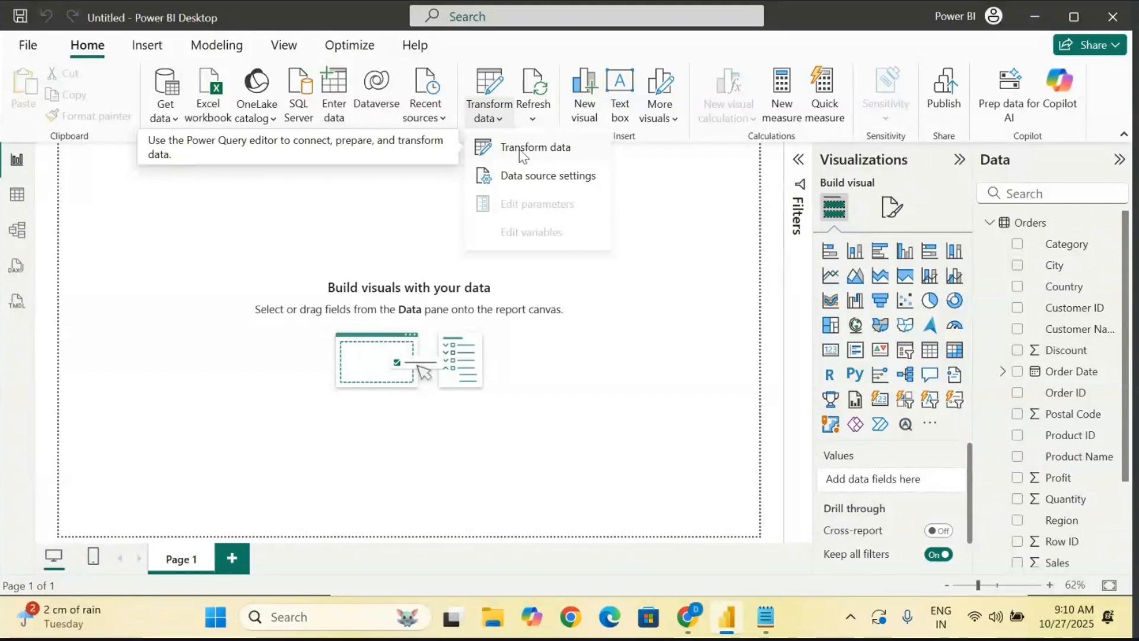
- Open the Power Query Editor on the Orders query and review its Transform, Add Column, View, Tools, Help and Home commands
click(535, 148)
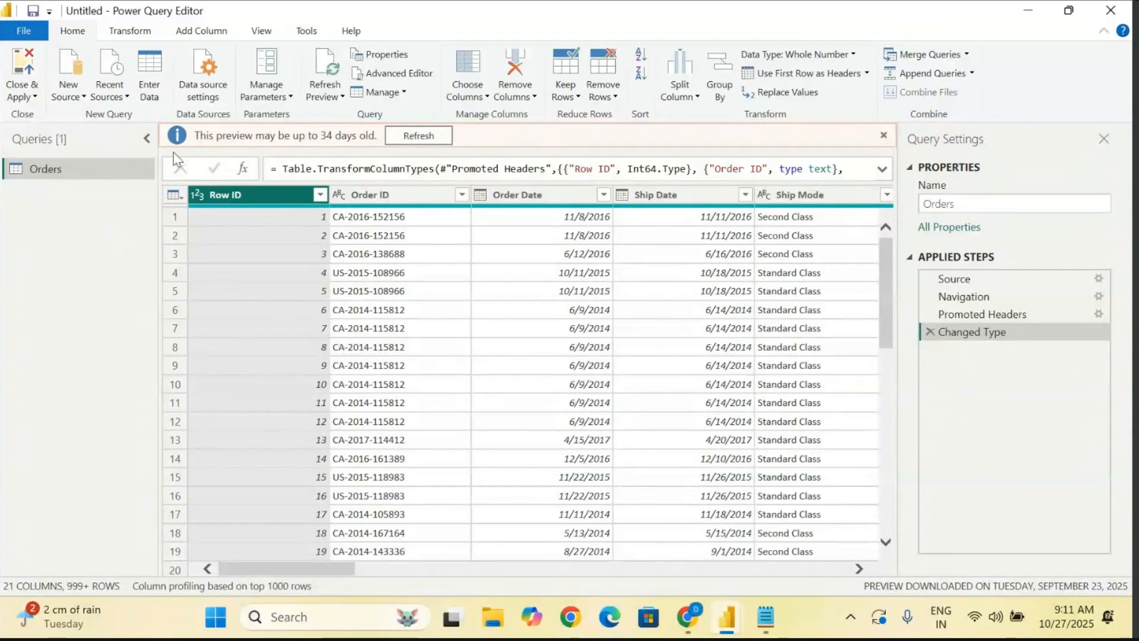
click(130, 31)
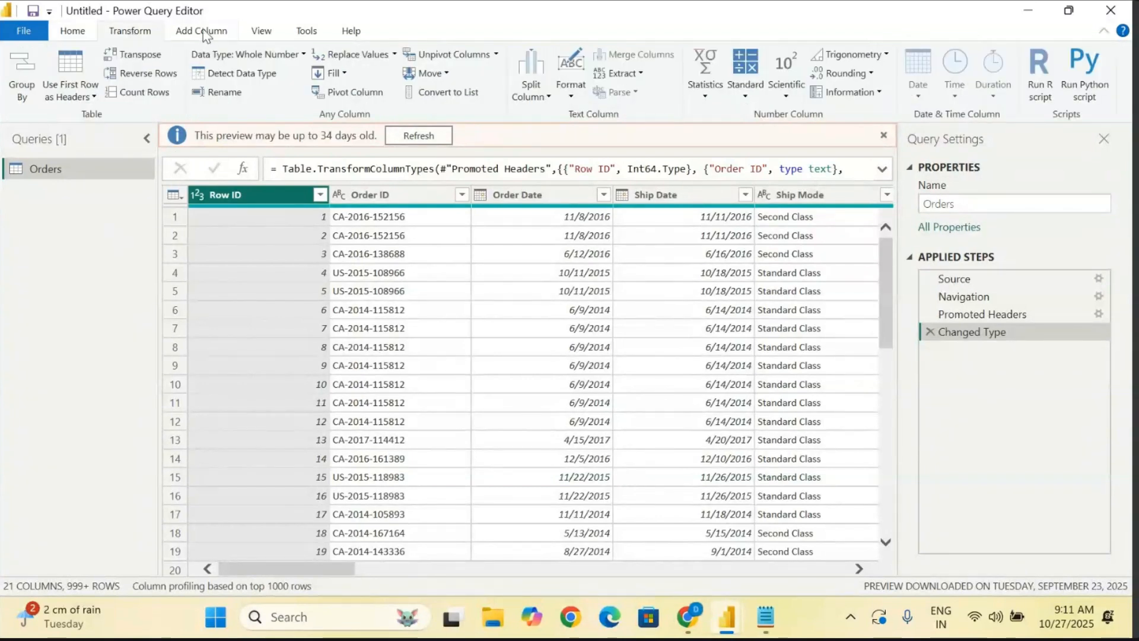
click(201, 30)
click(280, 33)
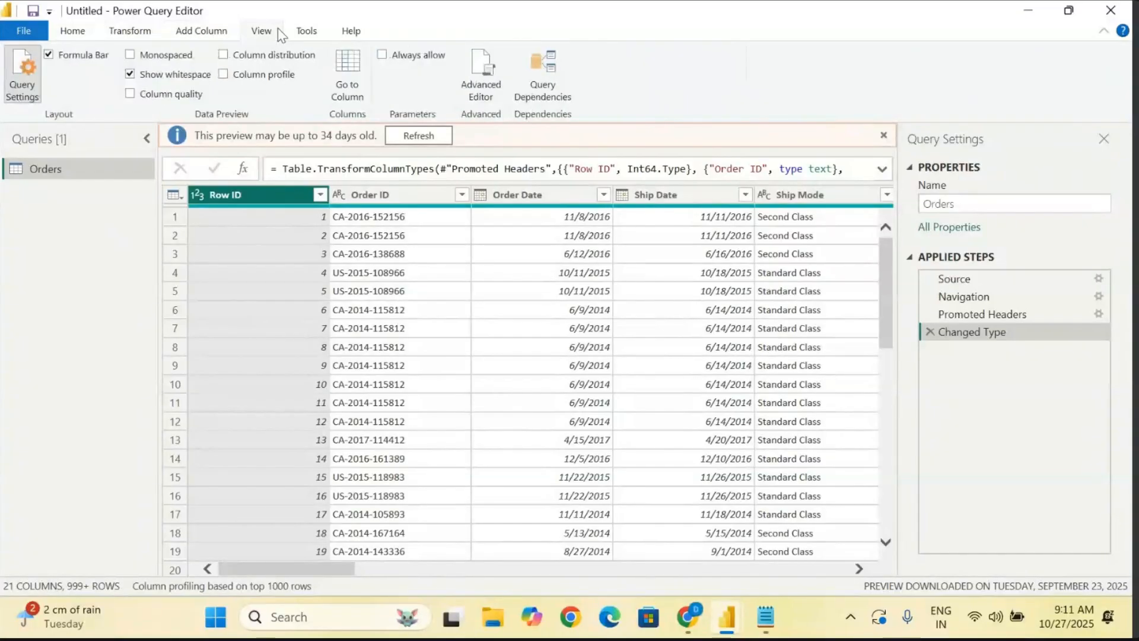
click(314, 32)
click(349, 33)
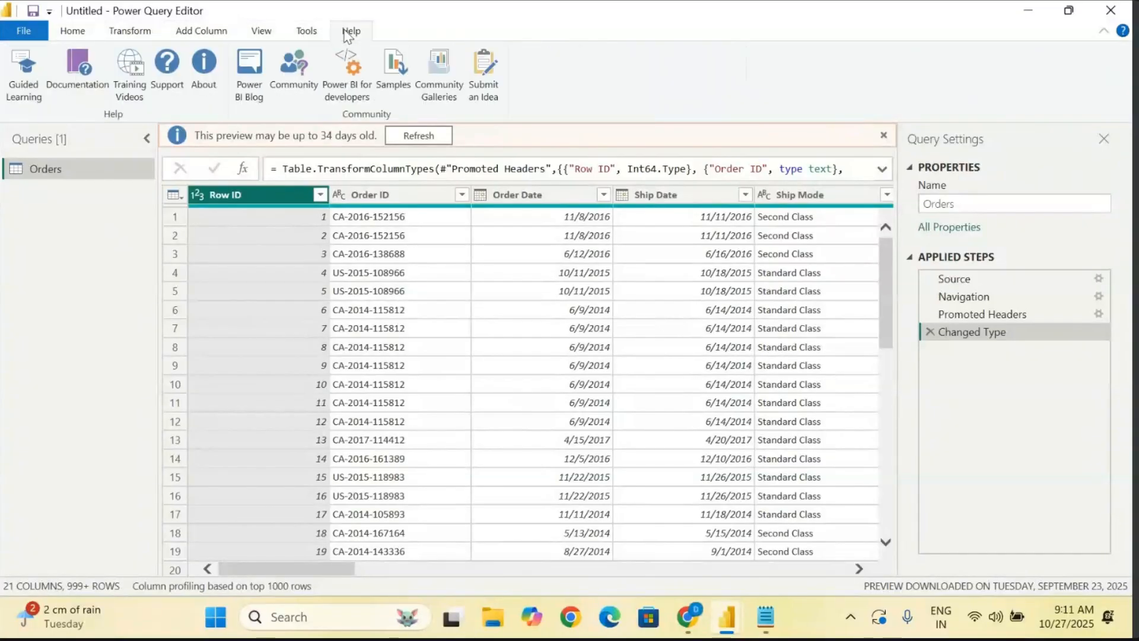
click(303, 33)
click(193, 36)
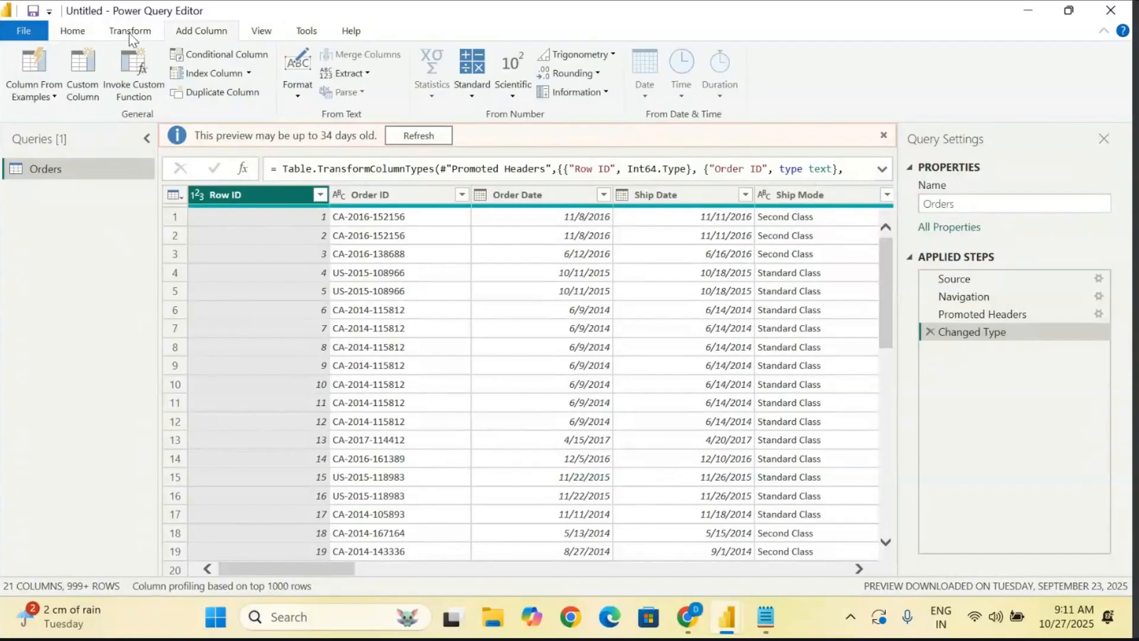
click(130, 34)
click(74, 38)
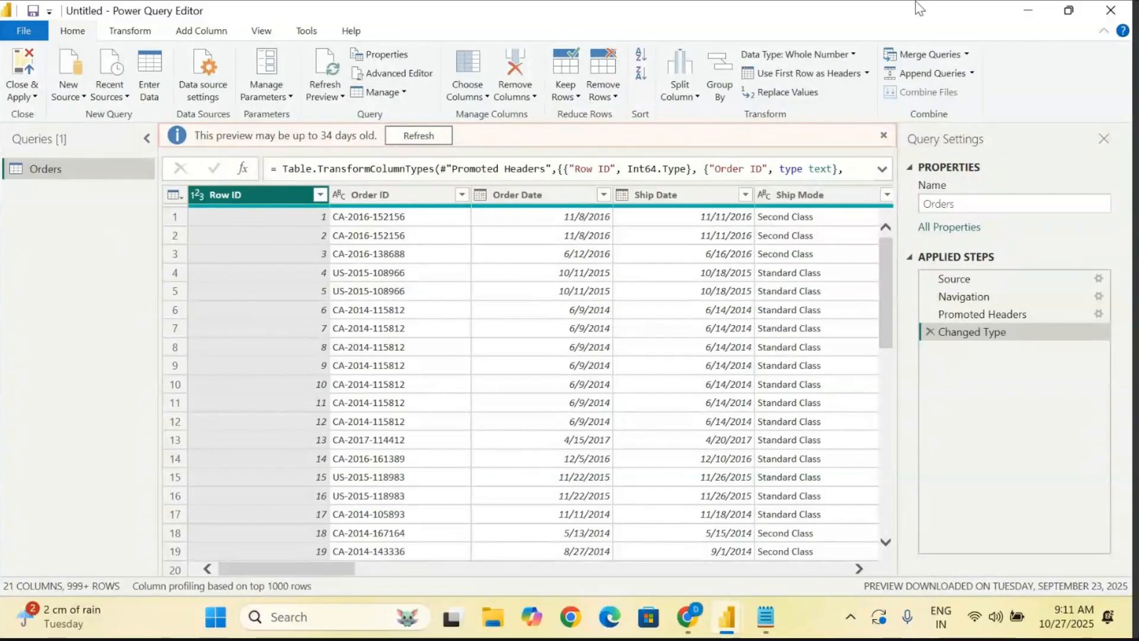
- Restore the Power Query Editor and Power BI Desktop windows to a smaller size and place them side by side over the notes
click(1071, 19)
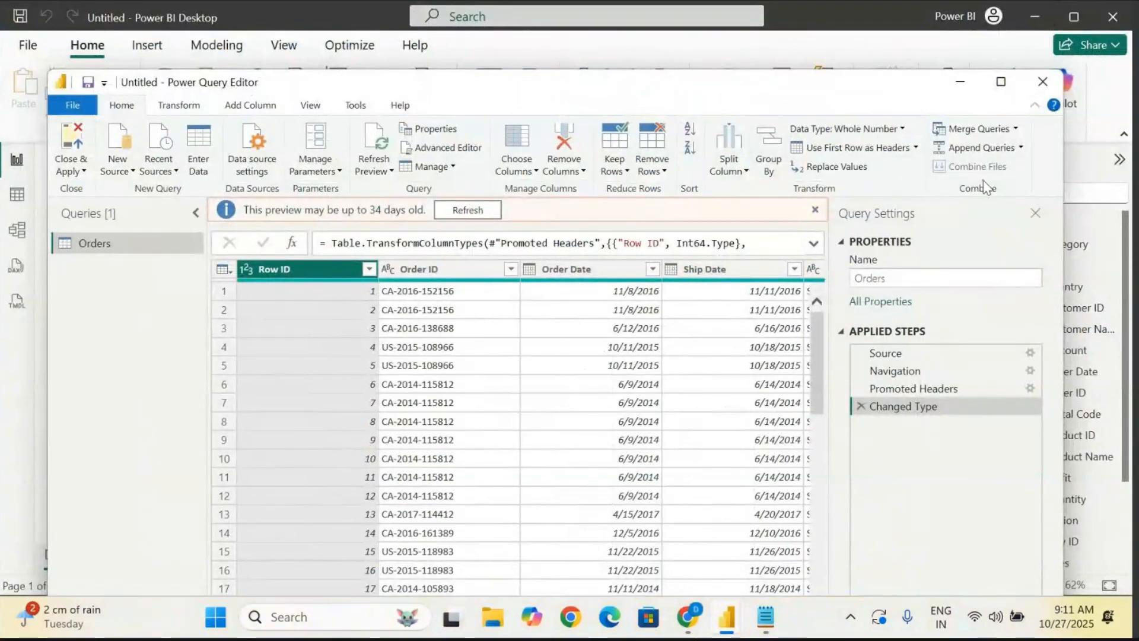
drag(567, 91, 856, 142)
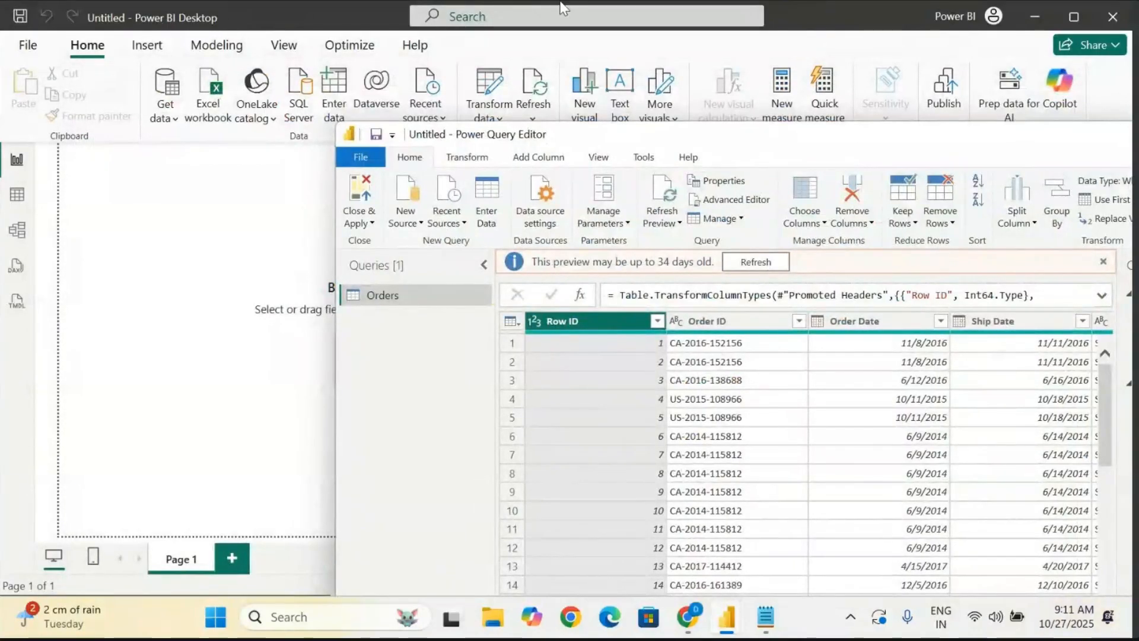
click(1078, 18)
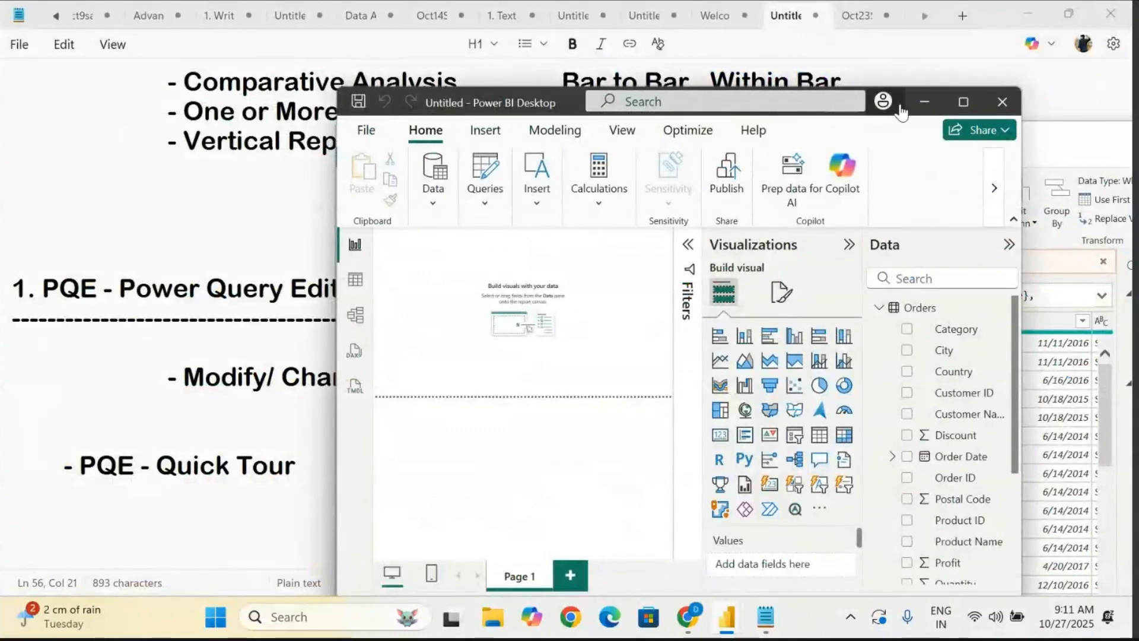
drag(548, 104, 226, 72)
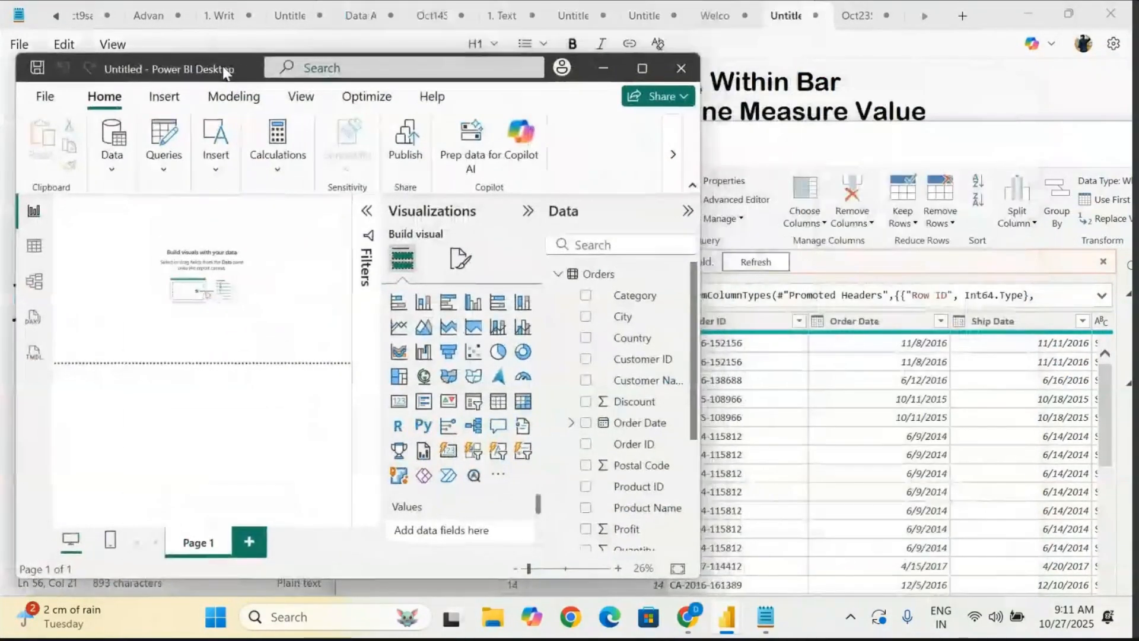
click(830, 153)
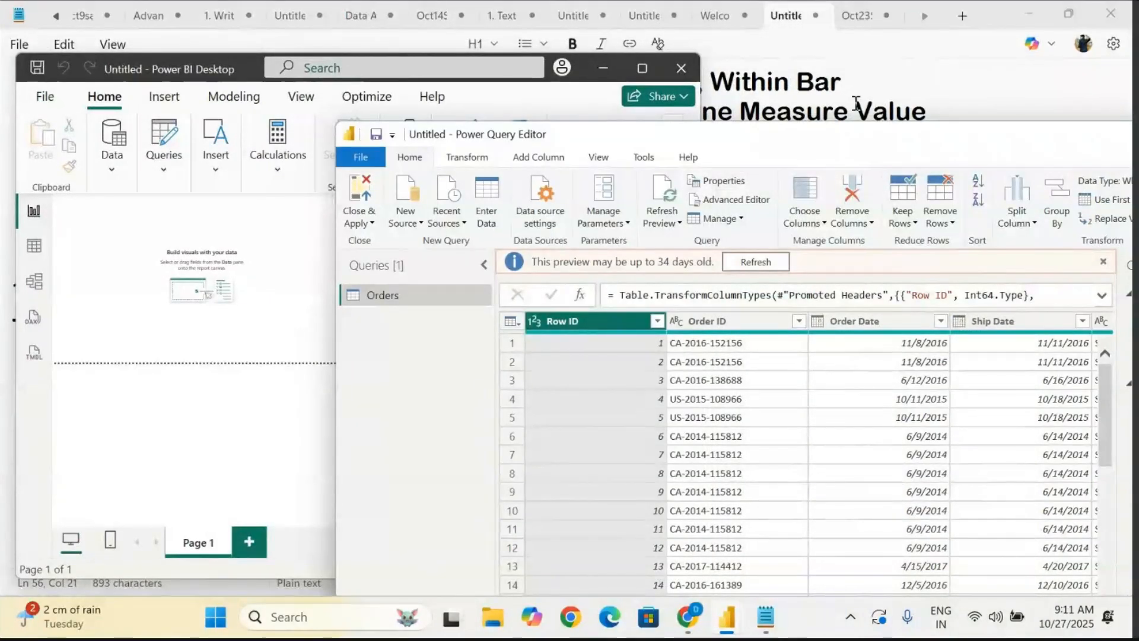
drag(782, 141, 1079, 44)
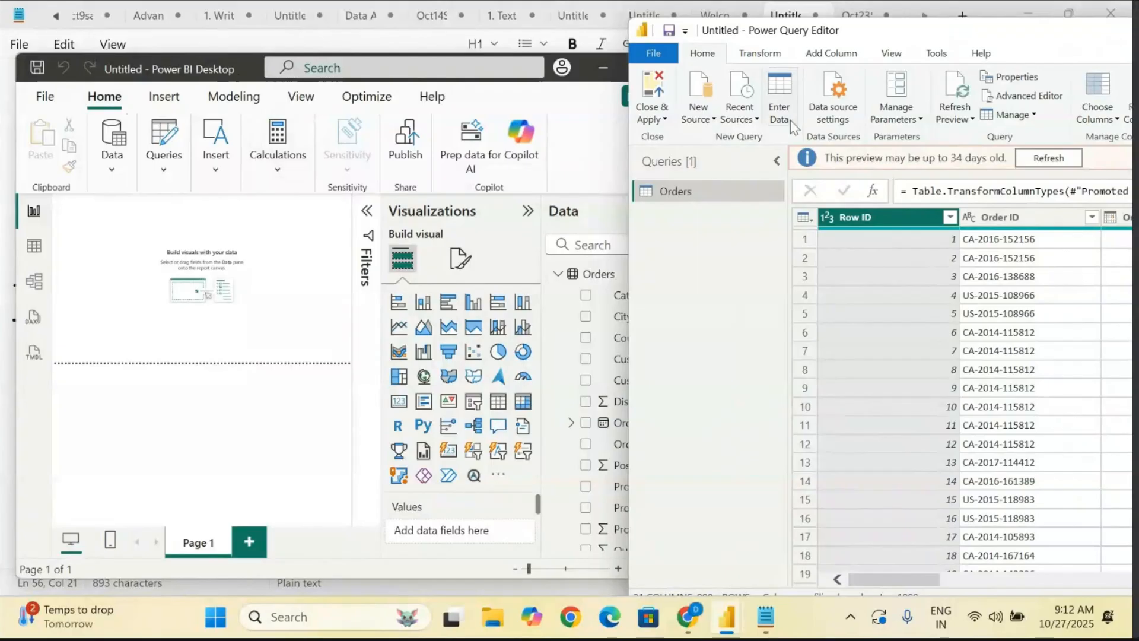
- Move the Power Query Editor window fully into view, close it, and maximize the main Power BI Desktop window
drag(1004, 39, 772, 34)
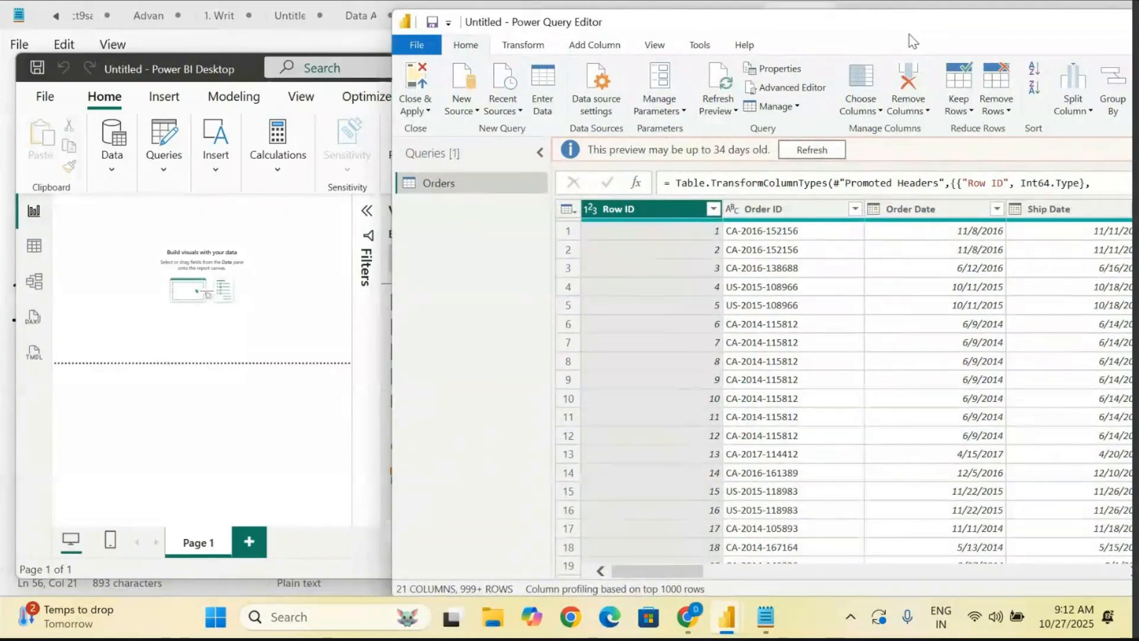
drag(910, 34, 676, 27)
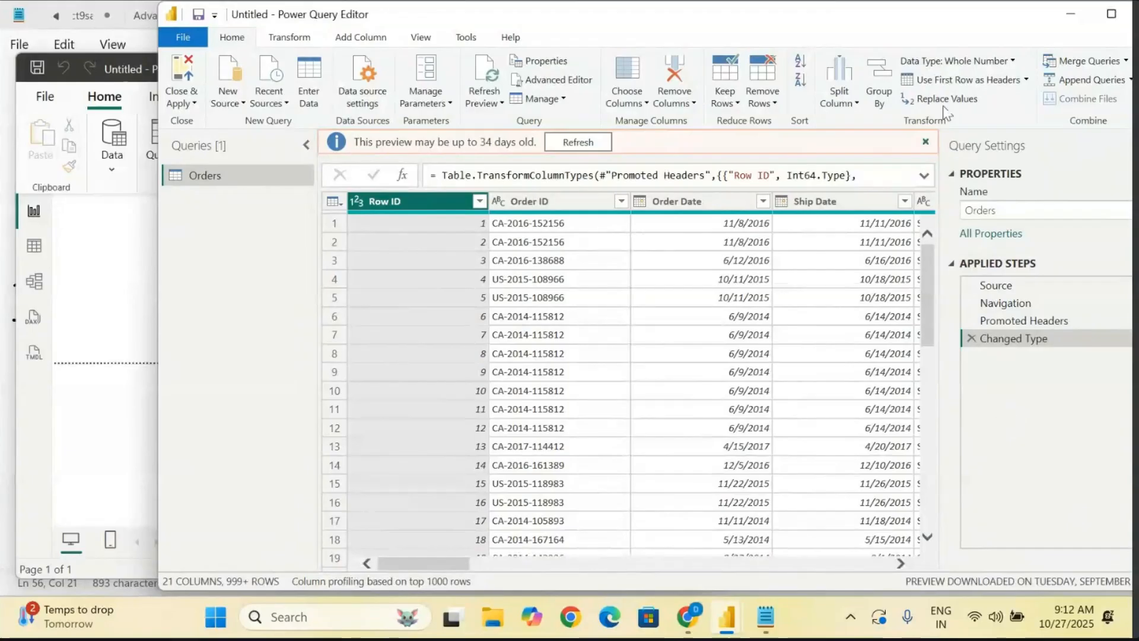
drag(878, 24, 793, 18)
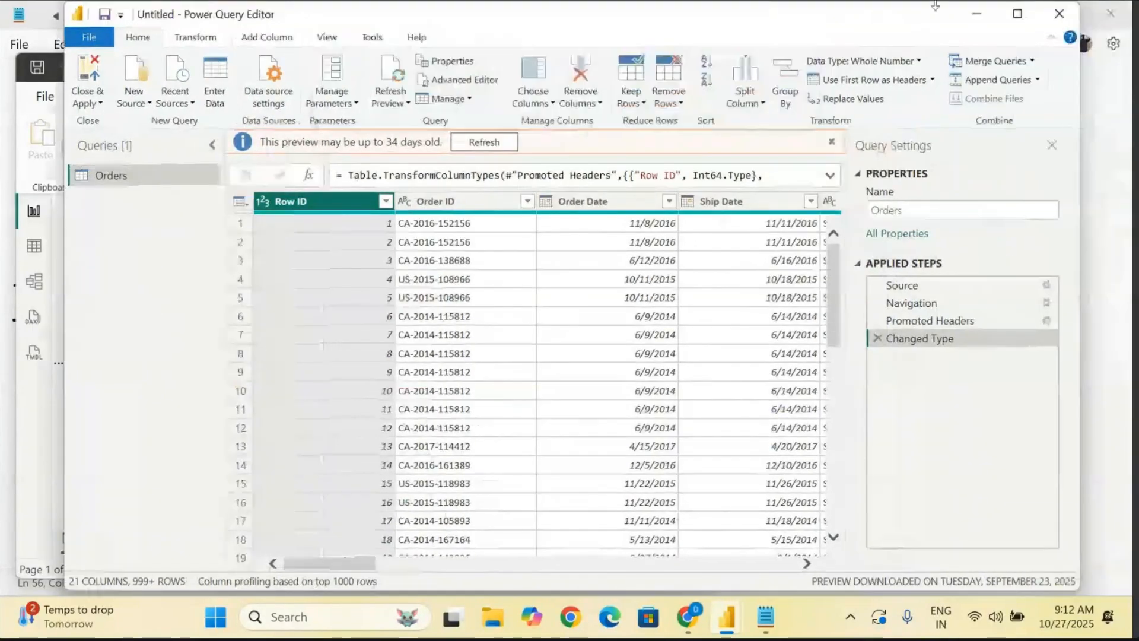
click(1060, 15)
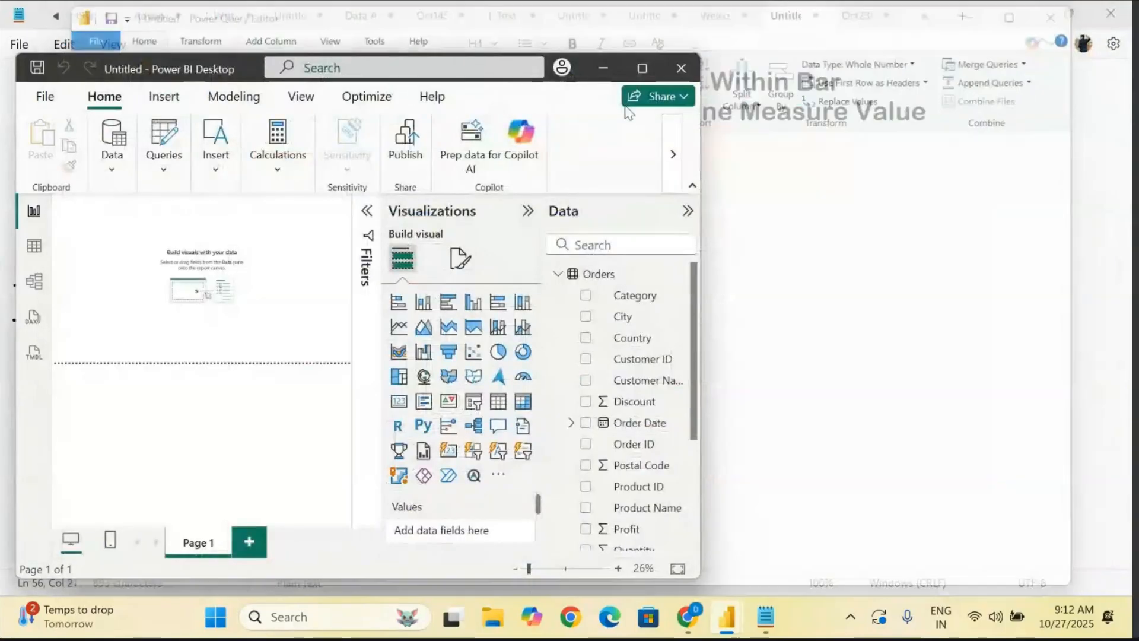
click(641, 68)
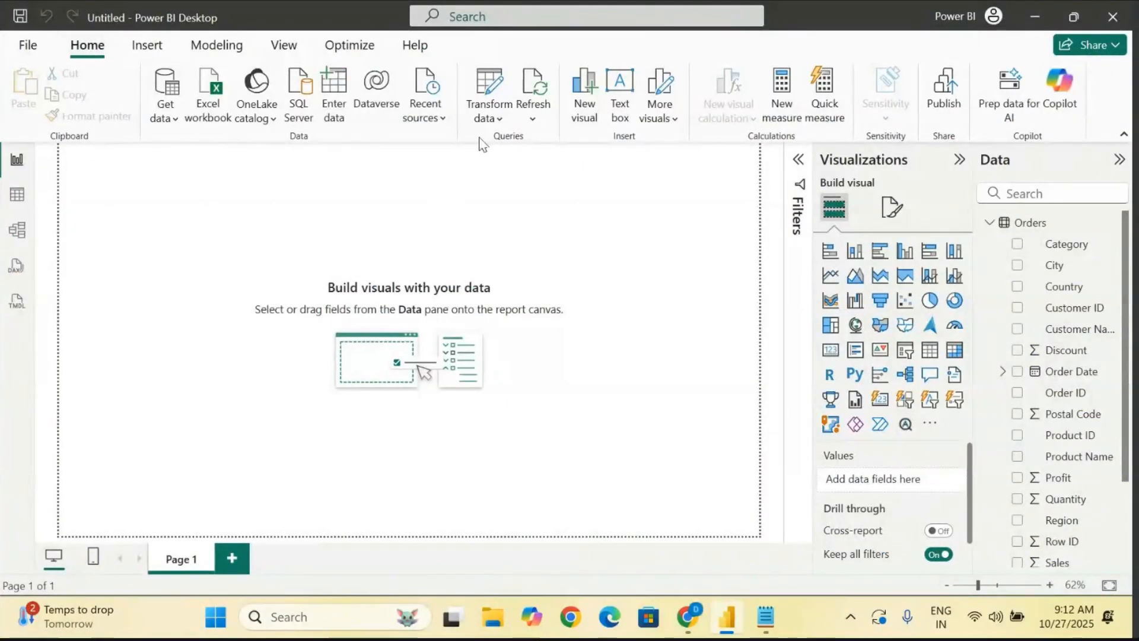
- Reopen the Power Query Editor through Transform data and maximize its window
click(493, 121)
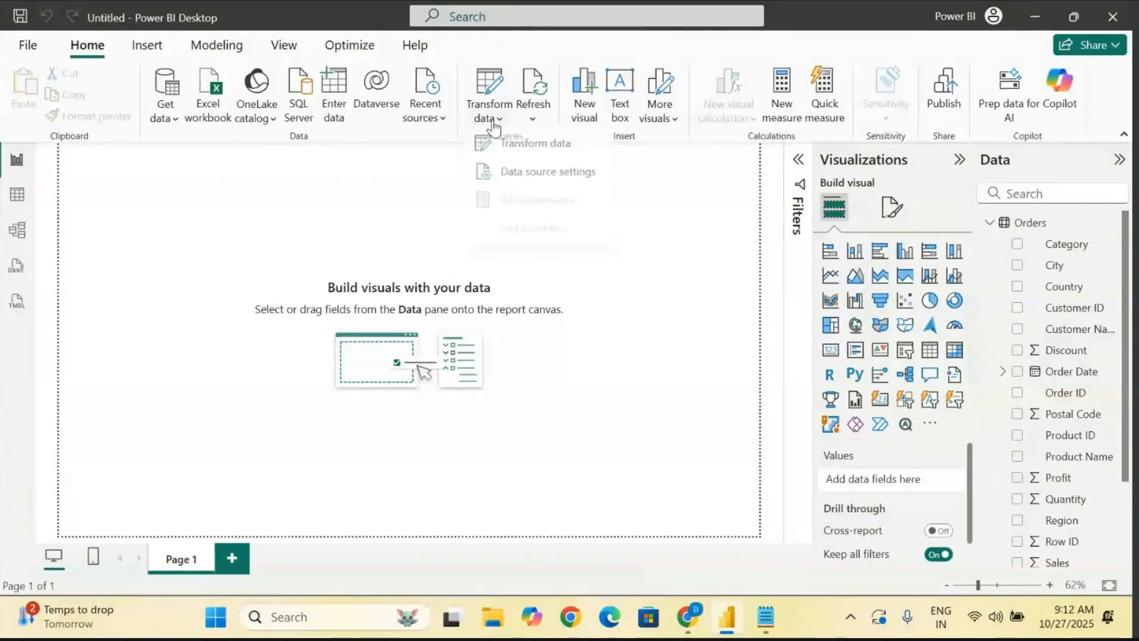
click(547, 153)
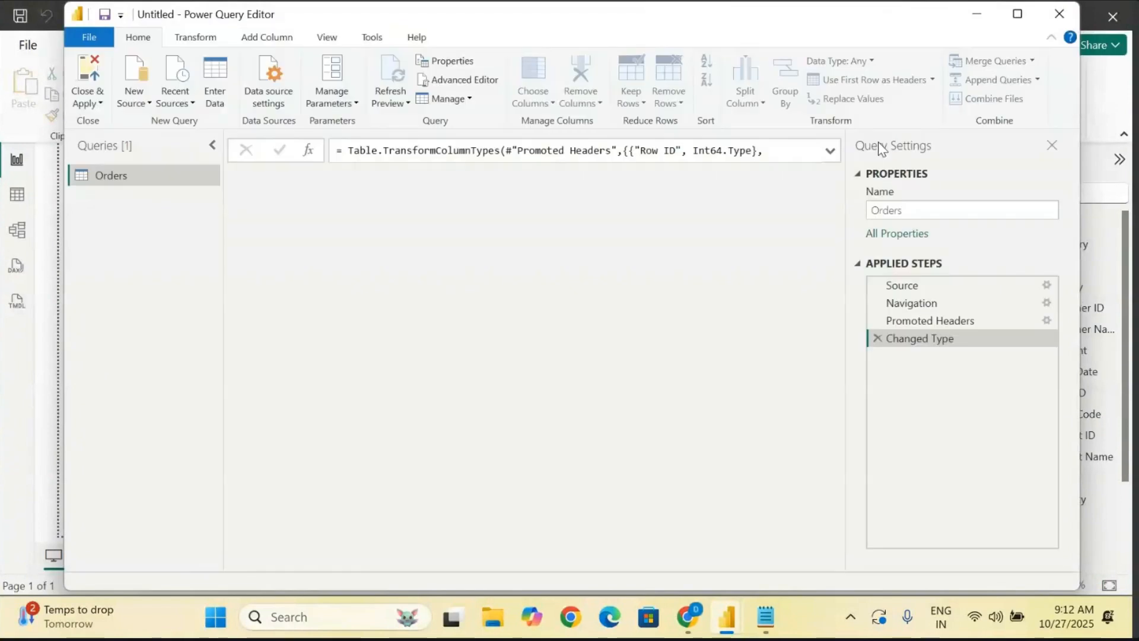
click(1018, 14)
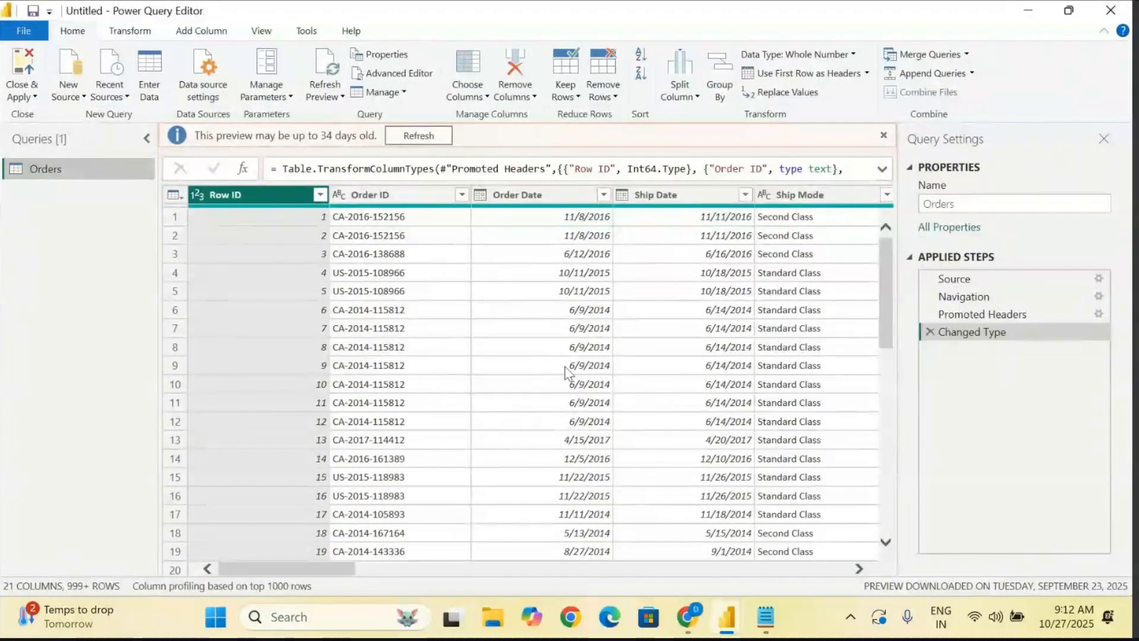
- Switch to the Notepad notes and add the heading "Semi Structured Data :" with a dashed underline below "PQE - Quick Tour"
click(766, 618)
key(Return)
key(Return)
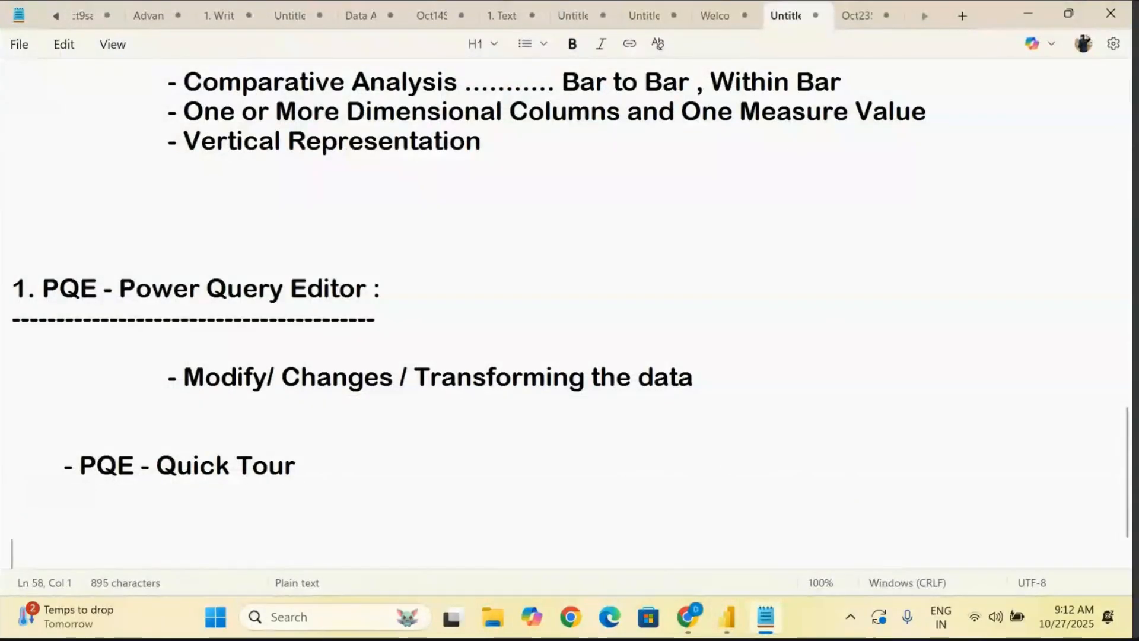
text(Semi)
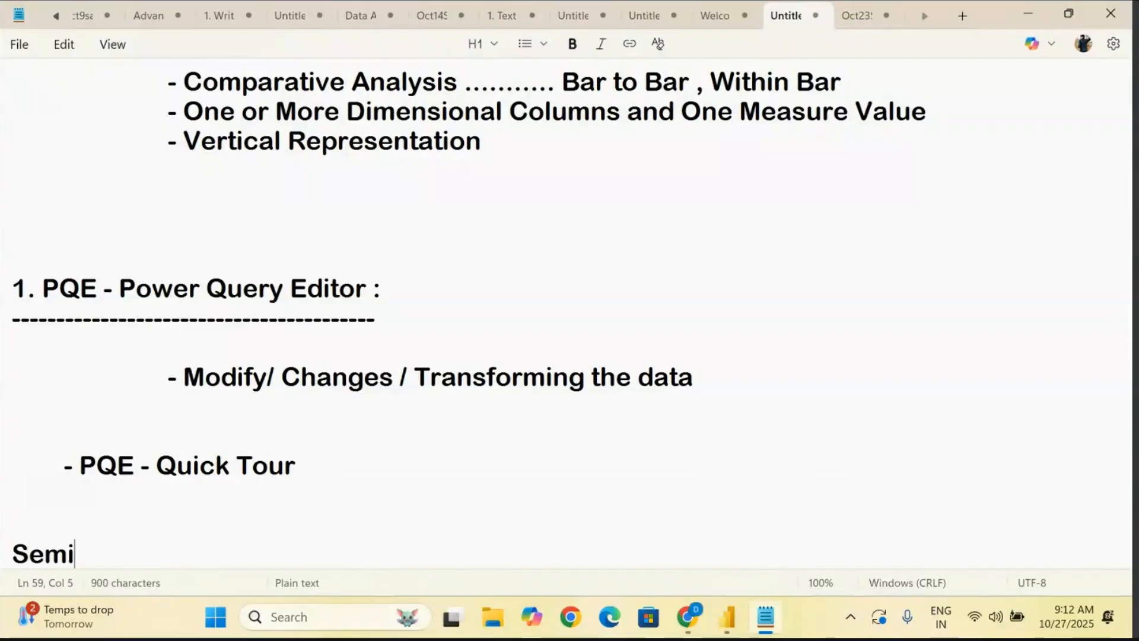
text( Structur)
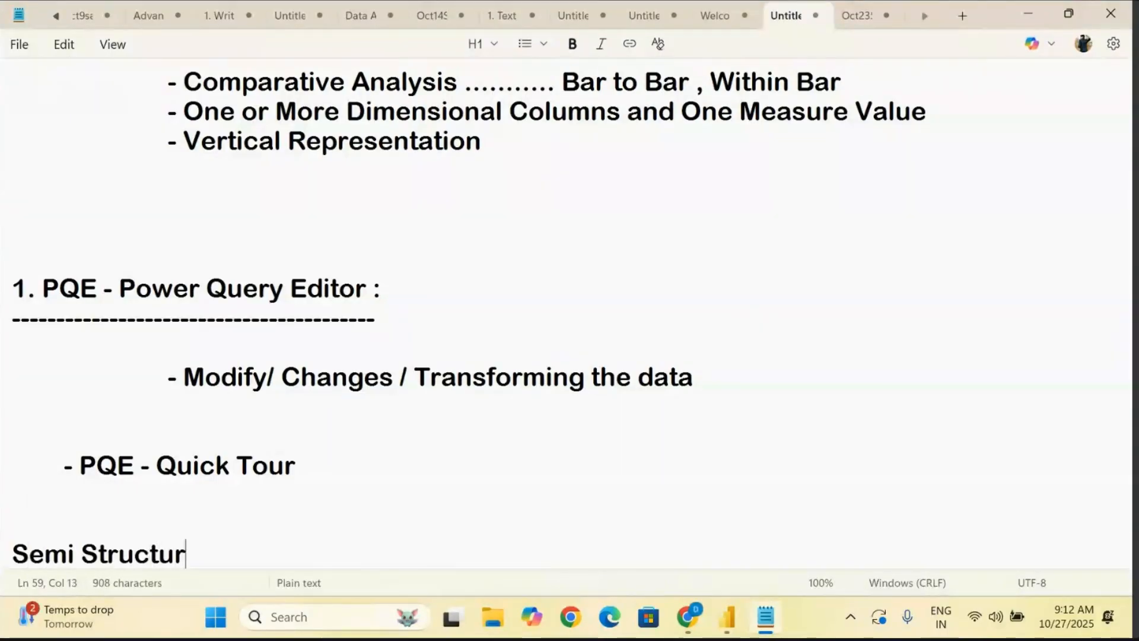
text(ed Data :)
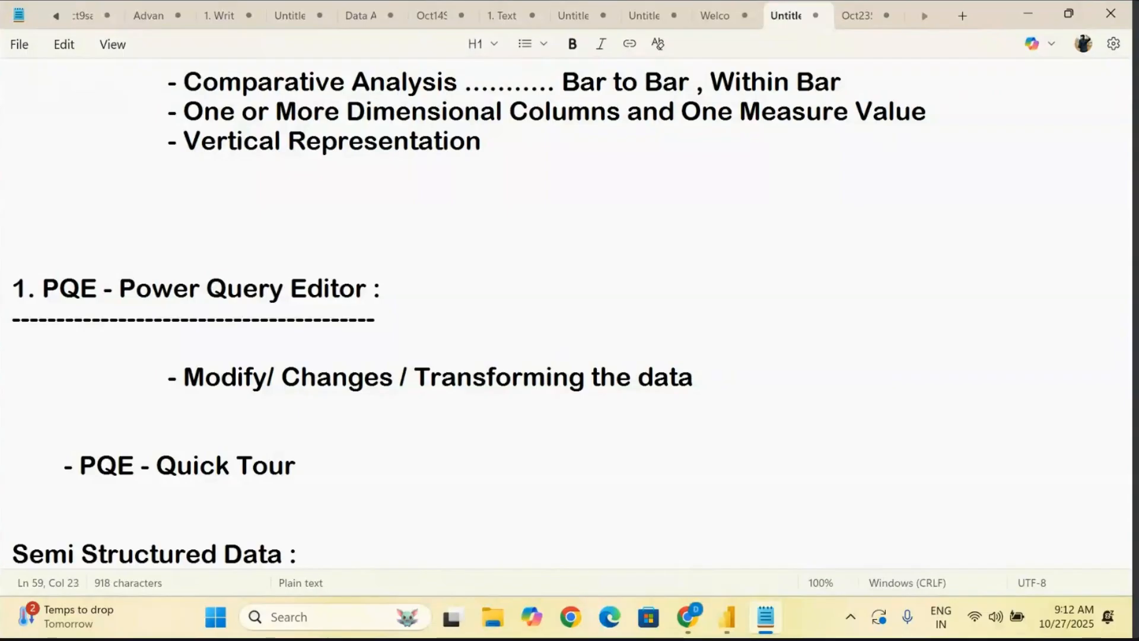
key(Return)
text(----------------------------------)
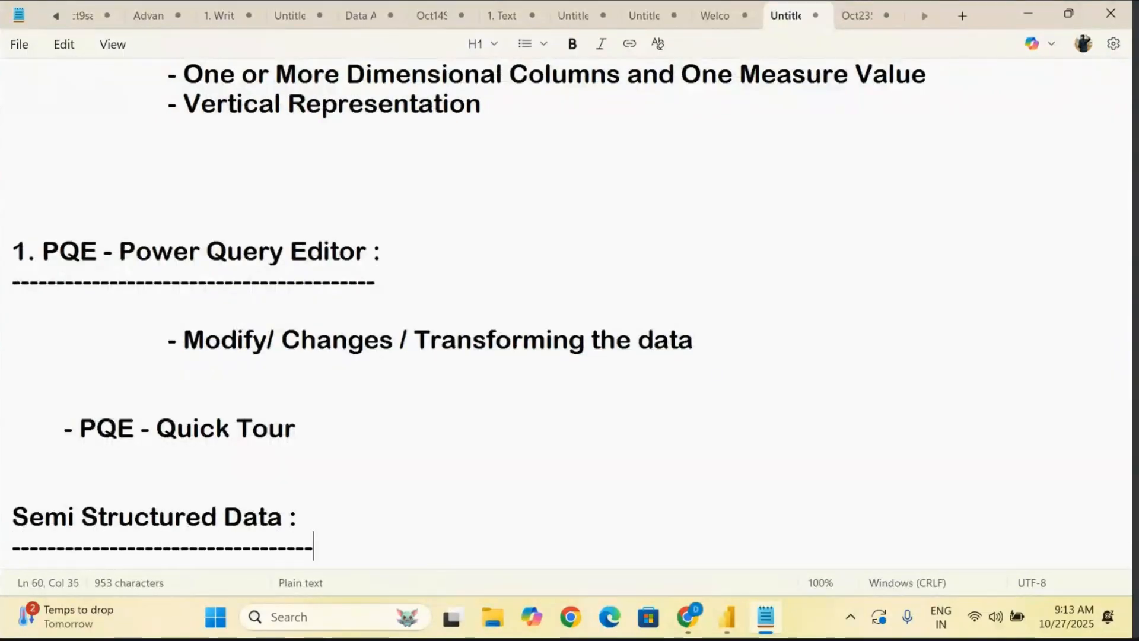
- Make room below the "Semi Structured Data :" heading and add the indented line "- Colum Name -"
scroll(569, 314, down, 1)
key(Return)
key(Return)
key(Return)
key(Return)
key(Return)
key(Return)
key(Return)
key(Return)
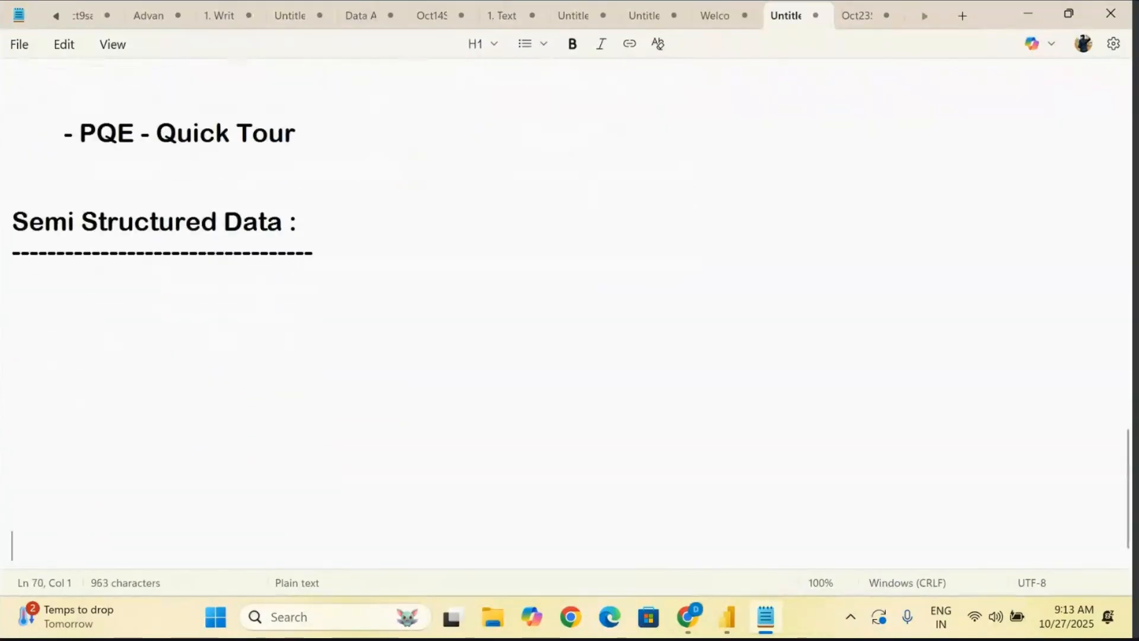
key(Up)
key(Up)
key(Up)
key(Up)
key(Up)
key(Up)
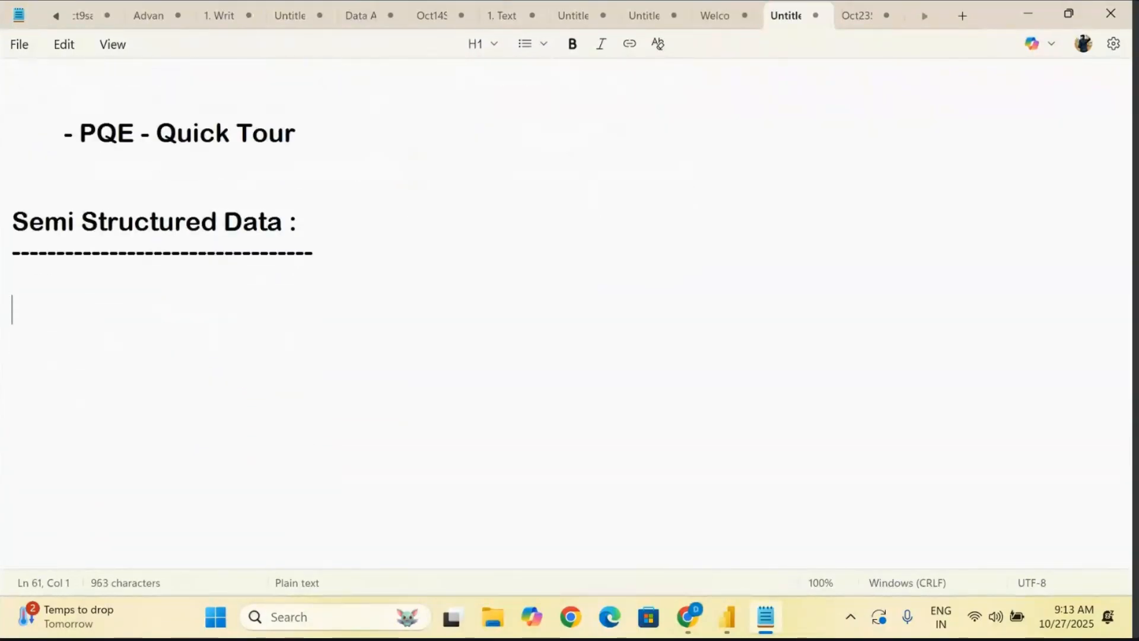
text(Colum N)
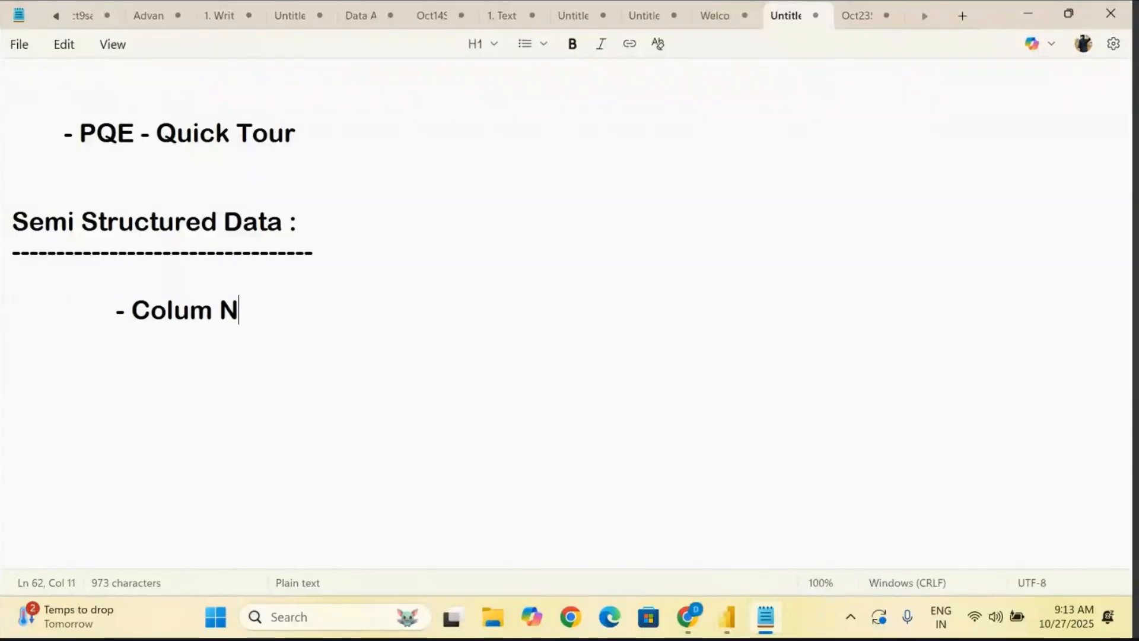
text(ame -)
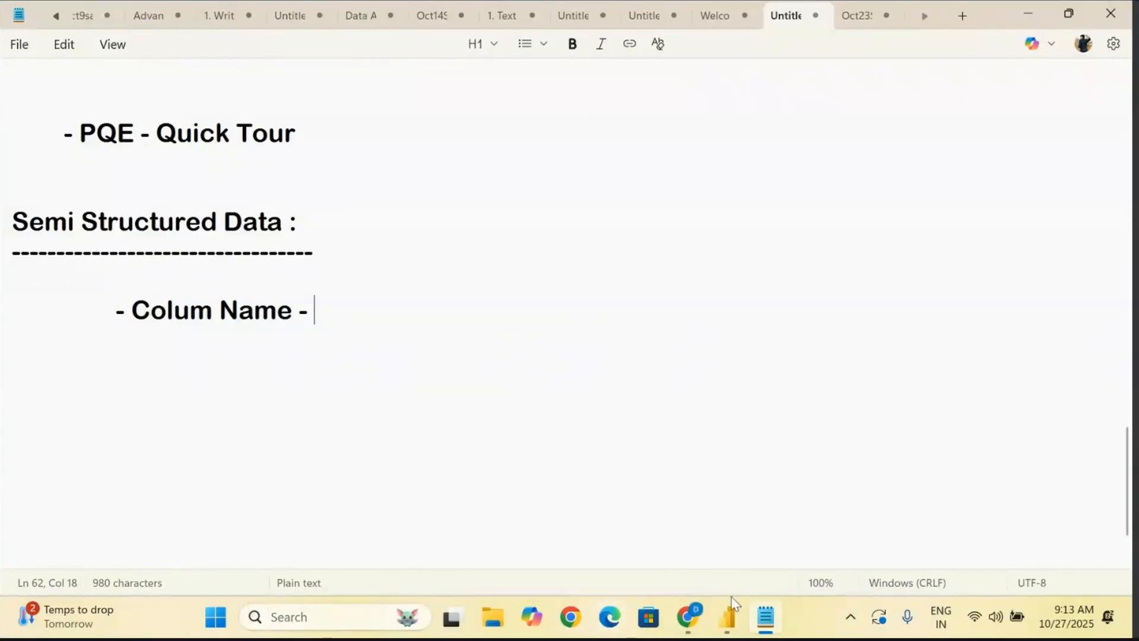
- Check the Power Query Editor window briefly, then return to the Notepad notes and add blank lines below "- Colum Name -"
mouse_move(729, 617)
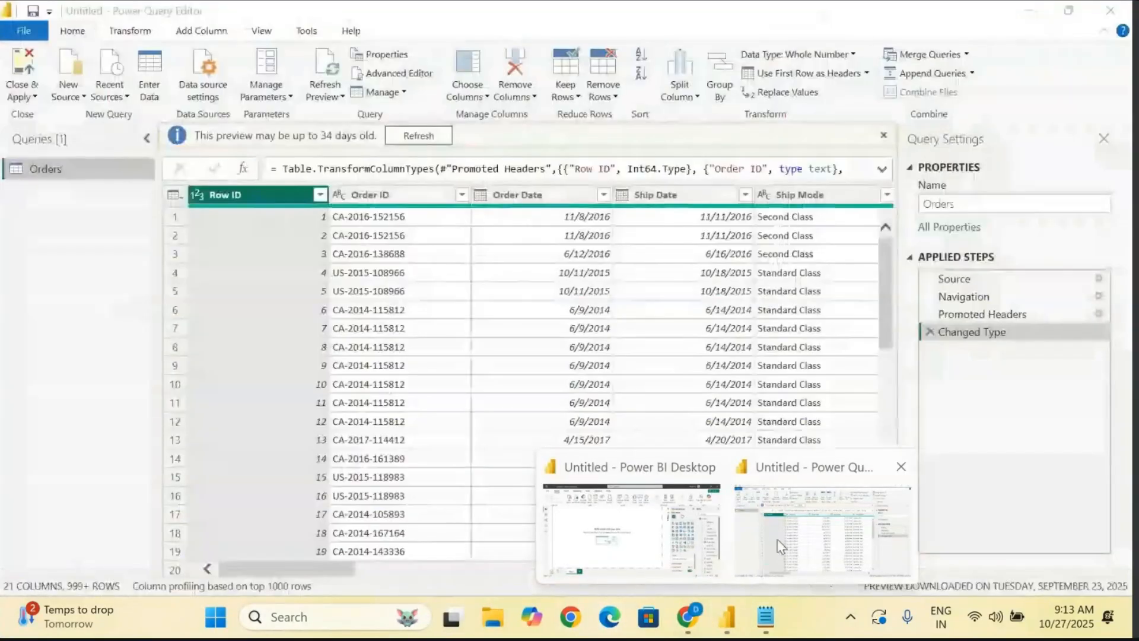
click(781, 545)
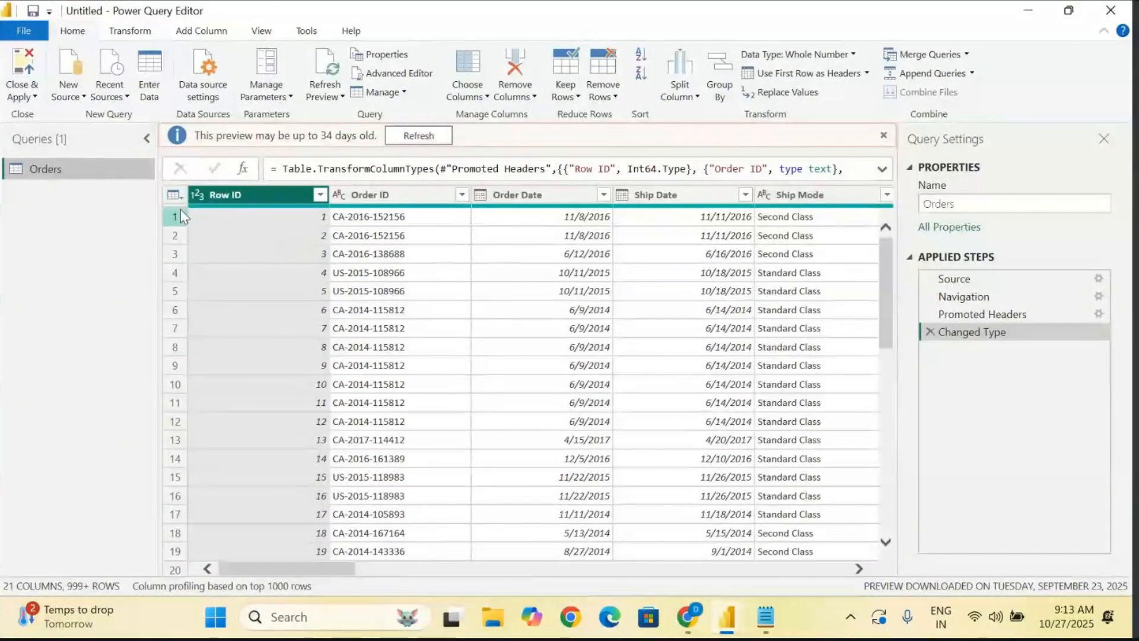
click(765, 617)
key(Return)
key(Return)
key(Return)
key(Return)
key(Return)
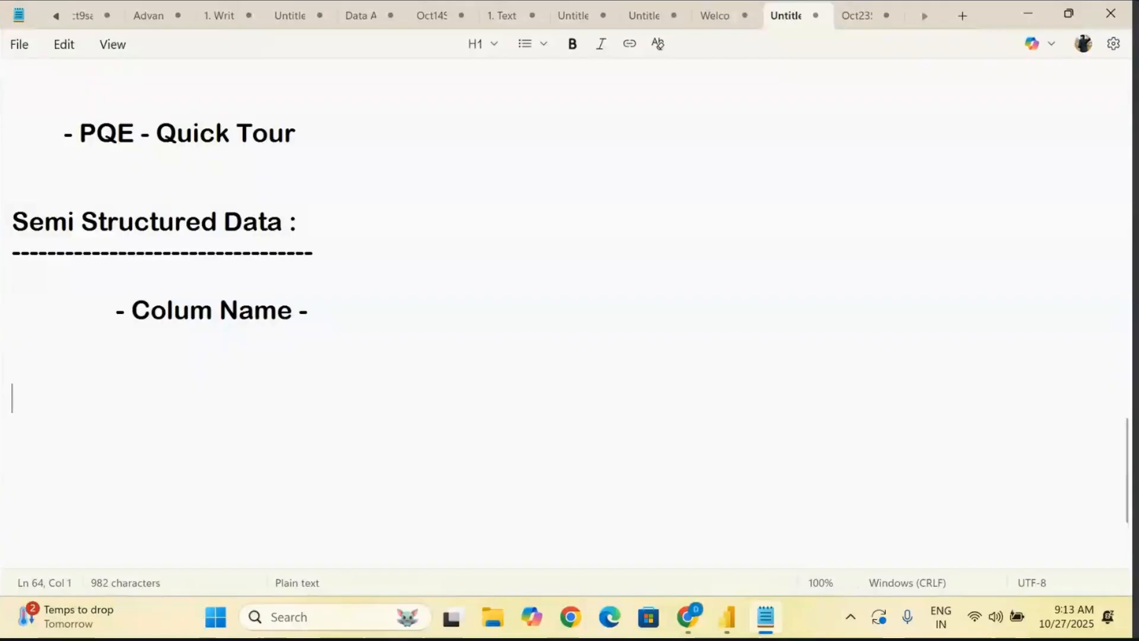
- Write the line "We can connect the data - 5 ways at Power BI Desktop" below the semi-structured data notes
text(We can)
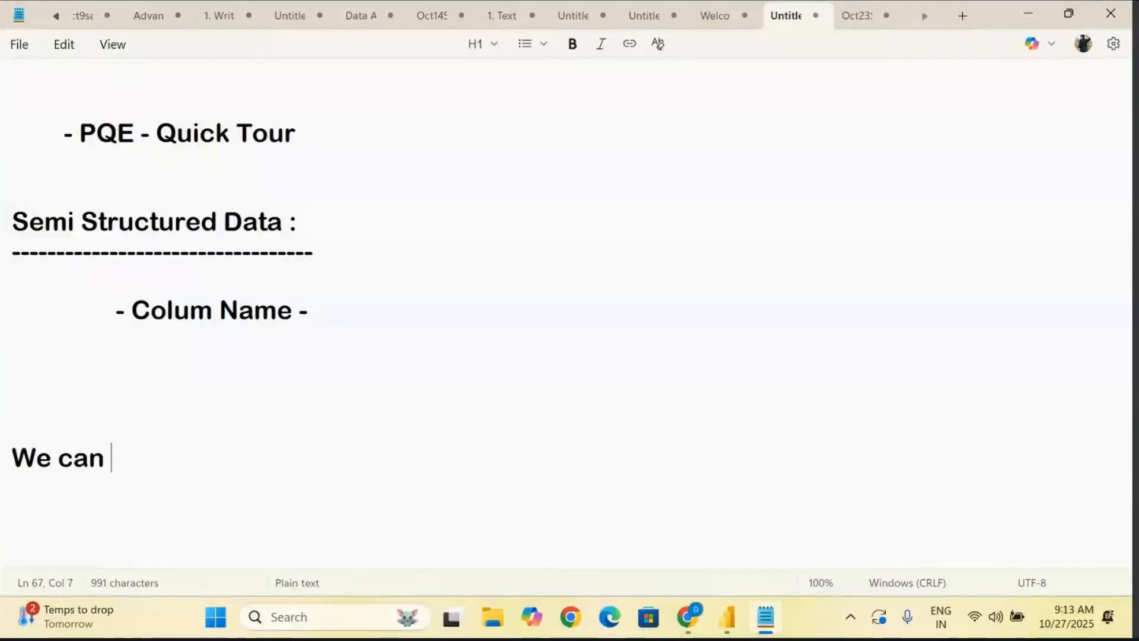
text( con)
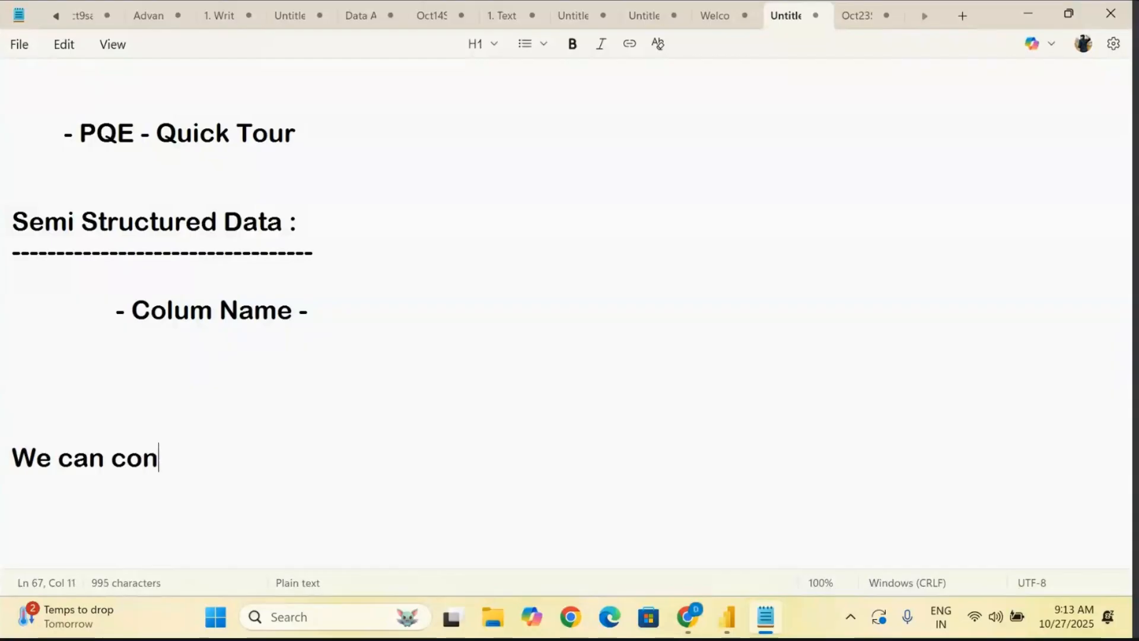
text(nect the)
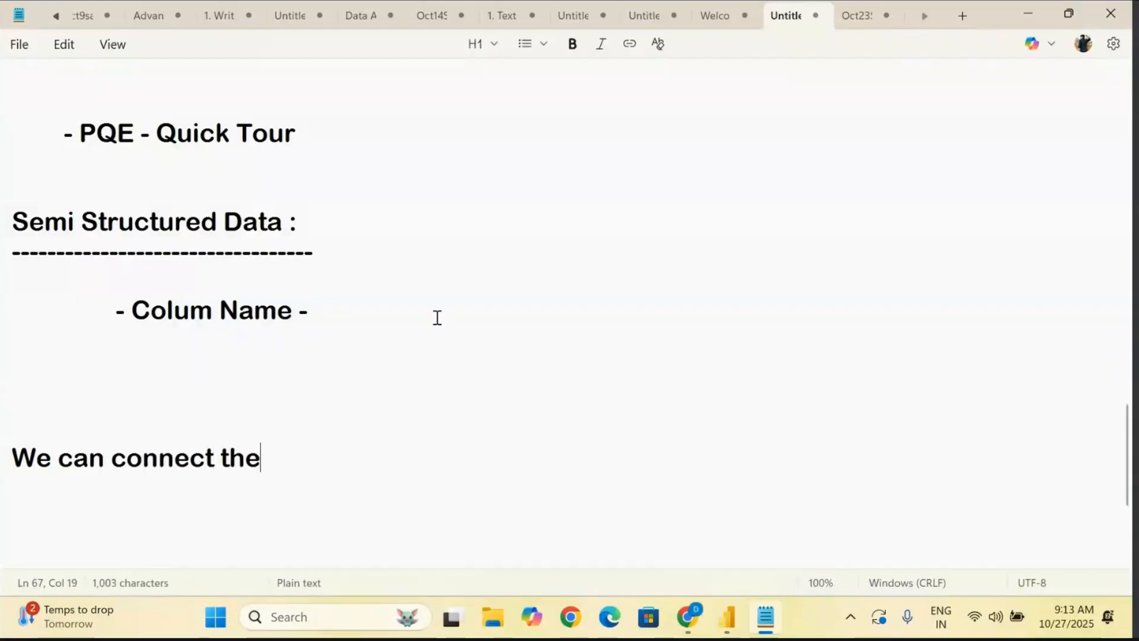
text( data - )
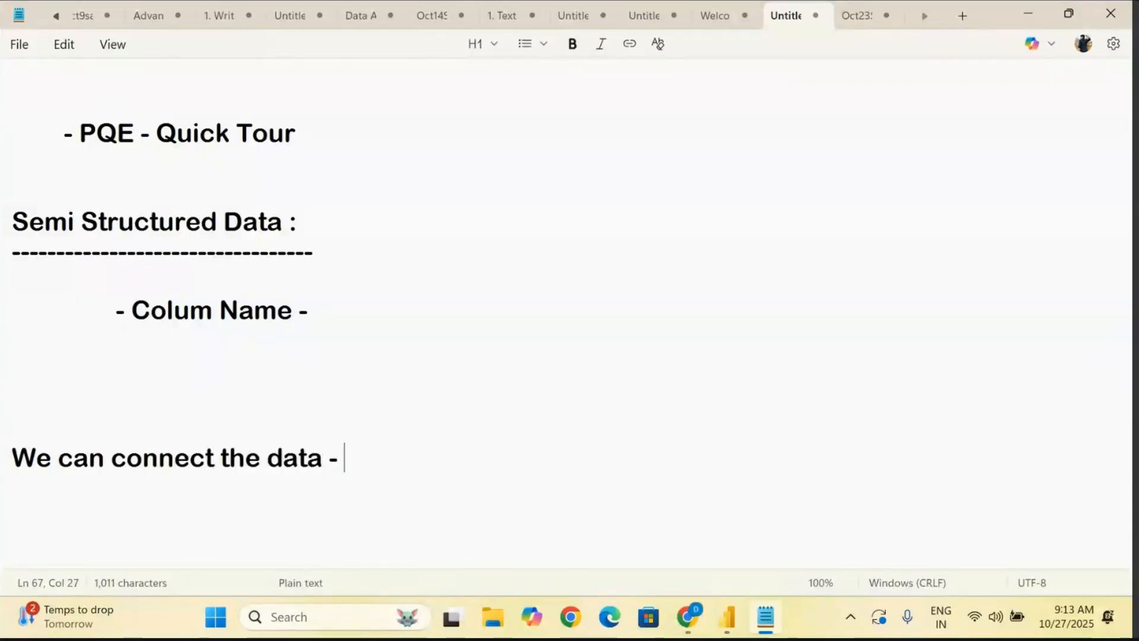
text(5 ways at Power BI Desktoo)
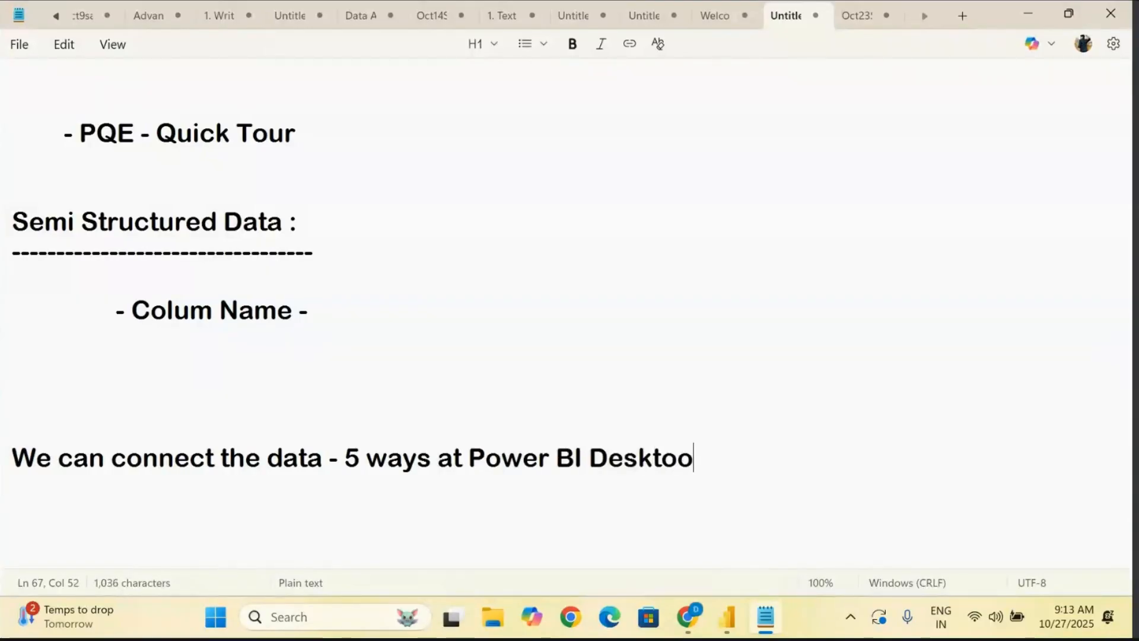
key(BackSpace)
text(p)
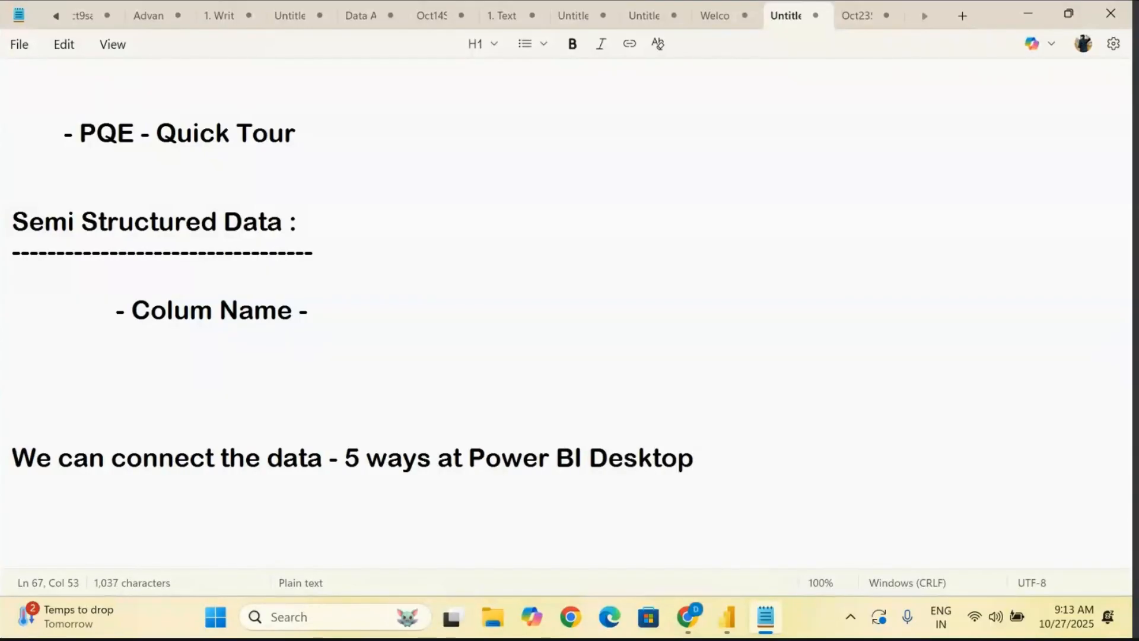
- Add the indented line "We can connect the data - PQE" beneath it, and highlight each of the two connection lines in turn
key(Return)
key(Return)
key(Tab)
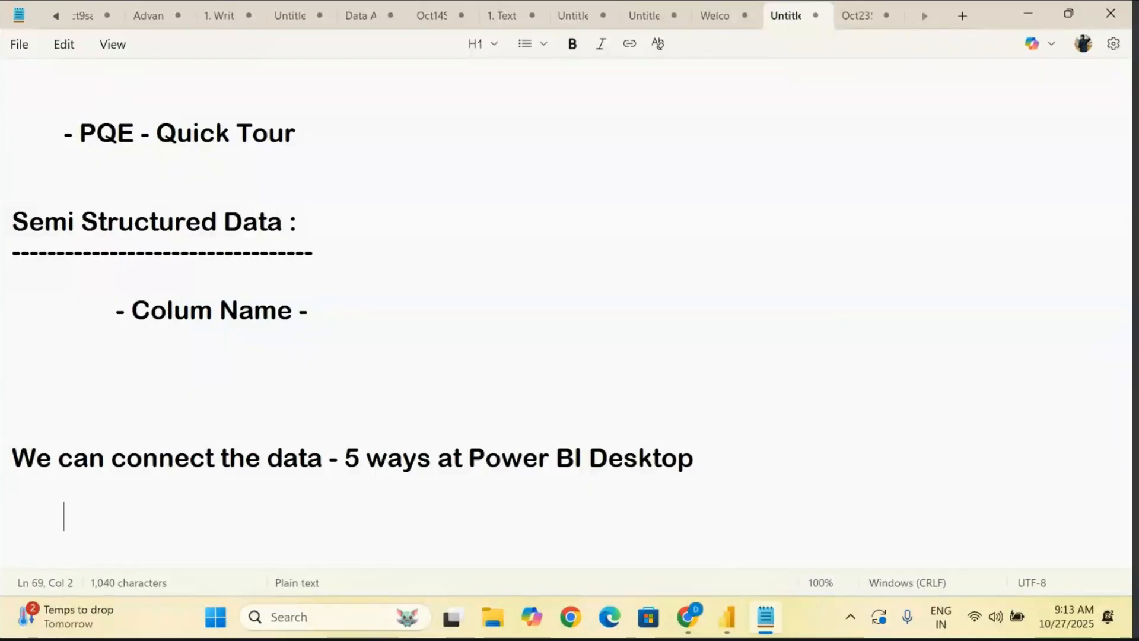
text(We cn)
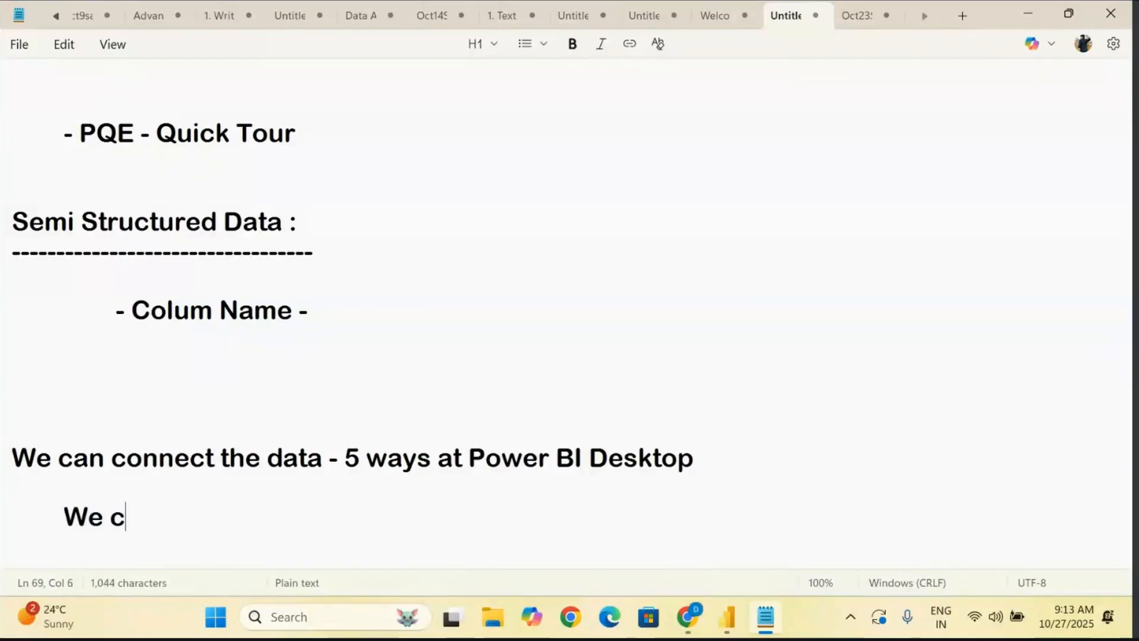
key(BackSpace)
key(BackSpace)
text(an)
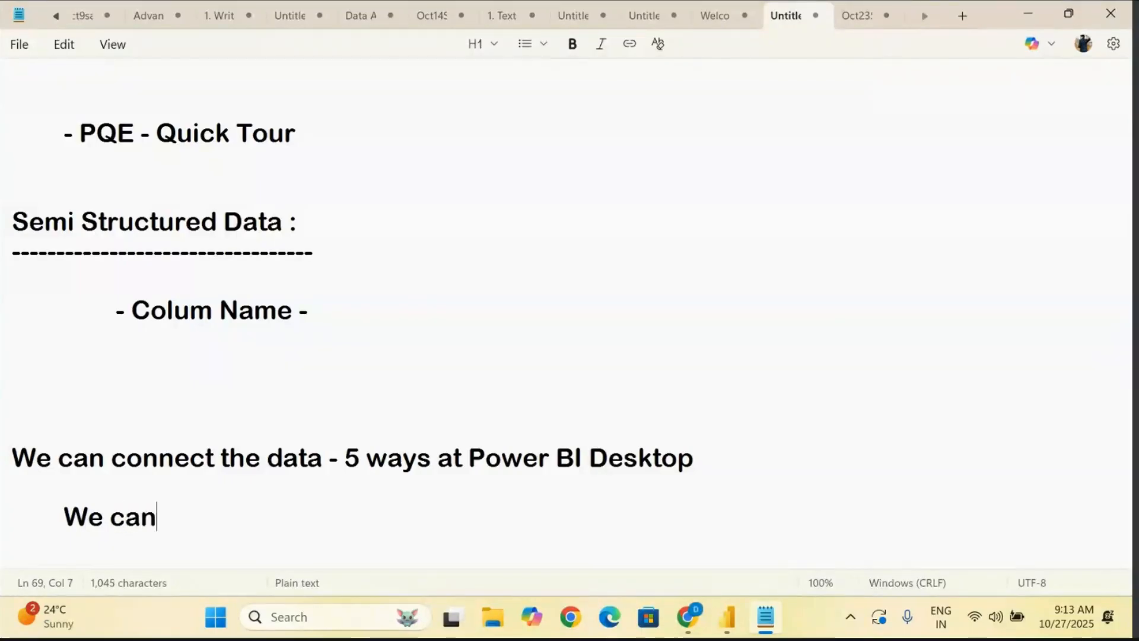
text( connect )
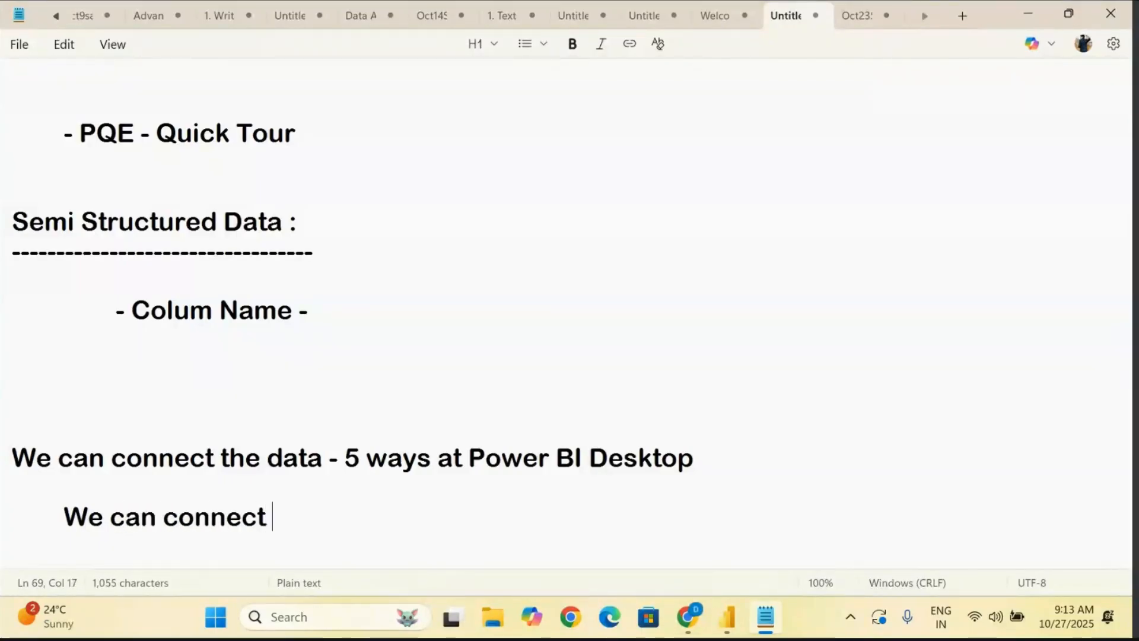
text(the data - PQE)
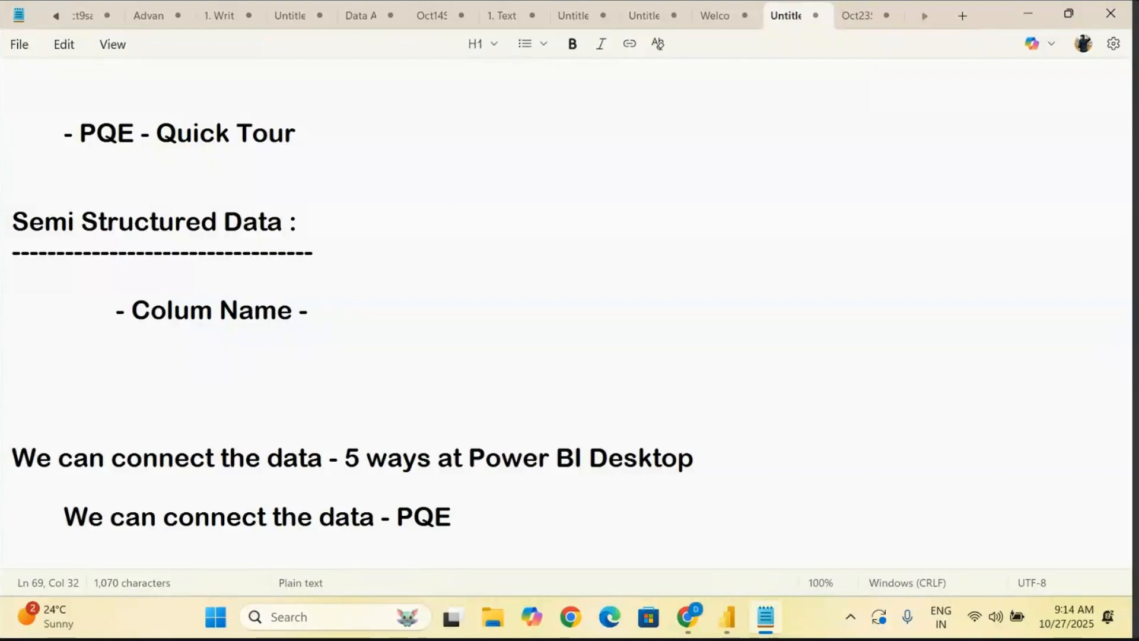
drag(694, 456, 8, 449)
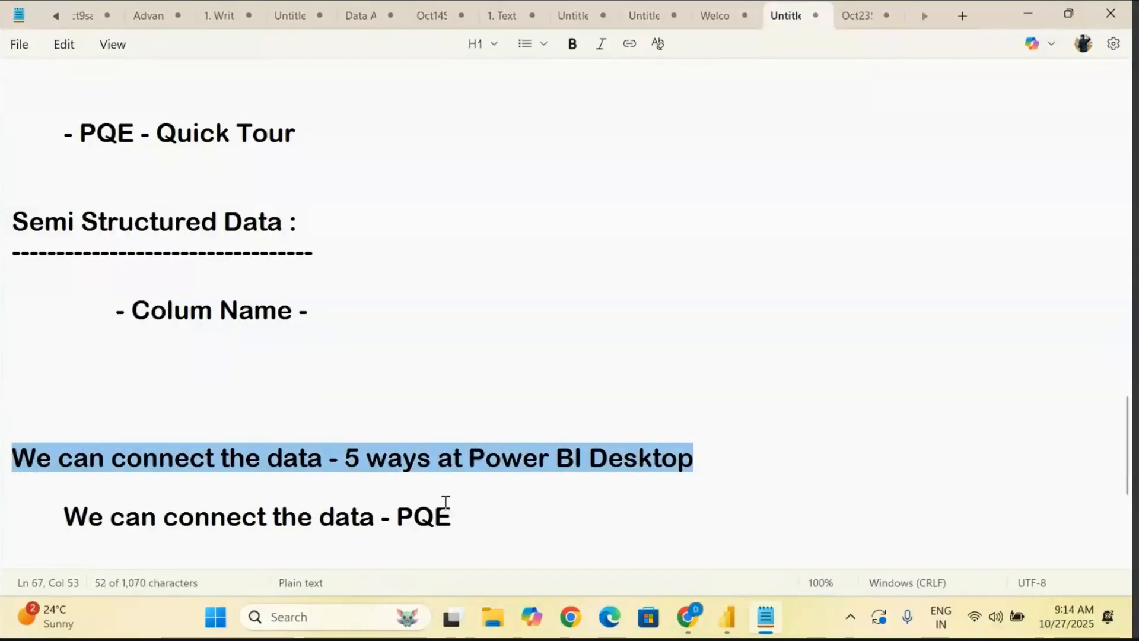
drag(468, 517, 68, 516)
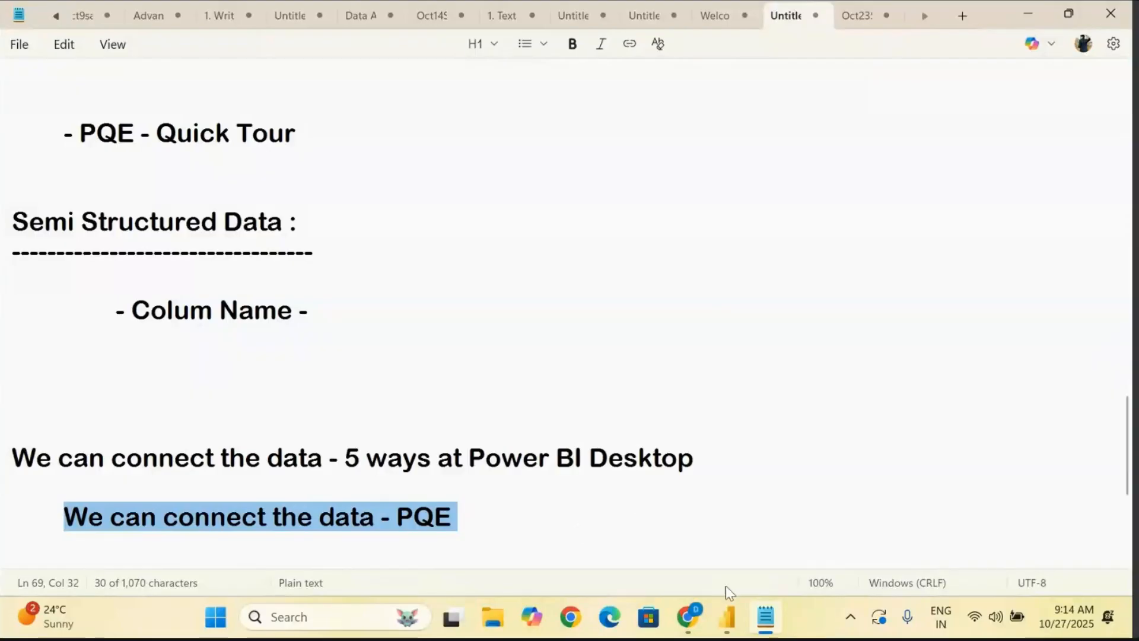
- Switch to the Power Query Editor, open the full Get Data list for a new source, and look through the available connectors
mouse_move(728, 628)
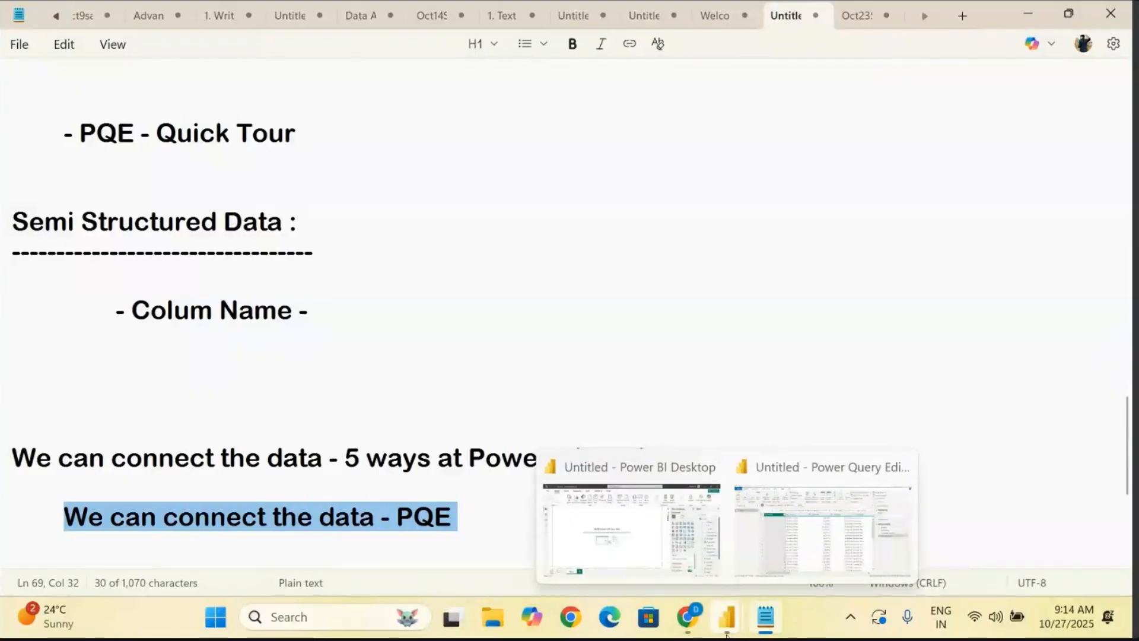
click(821, 535)
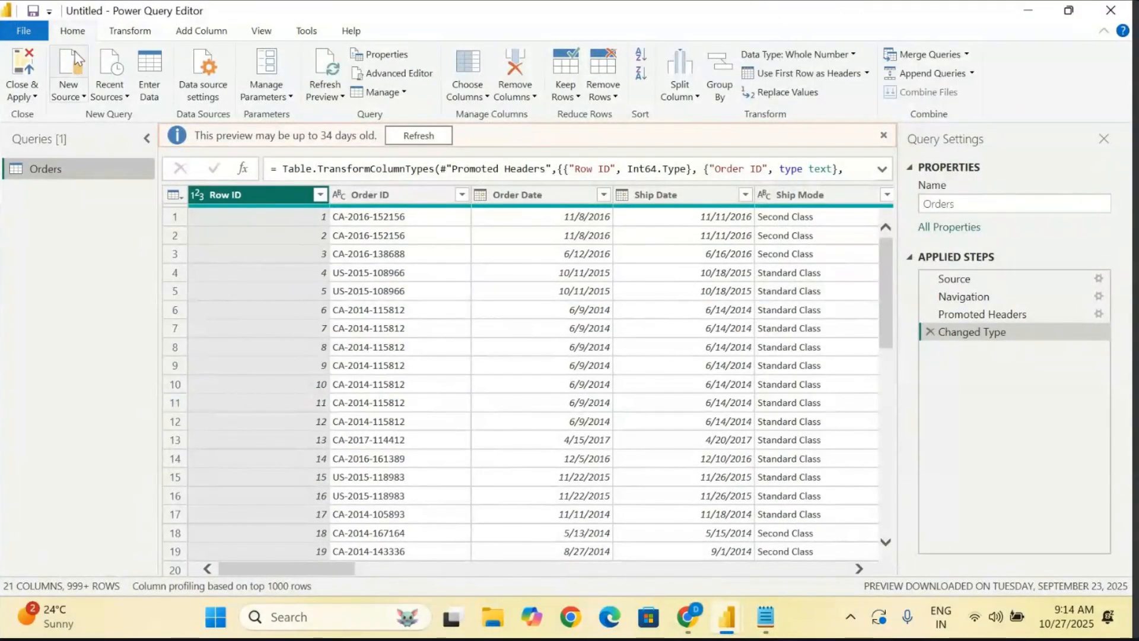
click(71, 98)
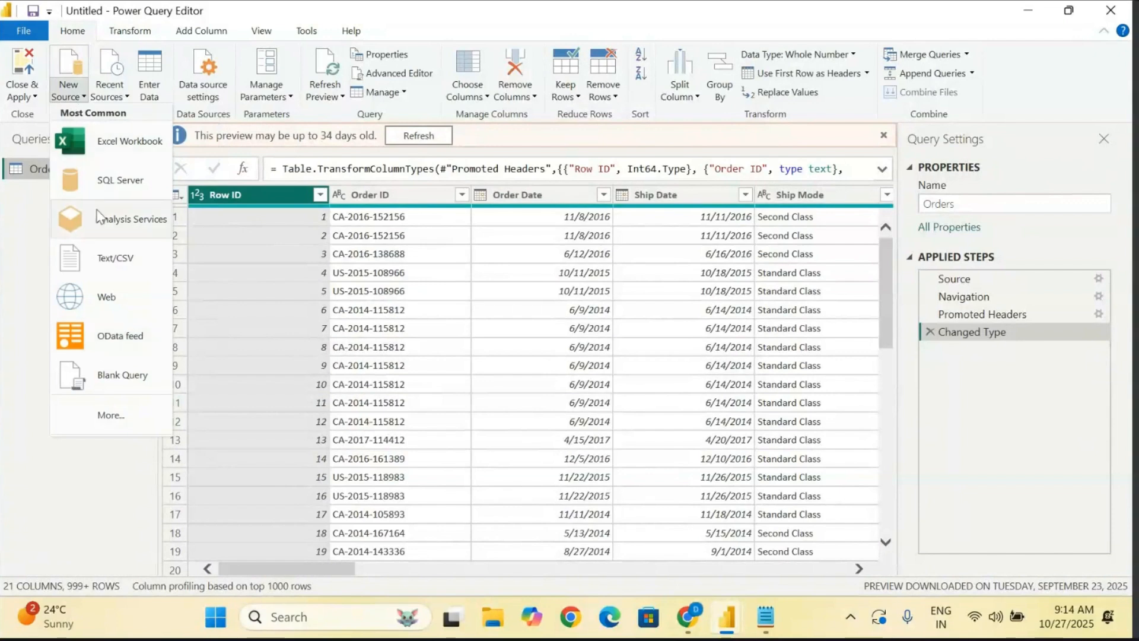
click(112, 420)
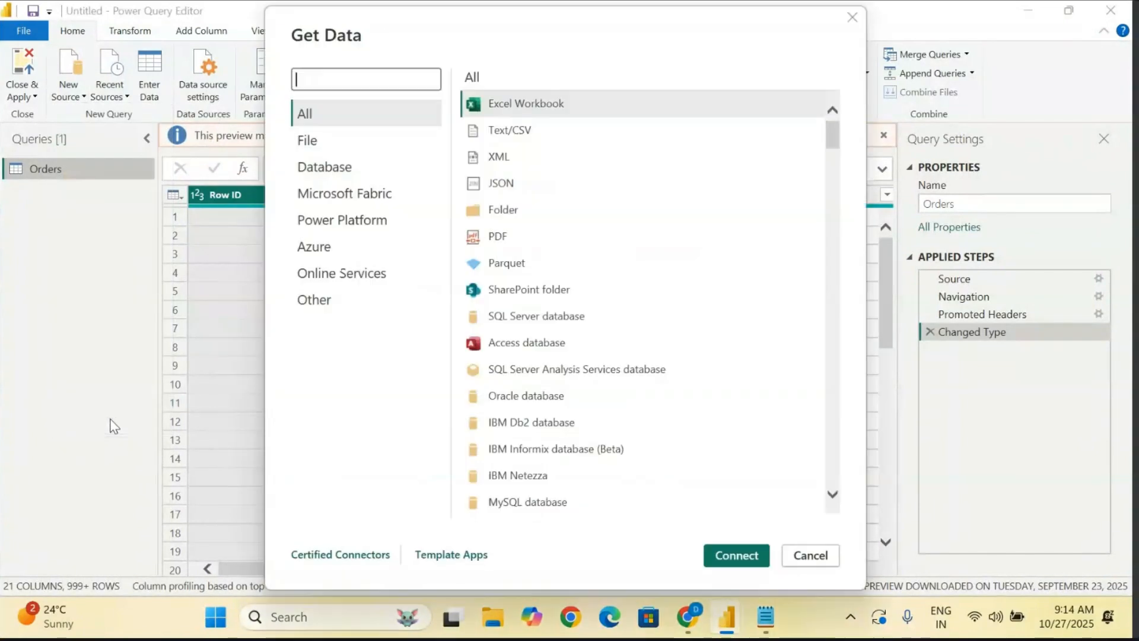
scroll(537, 442, down, 20)
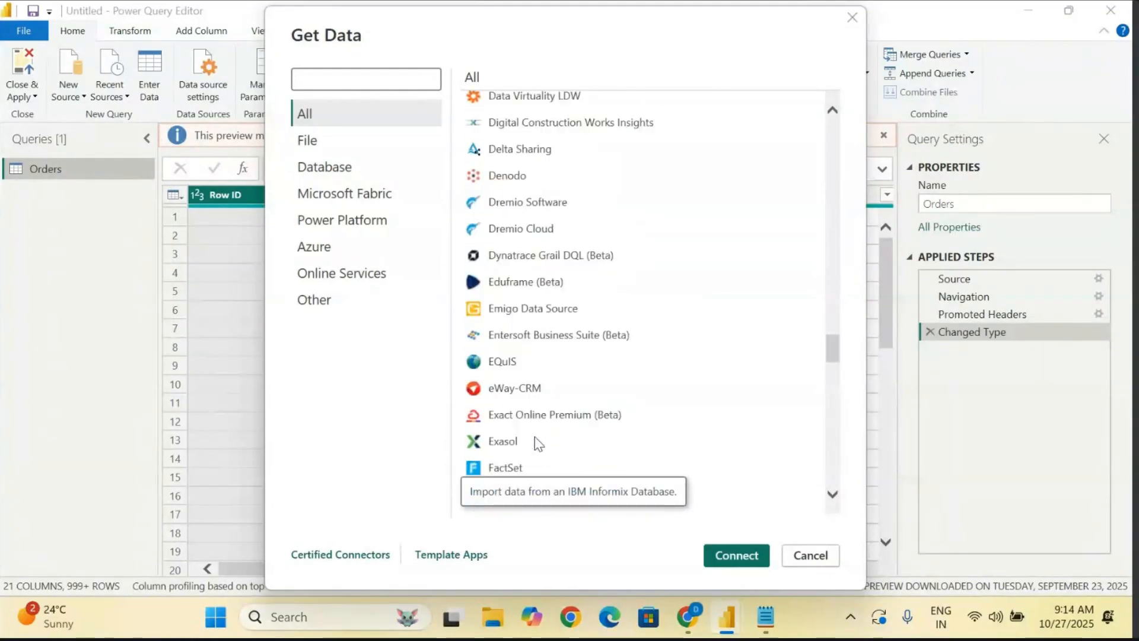
scroll(537, 442, up, 20)
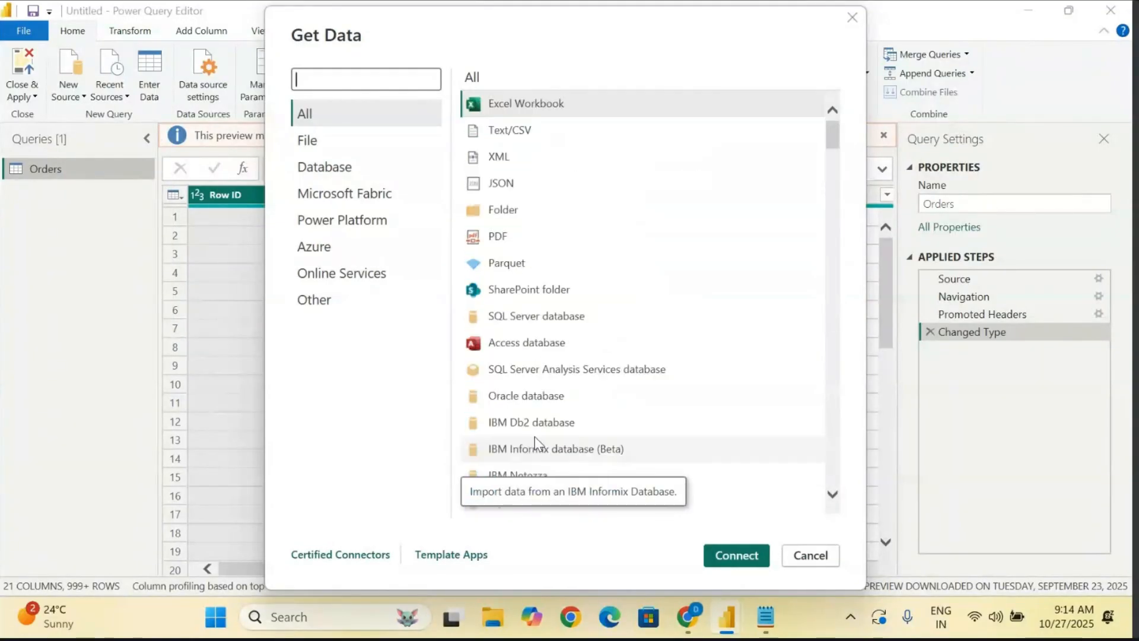
- Connect to an Excel Workbook source using the file "Sample - Superstore (16)" from Downloads
click(502, 102)
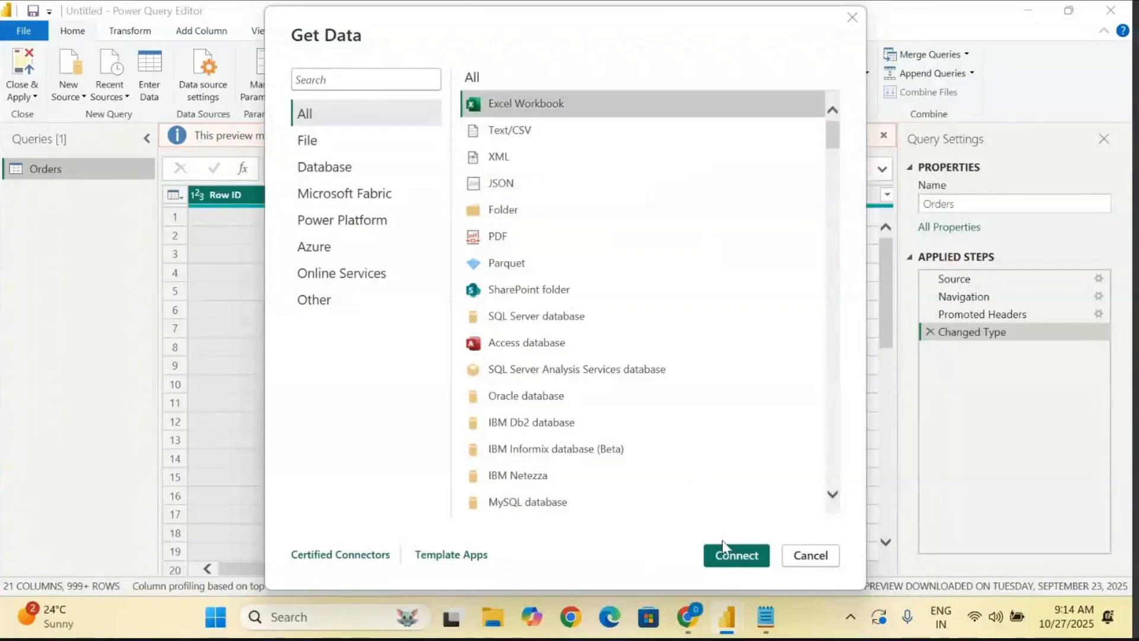
click(737, 556)
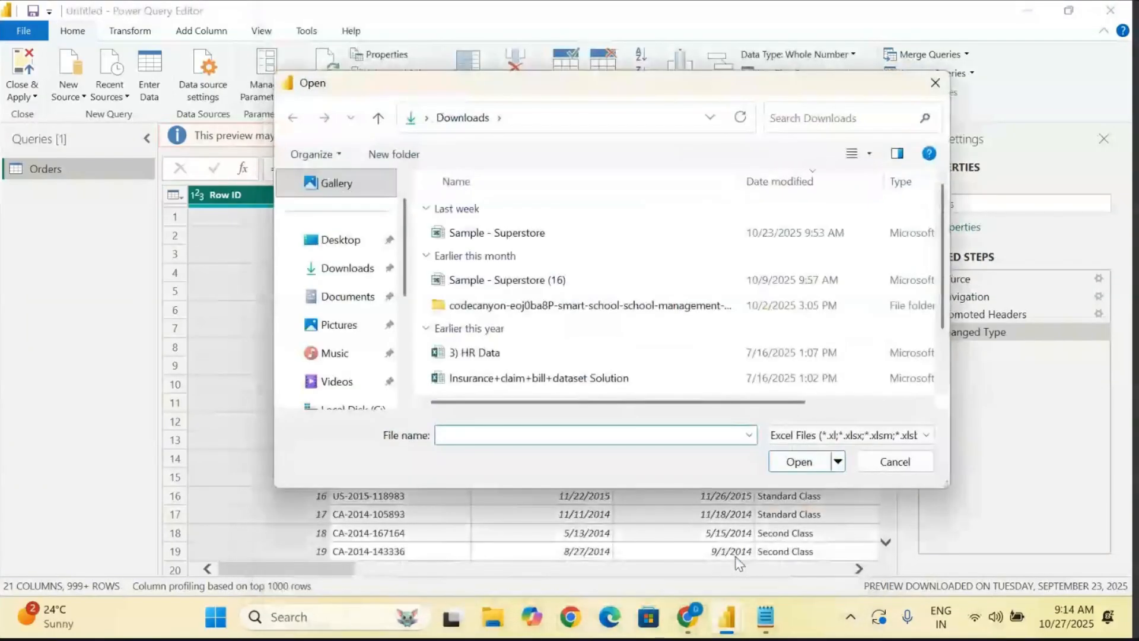
click(523, 280)
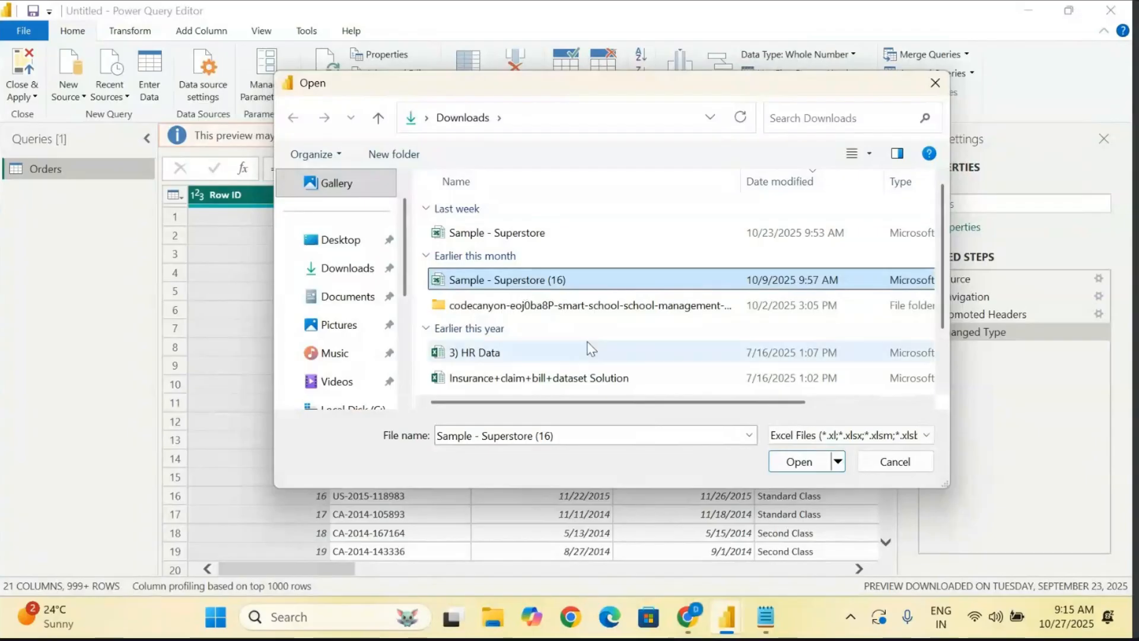
click(792, 463)
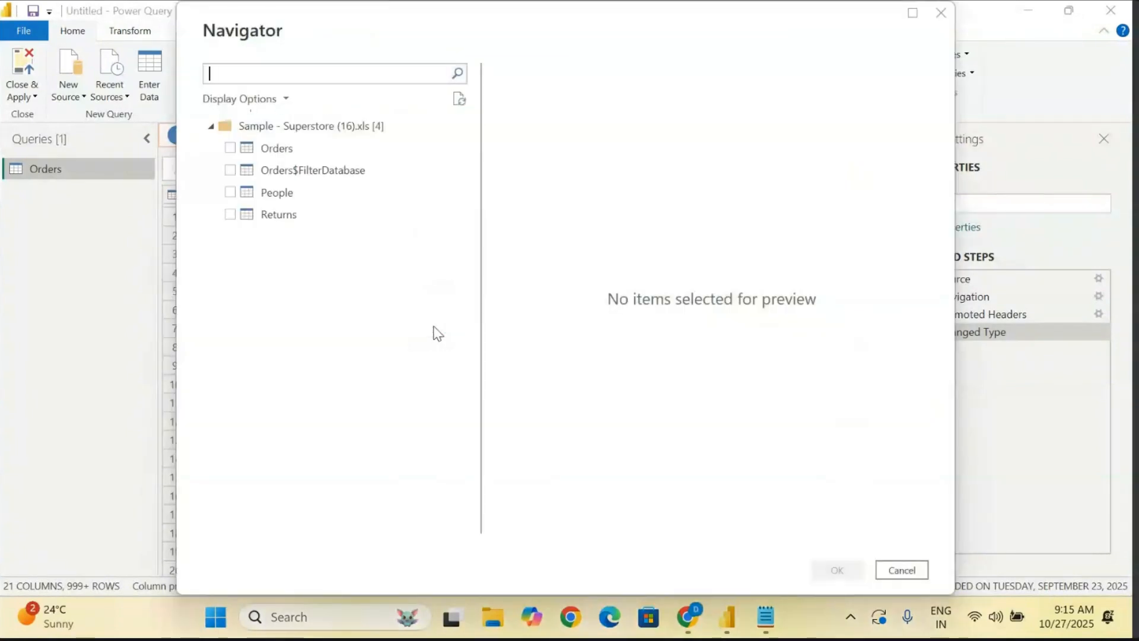
- Select the People, Returns and Orders$FilterDatabase tables in the Navigator and load them as queries
click(230, 193)
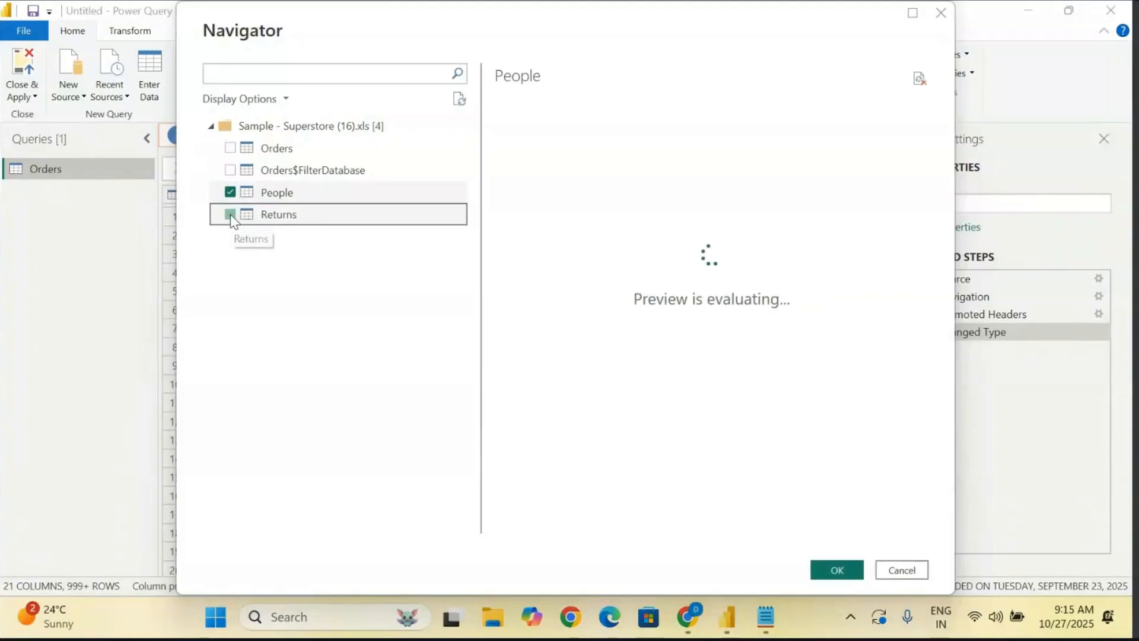
click(231, 214)
click(230, 170)
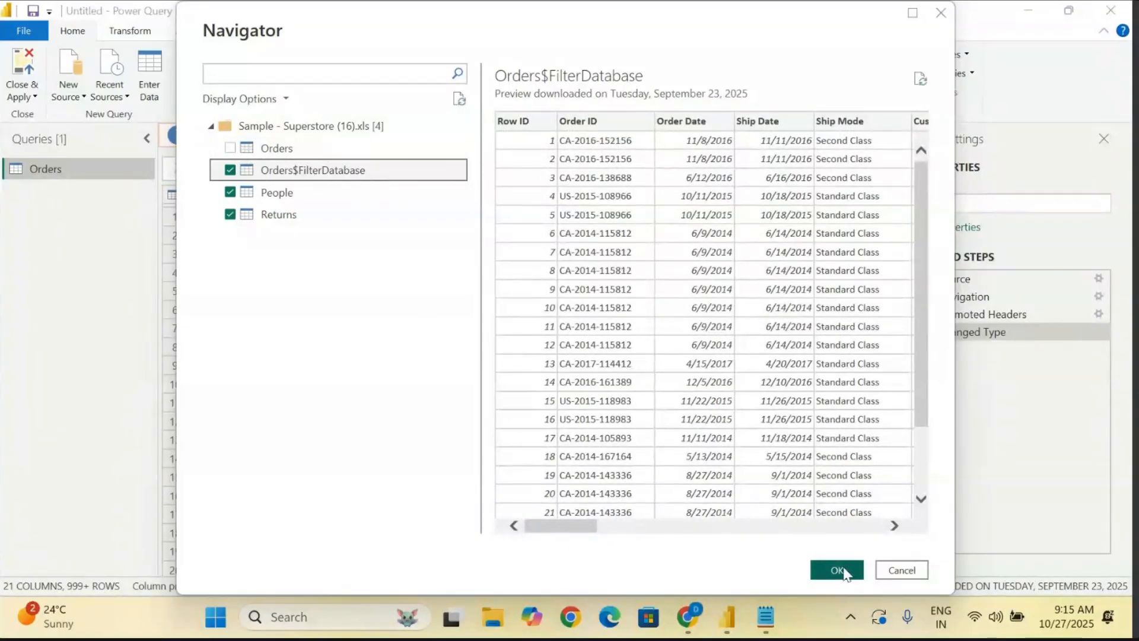
click(839, 572)
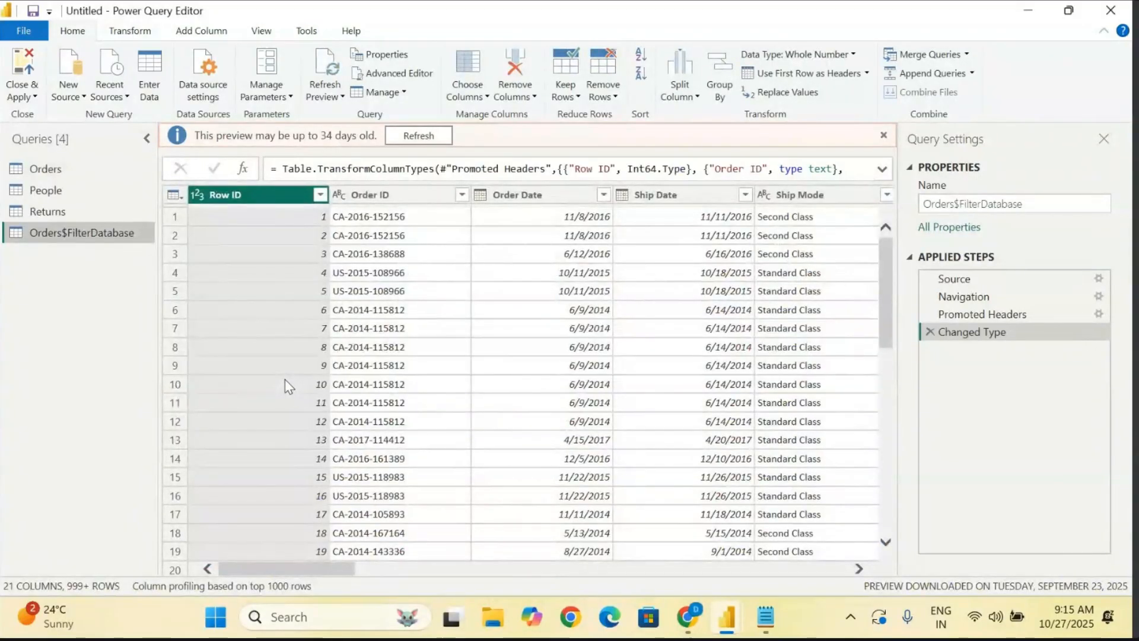
- Examine the data previews of the newly loaded People, Returns and Orders$FilterDatabase queries, ending on People
click(59, 187)
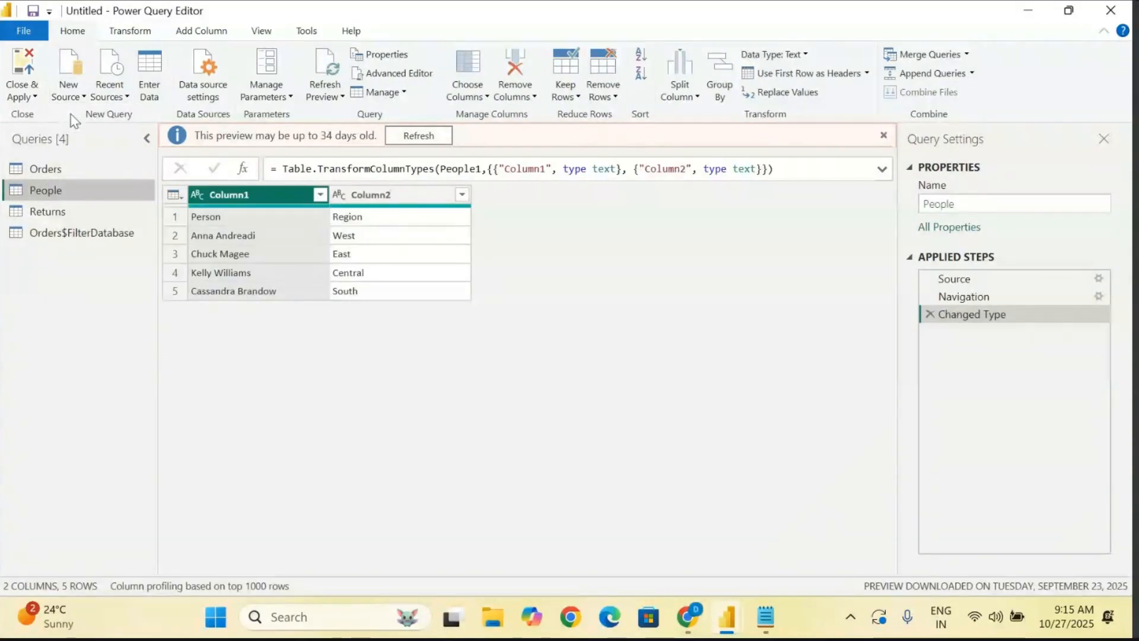
click(68, 92)
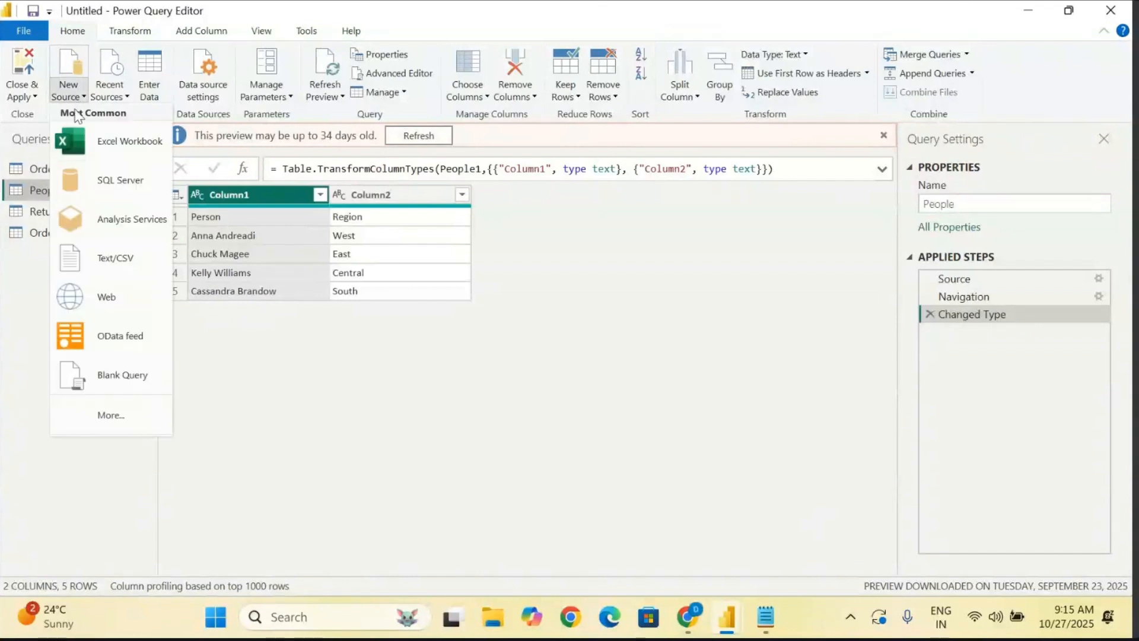
click(237, 425)
click(47, 215)
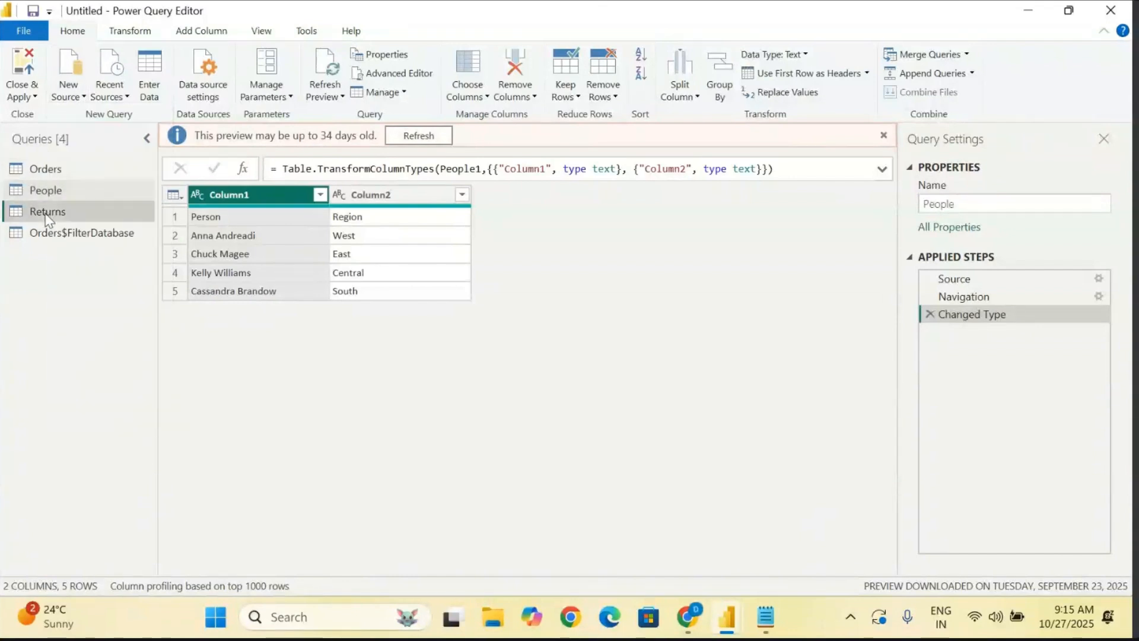
click(54, 233)
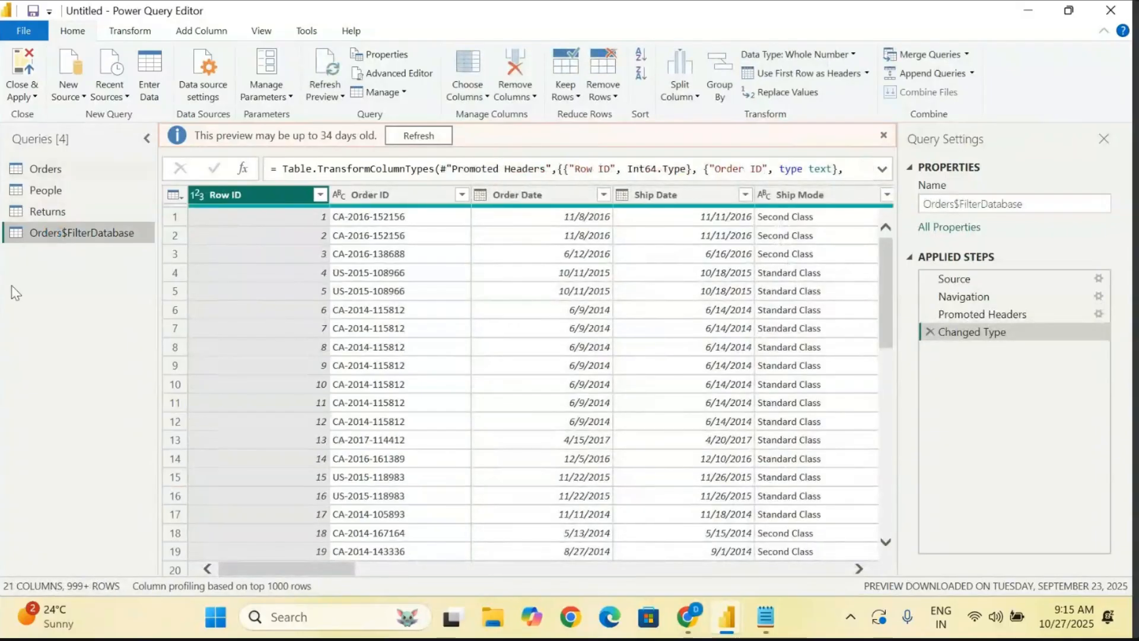
click(88, 215)
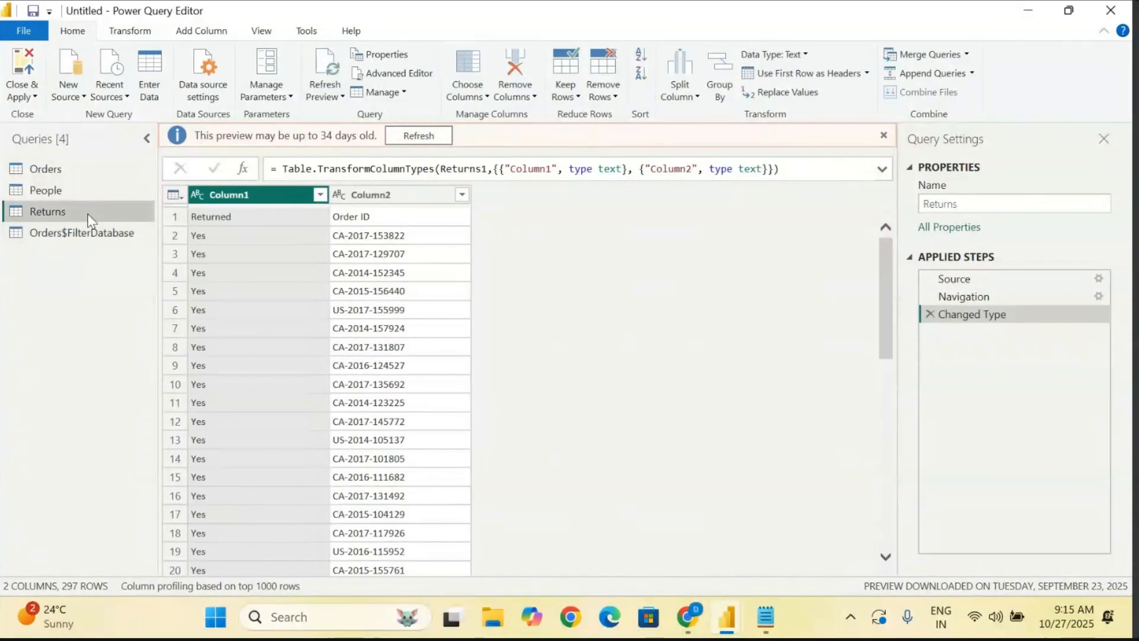
click(60, 192)
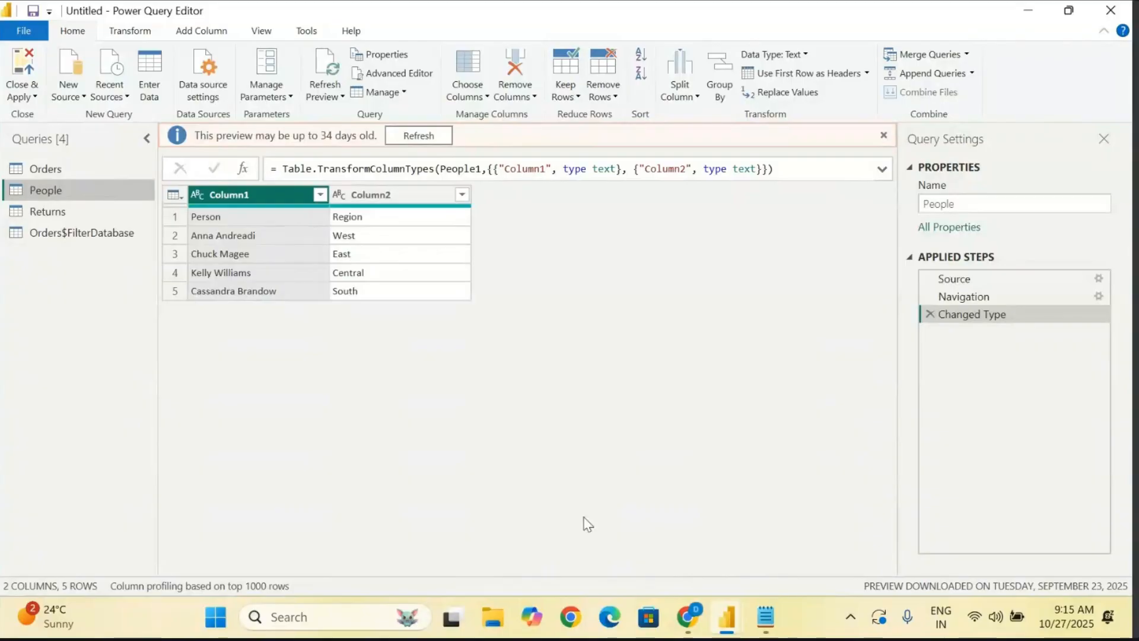
- Switch to the Notepad notes and add the line "- Proper Column Names" below "- Colum Name -" under Semi Structured Data
click(769, 620)
drag(331, 305, 61, 310)
click(390, 311)
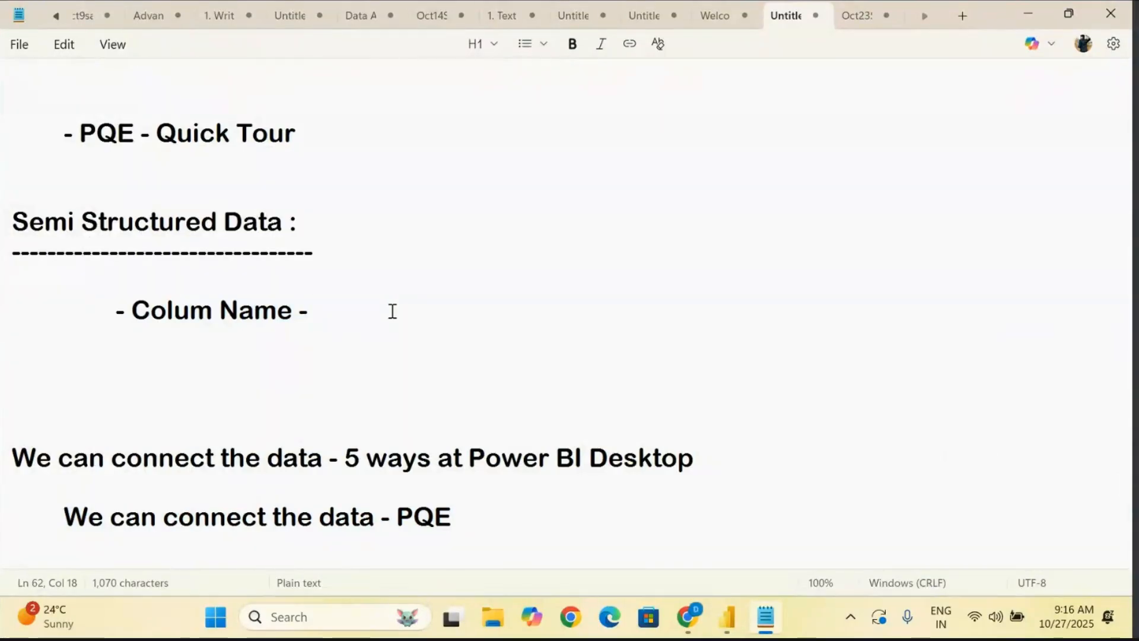
key(Return)
key(Return)
key(Tab)
key(Tab)
text(-)
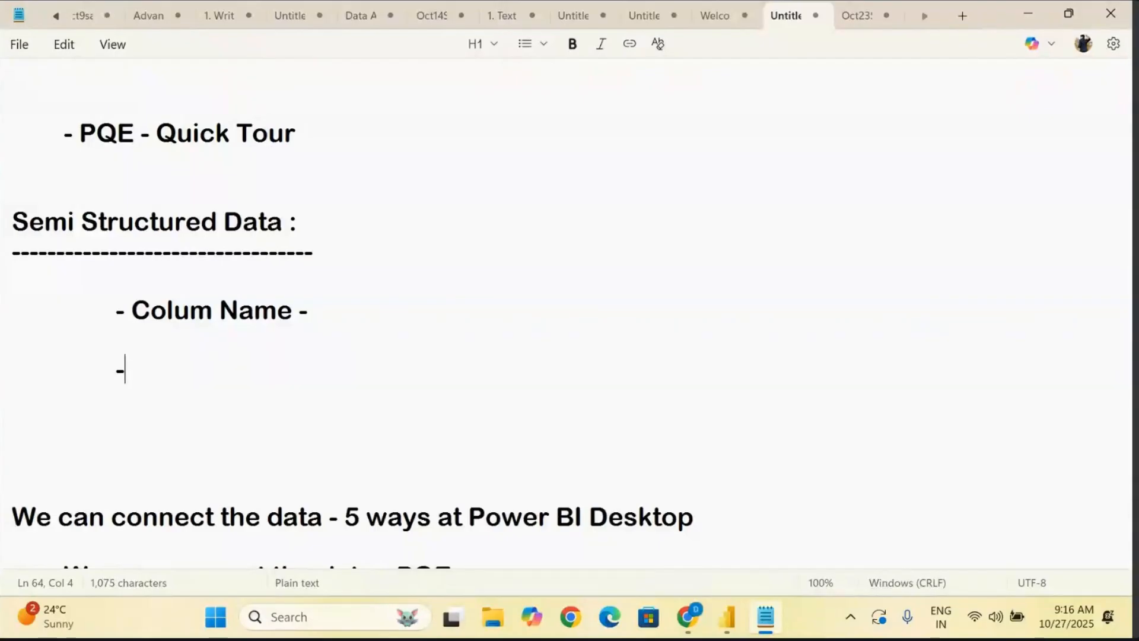
text( Proper Co)
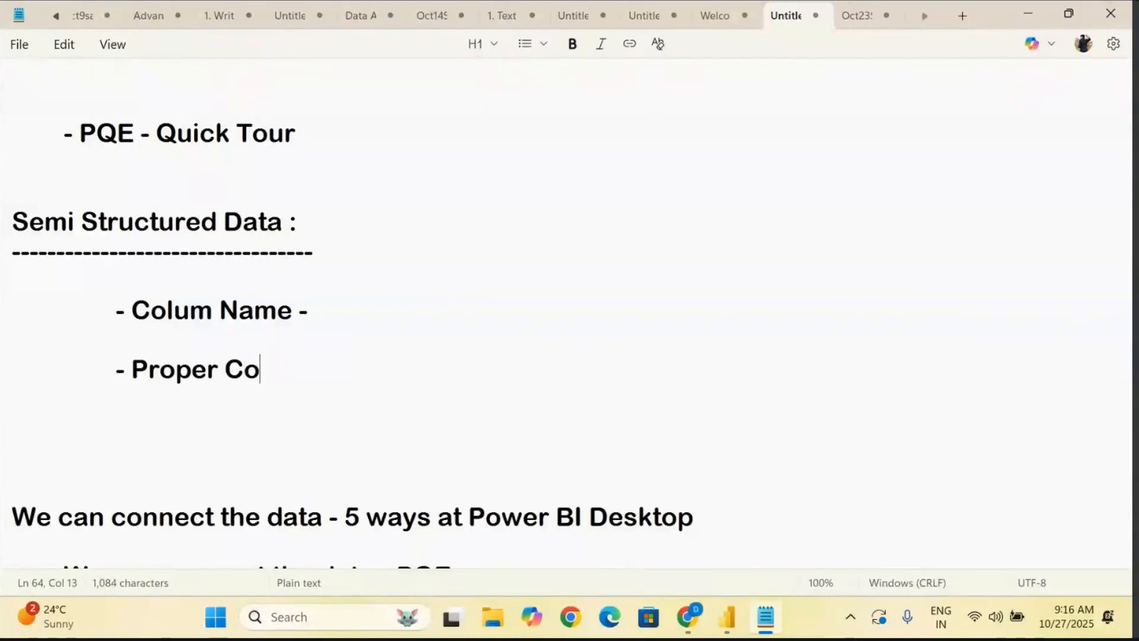
text(lumn Names)
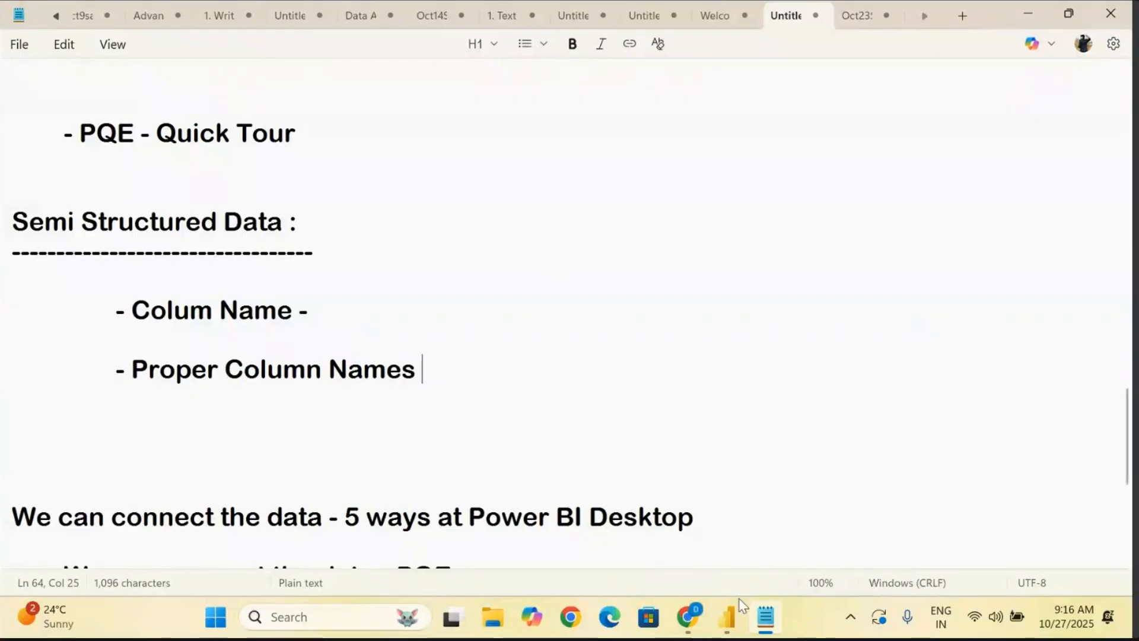
- Return to the Power Query Editor and examine the column headers of the Orders query, including Sales, Quantity and Discount
mouse_move(729, 611)
click(808, 501)
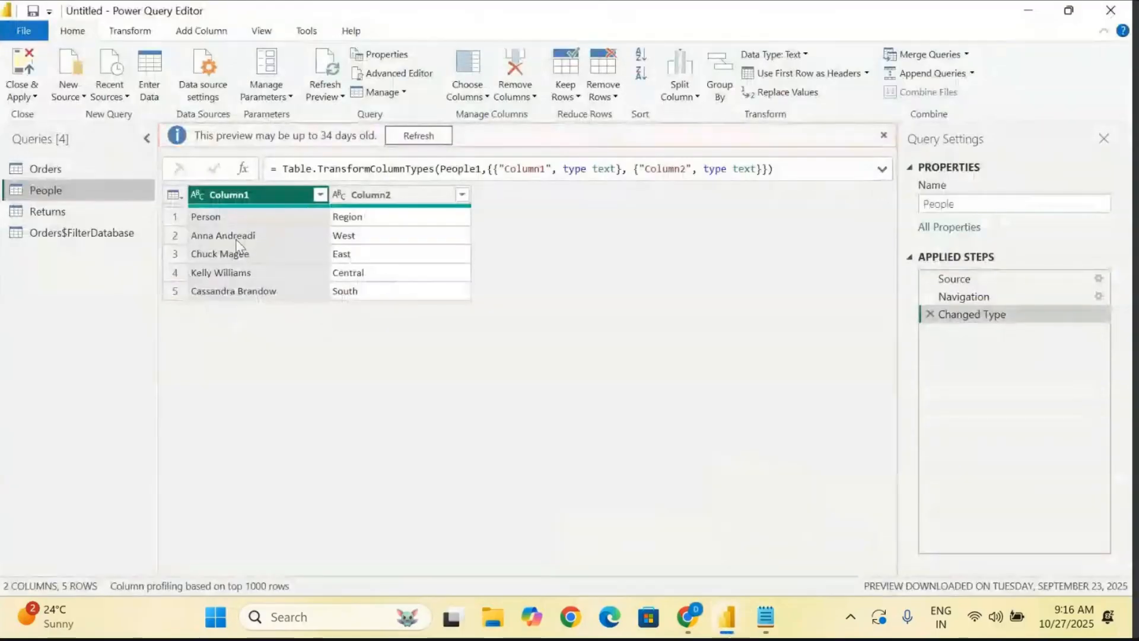
click(45, 170)
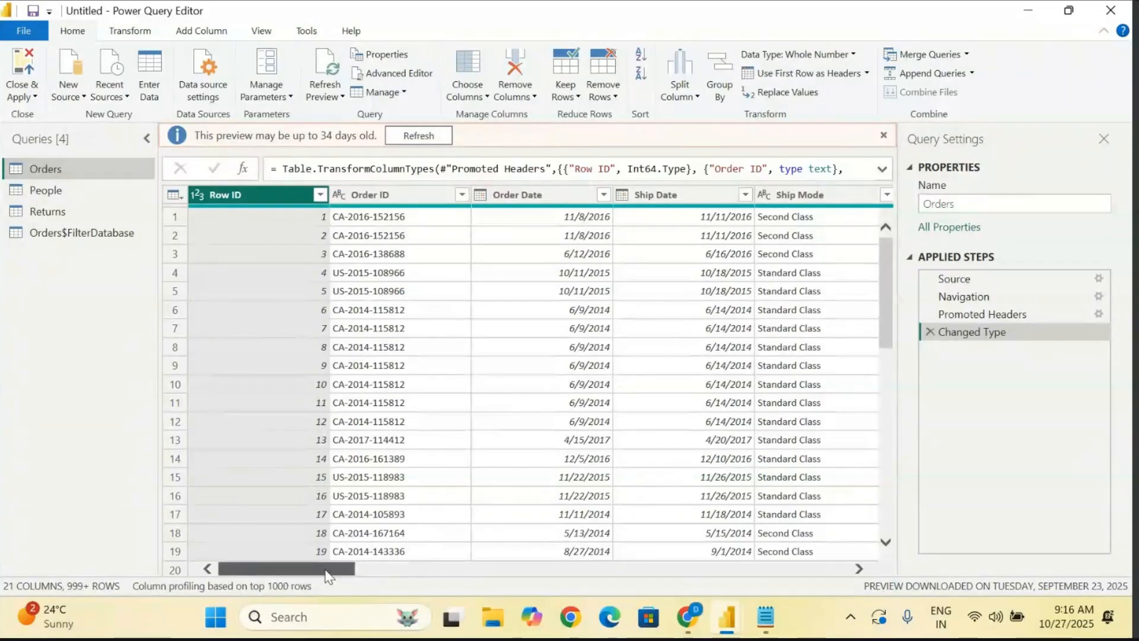
drag(325, 572, 823, 567)
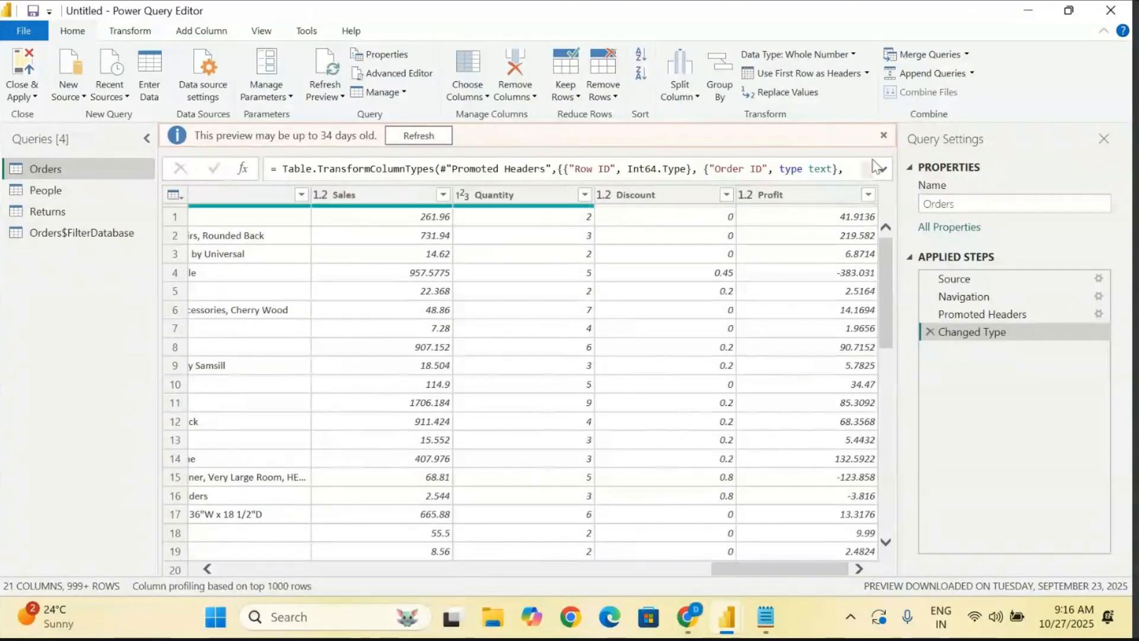
click(423, 201)
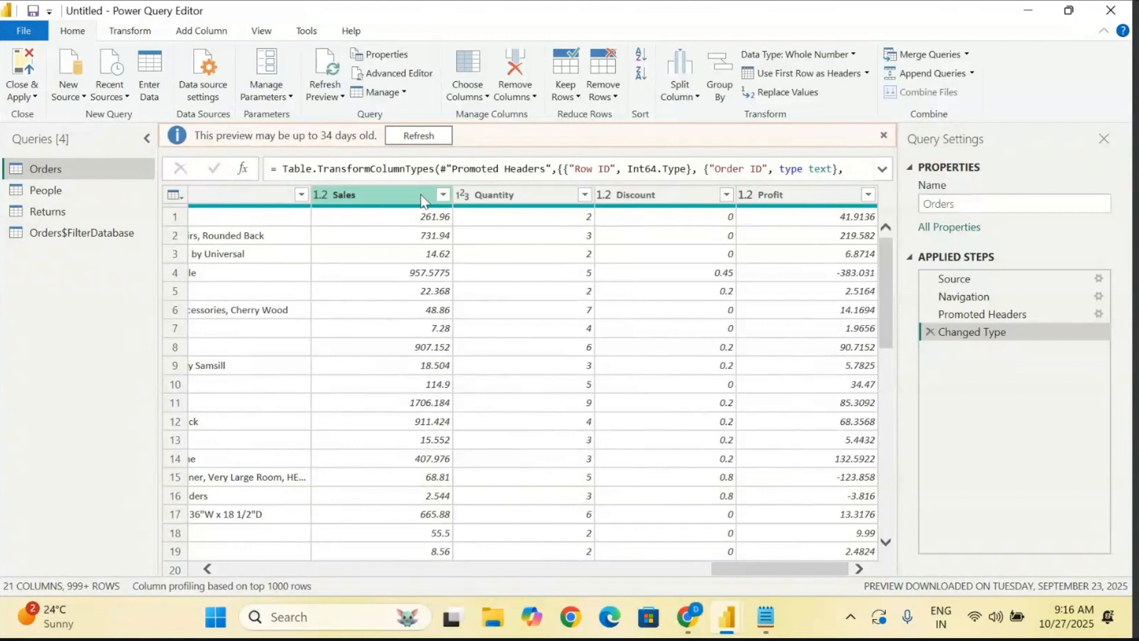
click(515, 193)
click(619, 191)
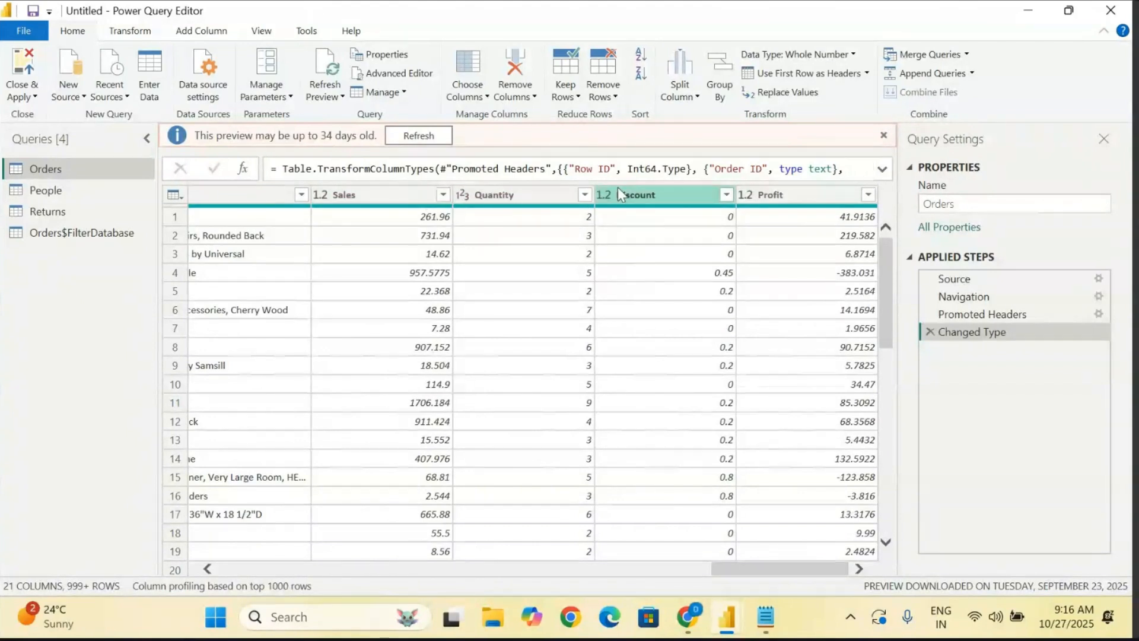
- Select the first row of the People query and apply Use Headers as First Row
click(41, 195)
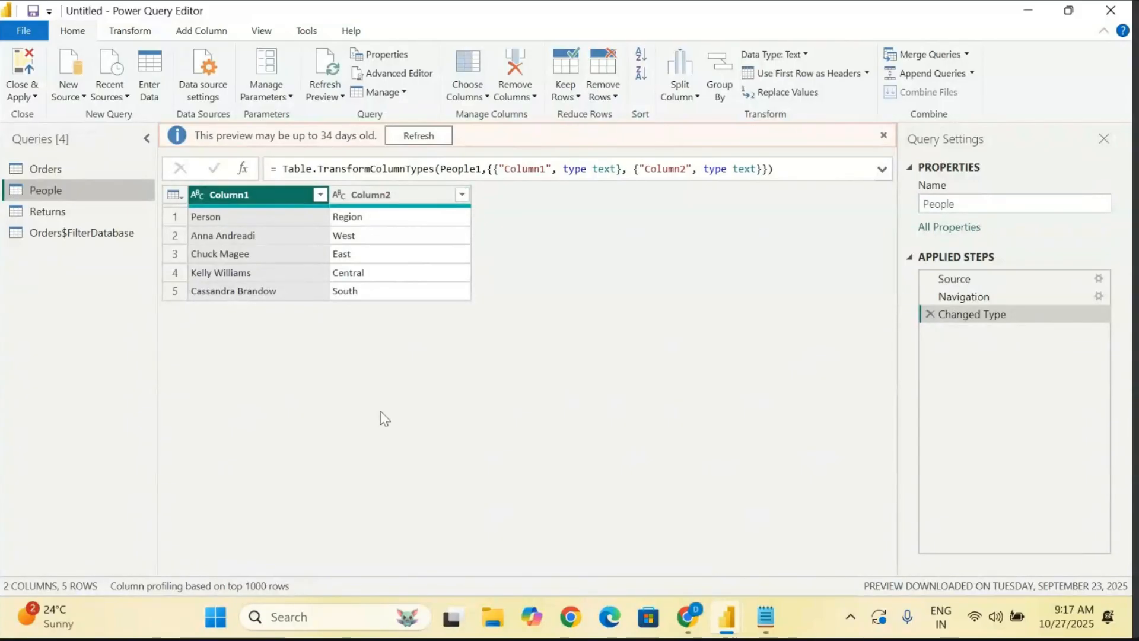
click(215, 221)
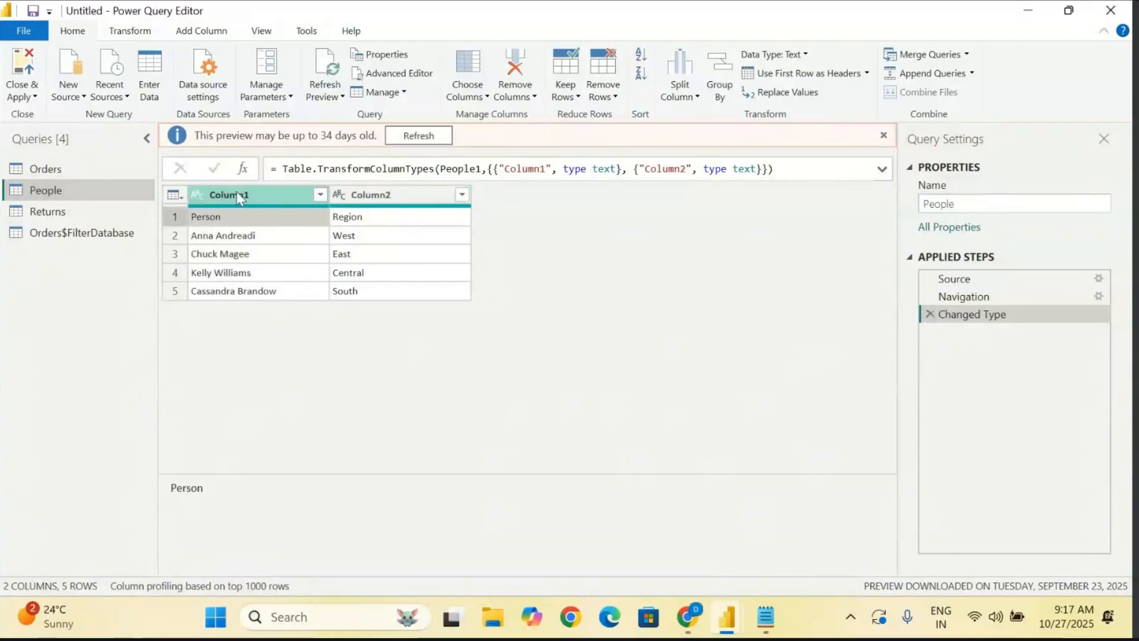
click(373, 224)
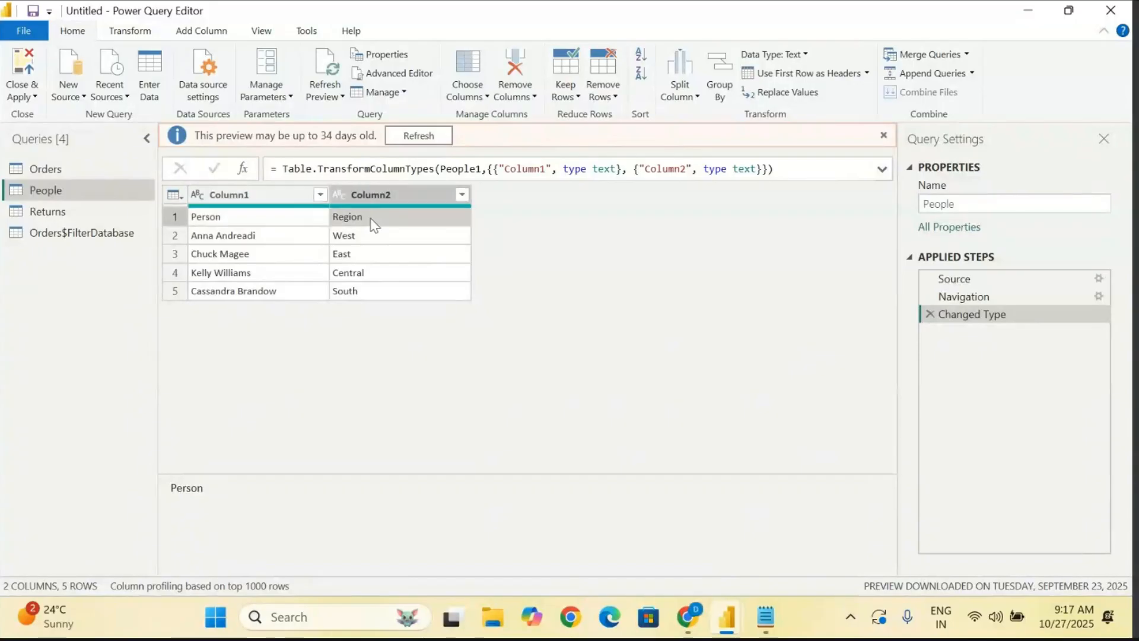
click(179, 219)
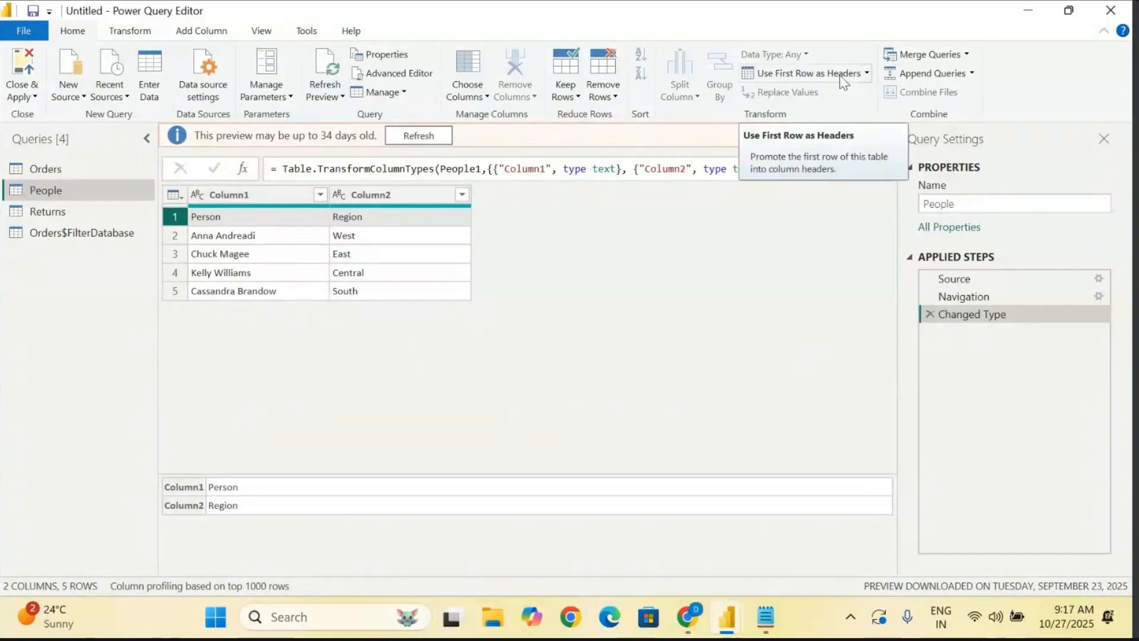
click(867, 73)
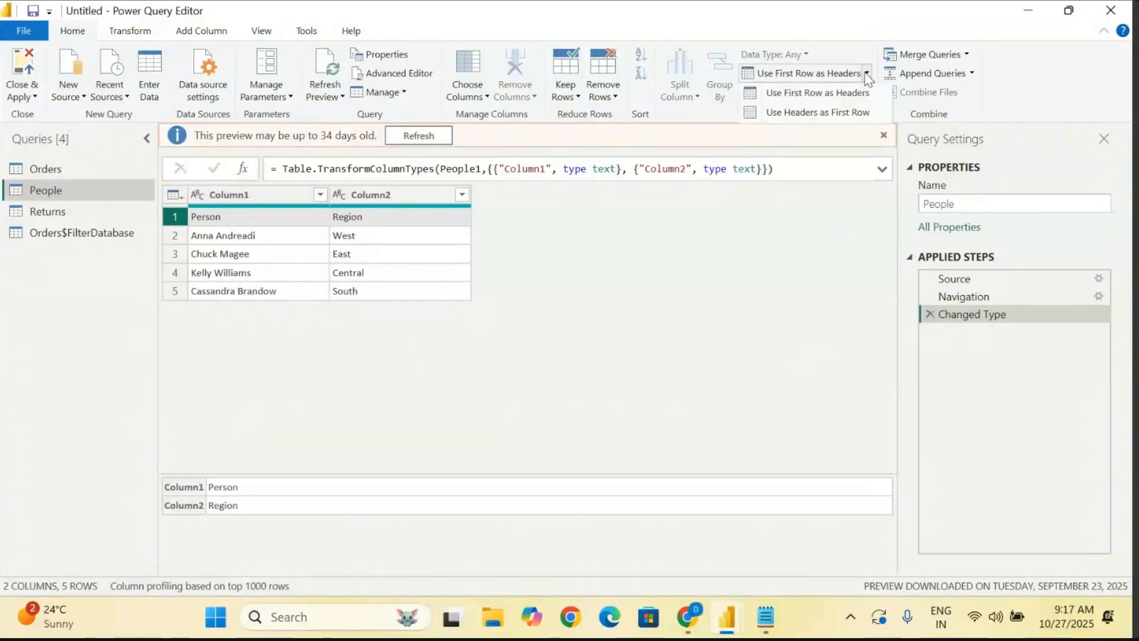
click(804, 114)
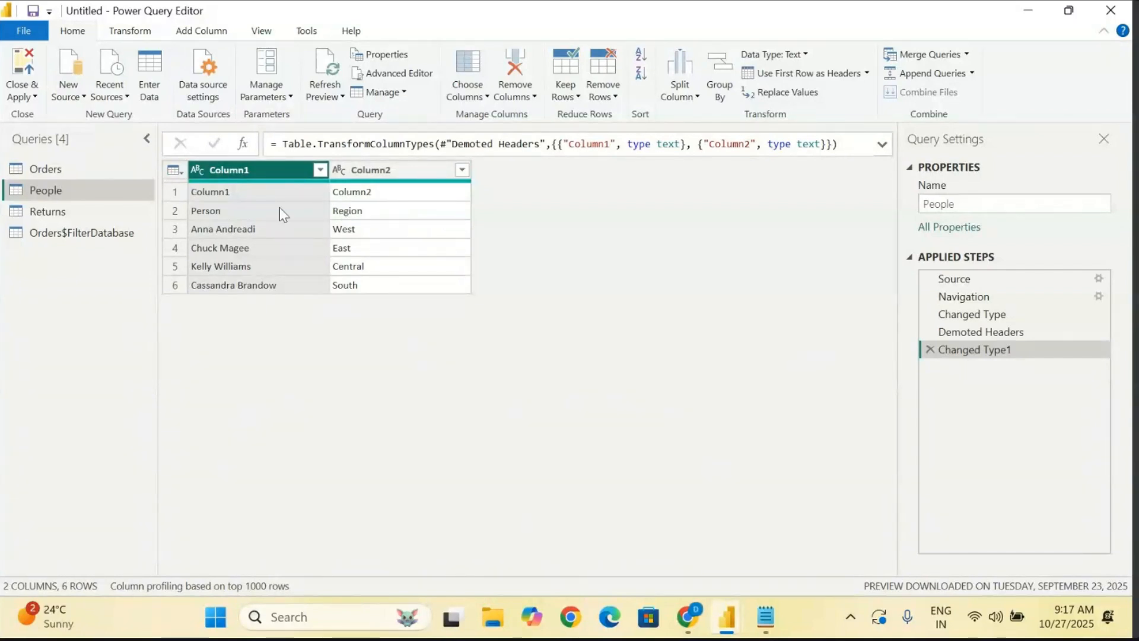
- Reverse the header demotion in the People query with Use First Row as Headers
click(195, 213)
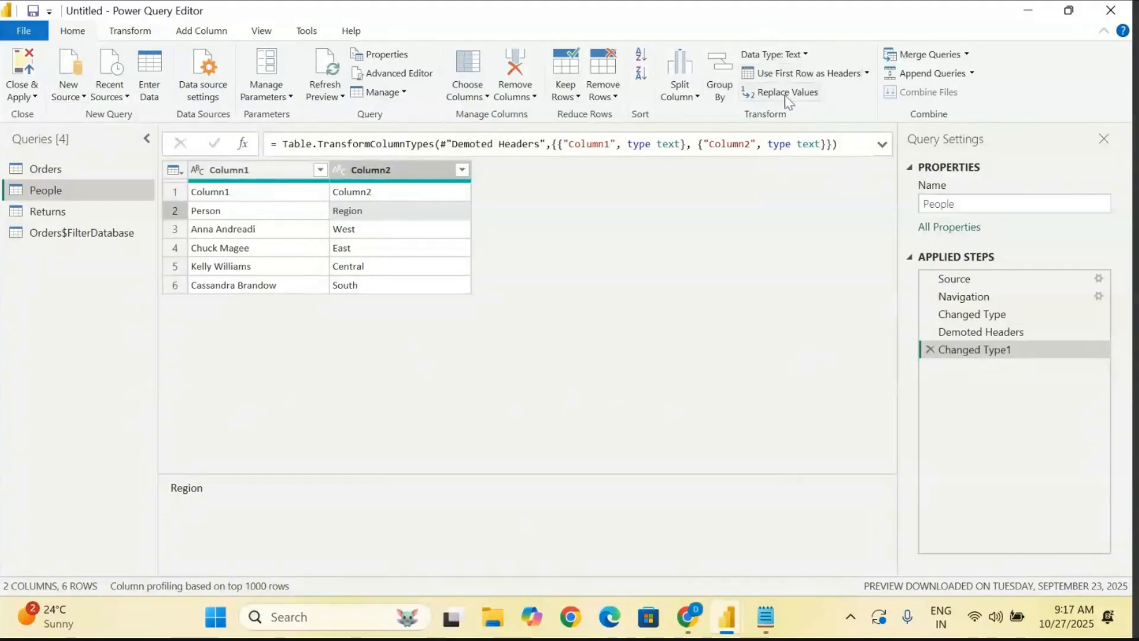
click(866, 73)
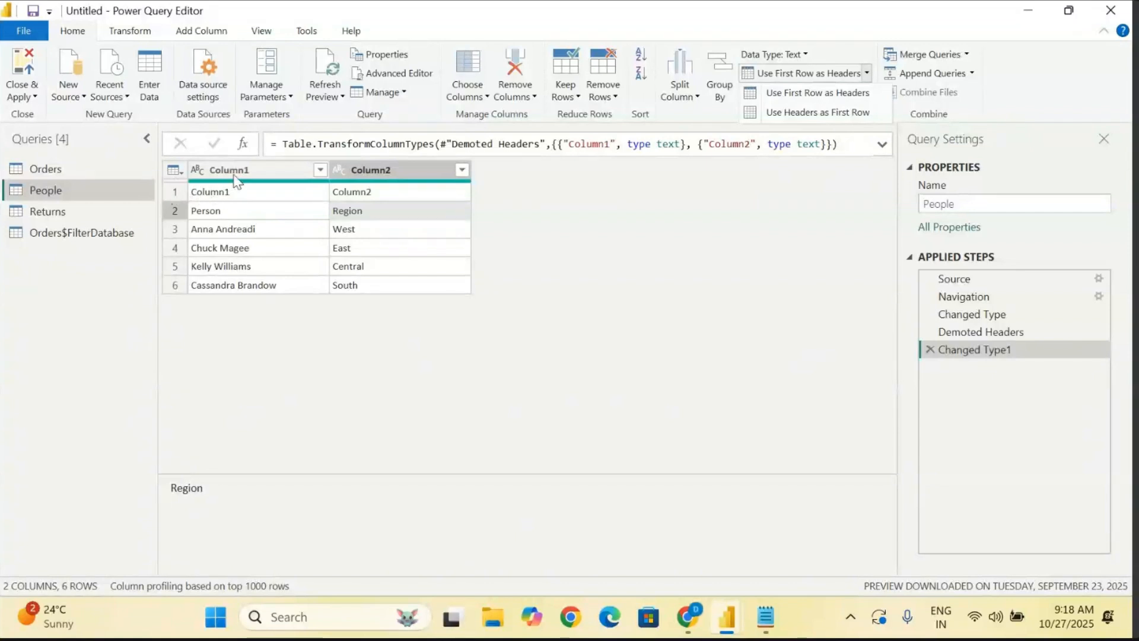
click(814, 99)
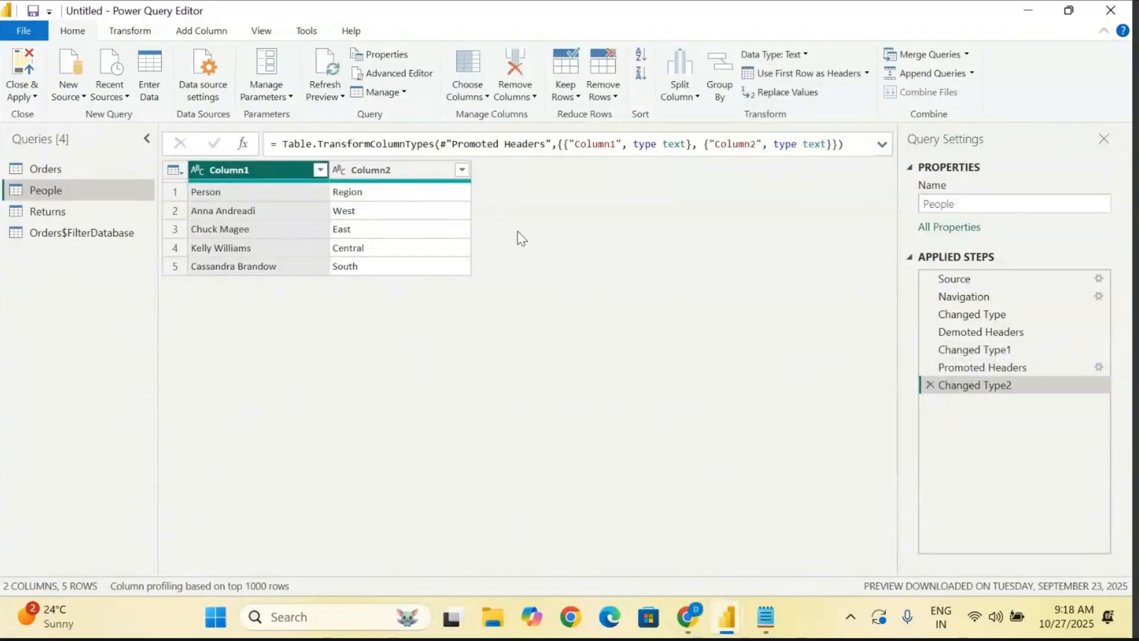
- Promote the People query's first row, containing Person and Region, to column headers
mouse_move(239, 187)
click(174, 190)
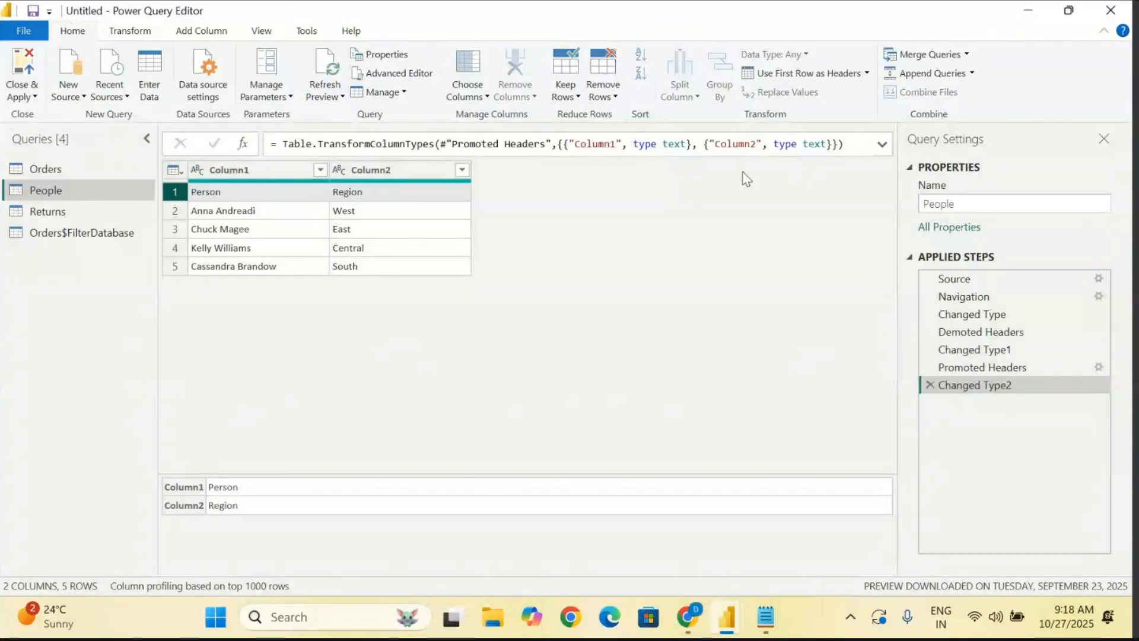
click(867, 74)
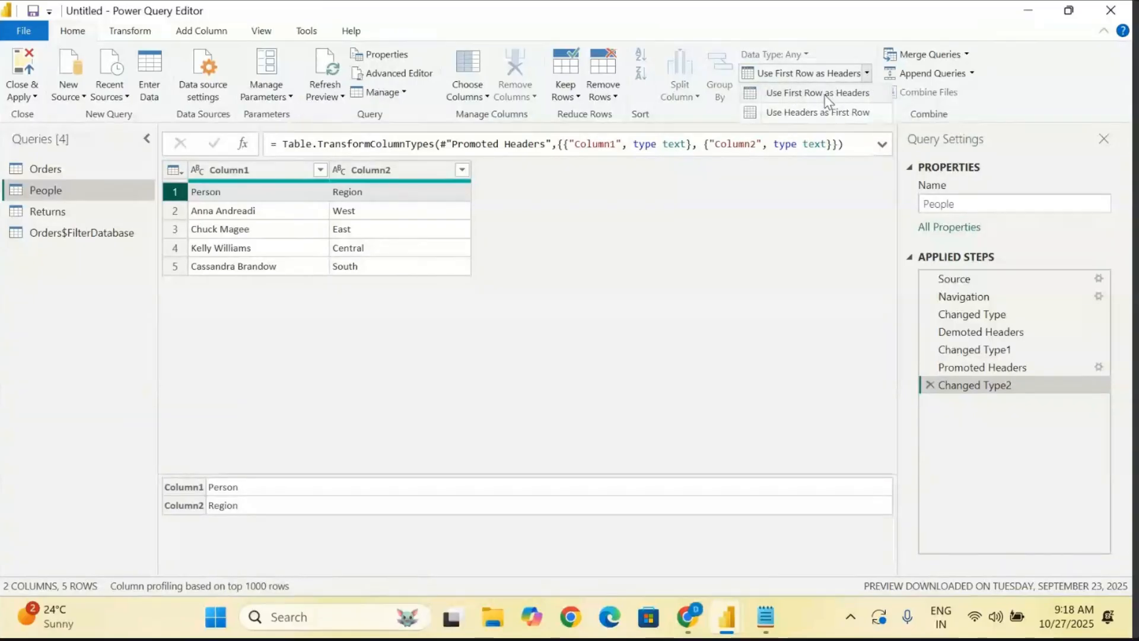
click(826, 95)
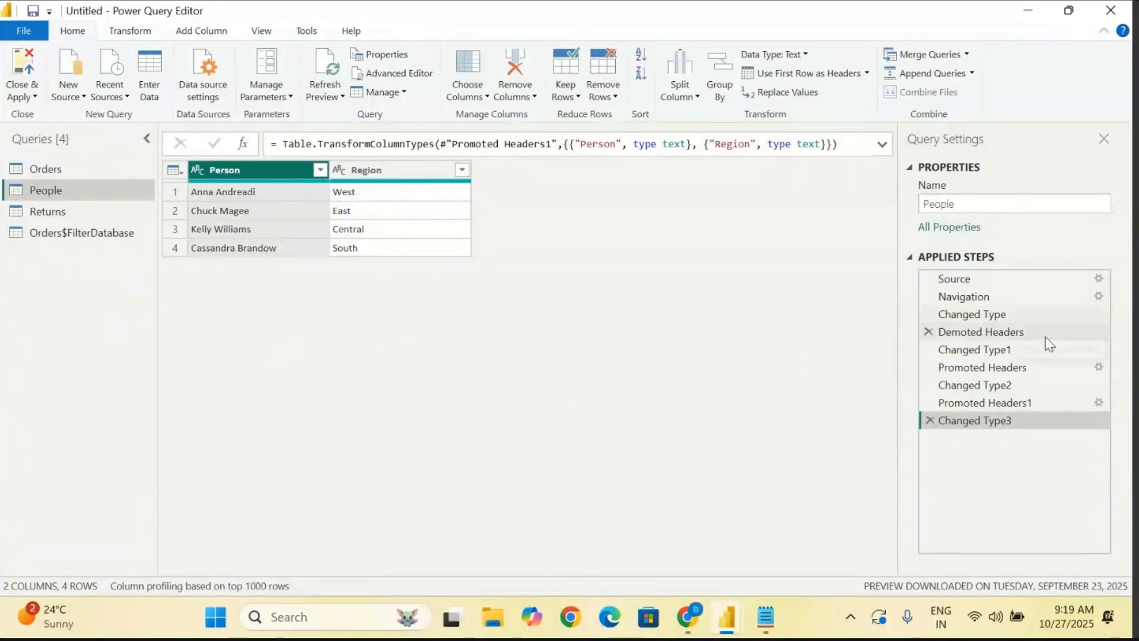
- Review the People query's applied steps one by one, from Changed Type through Changed Type3
click(988, 315)
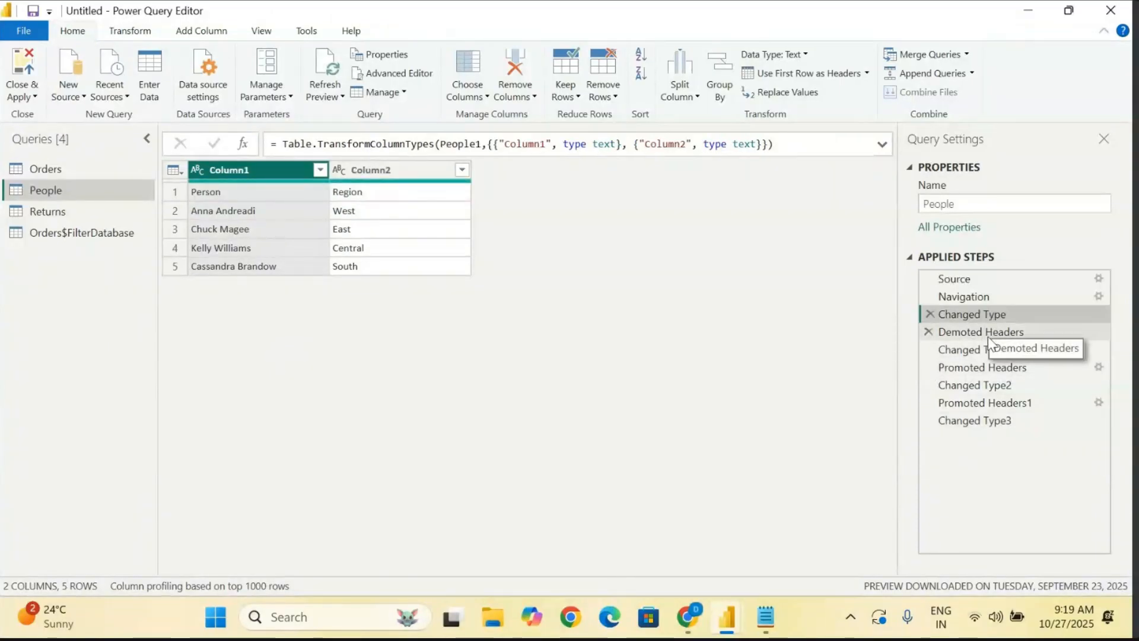
click(988, 336)
click(985, 354)
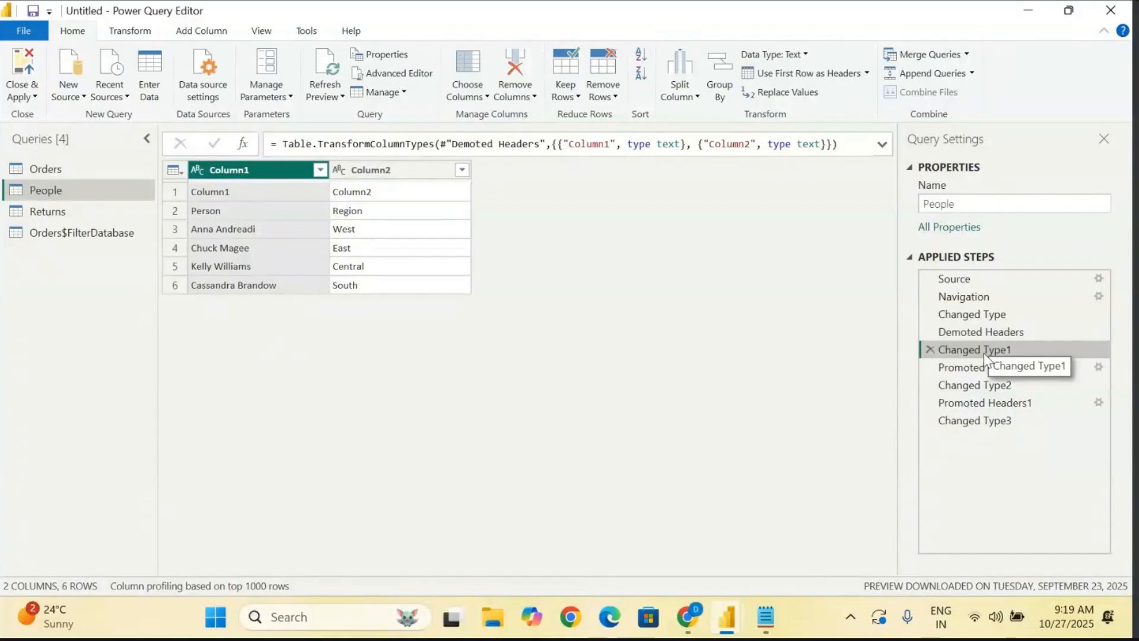
click(985, 366)
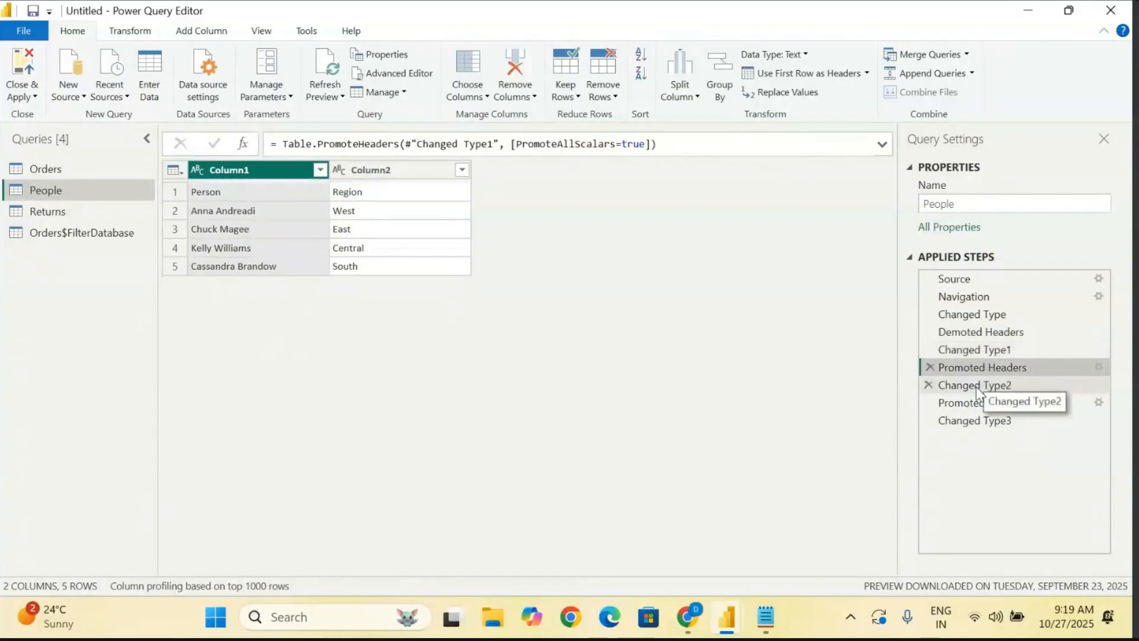
click(975, 386)
click(977, 403)
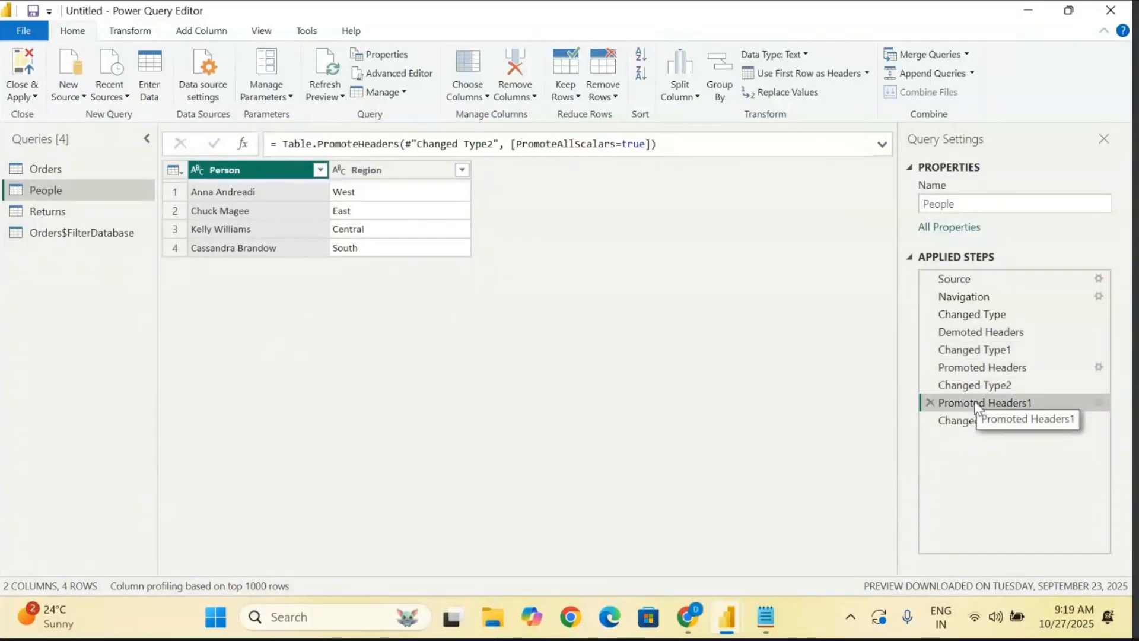
click(975, 421)
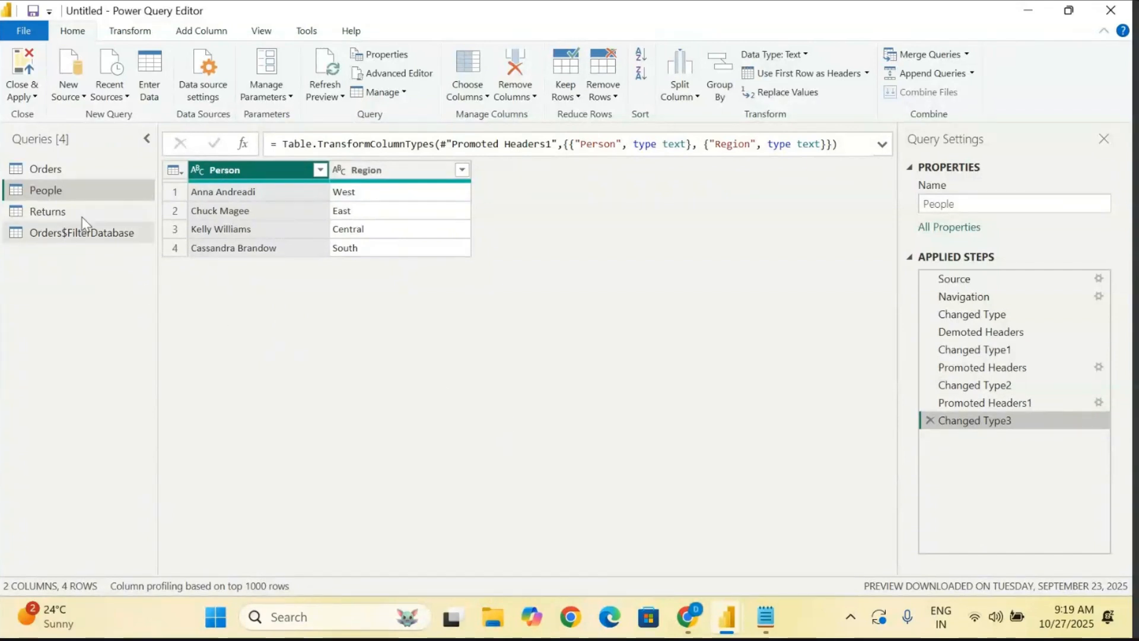
- Promote the first row of the Returns query, containing Returned and Order ID, to column headers and check both headers
click(53, 212)
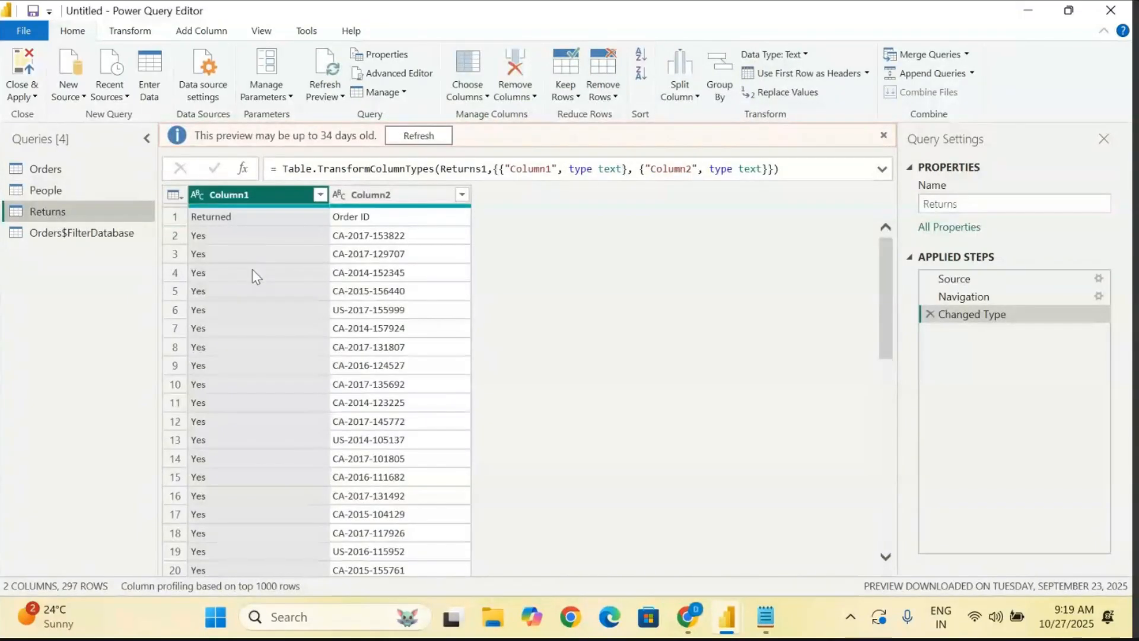
click(175, 217)
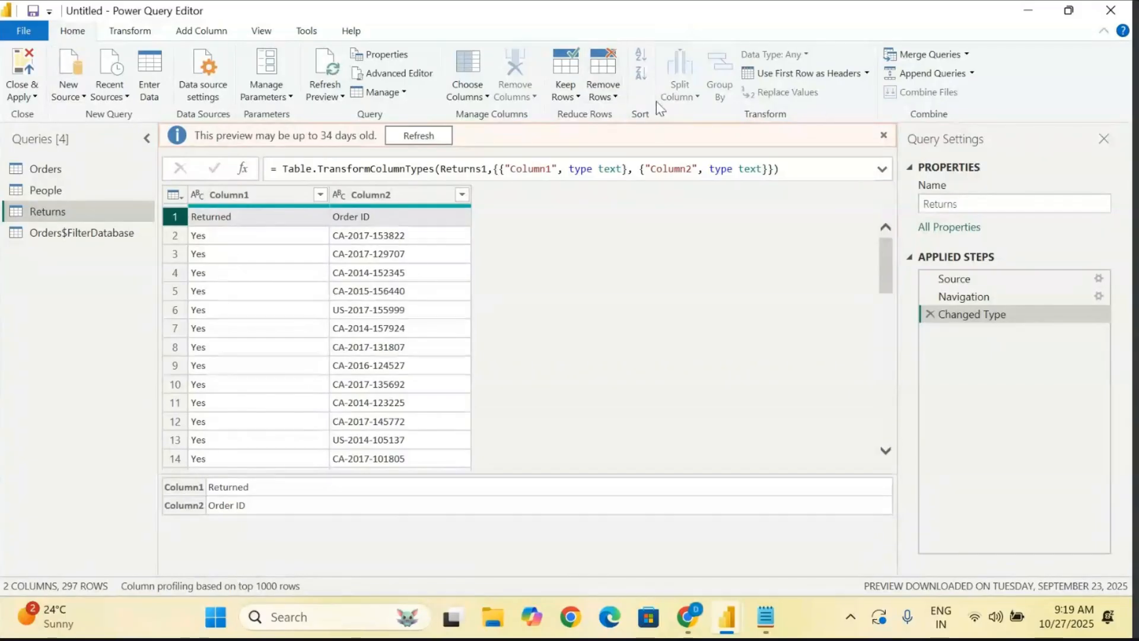
click(868, 73)
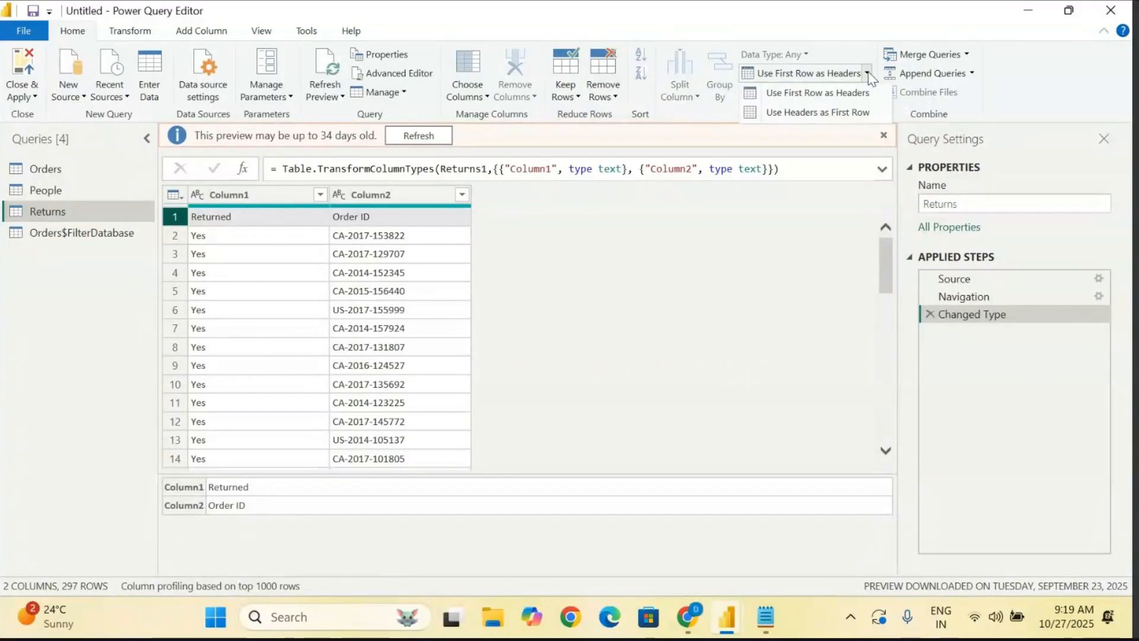
click(831, 95)
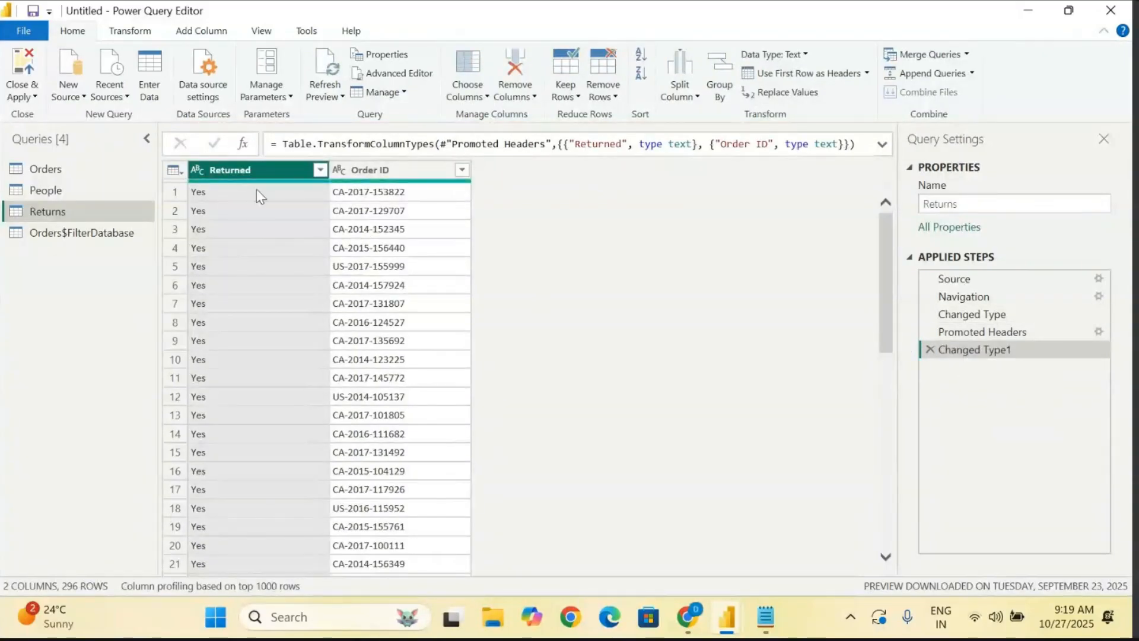
click(387, 171)
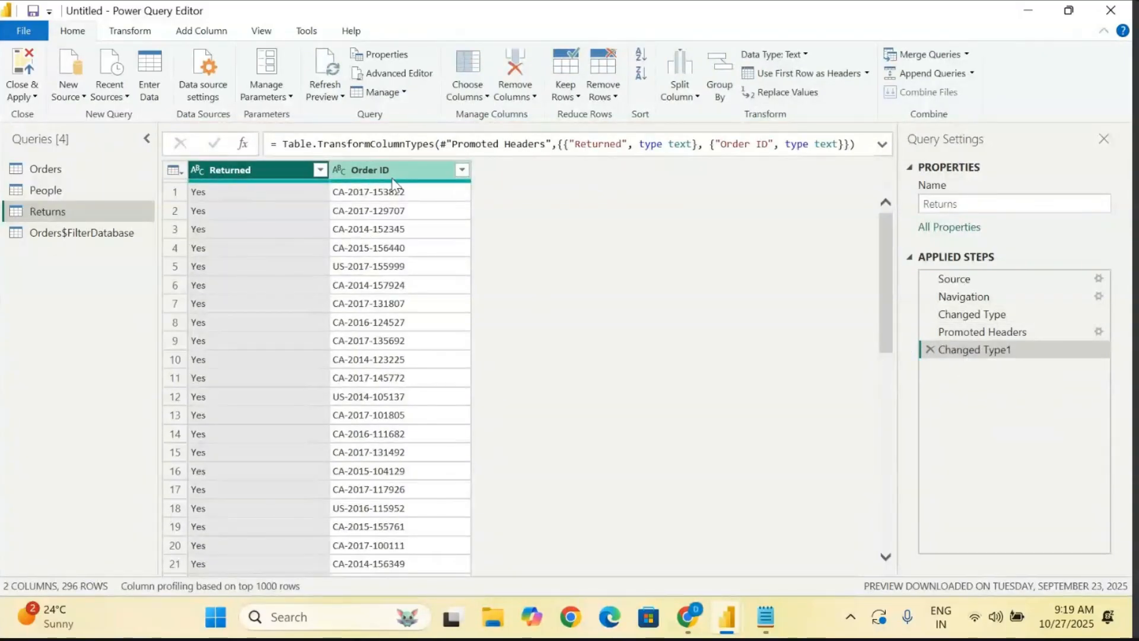
click(245, 167)
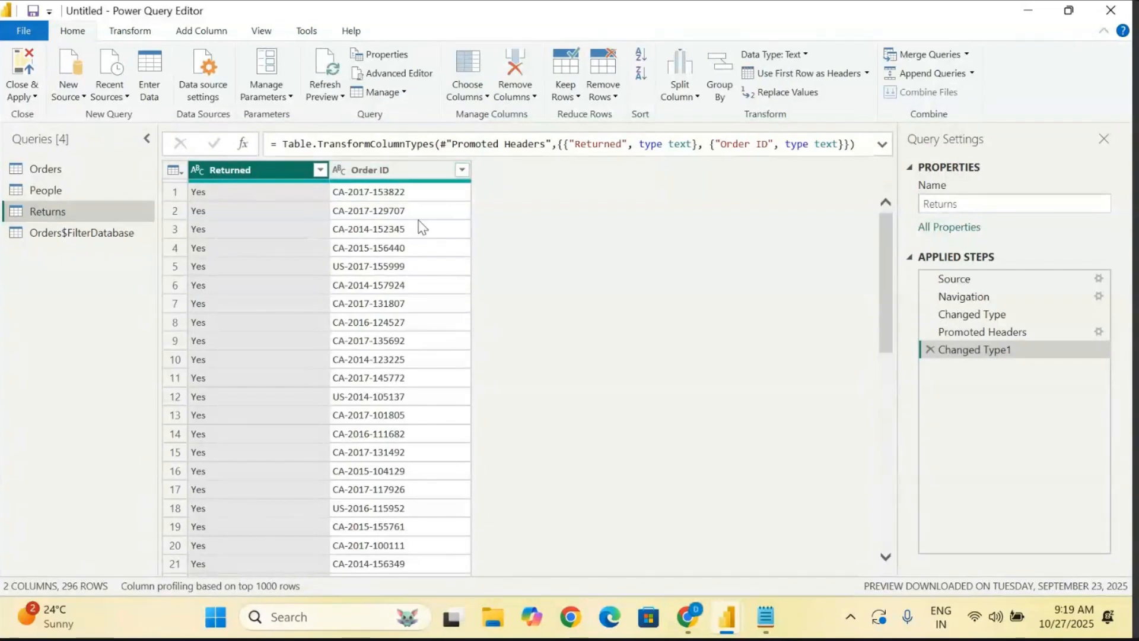
- Check the column headers of the Orders$FilterDatabase query and then those of the Orders query
click(51, 237)
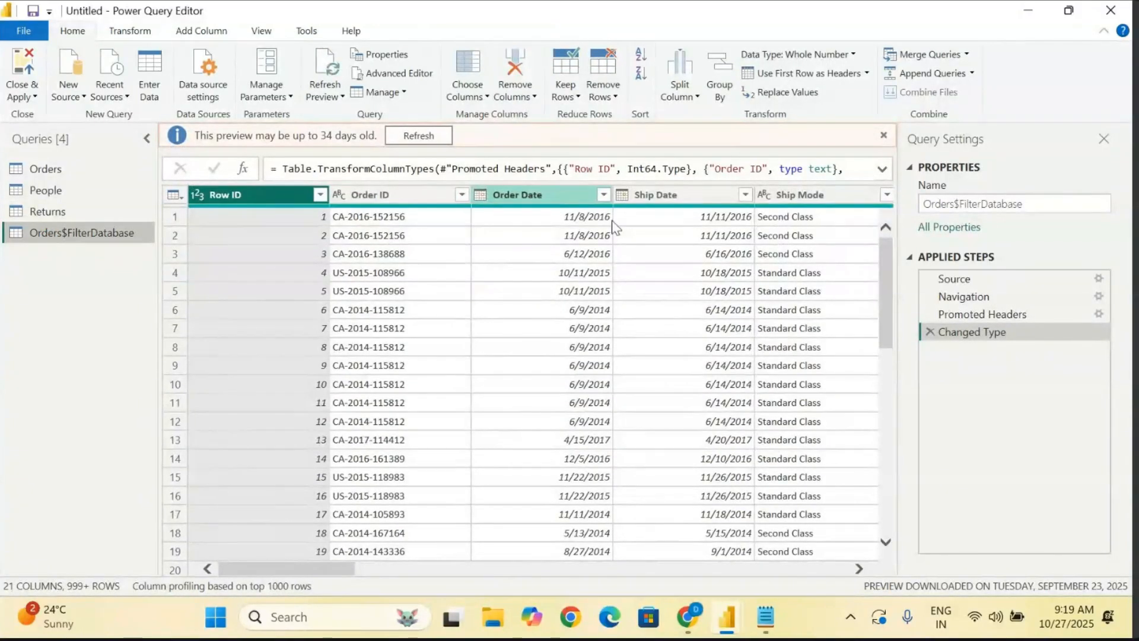
drag(325, 569, 293, 579)
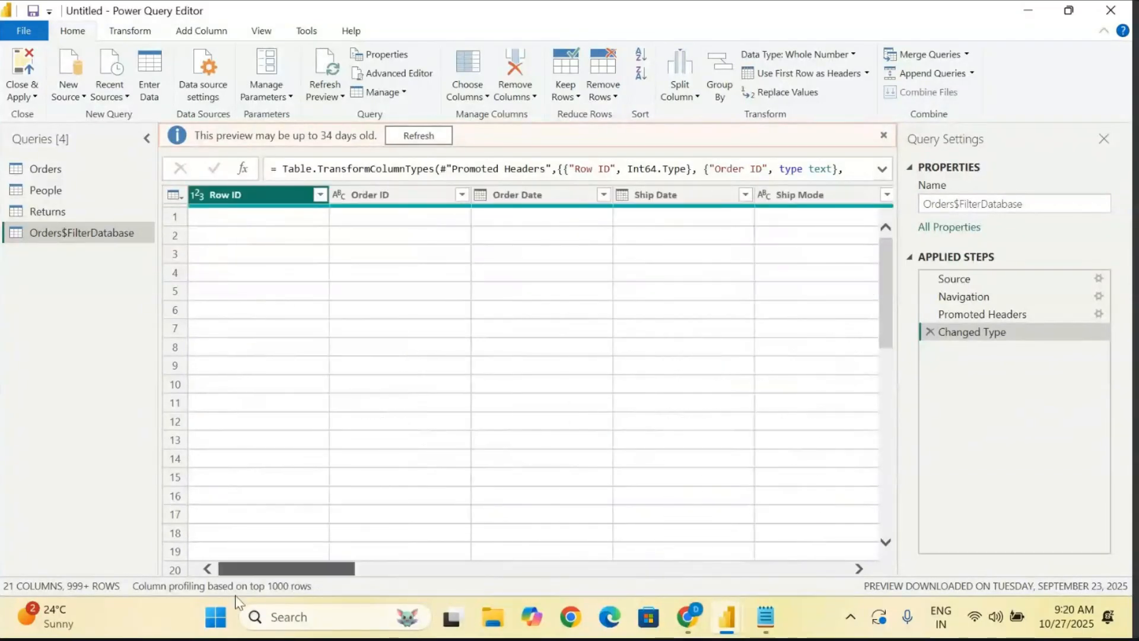
click(51, 171)
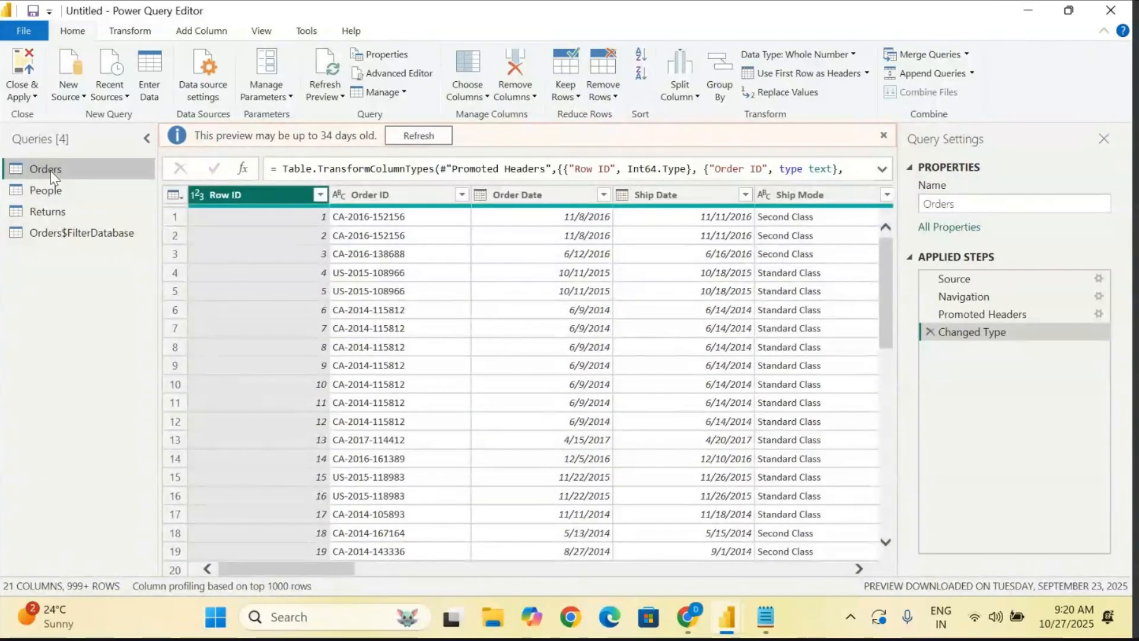
- Switch to Notepad and add a dash-underlined heading "Sorting Order :" below the "We can connect the data - PQE" line
click(765, 617)
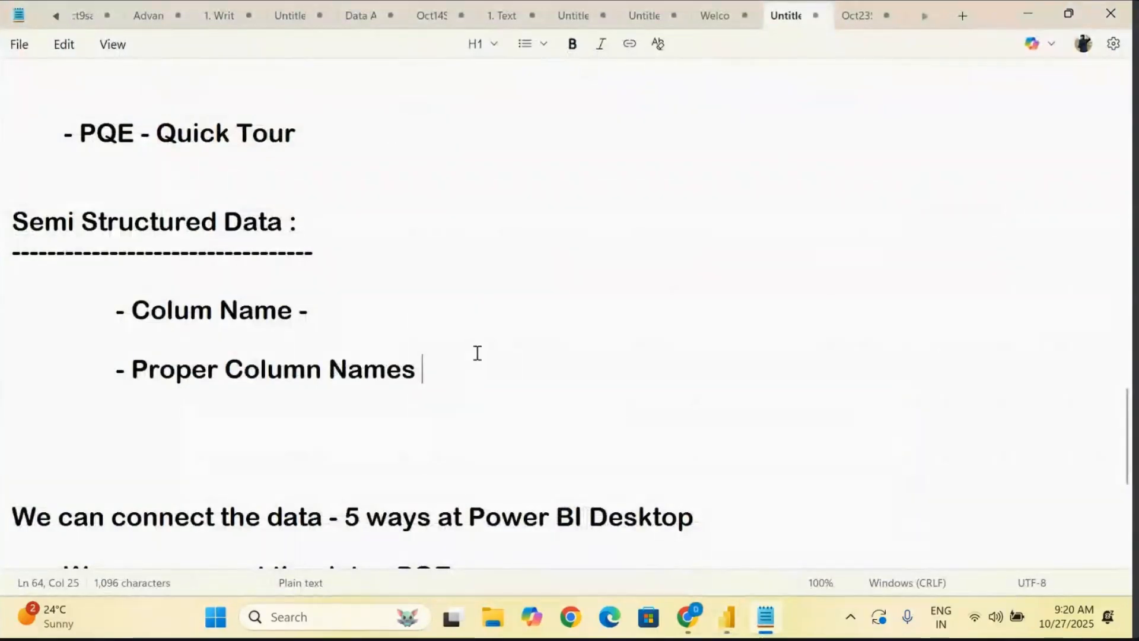
scroll(475, 354, down, 4)
click(489, 229)
key(Return)
key(Return)
key(Return)
key(Return)
text(Sor)
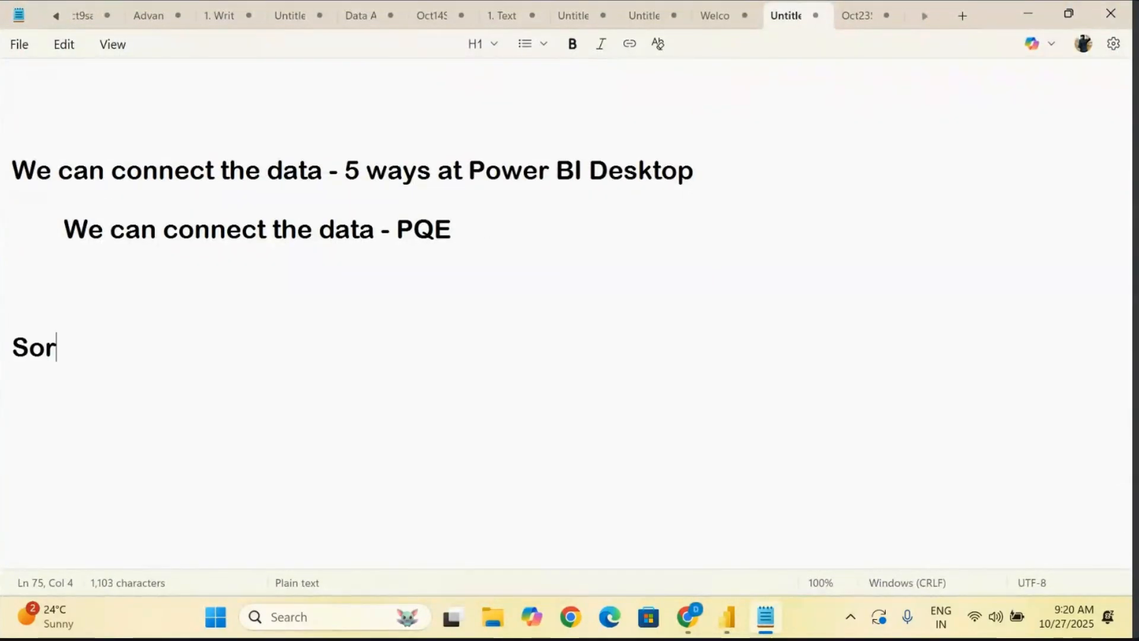
text(ting )
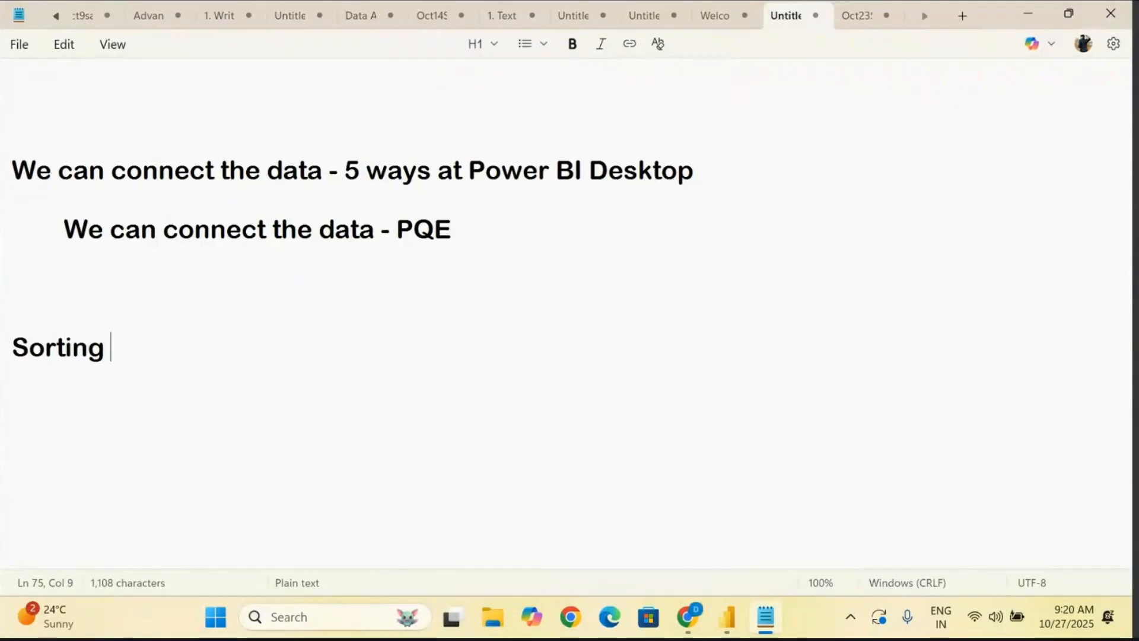
text(Order :)
key(Return)
text(---------------------)
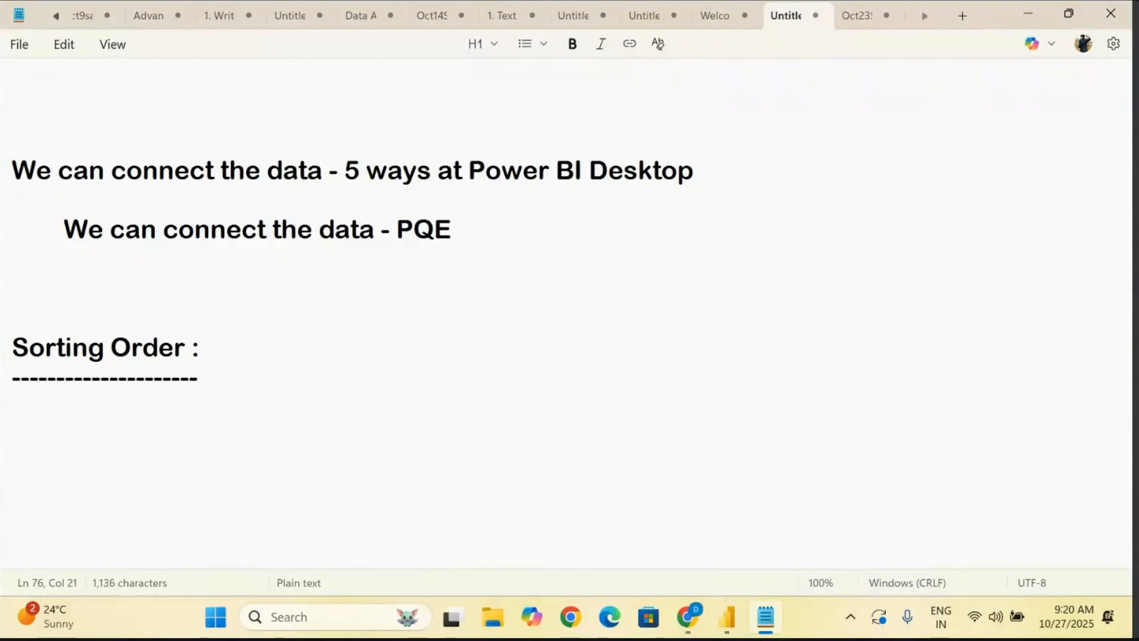
- Add two indented bullets under the Sorting Order heading, "- A to Z" and "- Z to A"
key(Return)
key(Return)
key(Tab)
key(Tab)
key(Tab)
text(-A to Z)
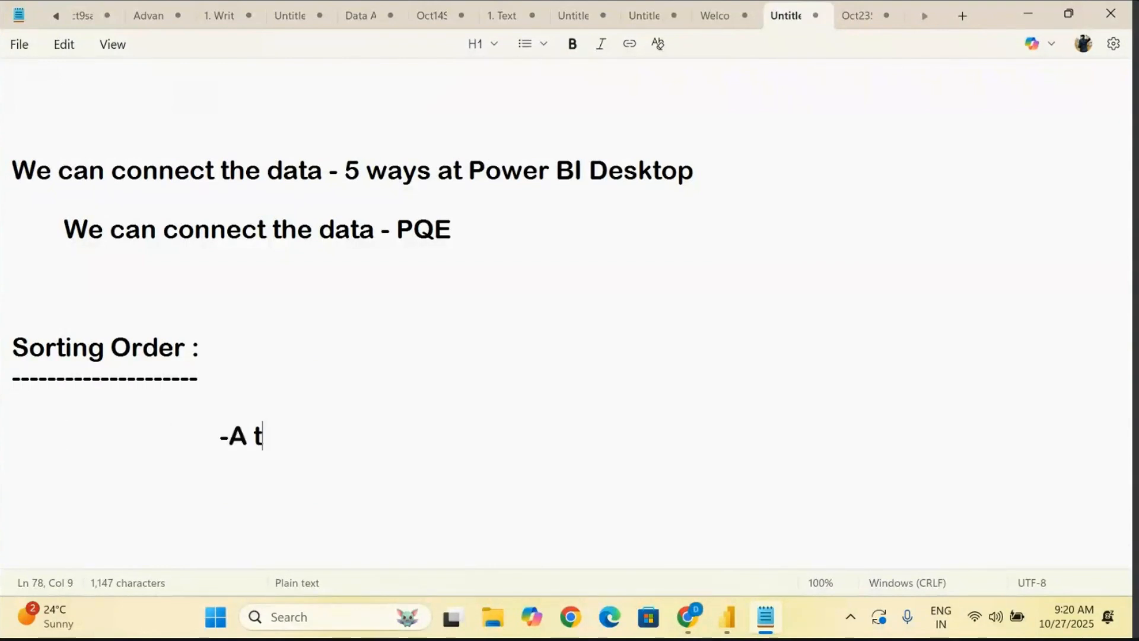
key(Return)
key(Return)
key(Tab)
key(Tab)
key(Tab)
key(Tab)
text(- )
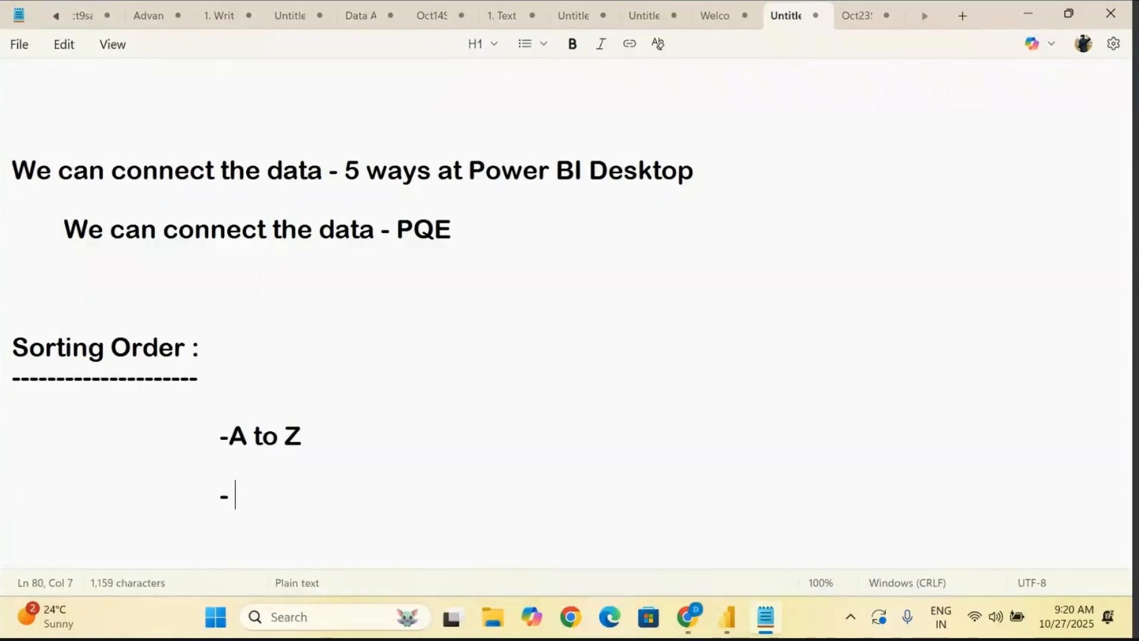
text(Z to A)
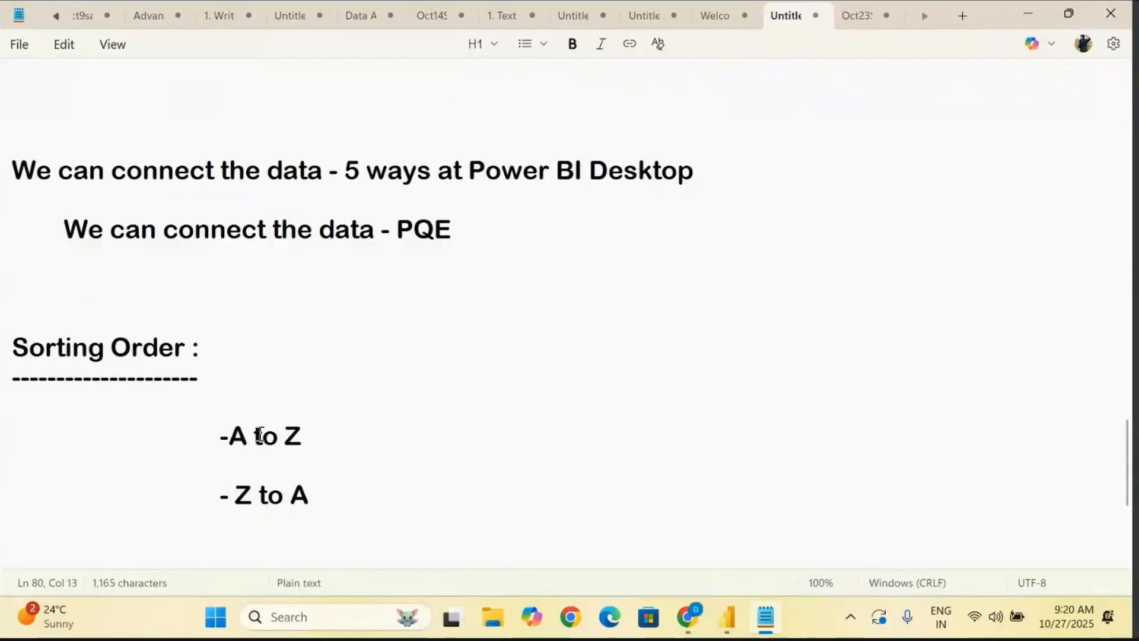
click(230, 436)
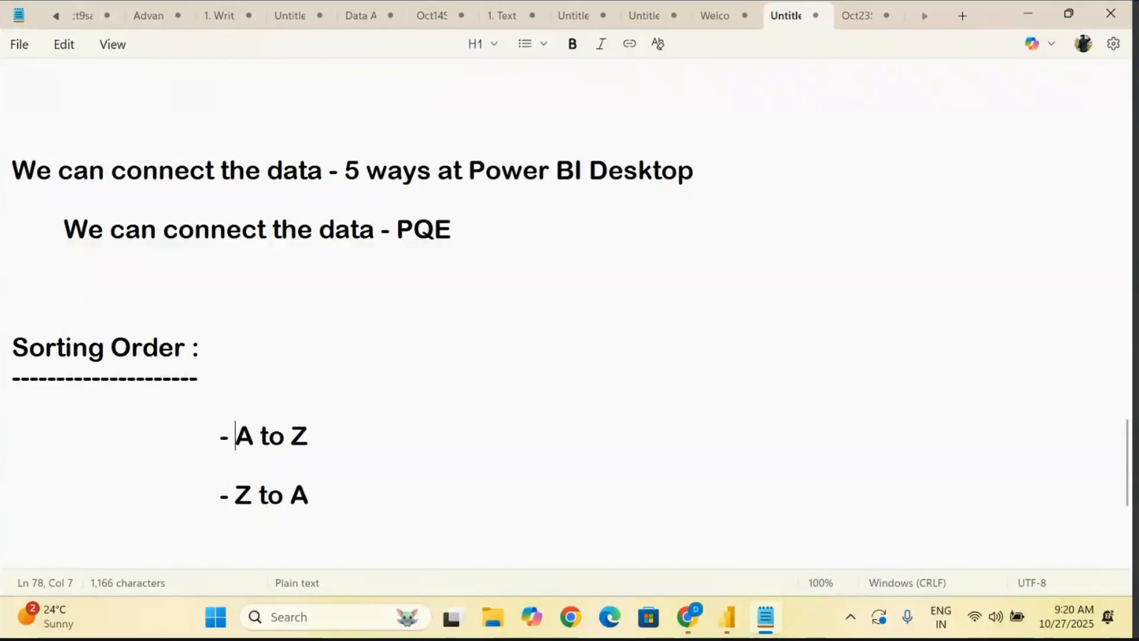
- Append "- Asc" to the A to Z bullet and "- Desc" to the Z to A bullet
click(363, 436)
text(-)
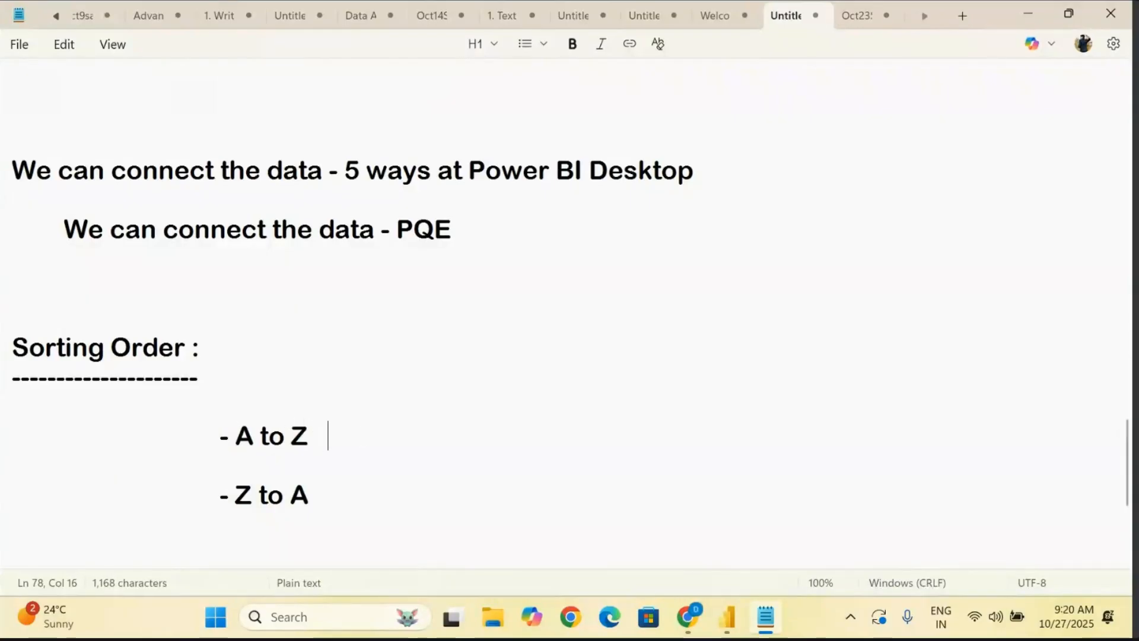
text( Asc)
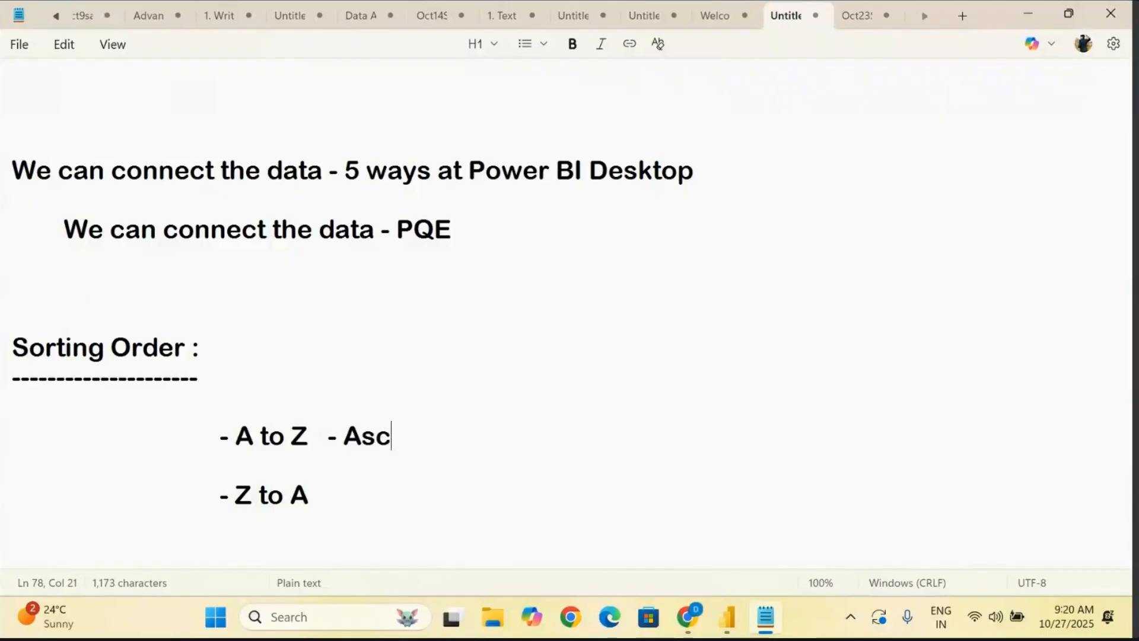
click(325, 493)
text(-)
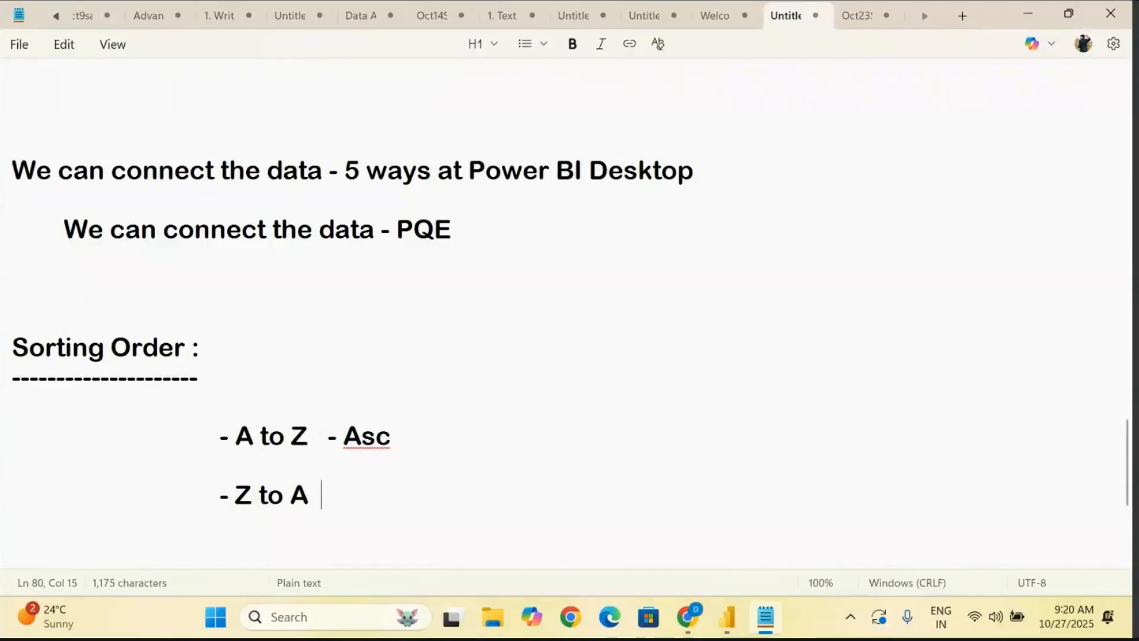
text( Desc)
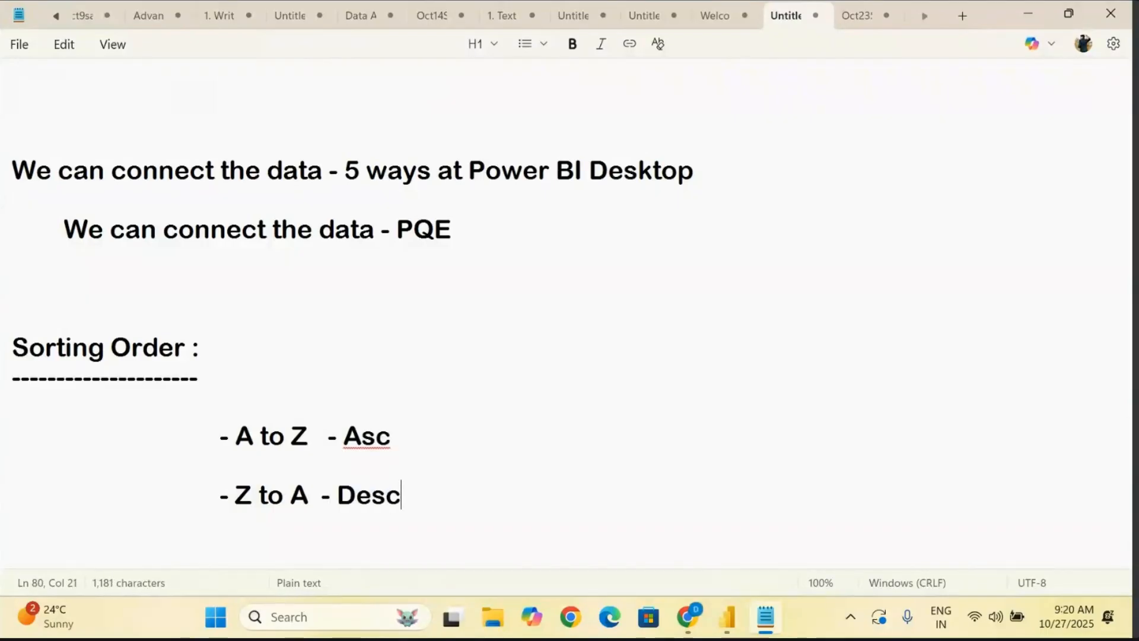
- Extend the "Sorting Order :" heading with "Column - Sorting", correcting the spelling of the last word
scroll(308, 488, down, 1)
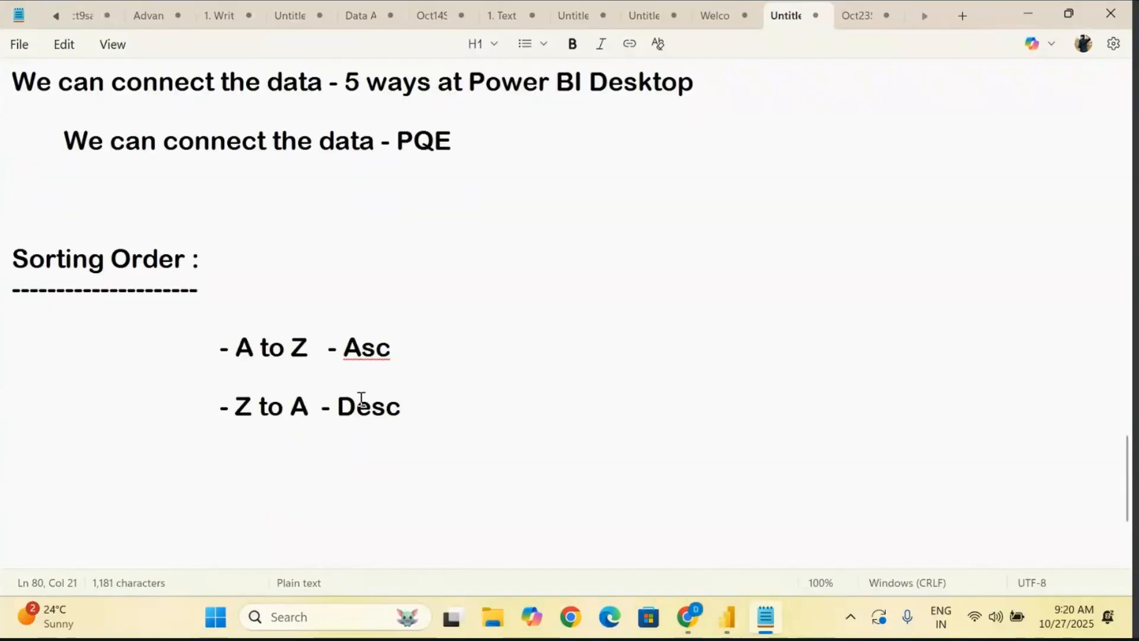
drag(447, 399, 262, 331)
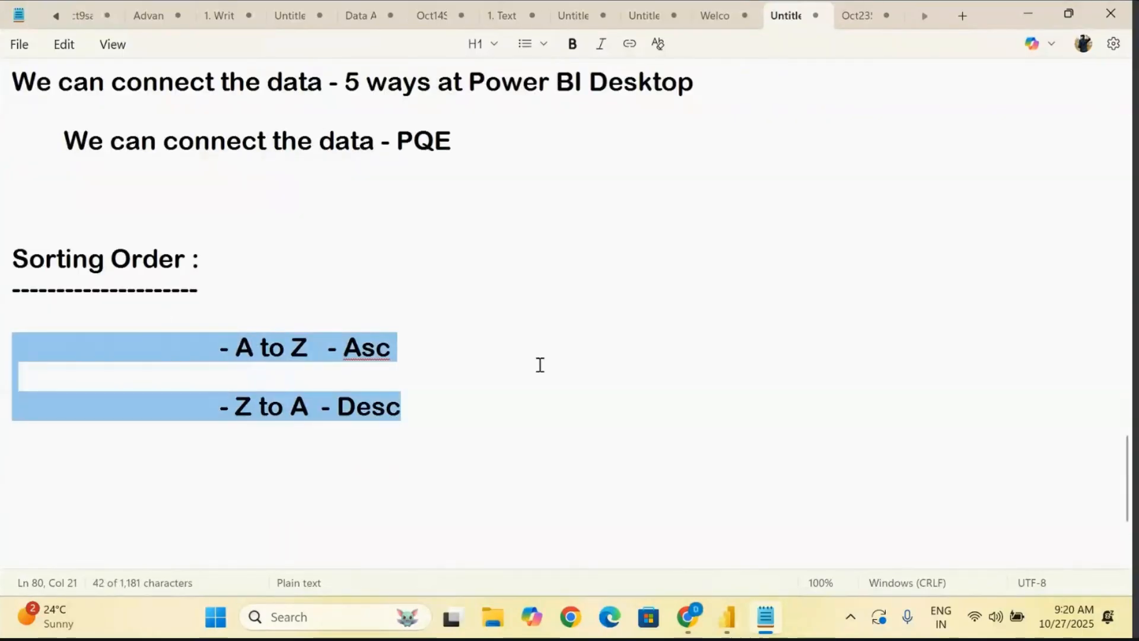
click(266, 260)
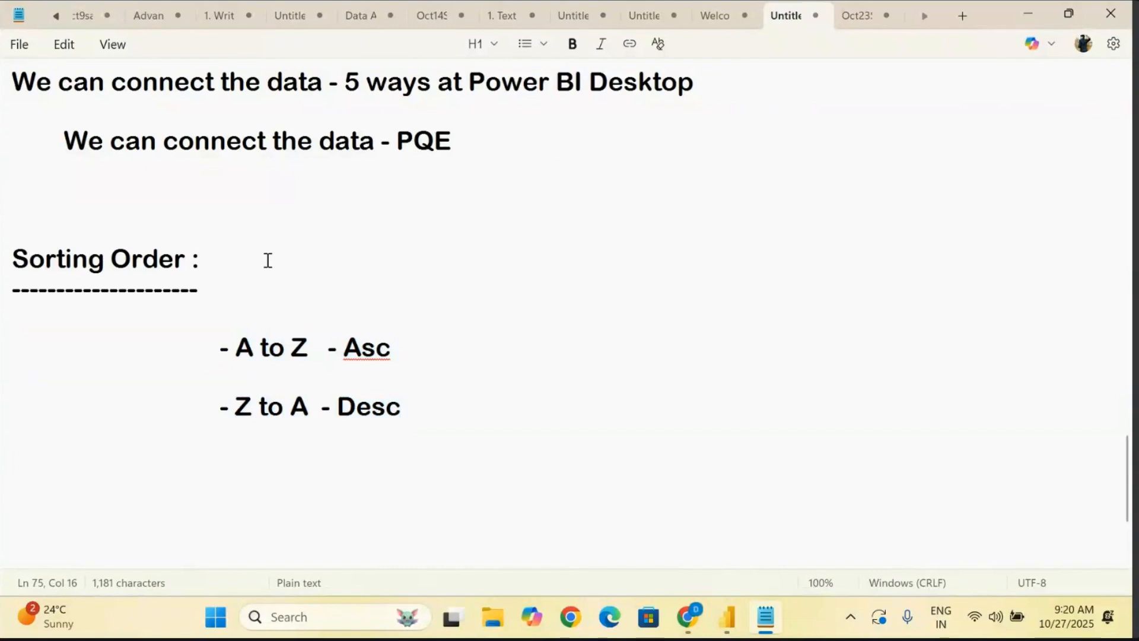
text(Column )
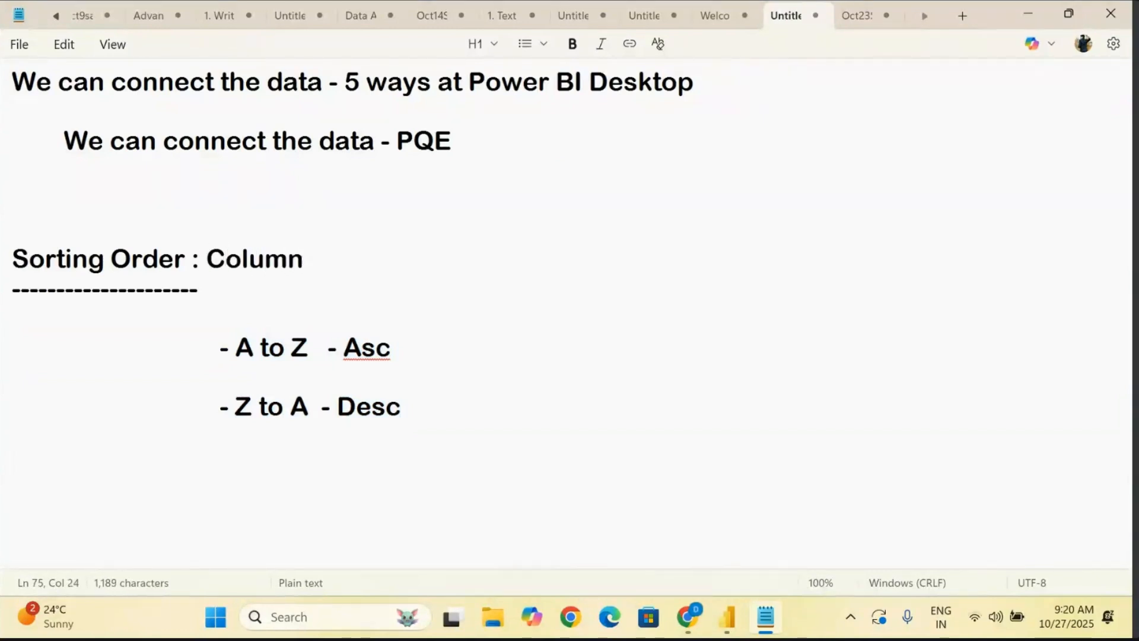
text(- Sort)
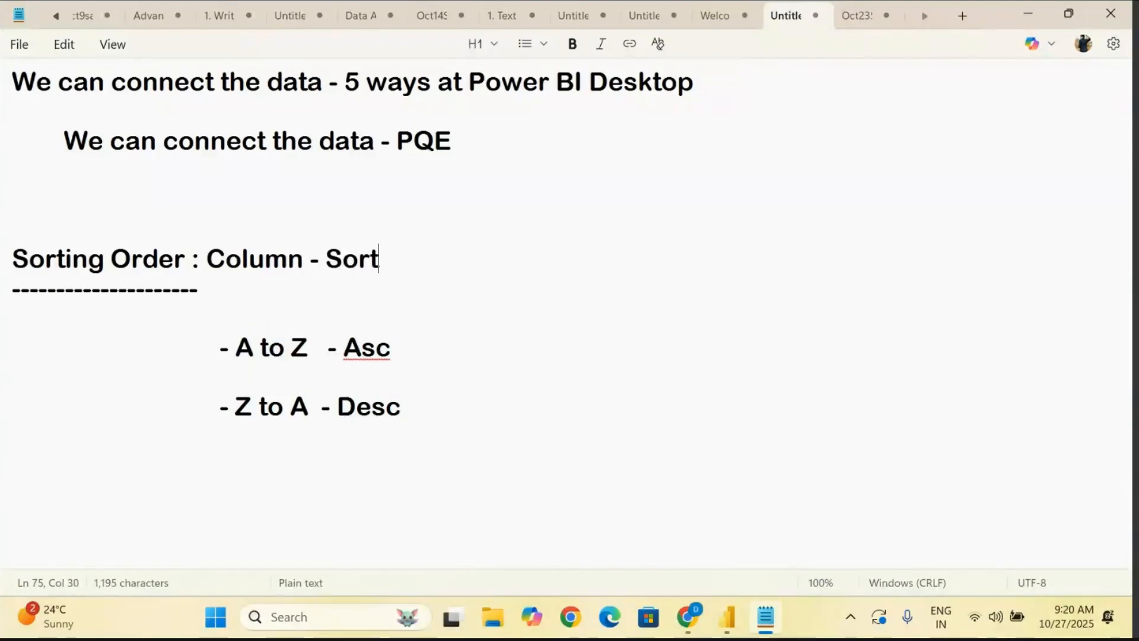
text(ng)
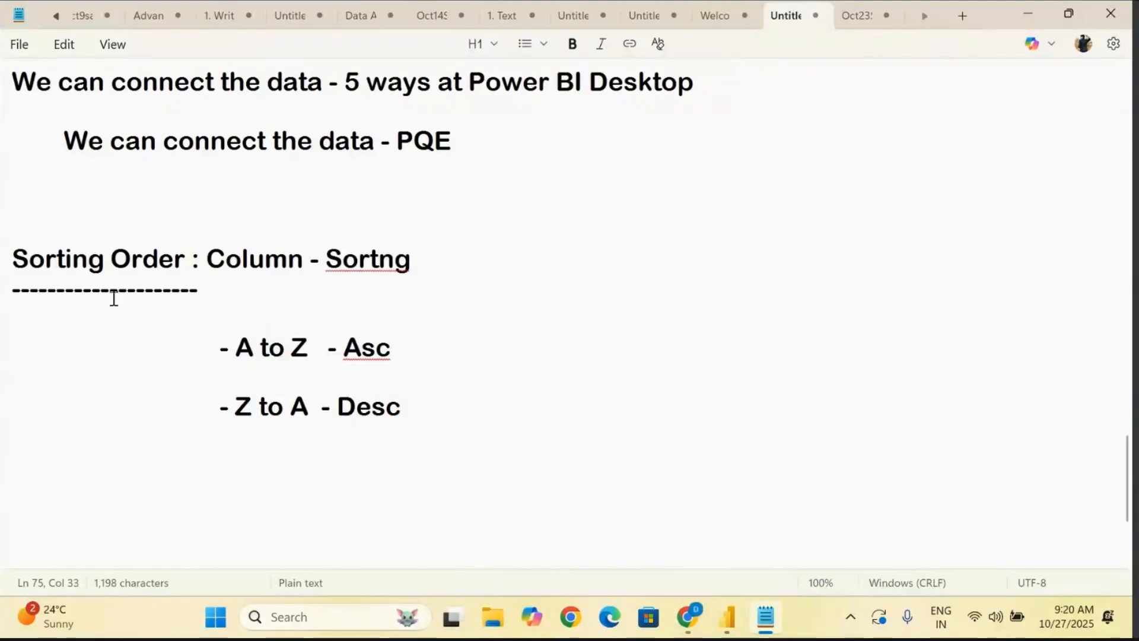
drag(269, 330, 468, 460)
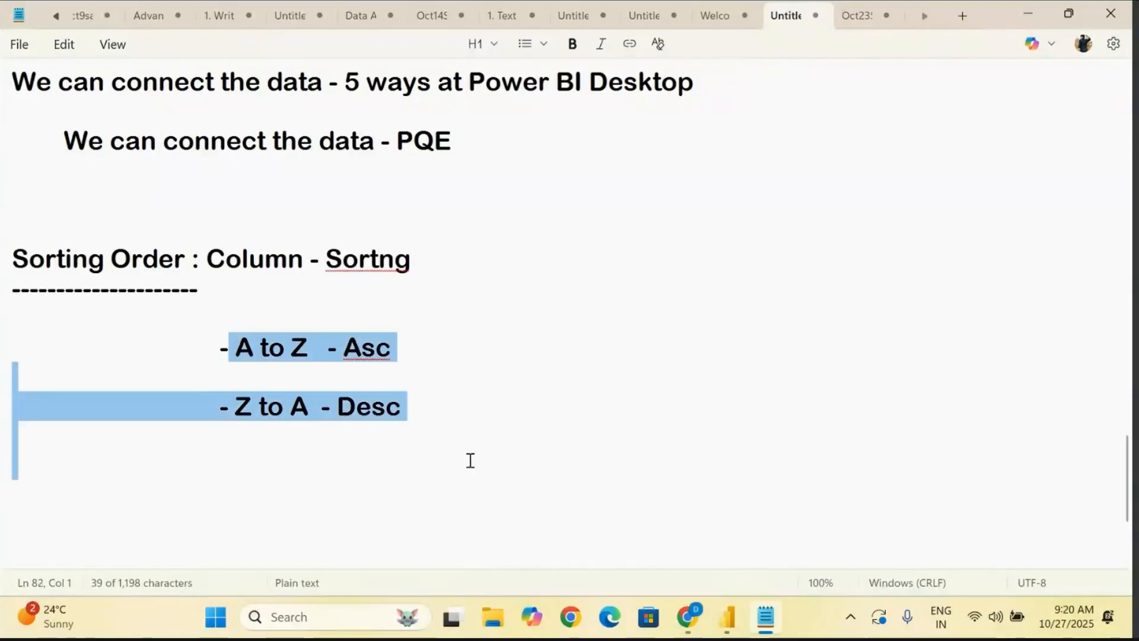
click(379, 258)
right_click(380, 259)
click(346, 295)
click(479, 277)
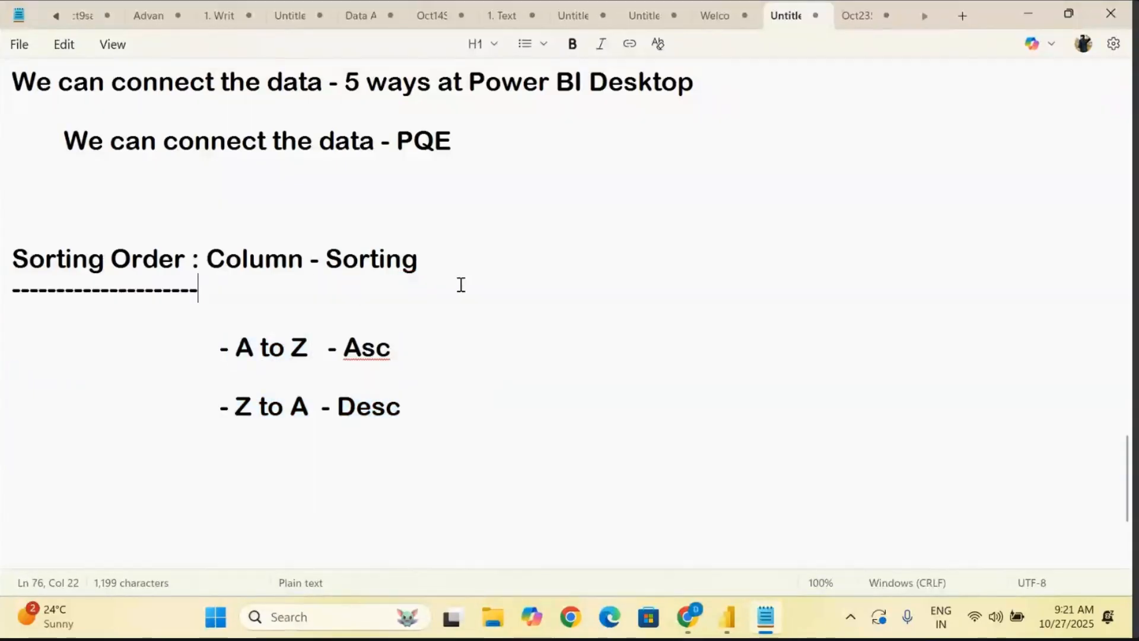
- Add the indented note "- Apply both at a time ?" below the Z to A bullet
click(414, 414)
key(Return)
key(Return)
key(Return)
key(Tab)
key(Tab)
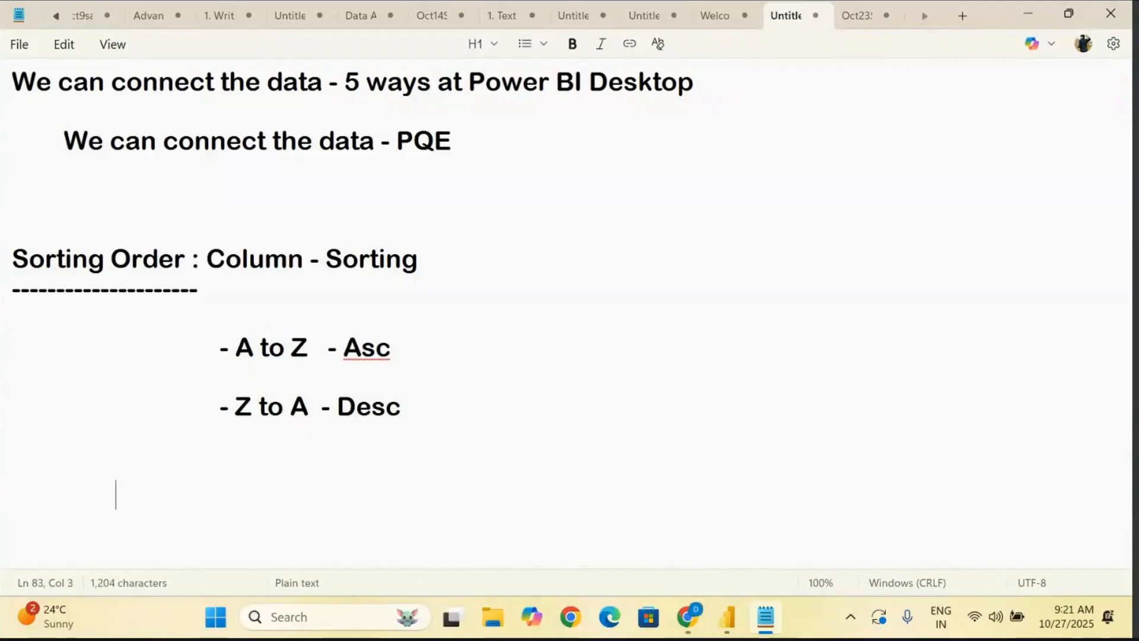
text(-)
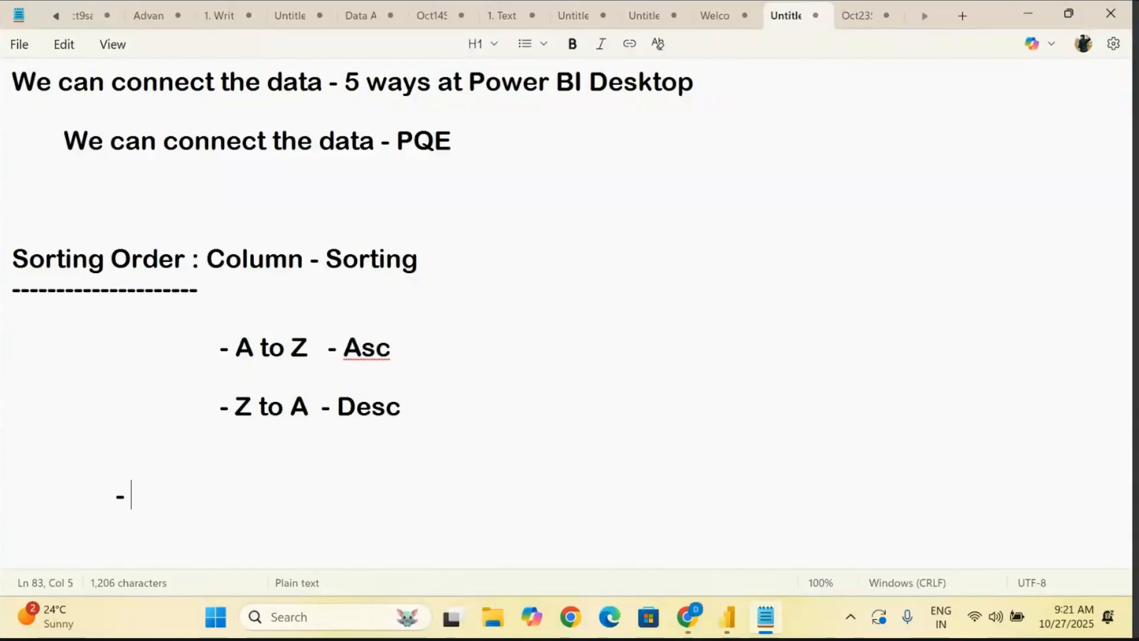
text( We)
key(BackSpace)
key(BackSpace)
key(BackSpace)
text(Apply both at  a time ?)
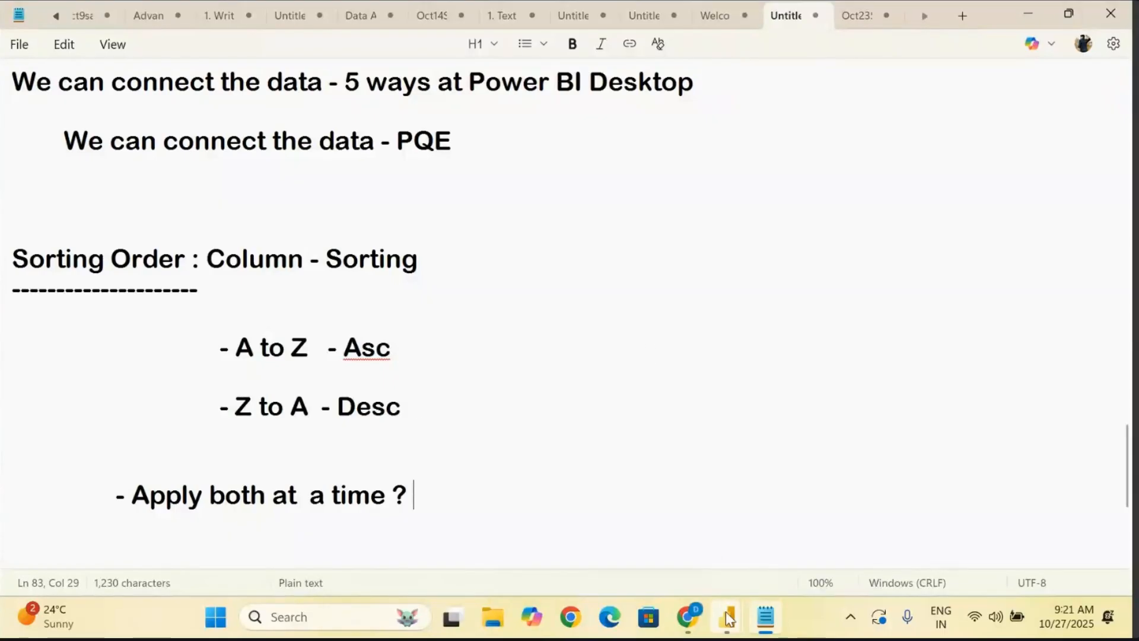
- Switch to the Power Query Editor and sort the Orders query by the City column in ascending order
mouse_move(730, 619)
click(756, 573)
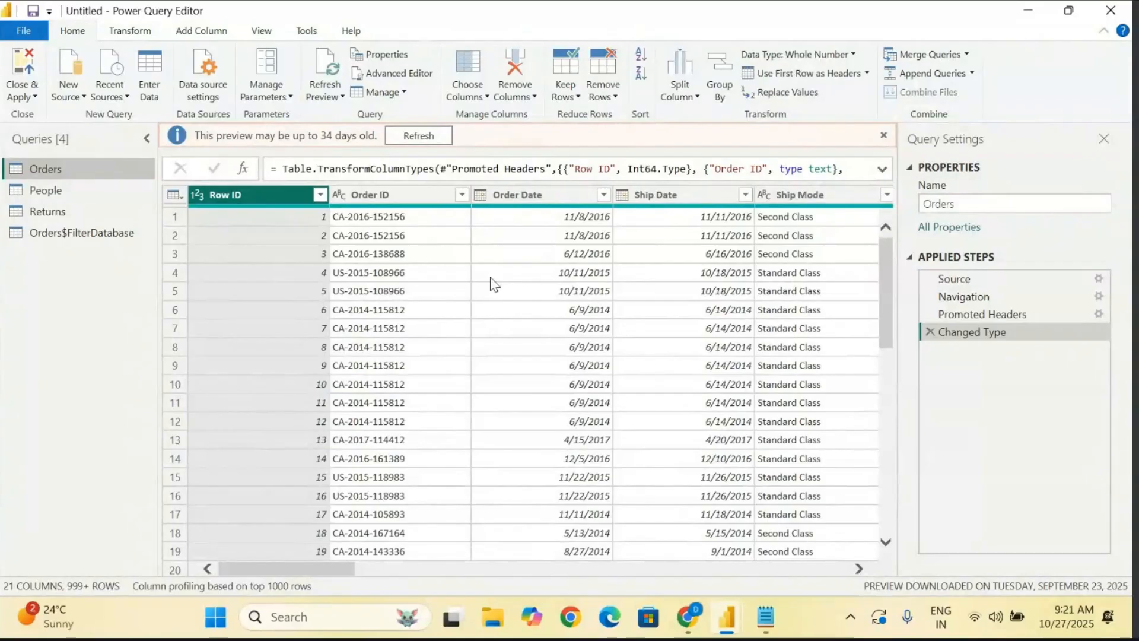
scroll(490, 277, right, 10)
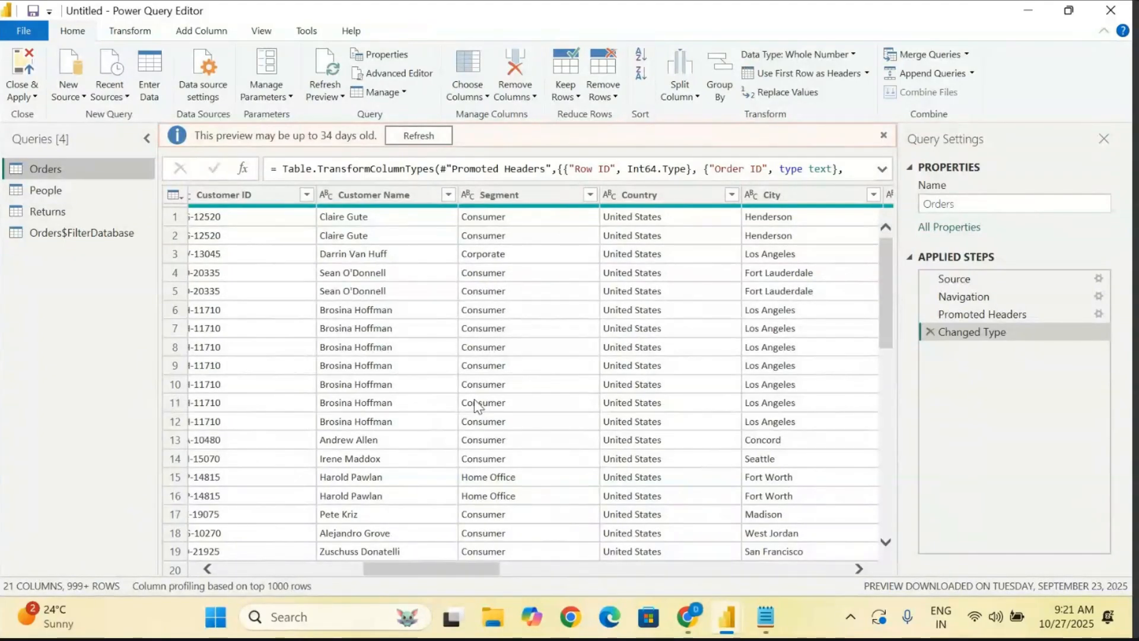
scroll(478, 407, right, 5)
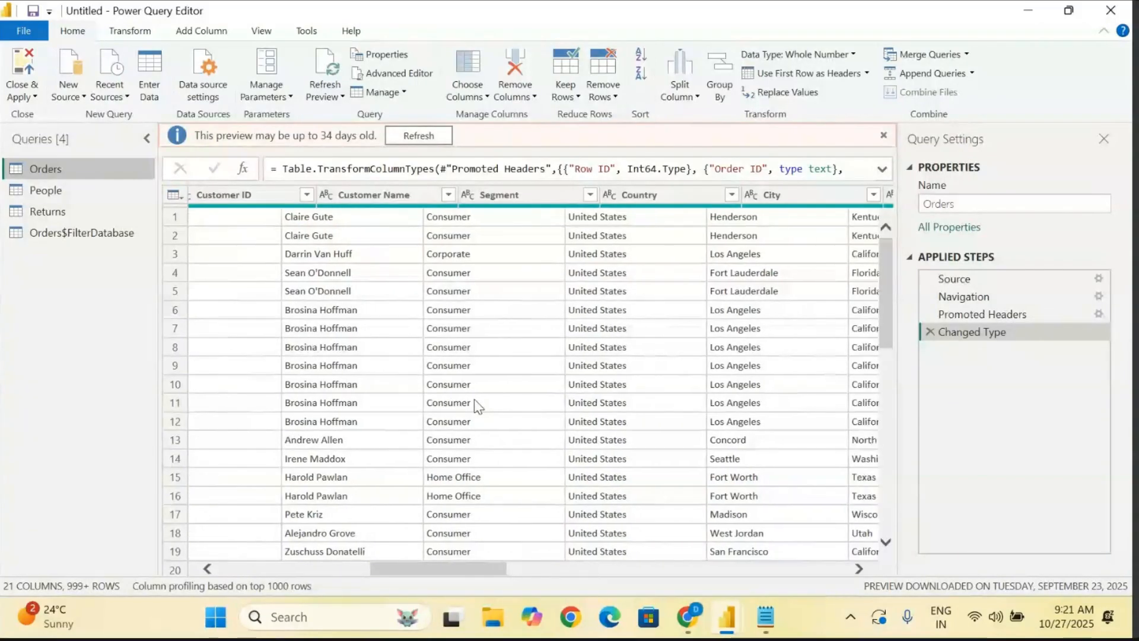
click(281, 201)
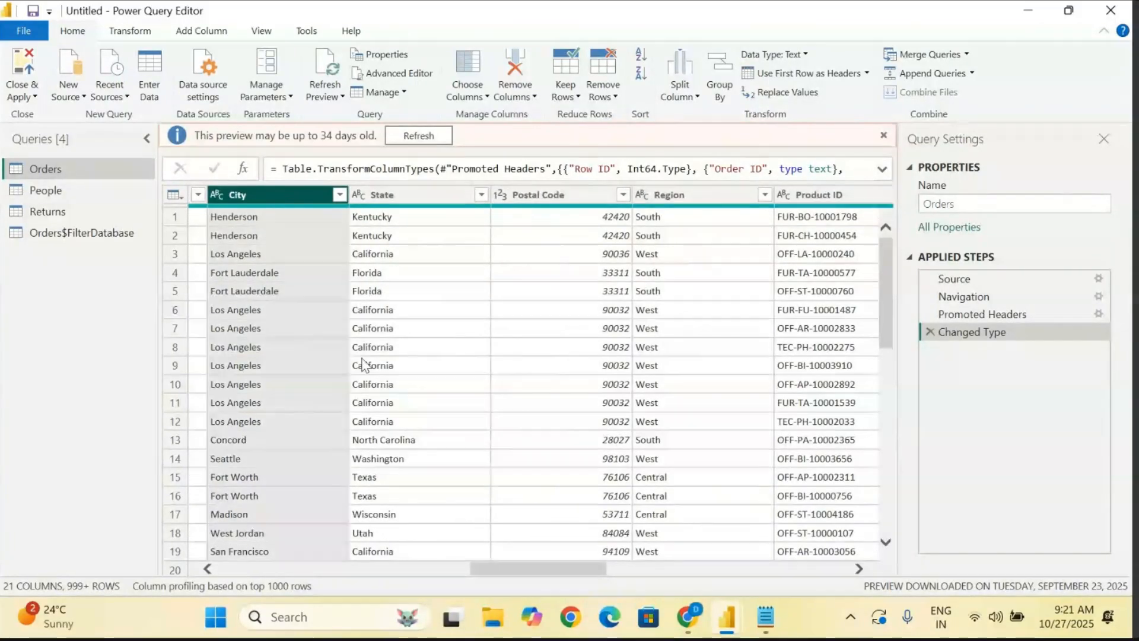
click(207, 568)
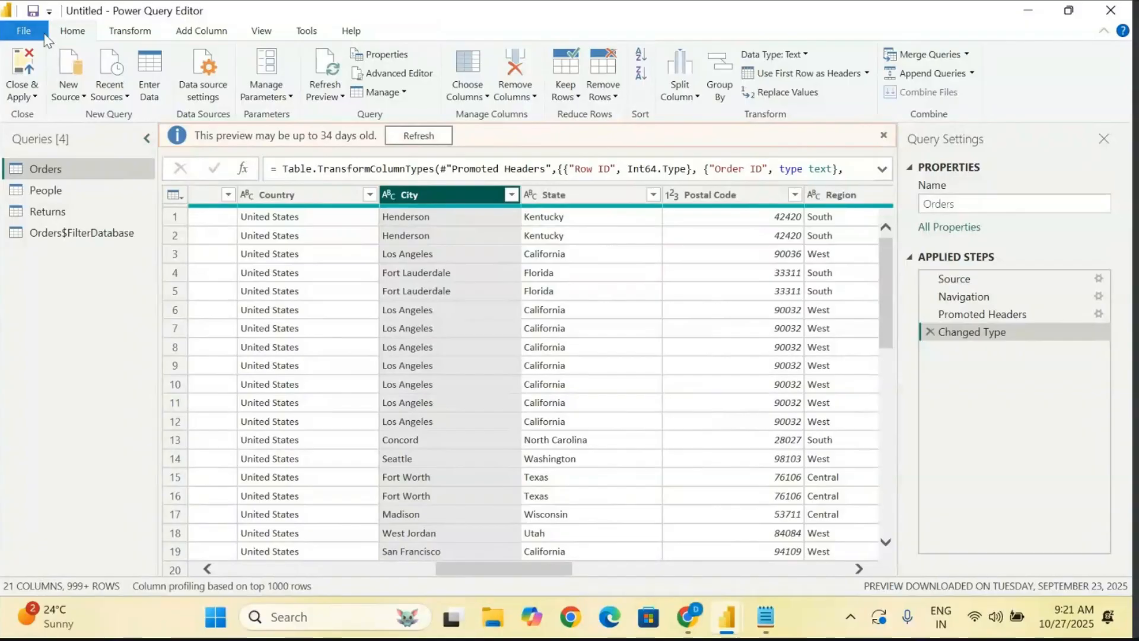
click(639, 57)
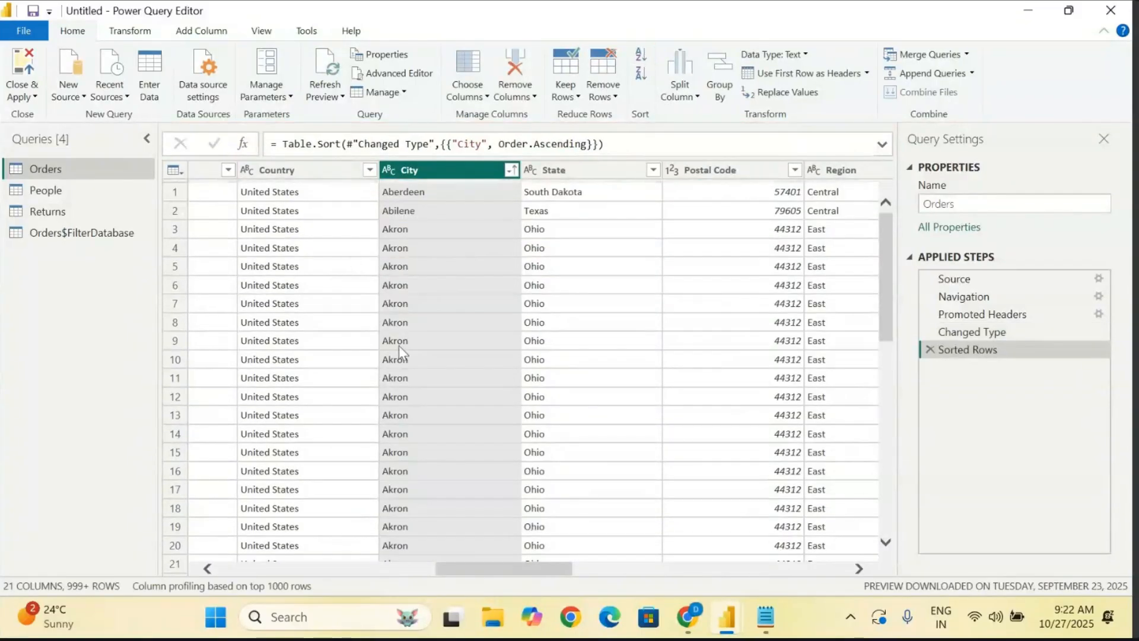
scroll(397, 347, down, 20)
scroll(397, 350, up, 20)
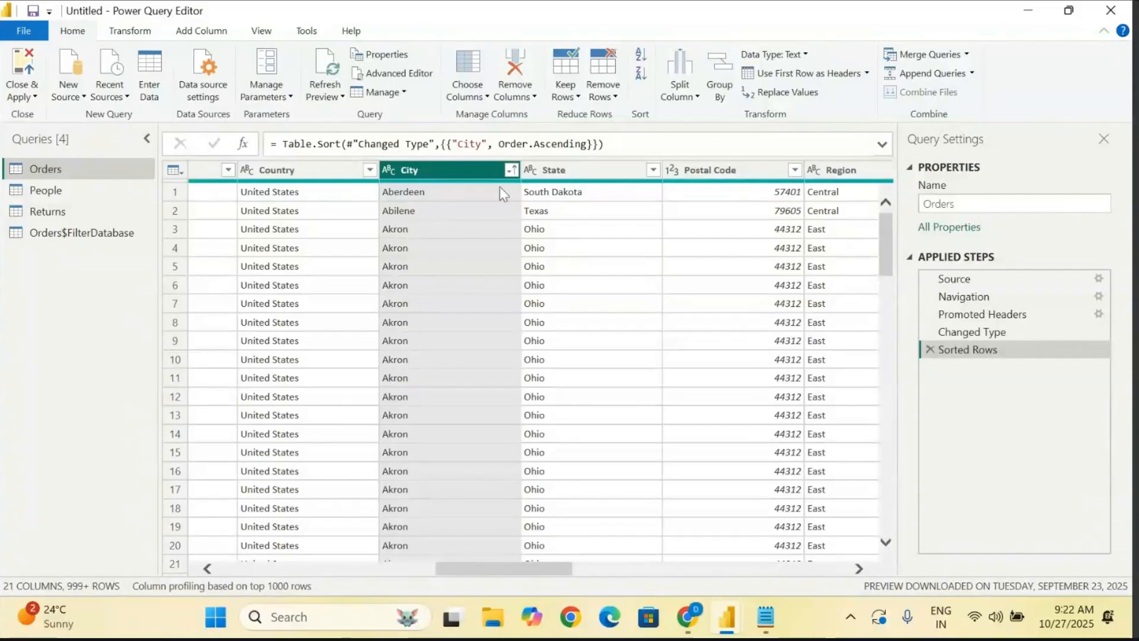
- Add a descending sort on the State column of the Orders query and check the State and City values
click(585, 175)
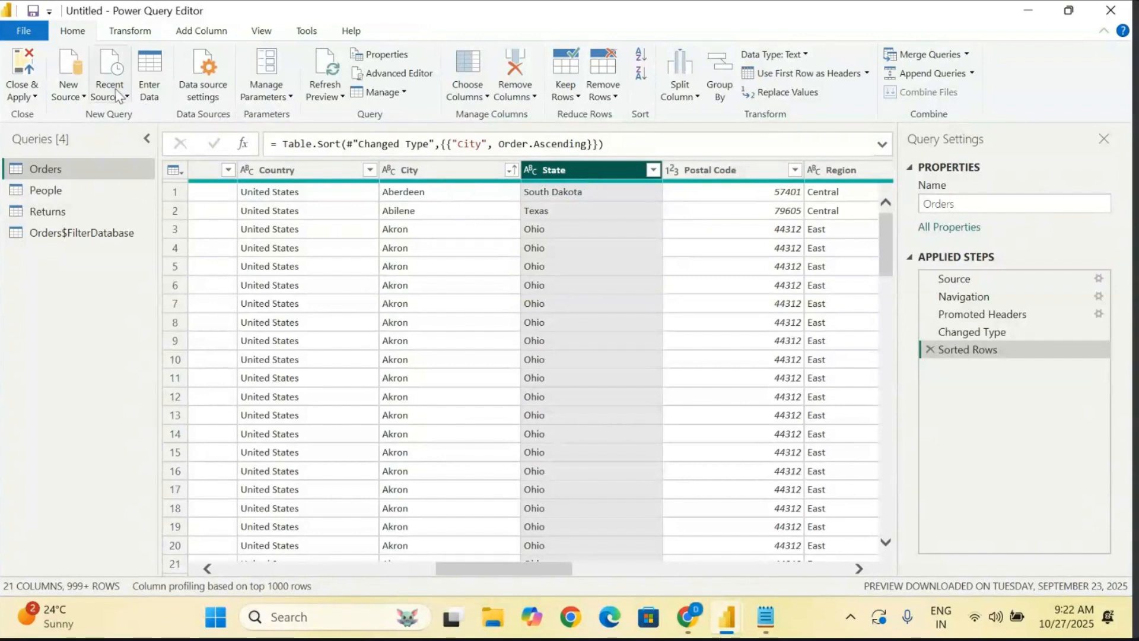
click(642, 74)
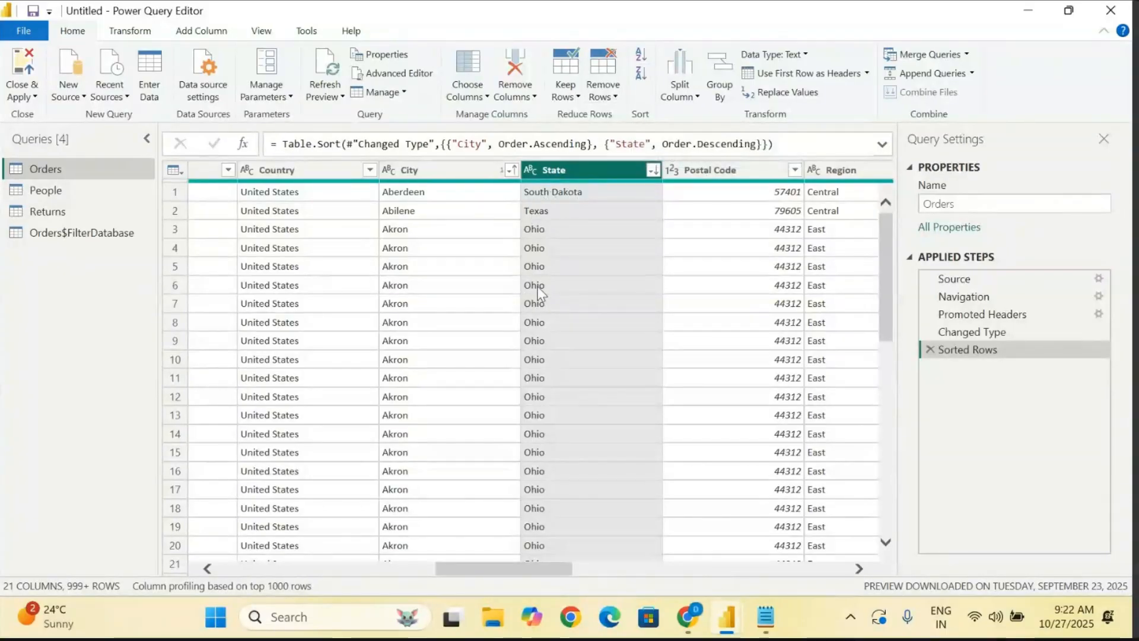
scroll(538, 297, down, 8)
scroll(539, 312, down, 5)
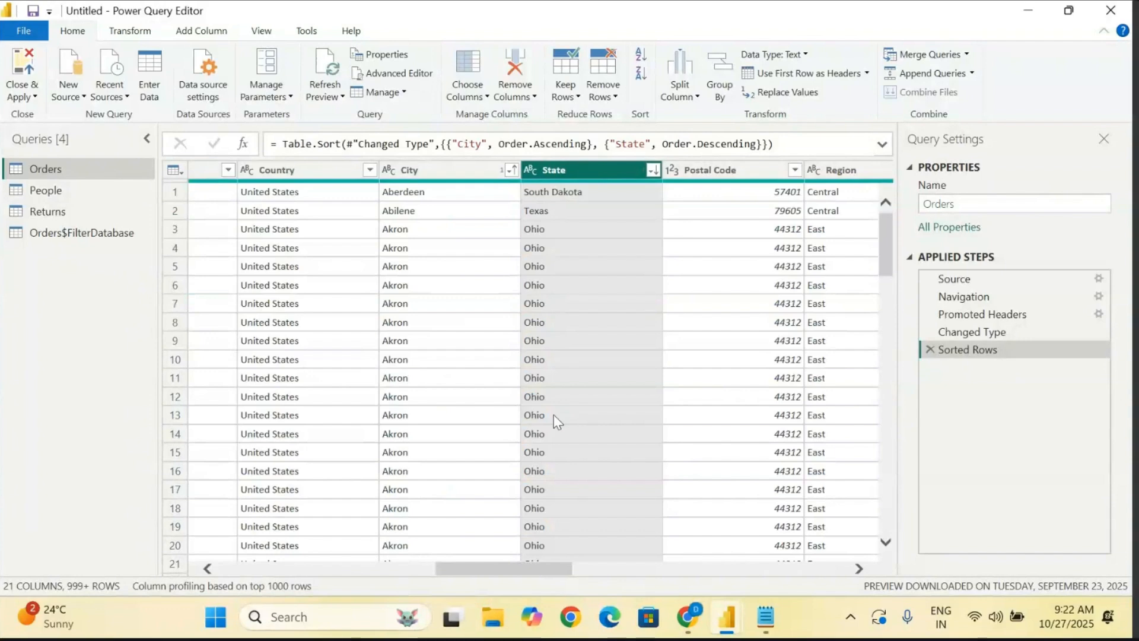
click(446, 175)
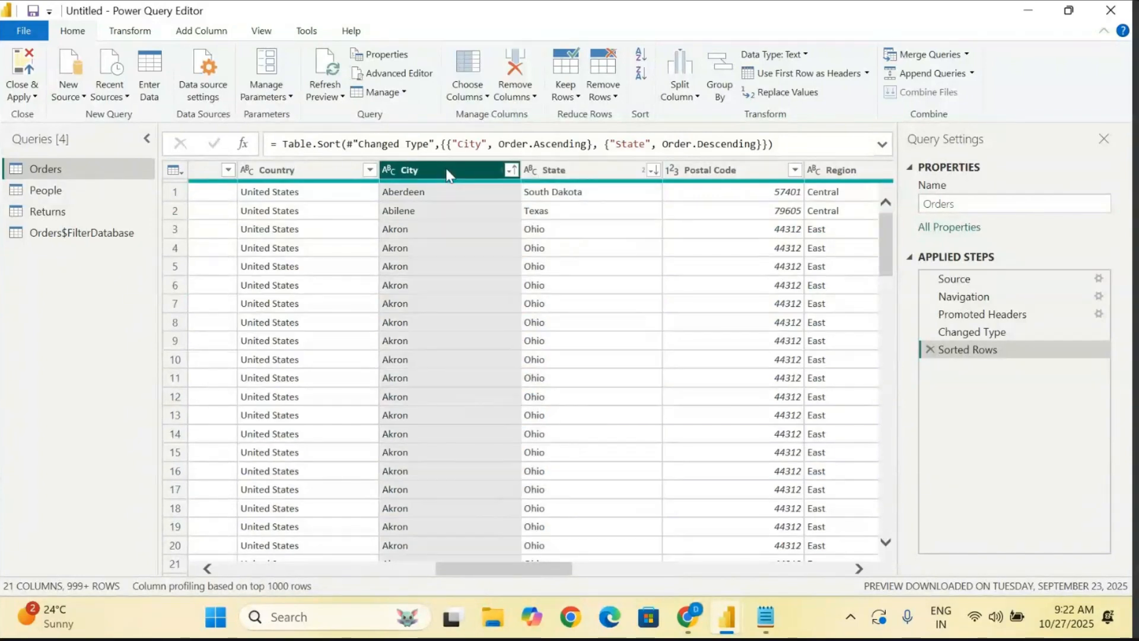
scroll(413, 358, down, 10)
scroll(413, 359, down, 15)
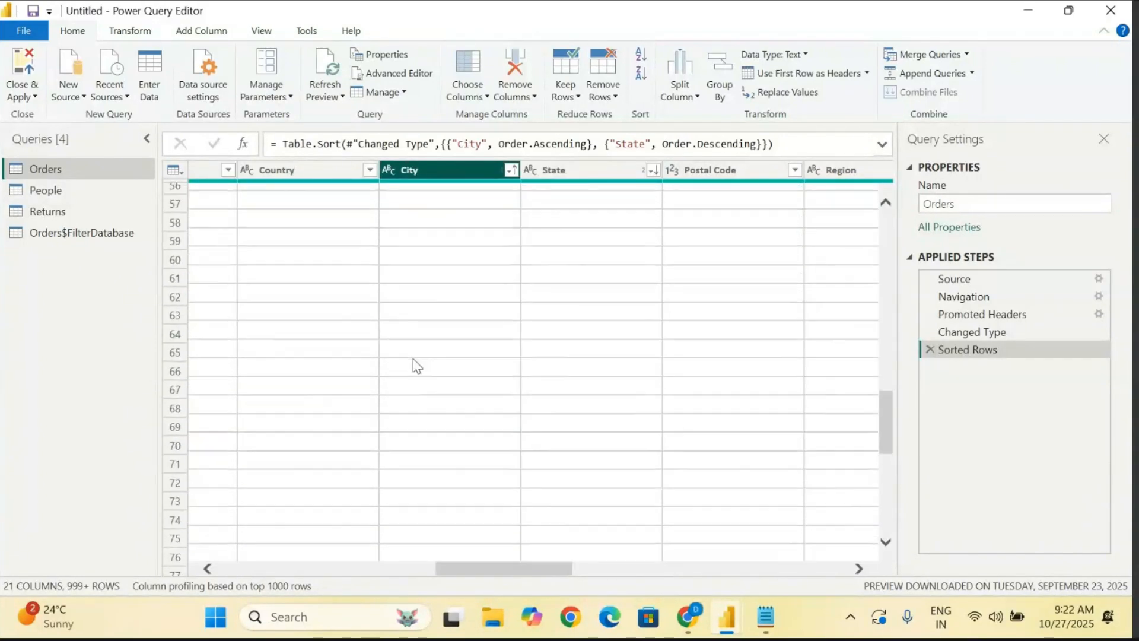
- Examine the City and State columns of the sorted Orders query to compare how the two sort orders were applied
scroll(413, 358, down, 20)
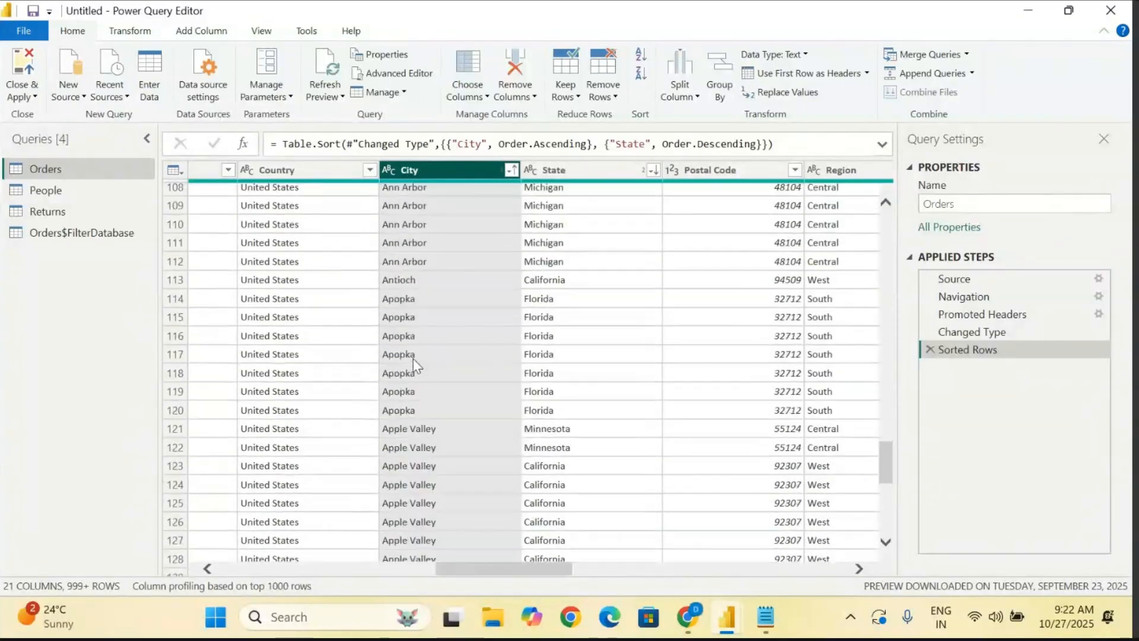
scroll(413, 359, down, 1)
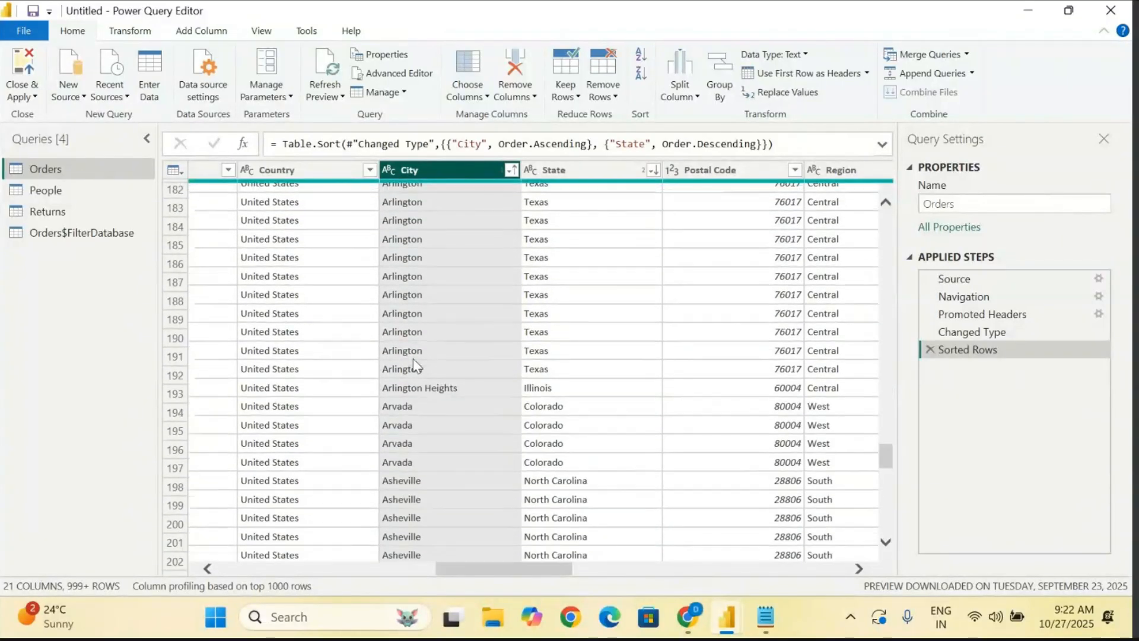
scroll(413, 359, up, 20)
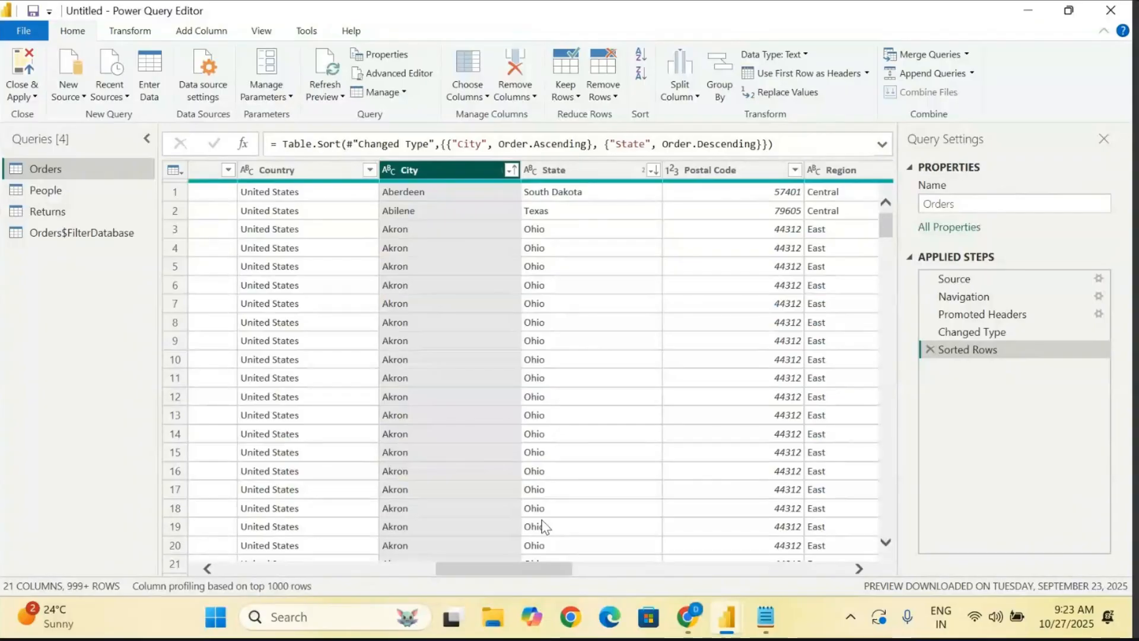
click(590, 174)
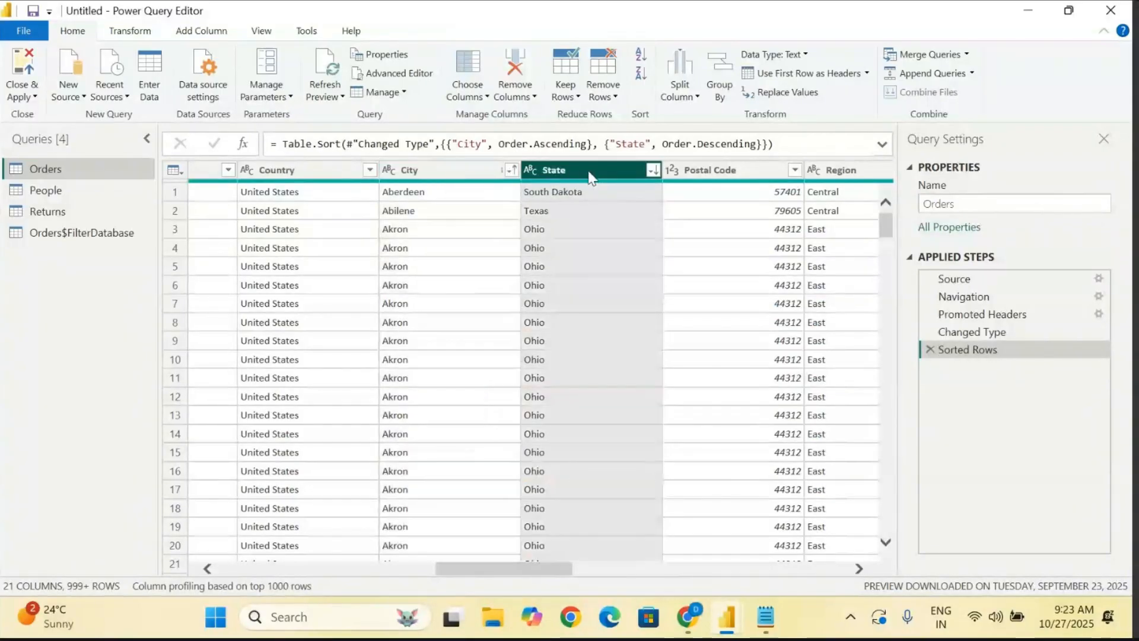
click(467, 174)
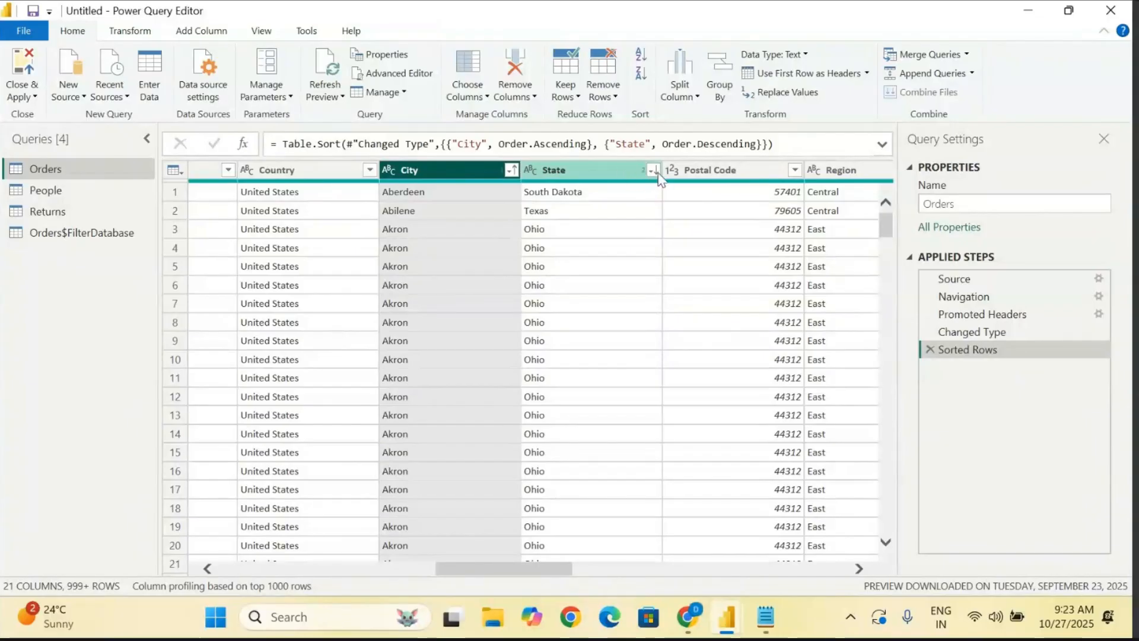
click(596, 172)
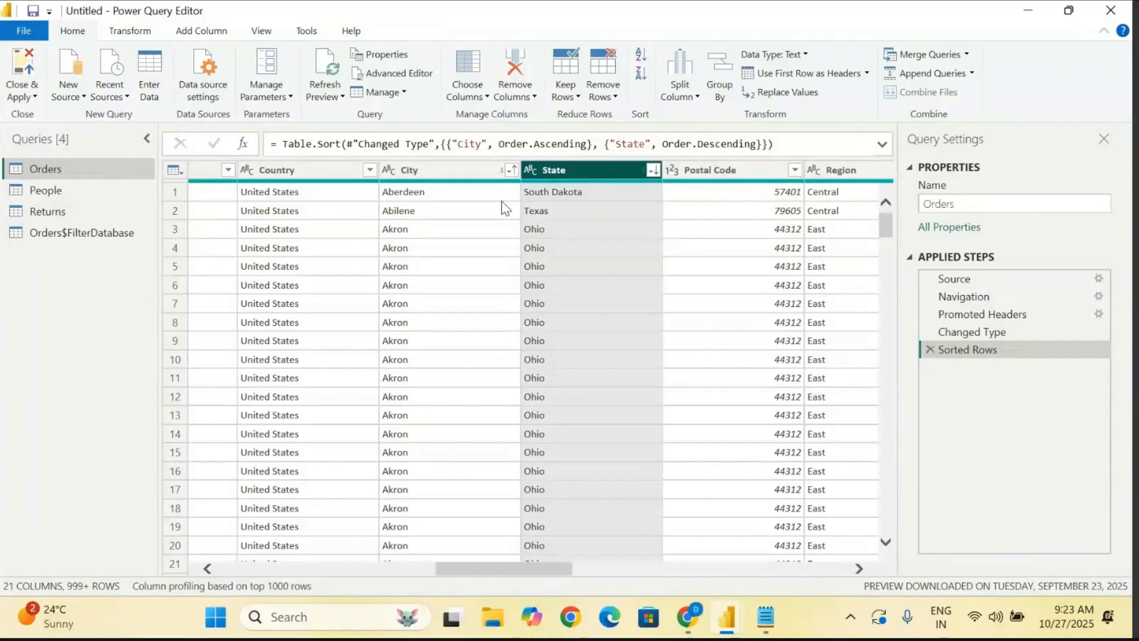
click(458, 177)
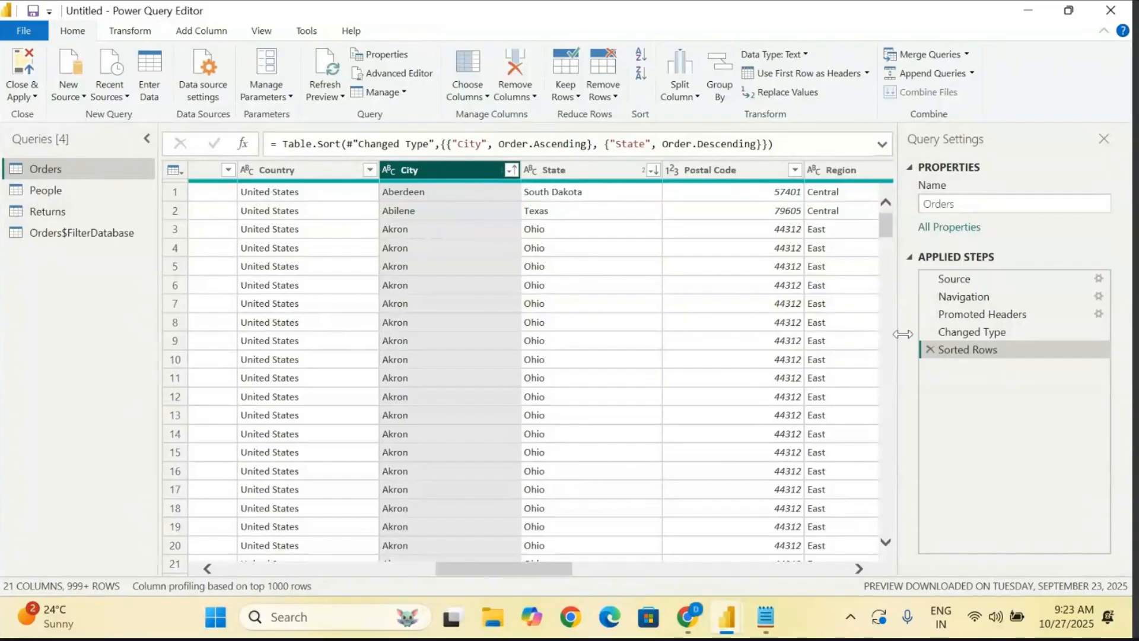
- Delete the Sorted Rows step from the Orders query and sort the State column in ascending order
click(930, 350)
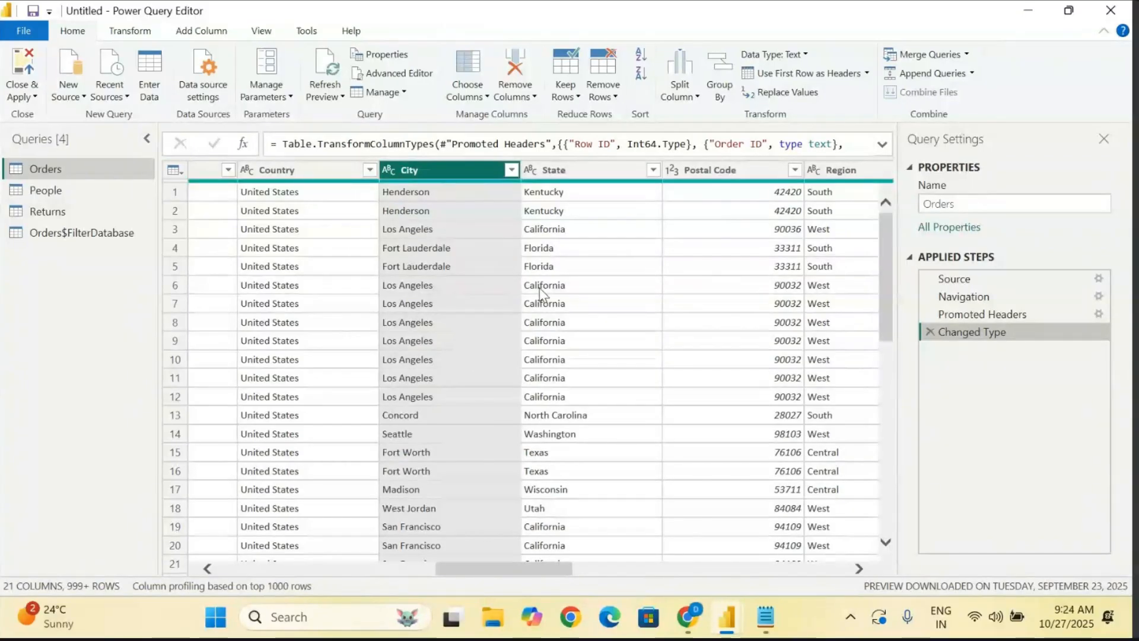
click(576, 172)
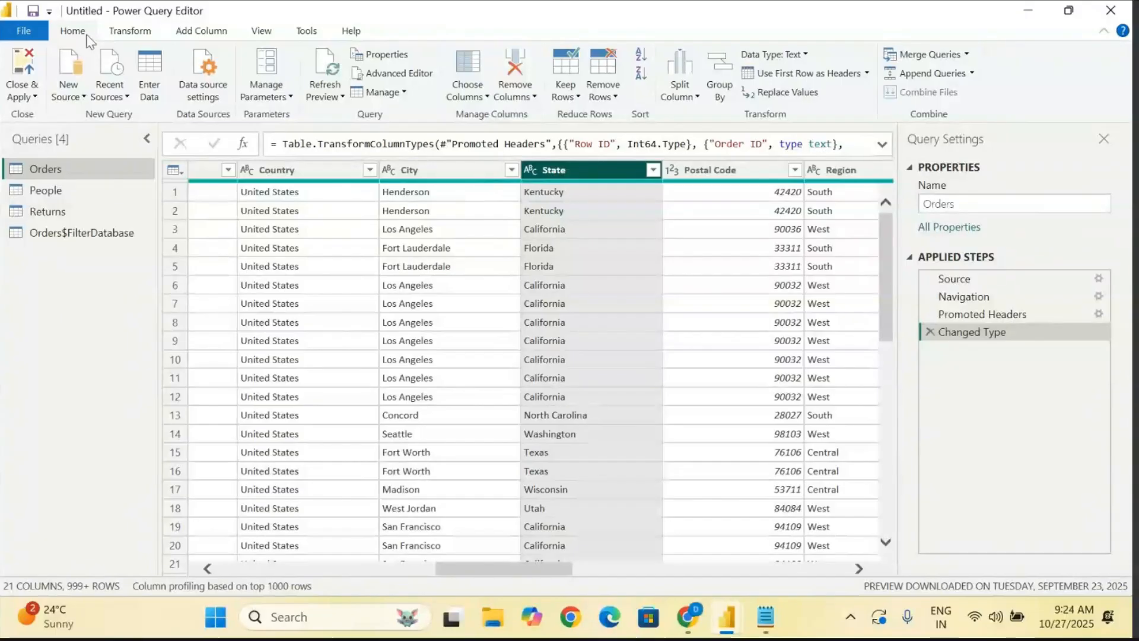
click(641, 55)
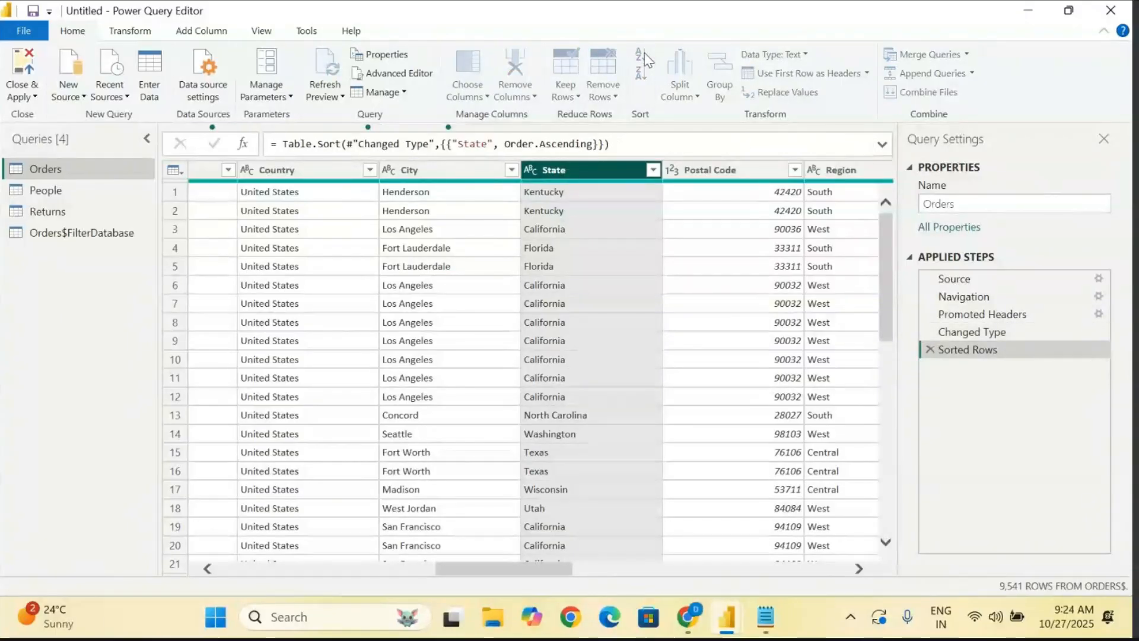
- Look over the sorted Orders rows and change the State column's sort to descending
scroll(585, 361, down, 8)
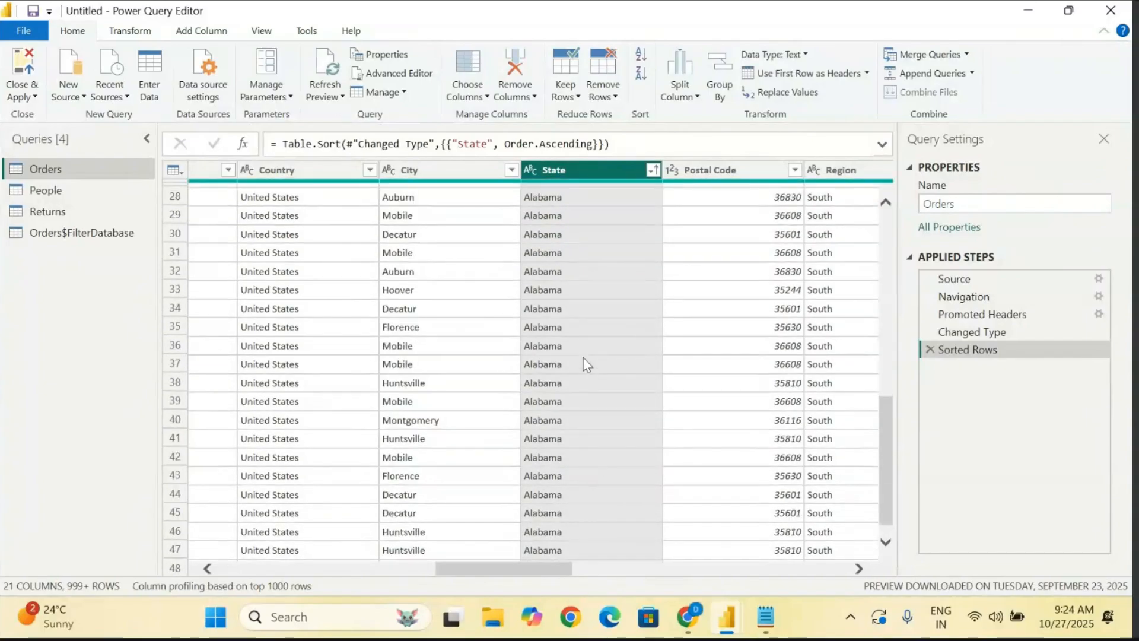
scroll(587, 365, up, 8)
scroll(587, 365, left, 2)
scroll(586, 364, right, 12)
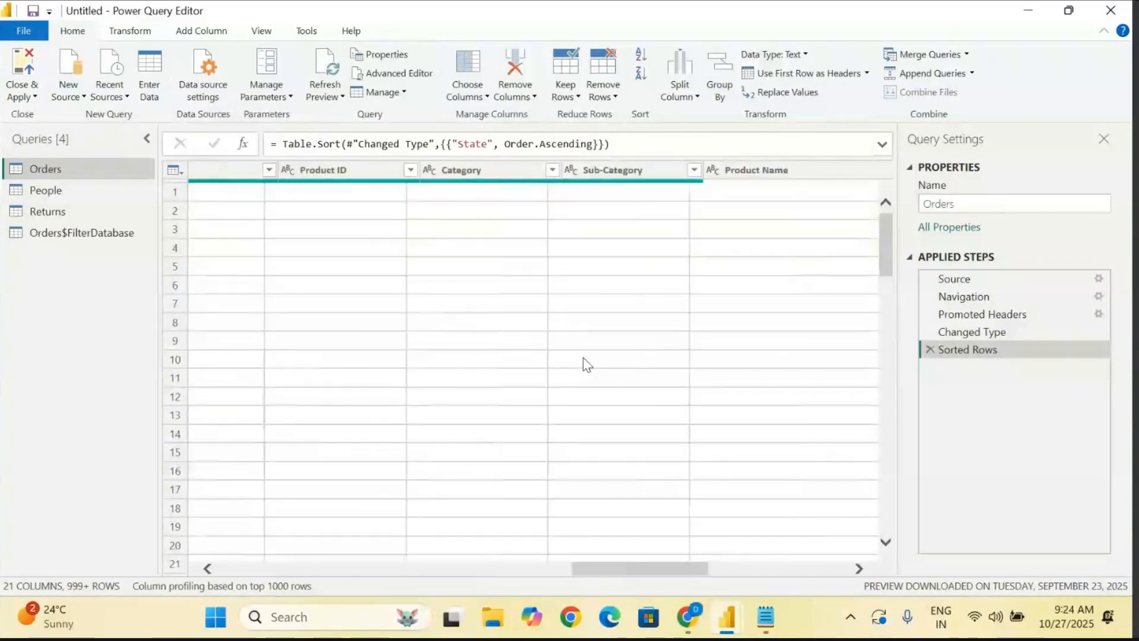
scroll(586, 364, left, 8)
scroll(587, 364, left, 5)
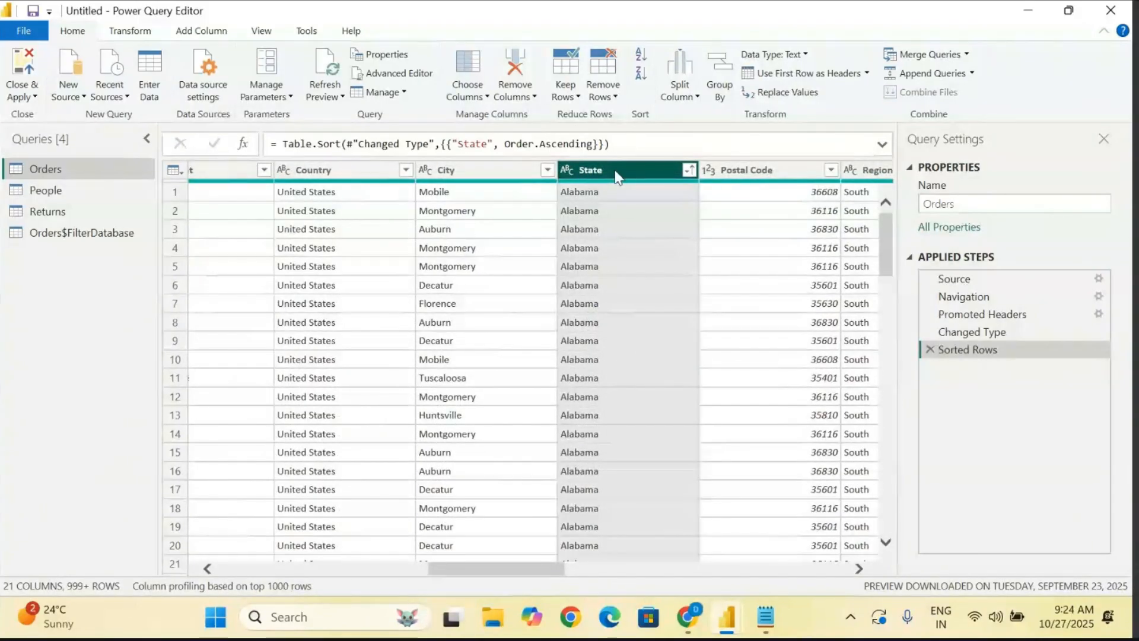
click(641, 74)
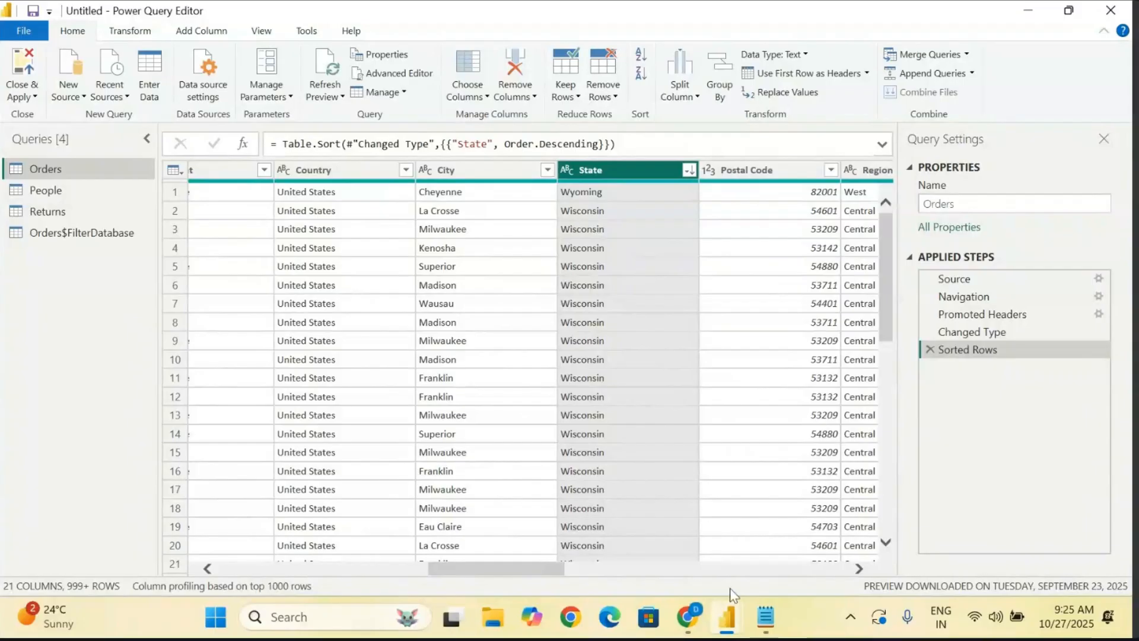
- Switch to the Notepad notes and add a dash-underlined heading "Projects - Data :" below the "Apply both at a time ?" line
click(766, 620)
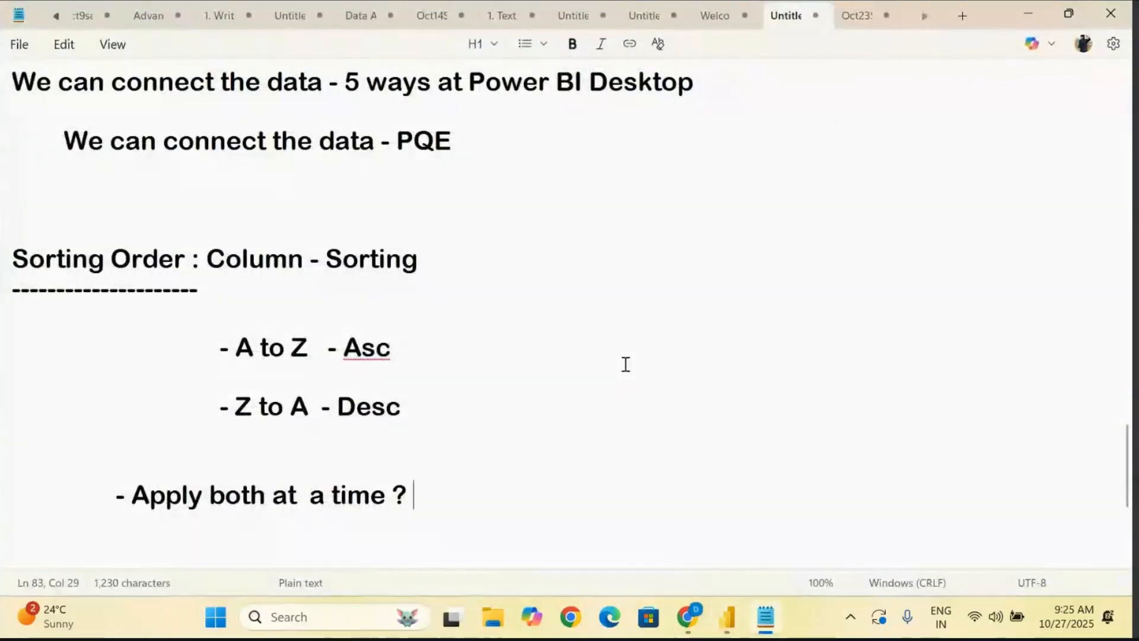
scroll(626, 364, down, 3)
scroll(626, 364, down, 1)
key(Return)
key(Return)
key(Return)
key(Return)
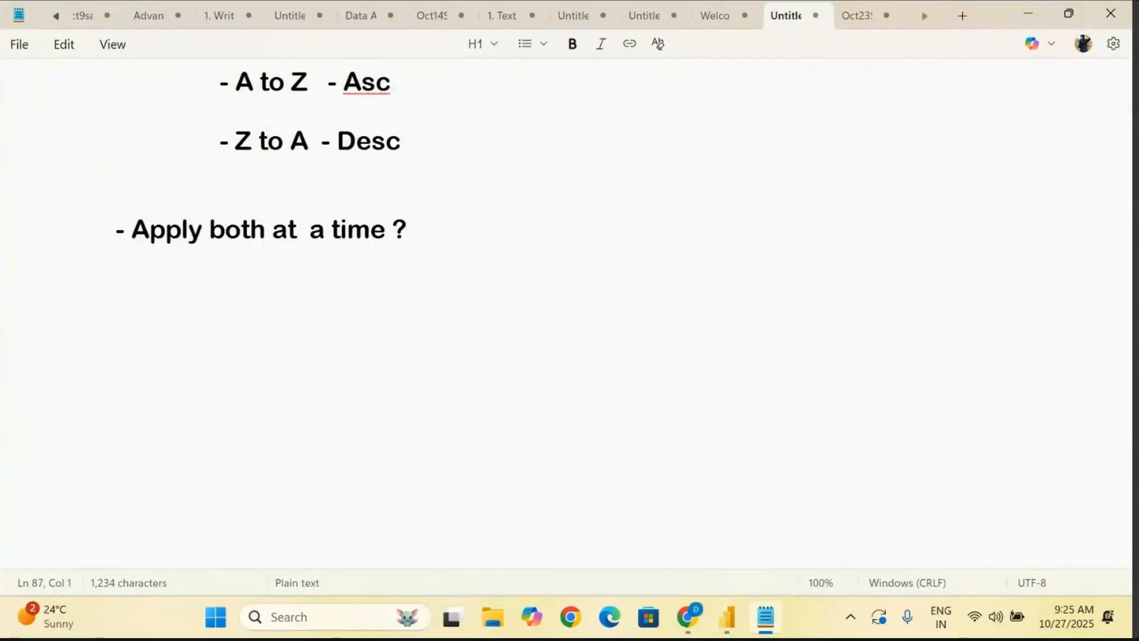
text(Project)
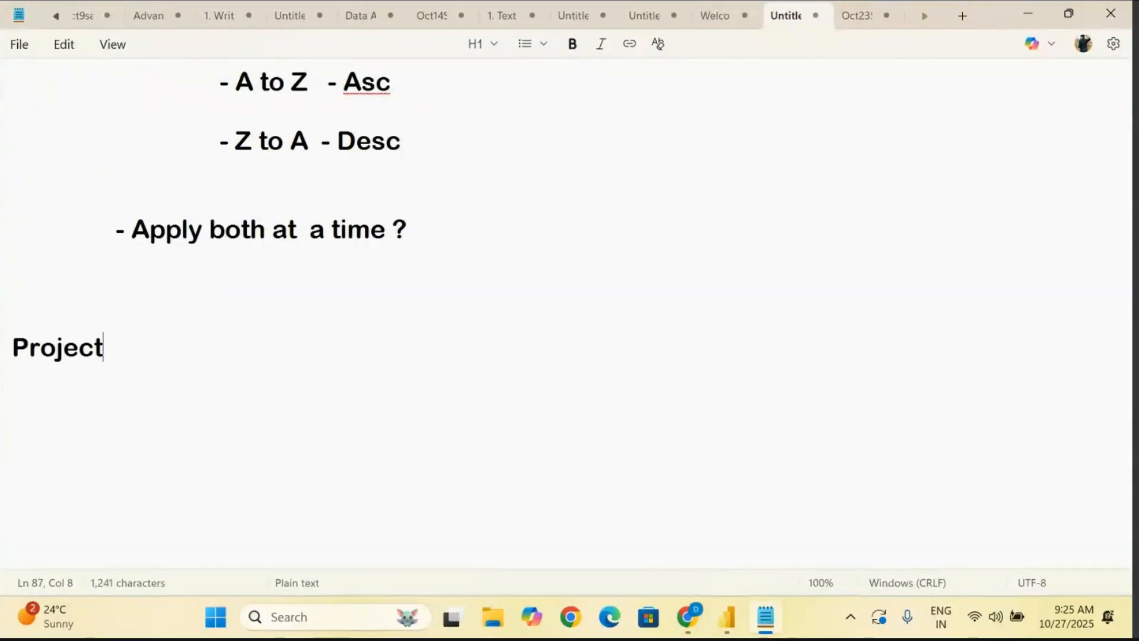
text(s - Data )
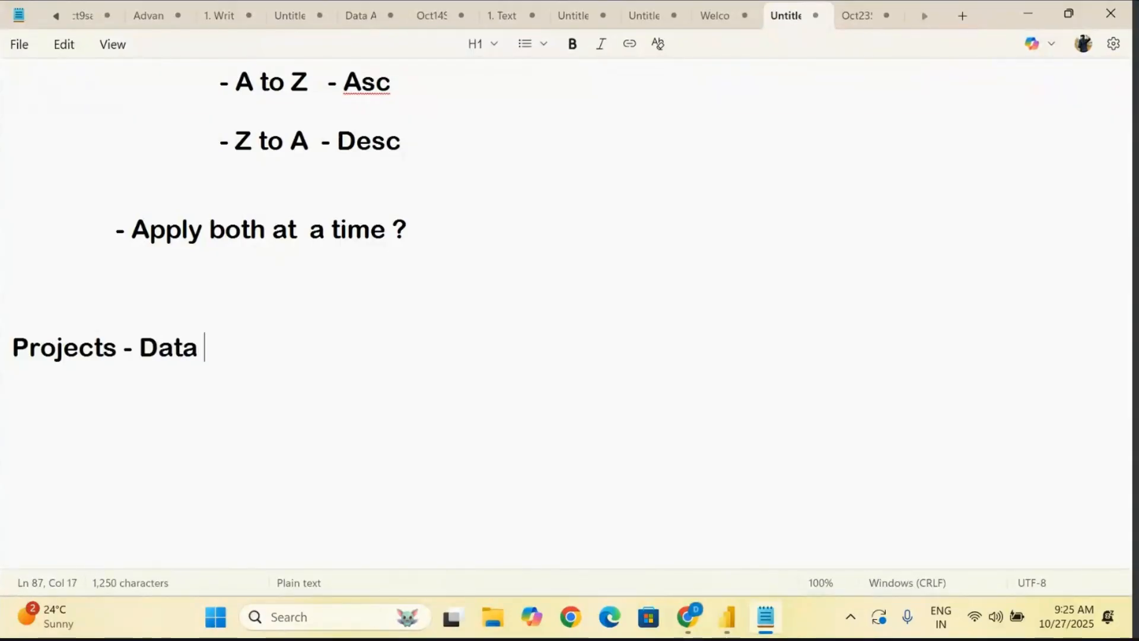
text(:)
key(Return)
text(----------------------)
- Add the indented bullet "- 100 columns" under the "Projects - Data :" heading
key(Return)
key(Return)
key(Tab)
key(Tab)
key(Tab)
text(- )
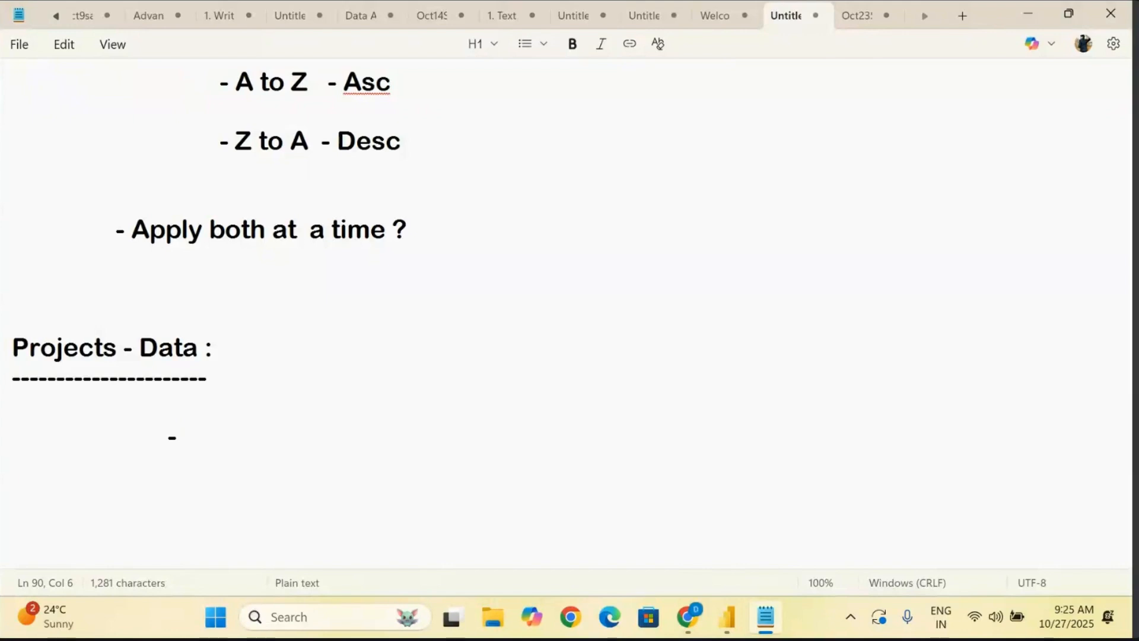
text(100)
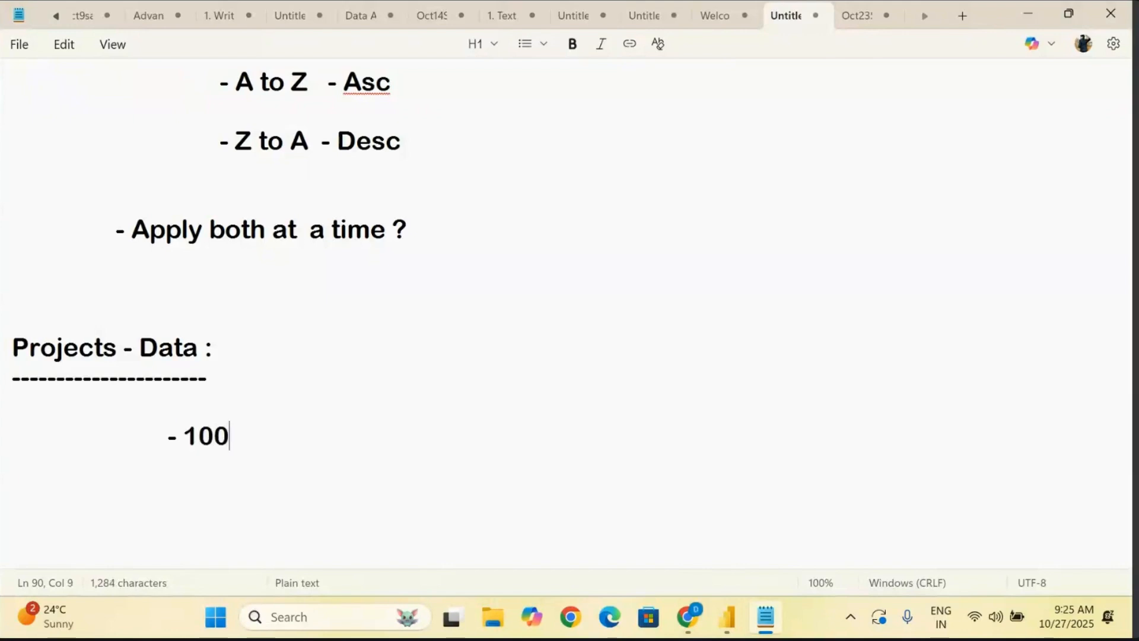
text( columns)
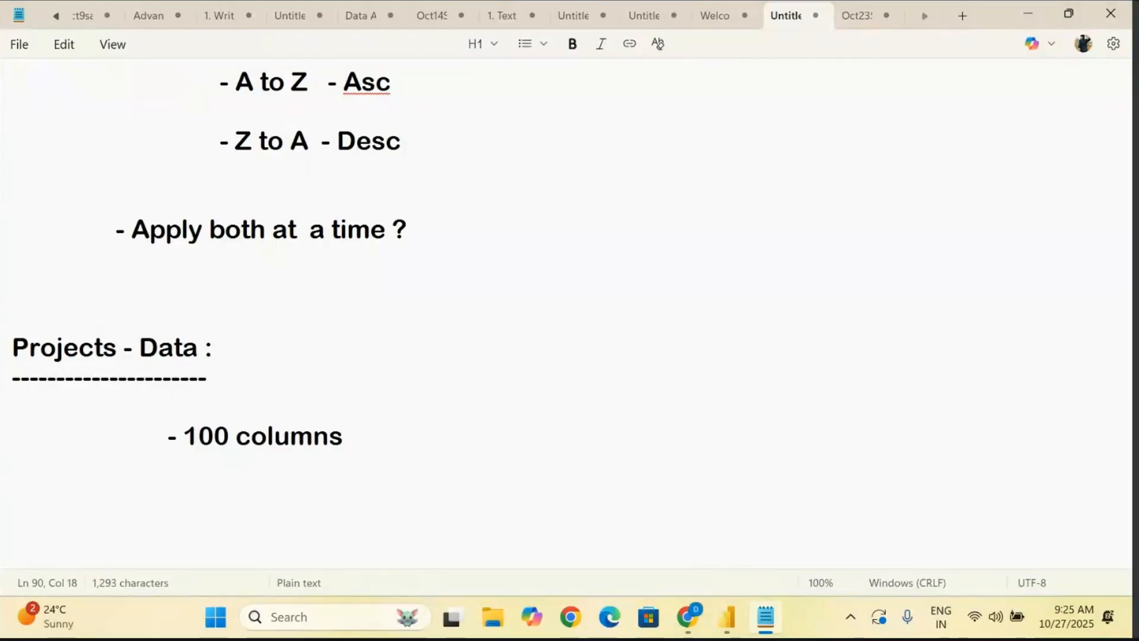
- Add a second indented bullet reading "- 40 Columns .............. 60 Columns" below the 100 columns bullet
key(Return)
key(Return)
key(Tab)
key(Tab)
key(Tab)
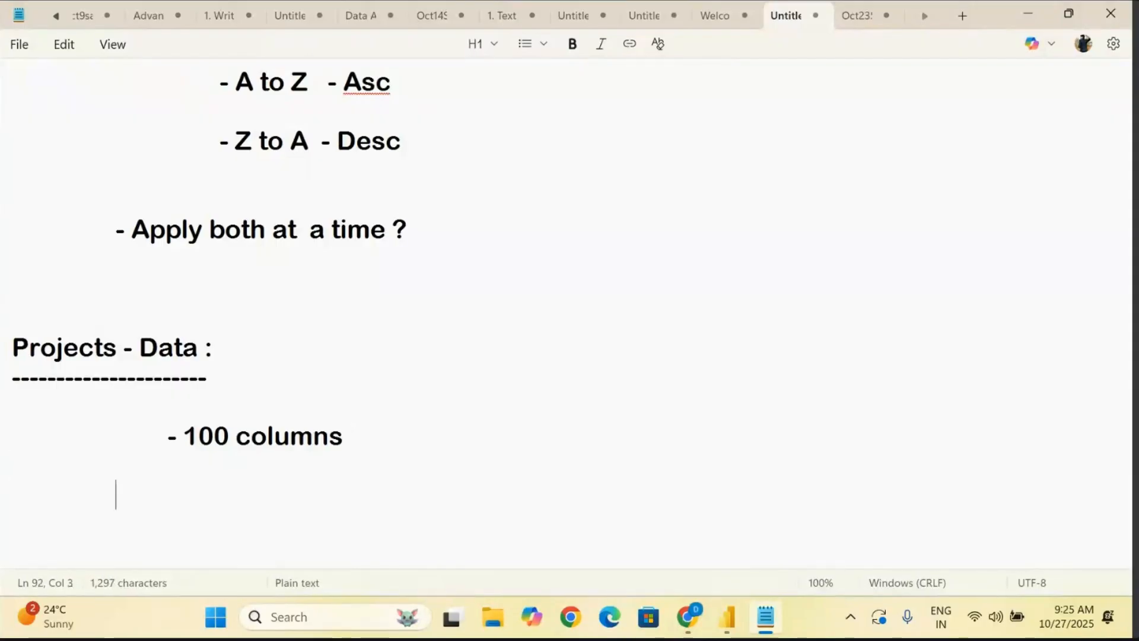
text(- 4)
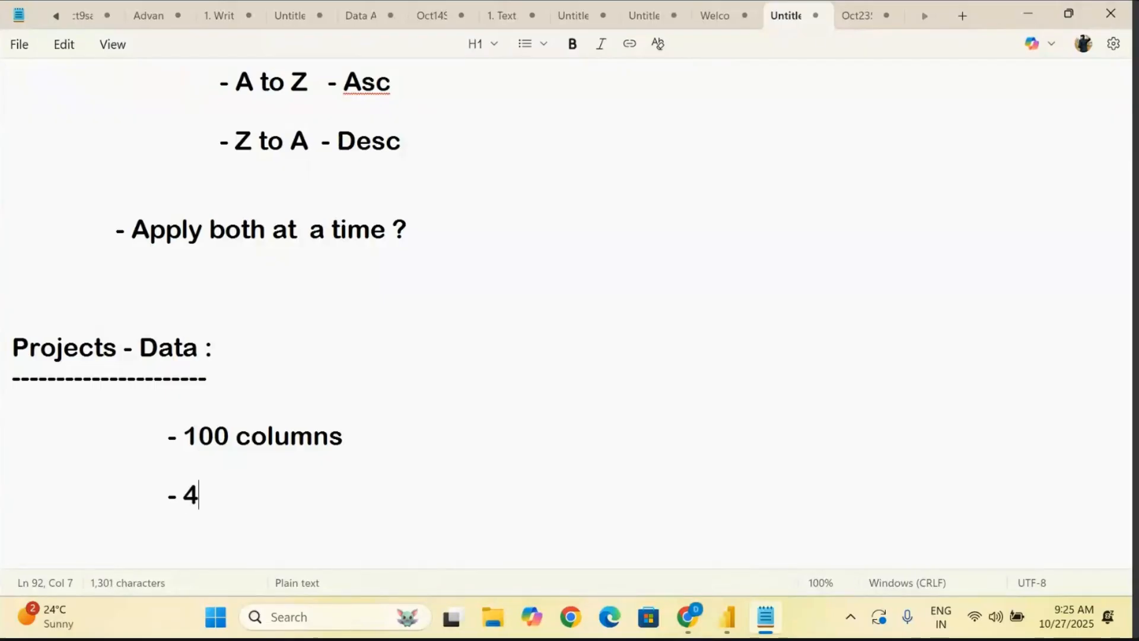
text(0 Column)
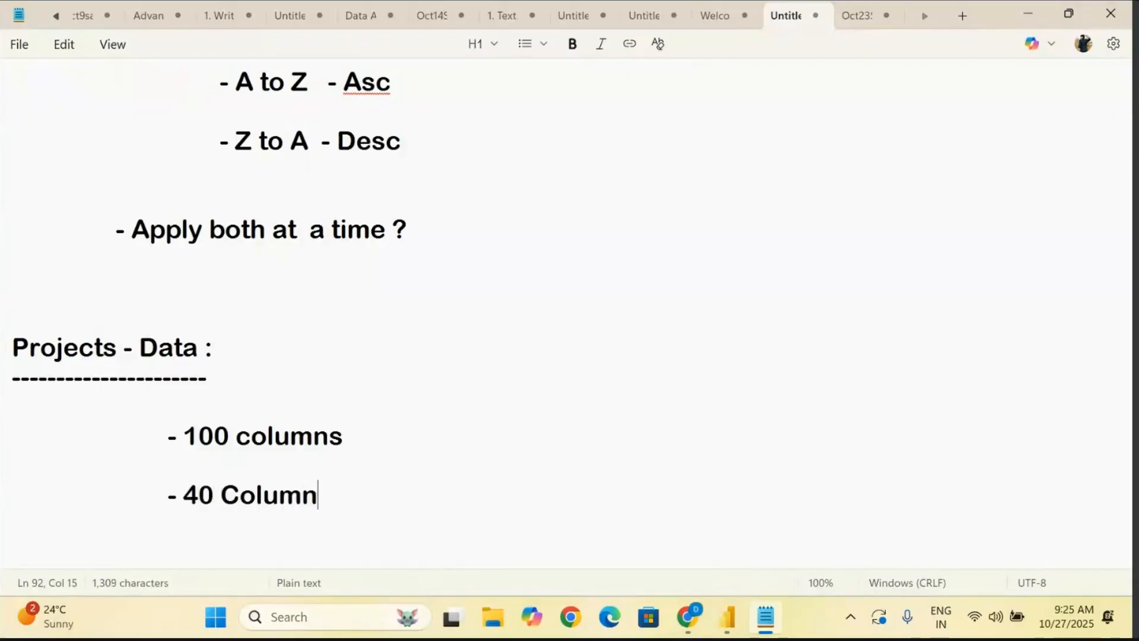
text(s ..........)
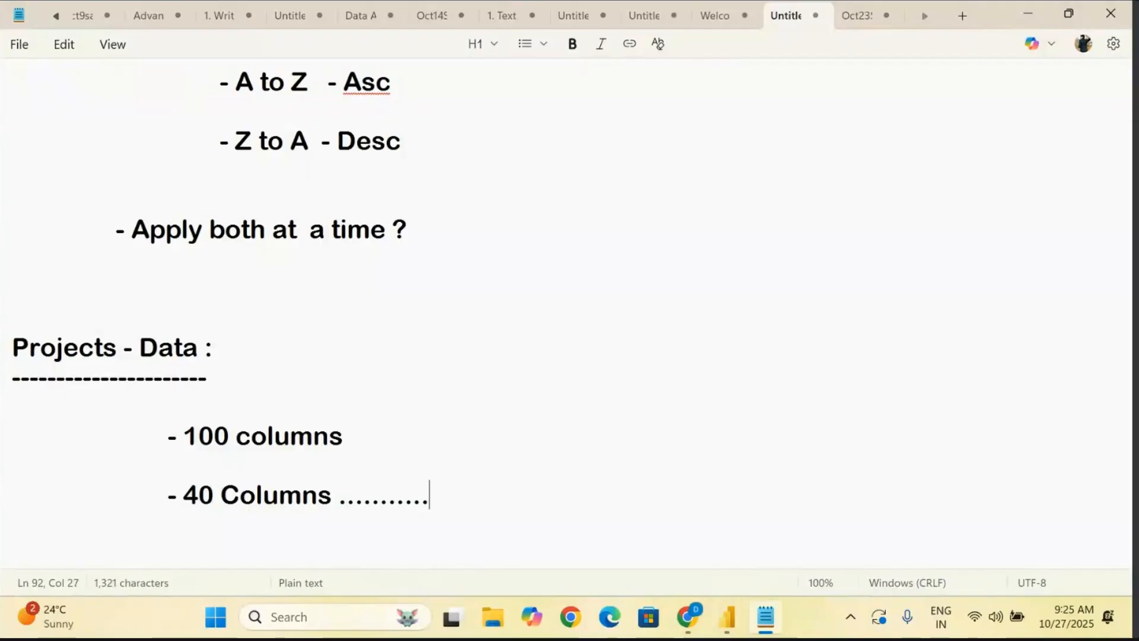
text(.... 60Clo)
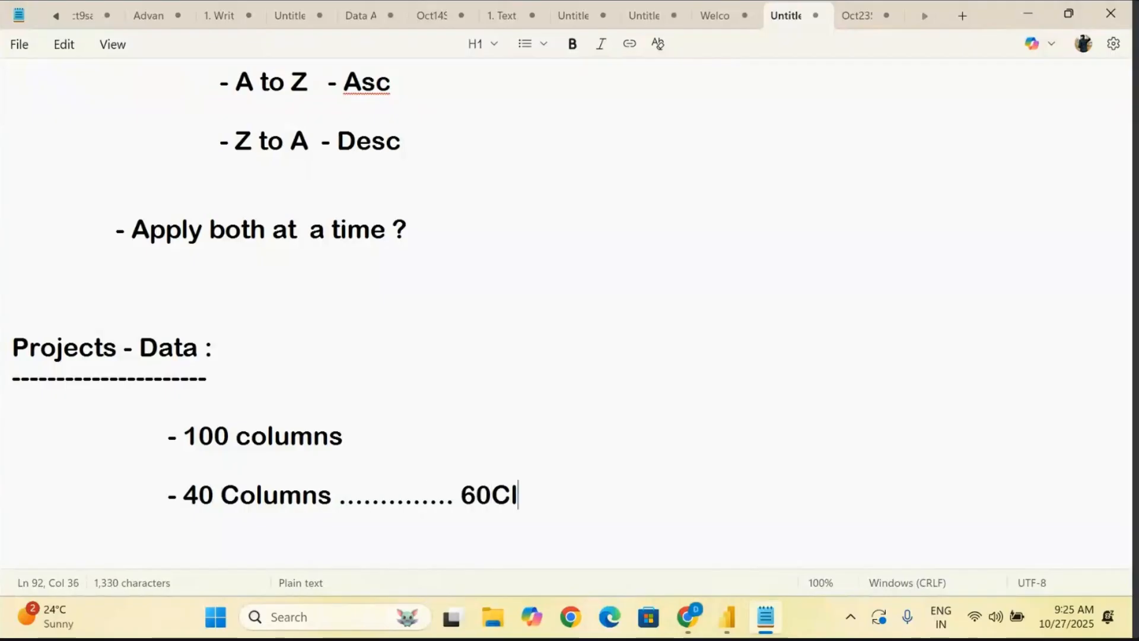
key(BackSpace)
key(BackSpace)
key(BackSpace)
text(Columns)
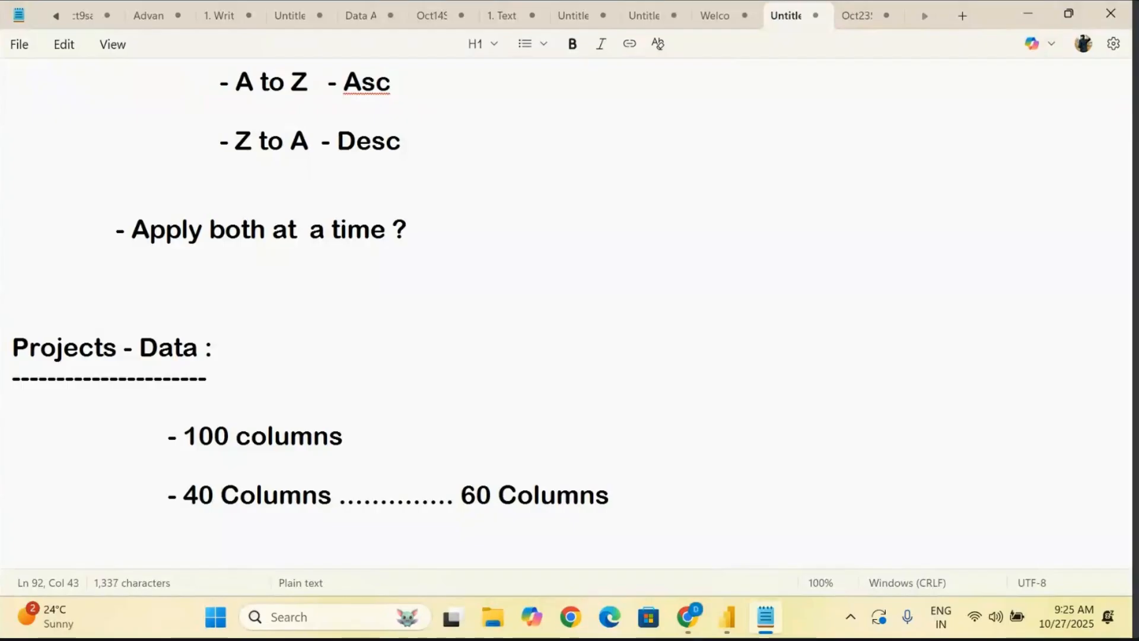
- Highlight the "100 columns", "40 Columns" and "60 Columns" entries in turn to compare them
drag(344, 436, 122, 439)
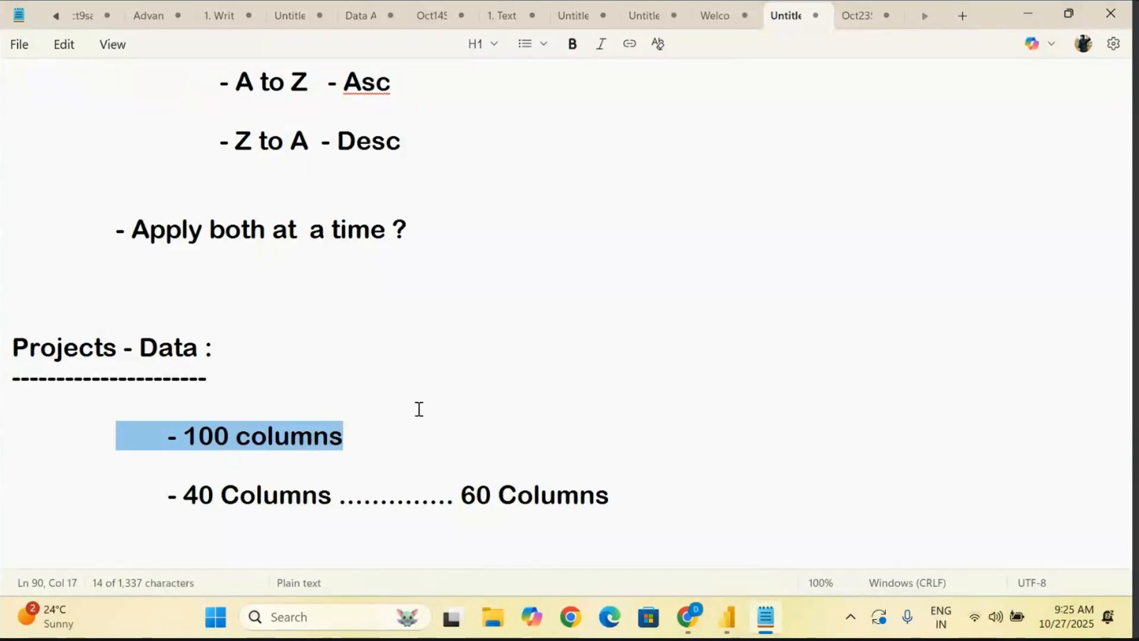
drag(337, 495, 185, 495)
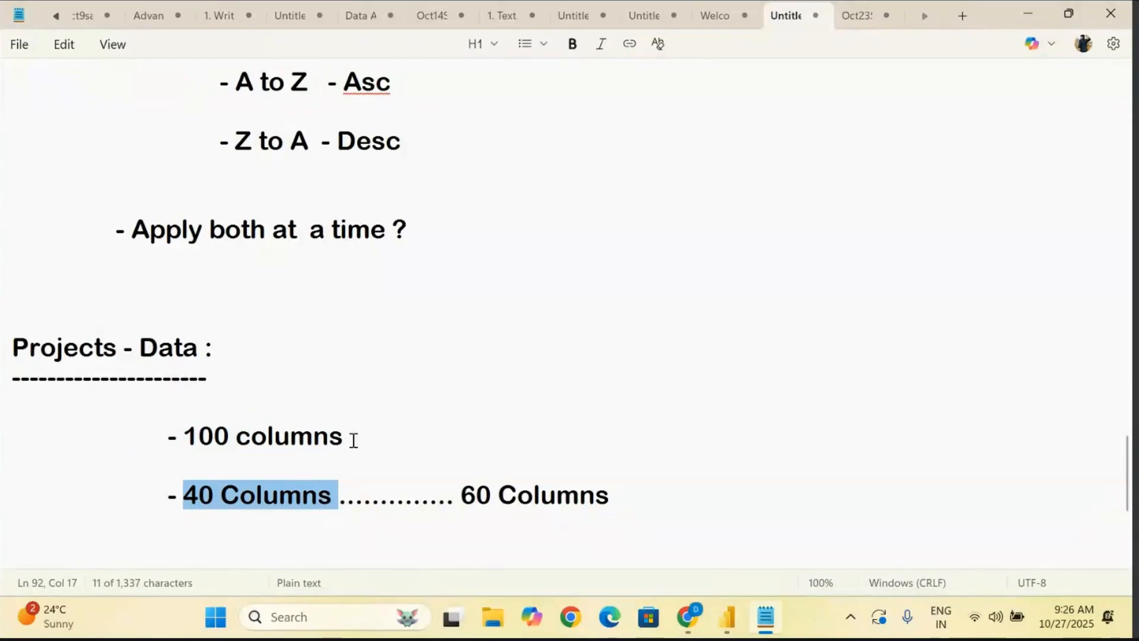
drag(358, 435, 123, 418)
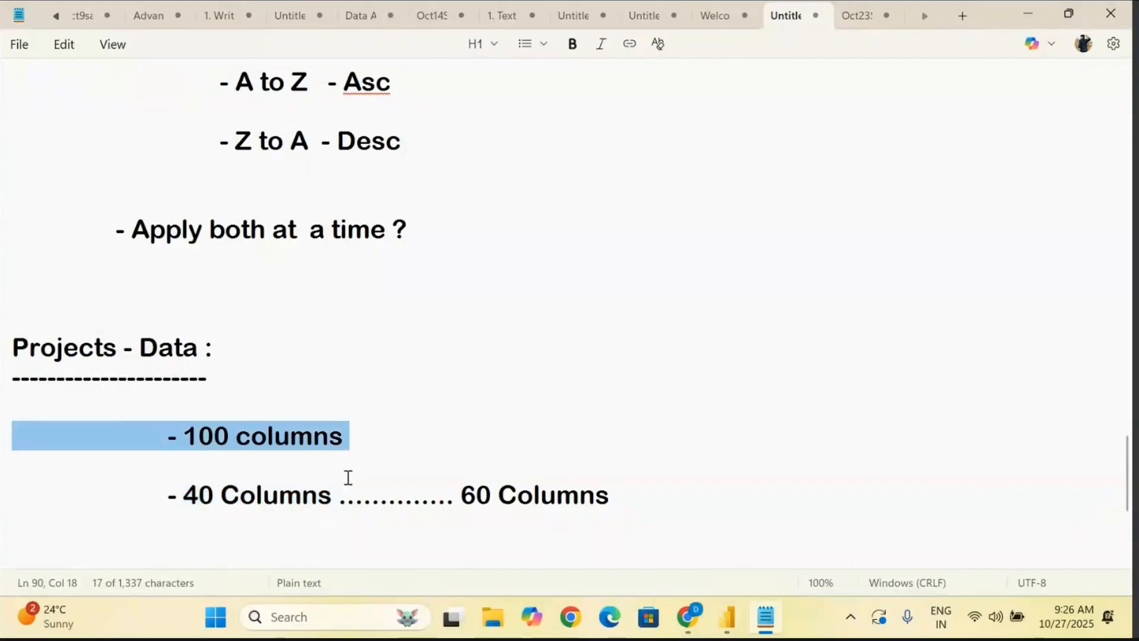
drag(333, 498, 188, 498)
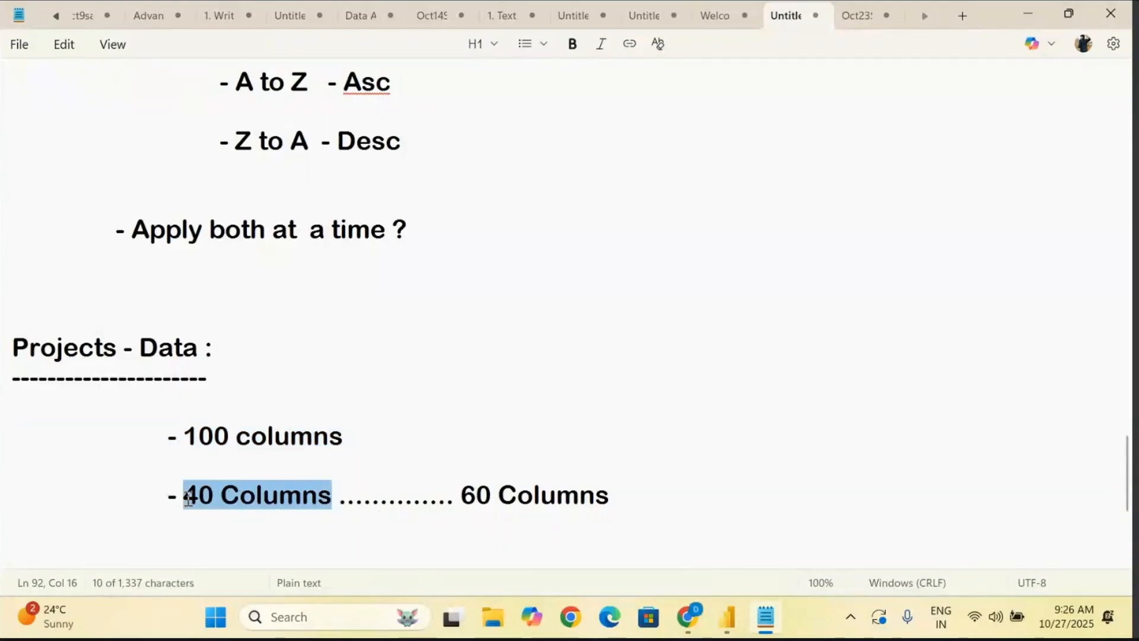
drag(464, 498, 636, 496)
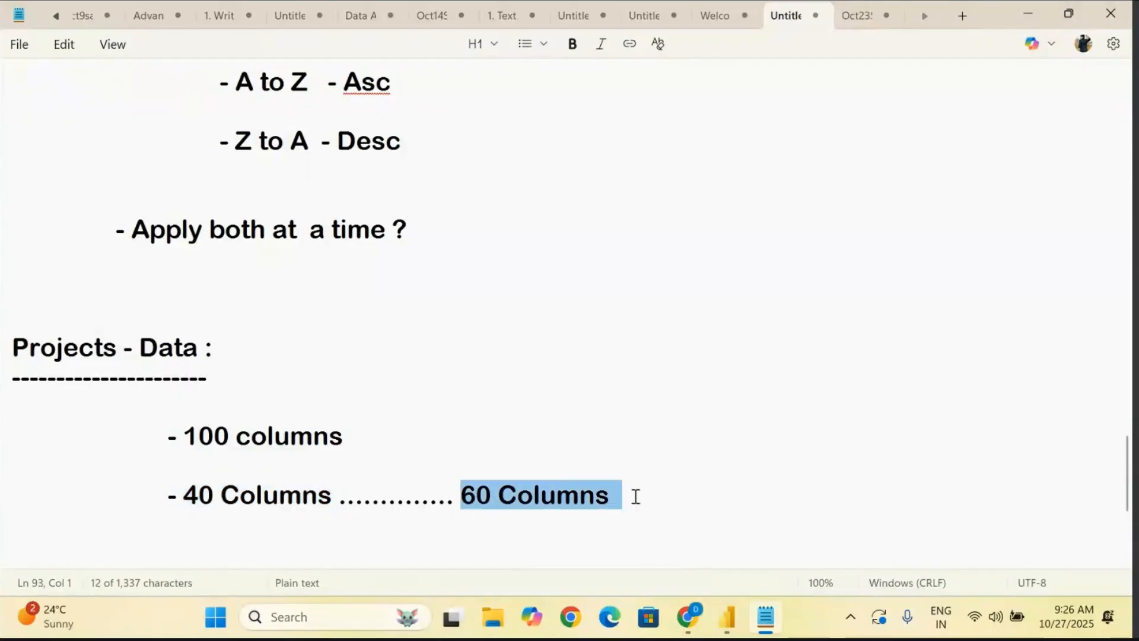
click(666, 495)
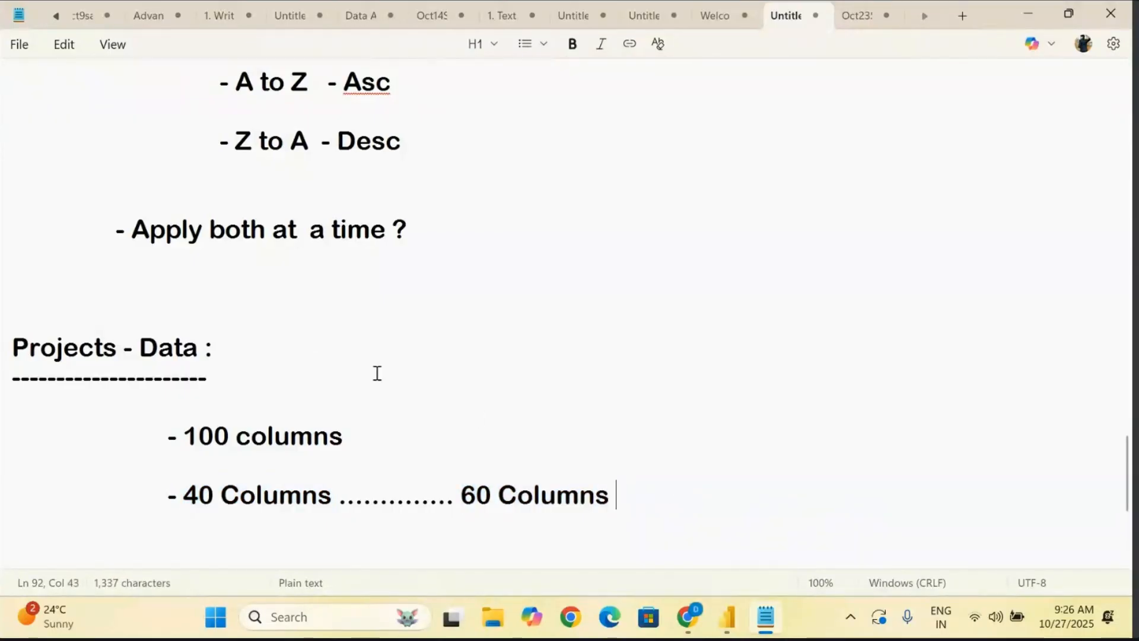
- Extend the "Projects - Data :" heading with "Remove/ Hide"
click(270, 344)
text(Remove/ )
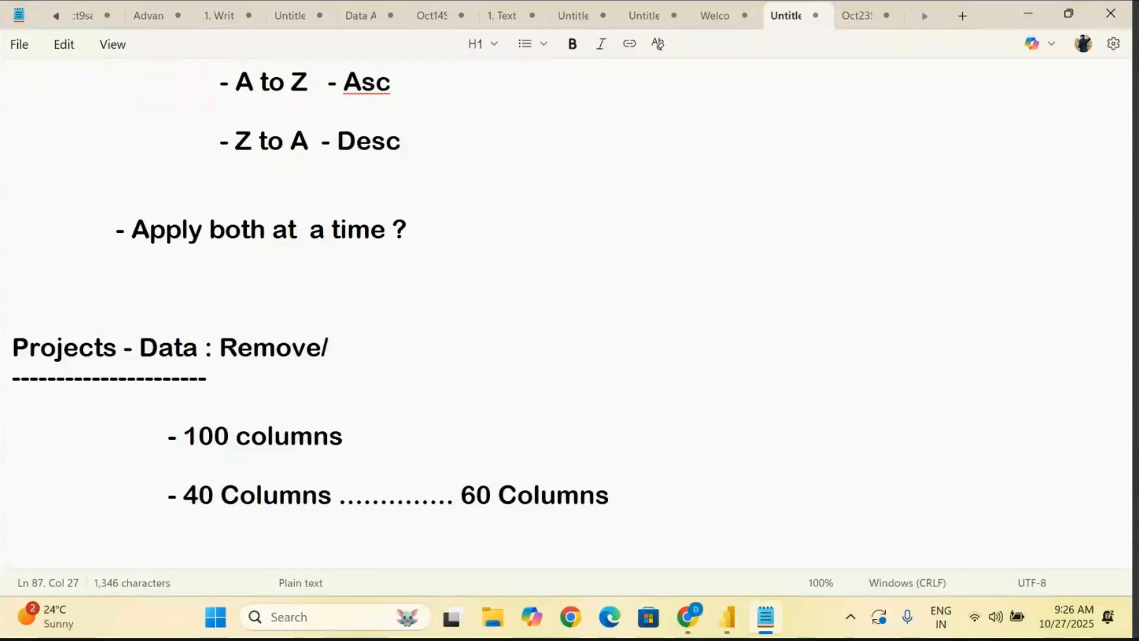
text(Hide)
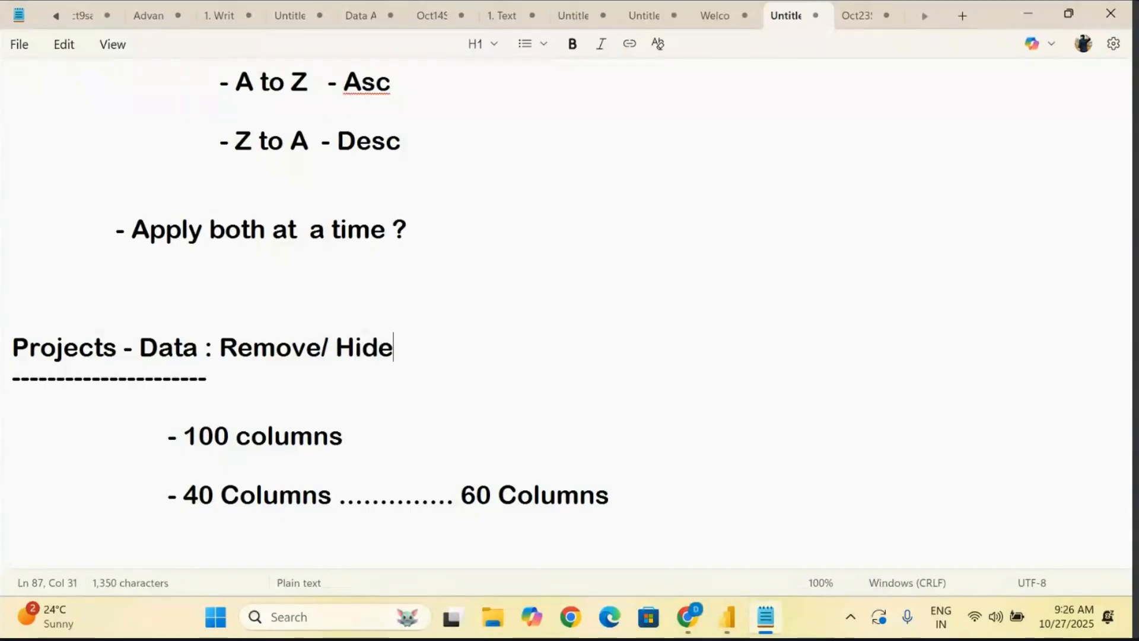
- Highlight "Remove" in the "Projects - Data :" heading and the 100 and 40 column entries in turn to relate them
drag(219, 347, 322, 350)
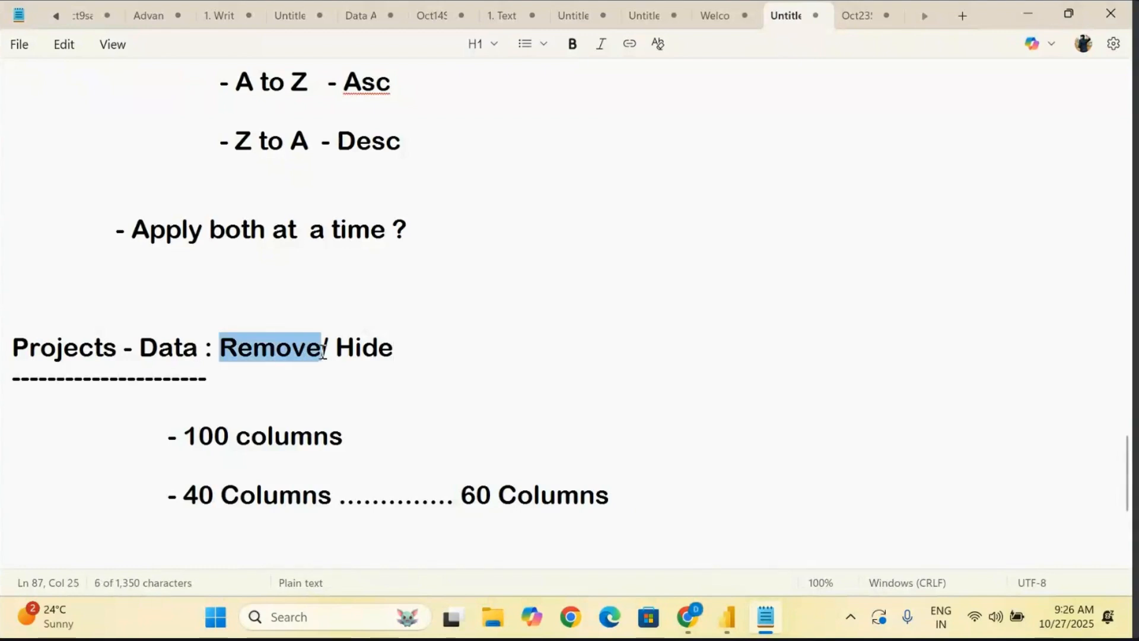
drag(332, 507, 183, 501)
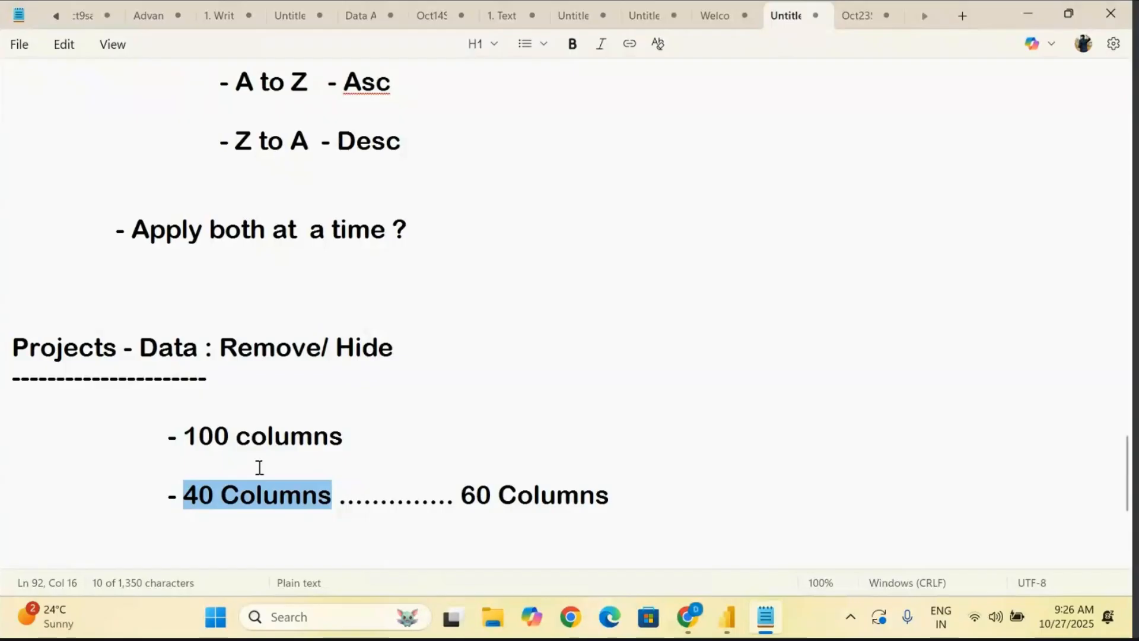
drag(188, 437, 329, 439)
drag(176, 494, 395, 494)
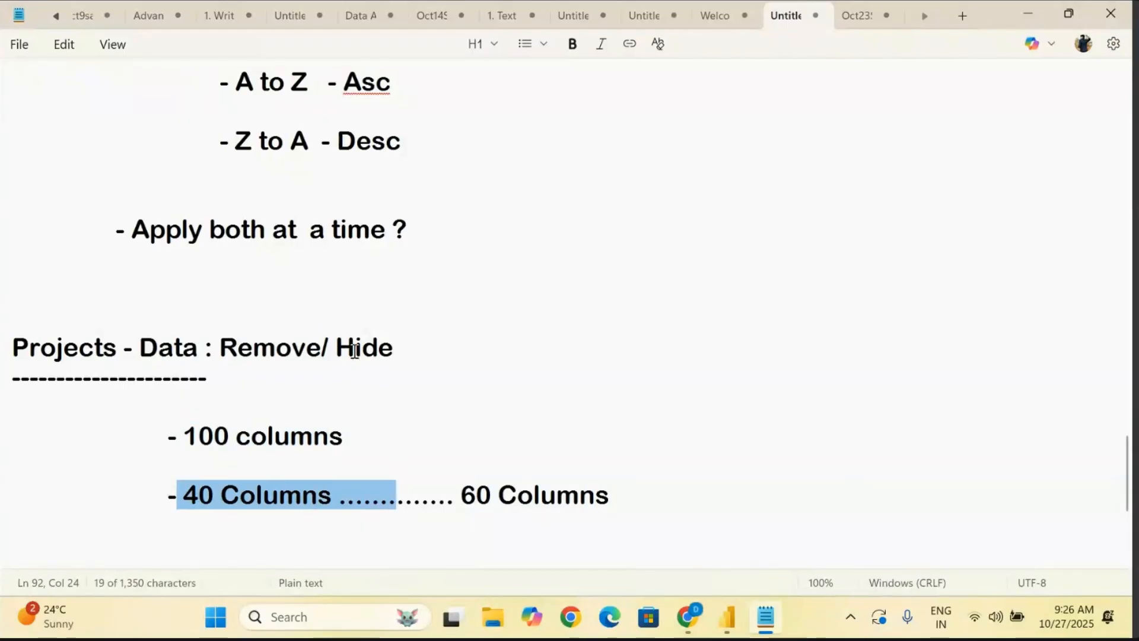
drag(321, 347, 220, 348)
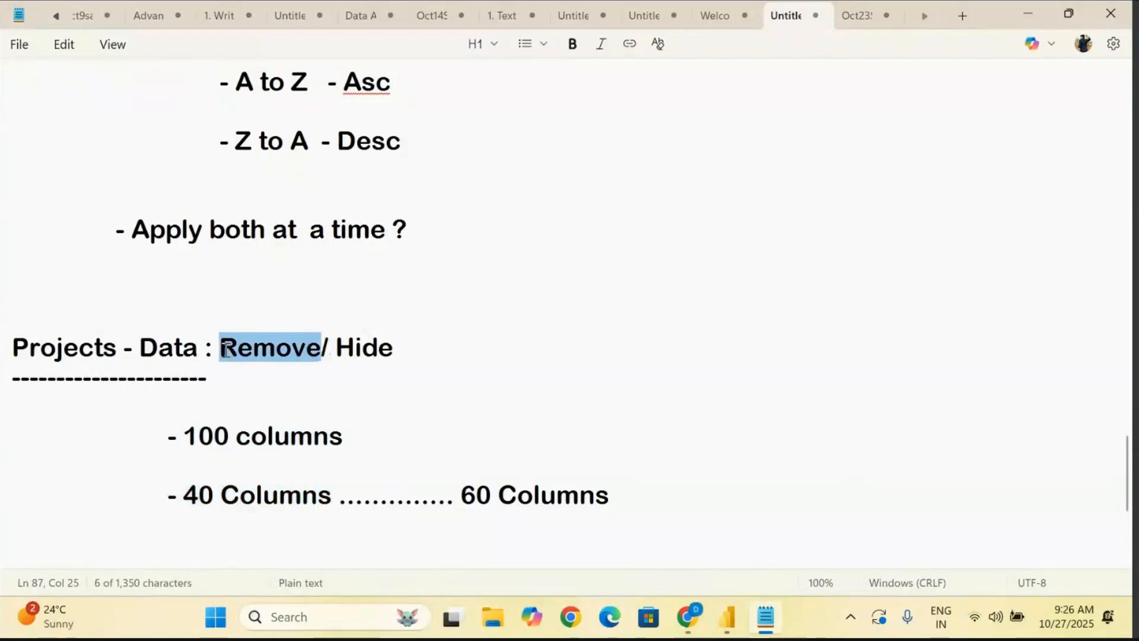
- Append "(Future Requirements)" directly after "Hide" in the "Projects - Data : Remove/ Hide" heading and highlight that part
click(412, 349)
text(()
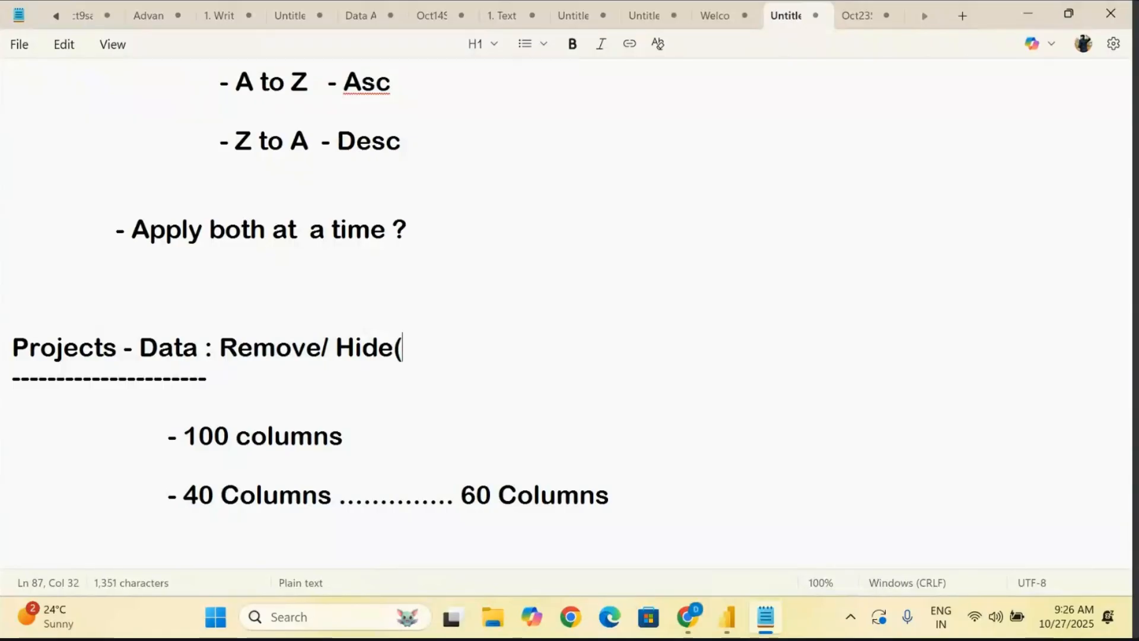
text(Future)
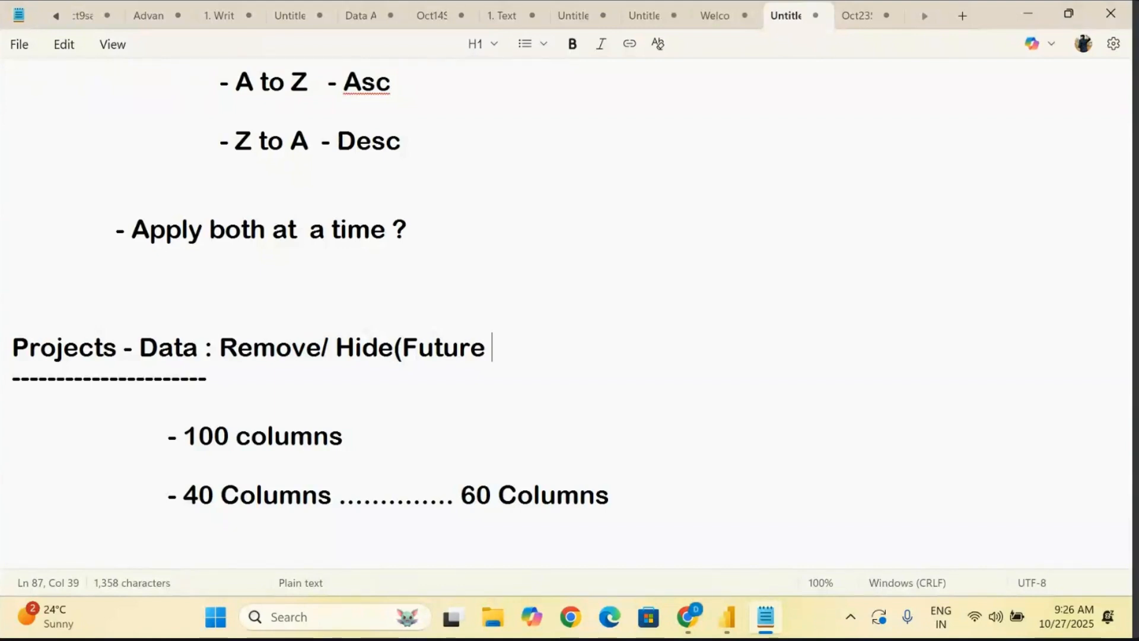
text(Requirements)
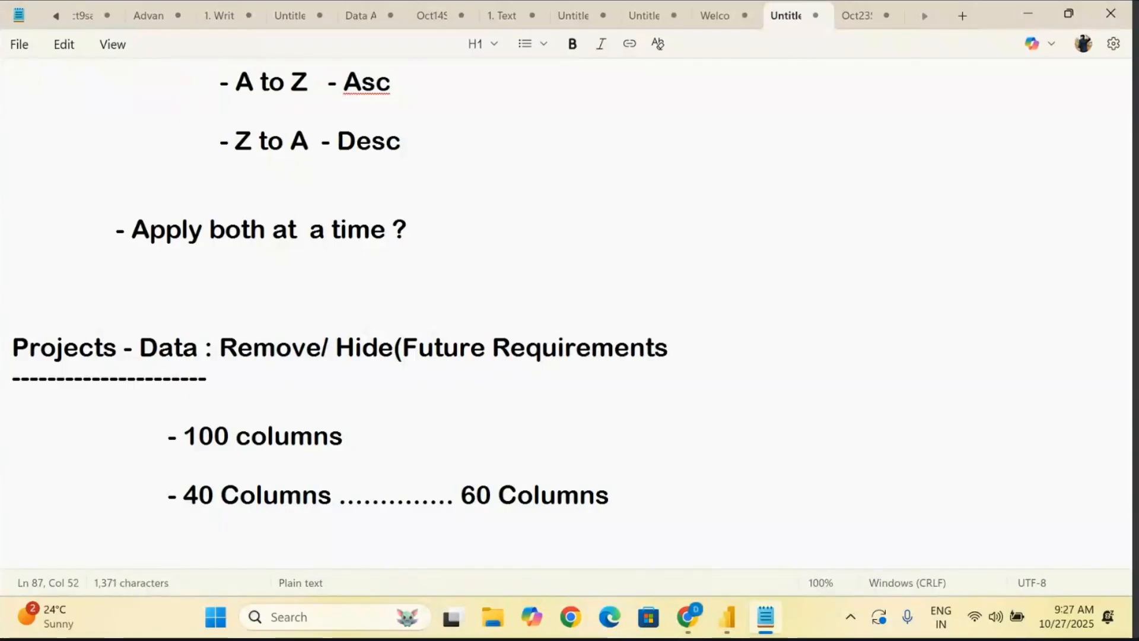
key(BackSpace)
text())
drag(220, 346, 654, 366)
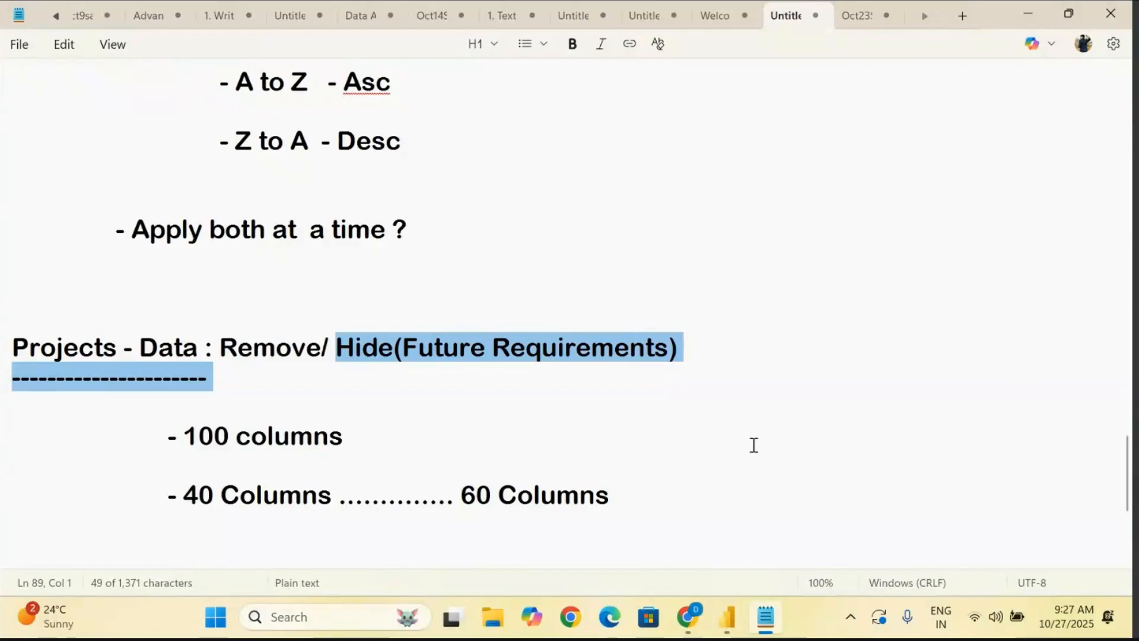
- Switch to the Power Query Editor and delete the Sorted Rows step from the Orders query
click(727, 617)
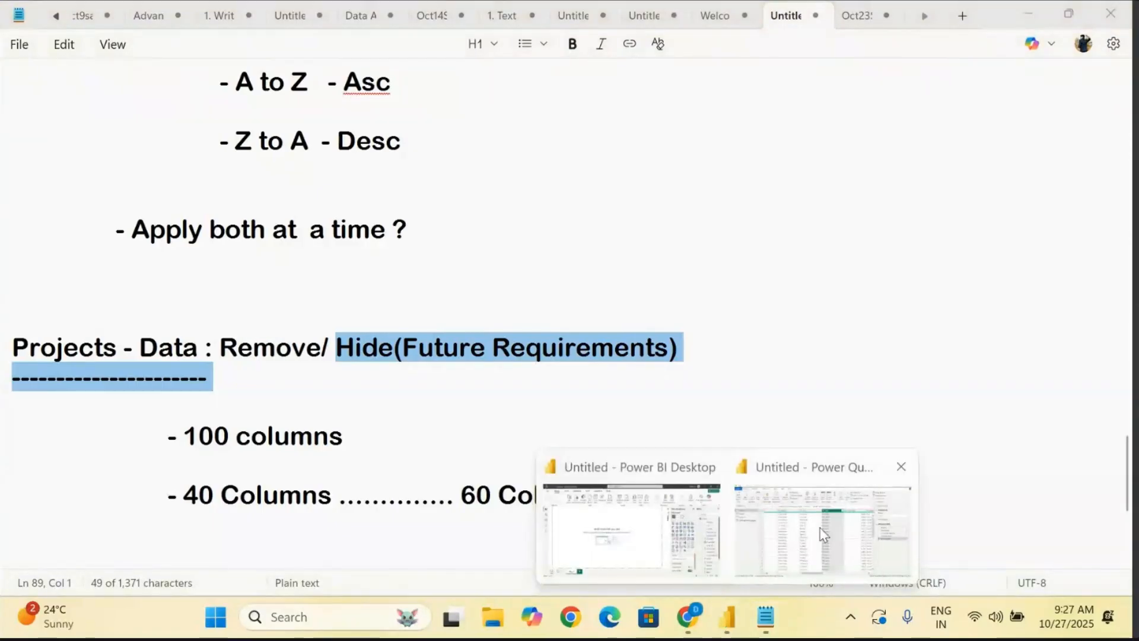
click(823, 534)
scroll(219, 324, down, 1)
scroll(219, 324, up, 1)
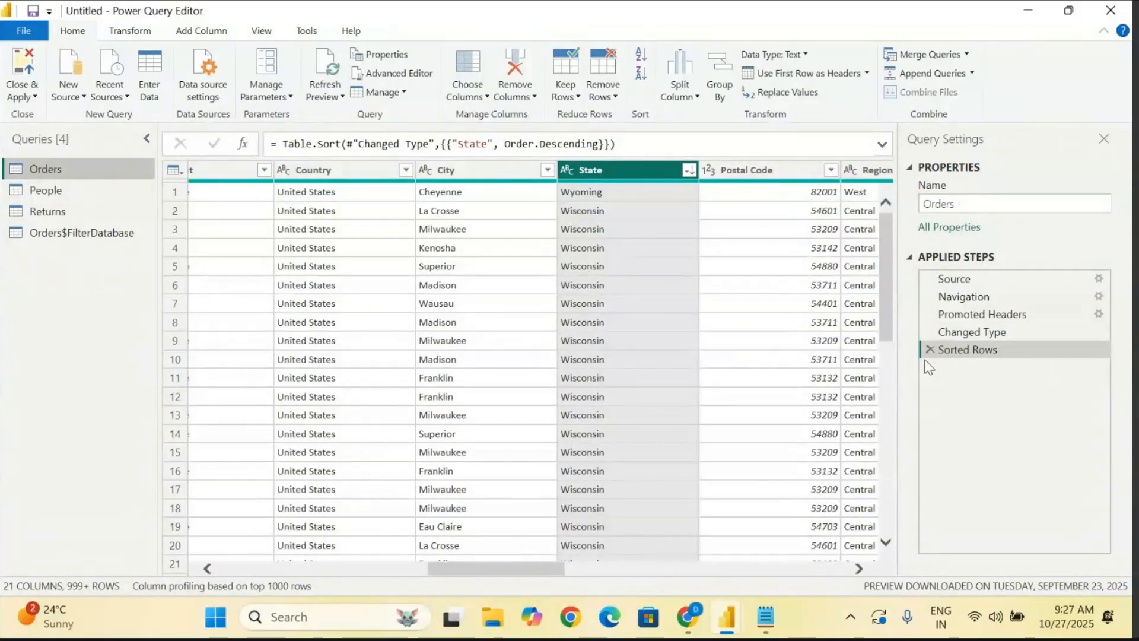
click(930, 351)
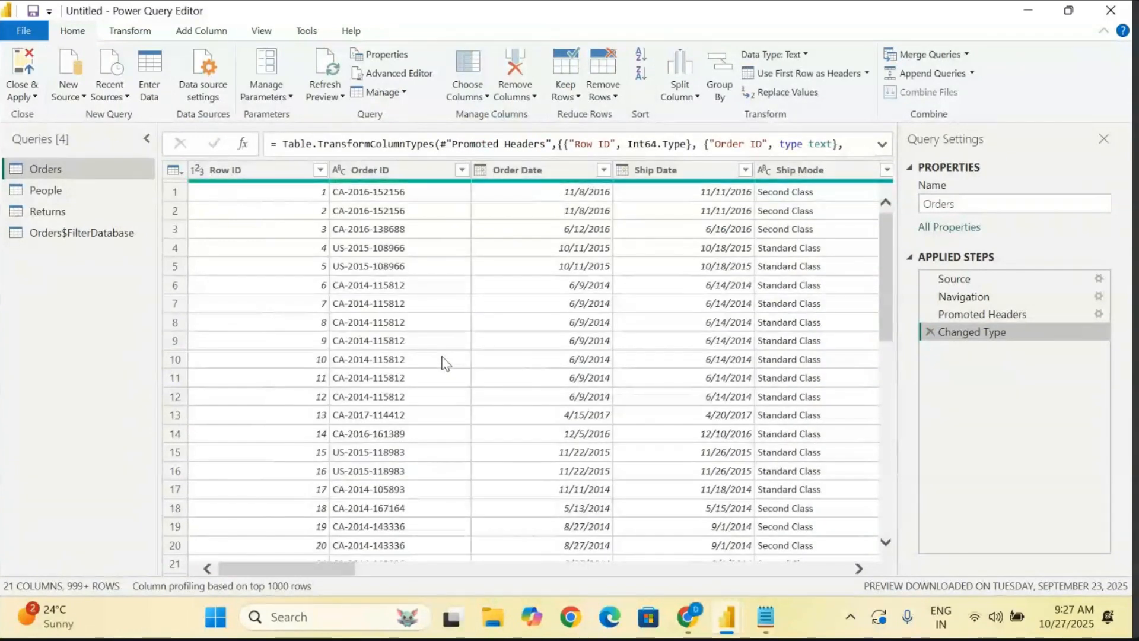
- Remove the Row ID column from the Orders query
scroll(445, 363, right, 15)
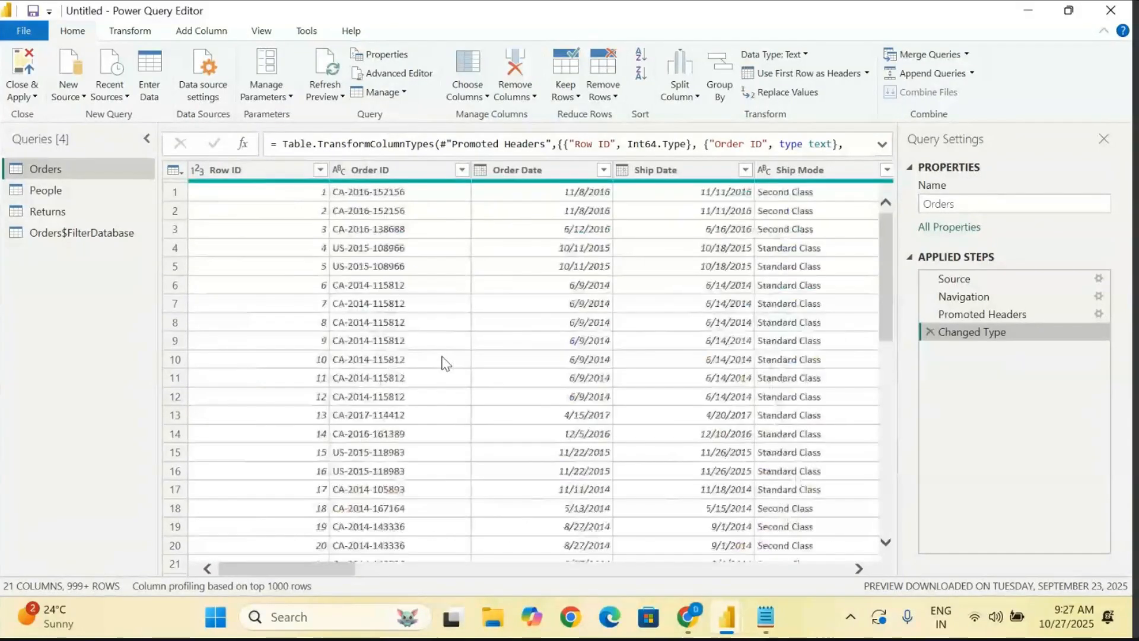
click(277, 176)
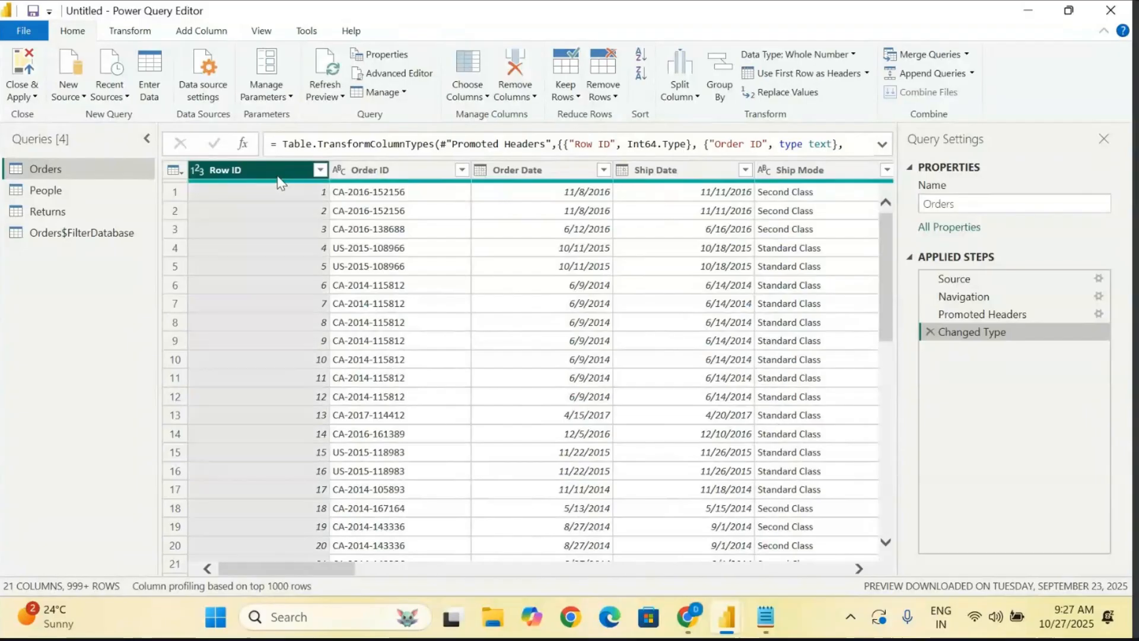
scroll(286, 415, down, 5)
scroll(287, 415, up, 5)
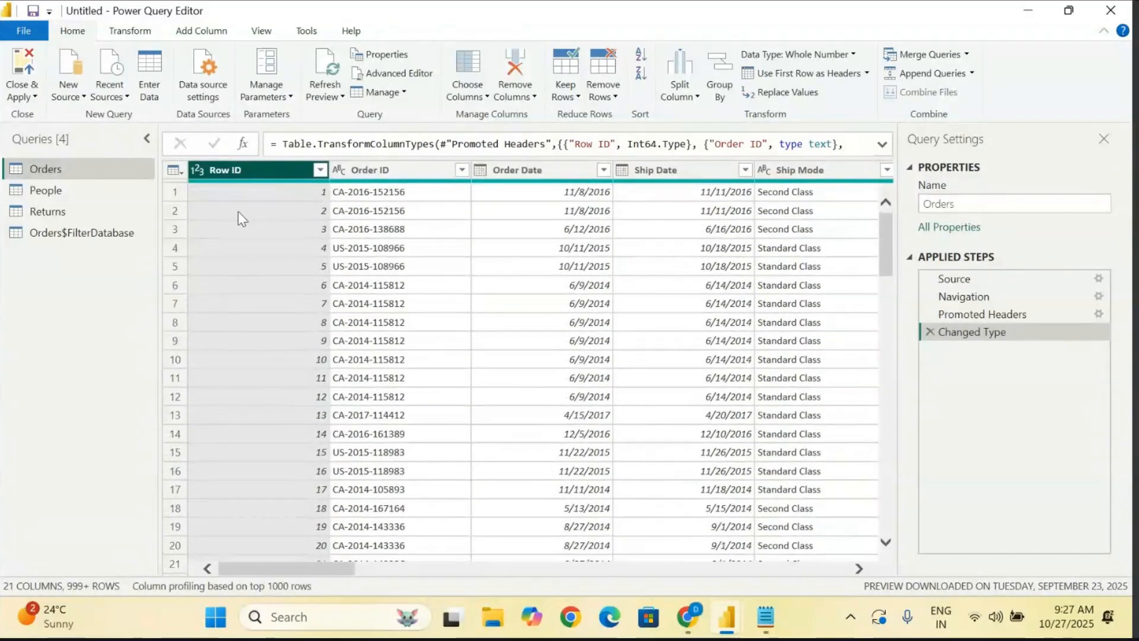
right_click(251, 165)
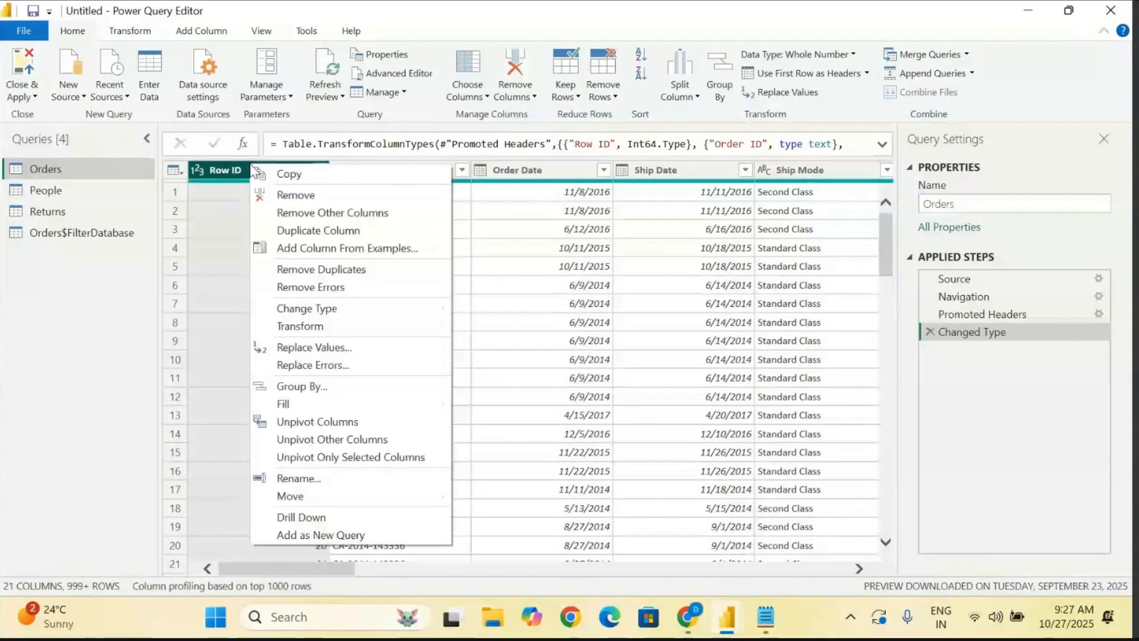
click(321, 201)
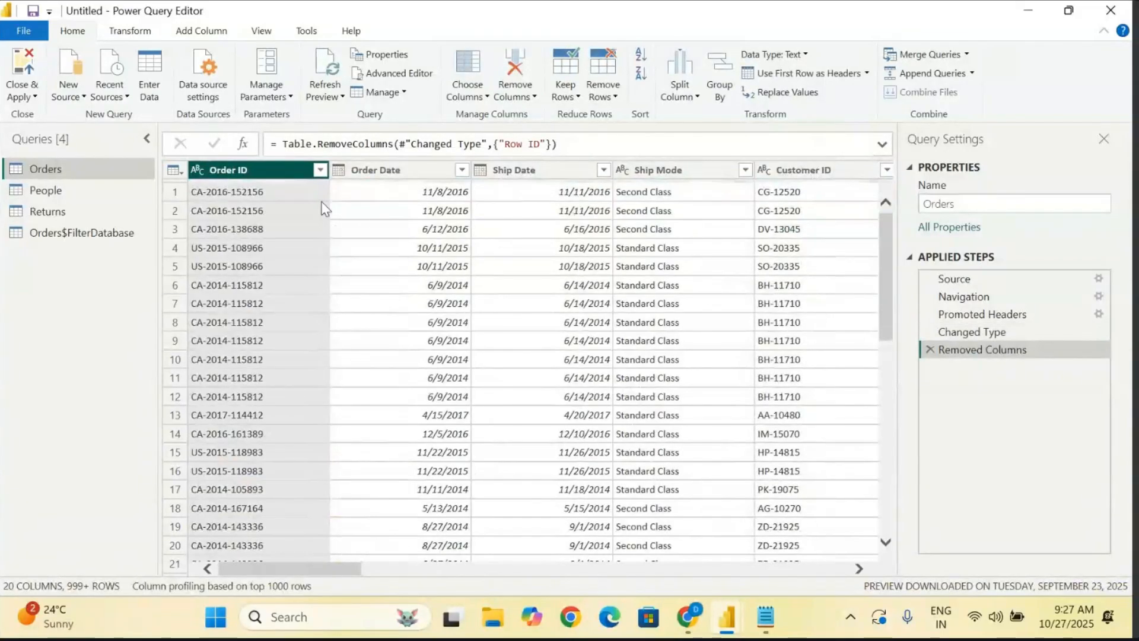
- Select the Order Date, Ship Date and Ship Mode columns in turn, and delete the Removed Columns step to restore Row ID
click(377, 170)
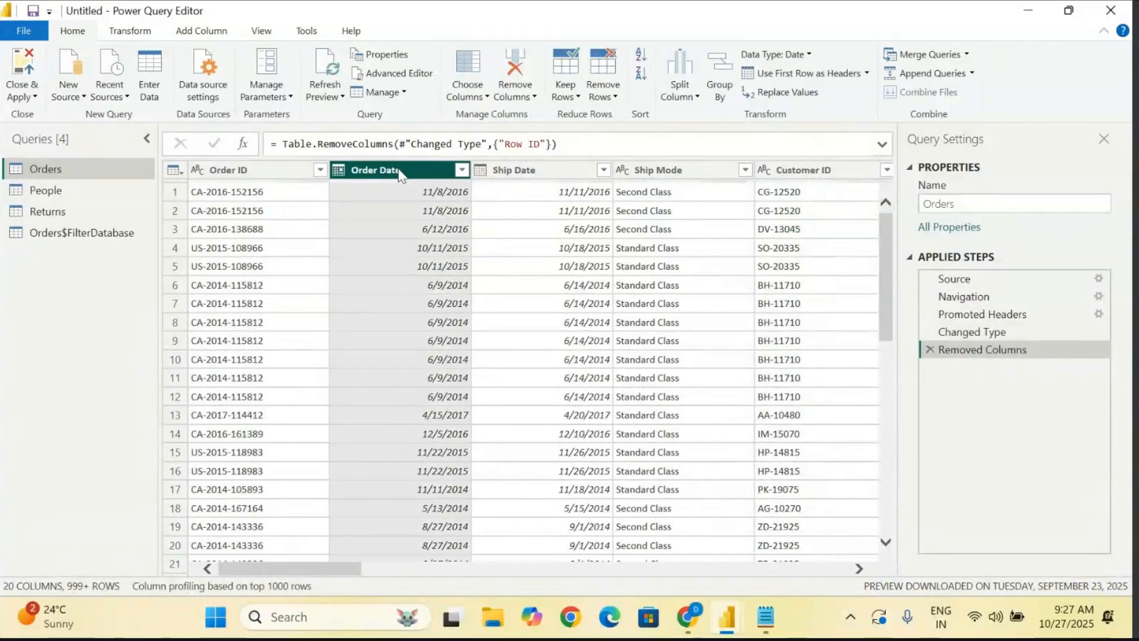
click(525, 168)
click(681, 177)
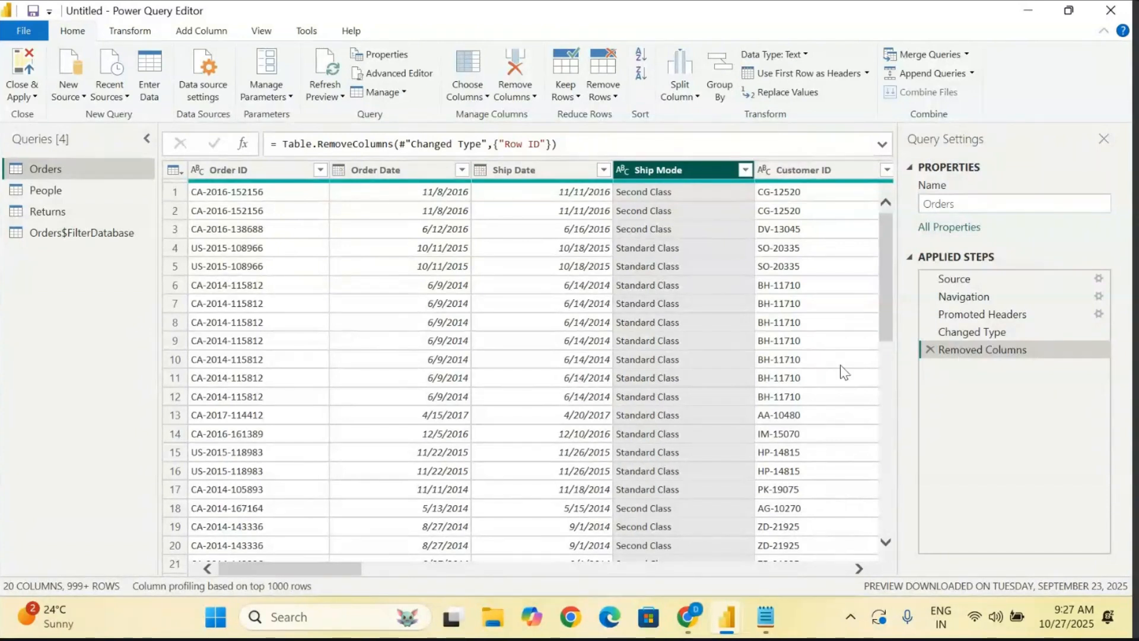
click(931, 350)
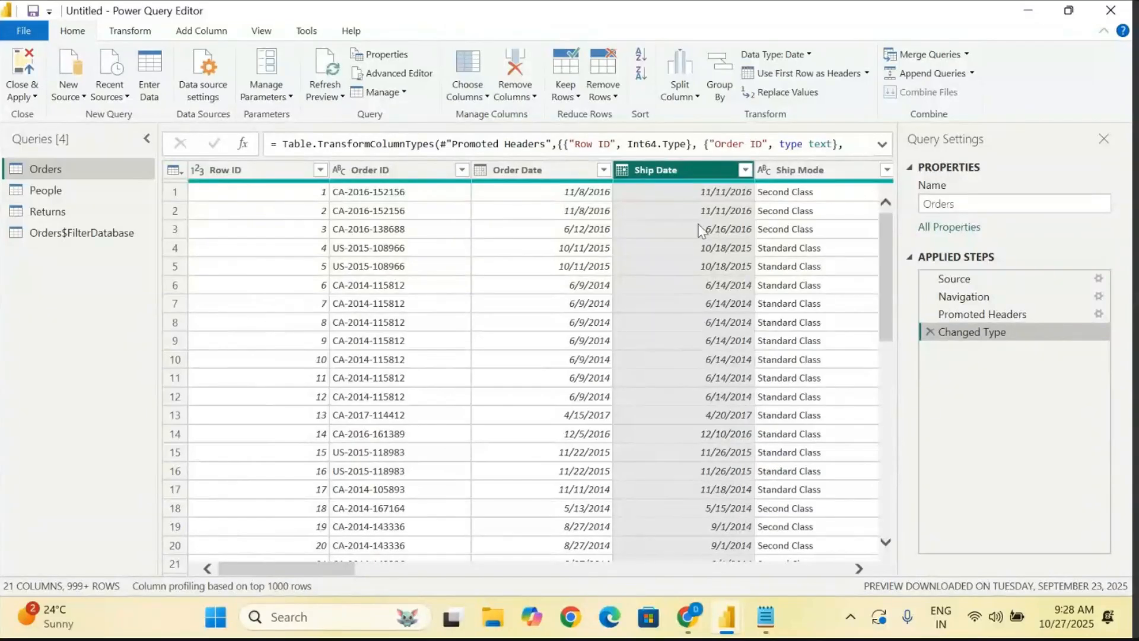
- Remove the Row ID, Order ID, Order Date and Sub-Category columns in one operation, and discard that removal step
click(240, 178)
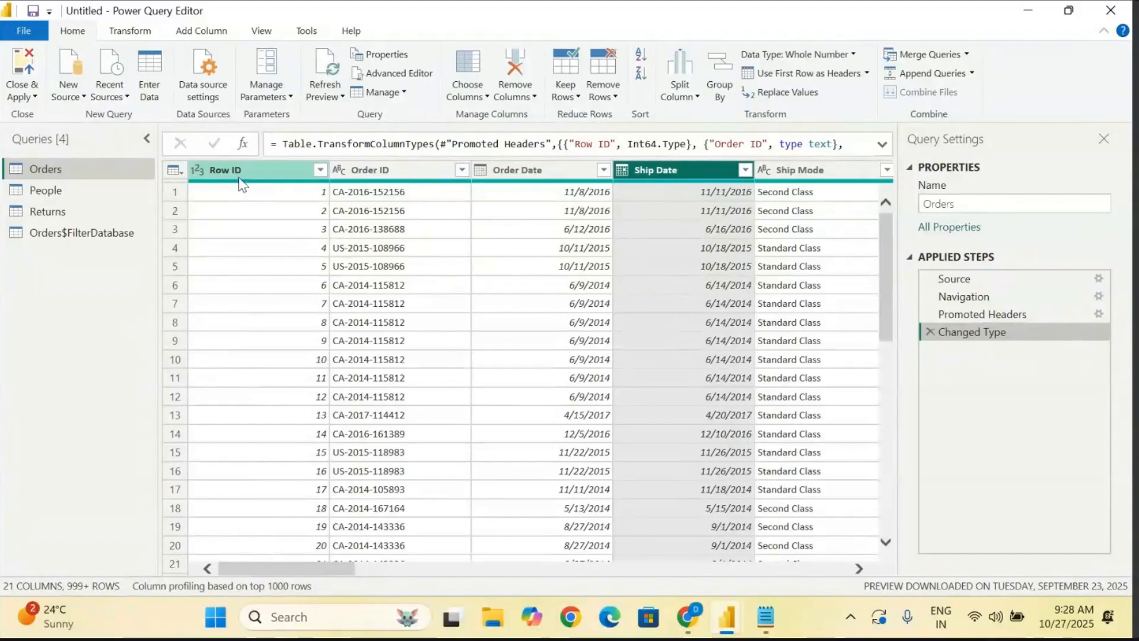
click(386, 171)
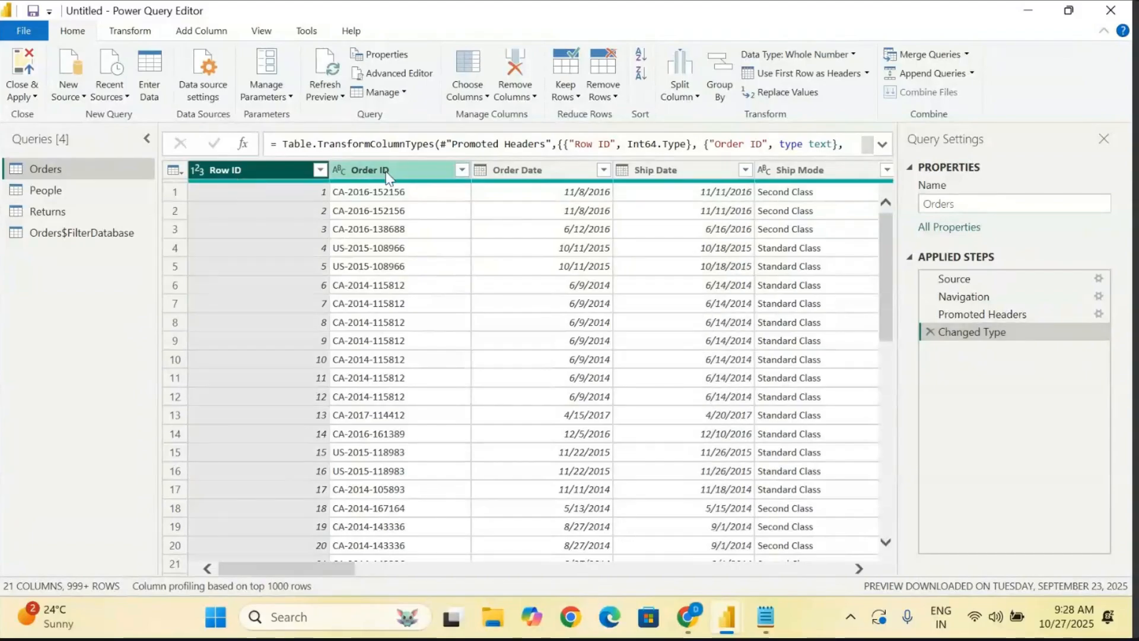
click(533, 181)
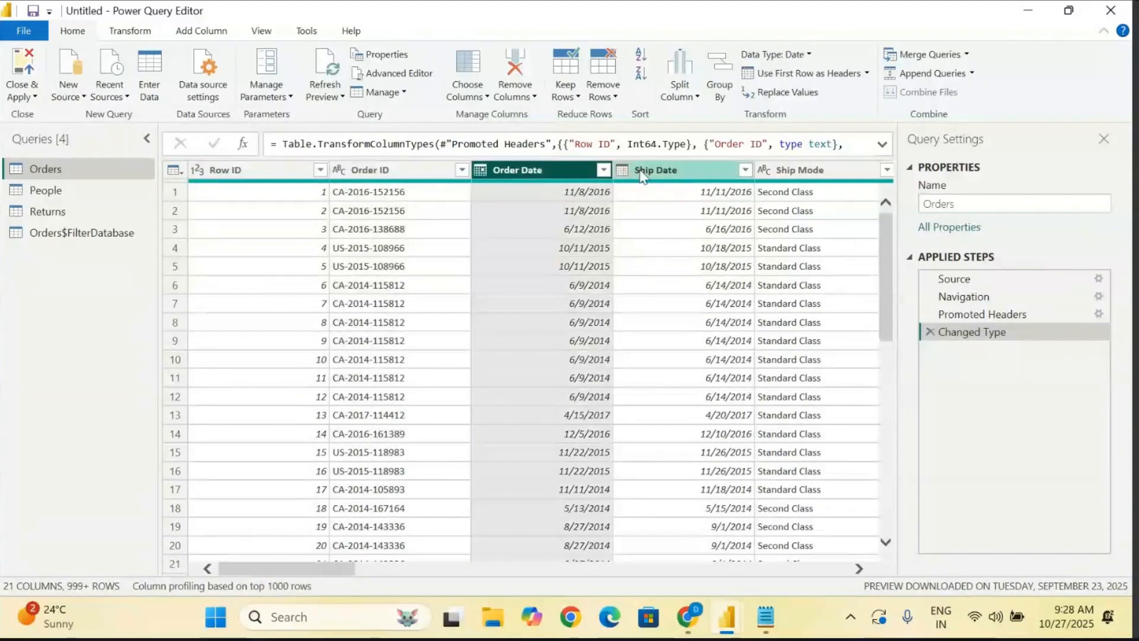
click(702, 175)
click(255, 175)
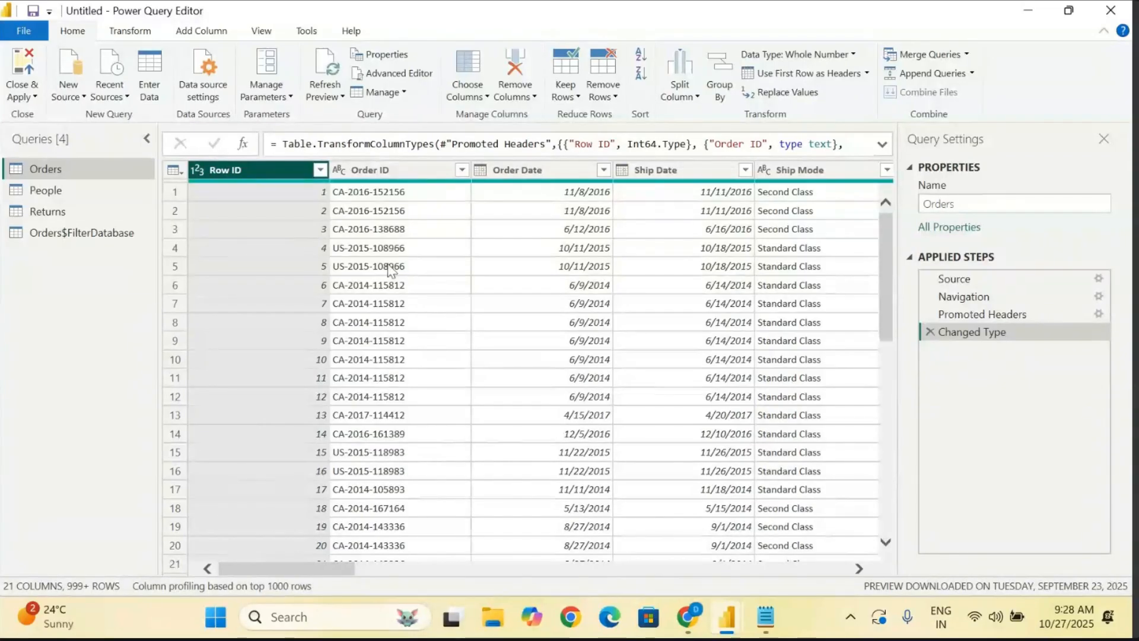
ctrl+click(394, 176)
ctrl+click(541, 174)
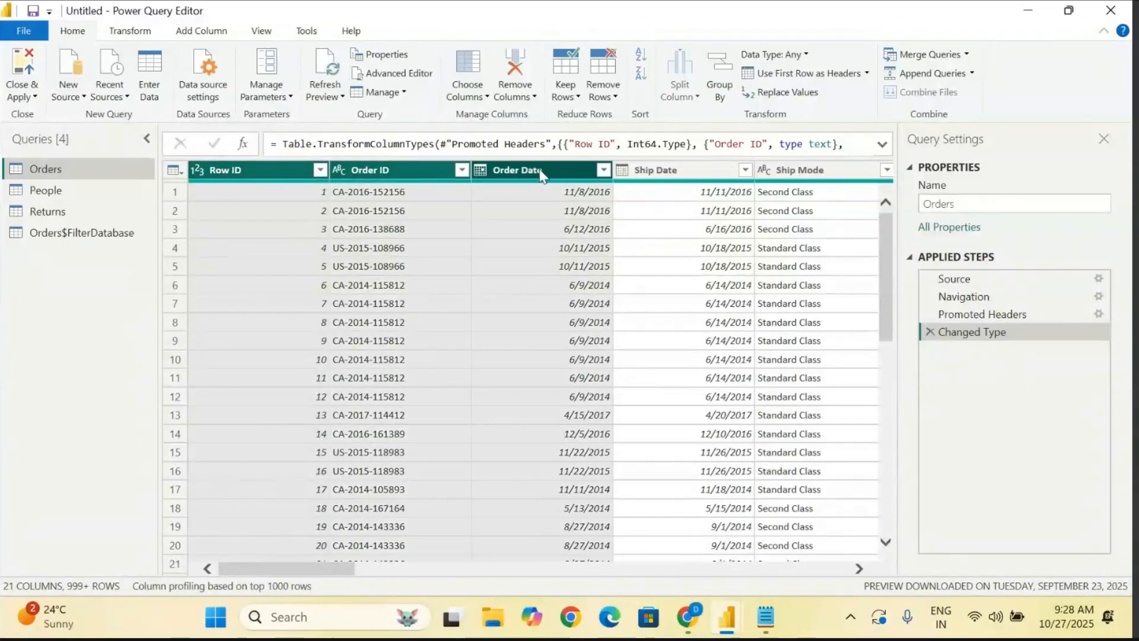
scroll(798, 382, right, 10)
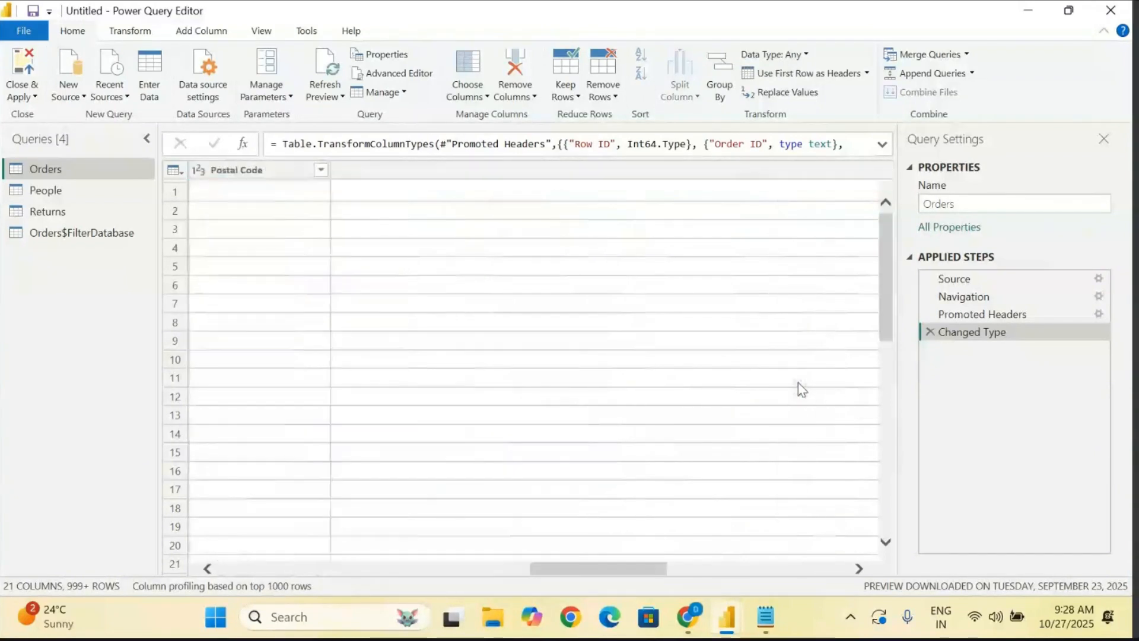
click(658, 172)
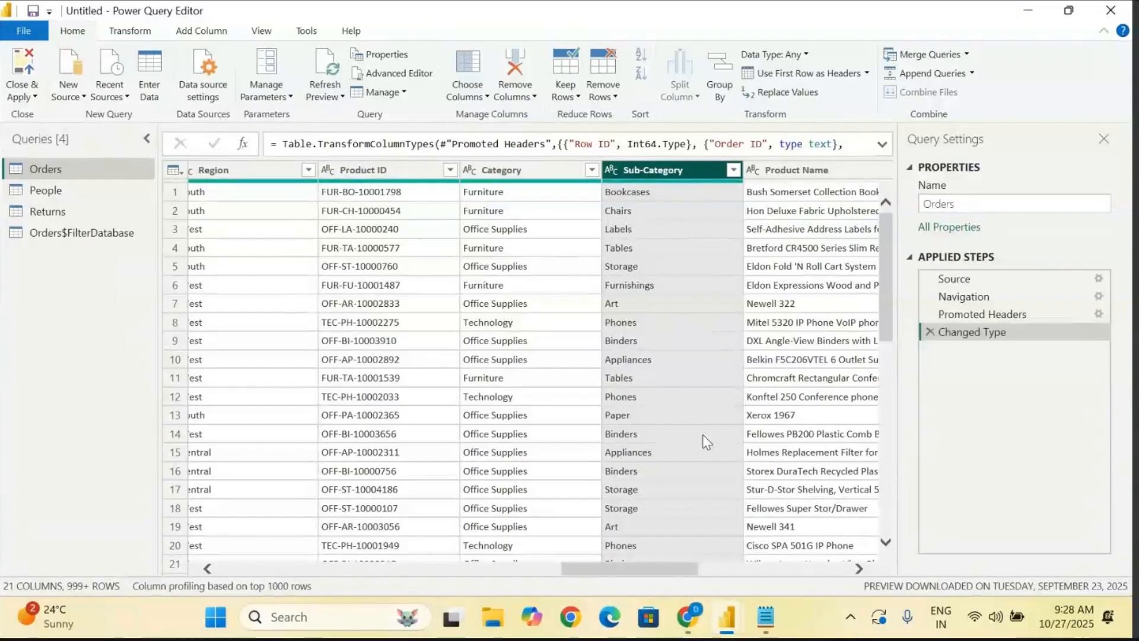
right_click(659, 184)
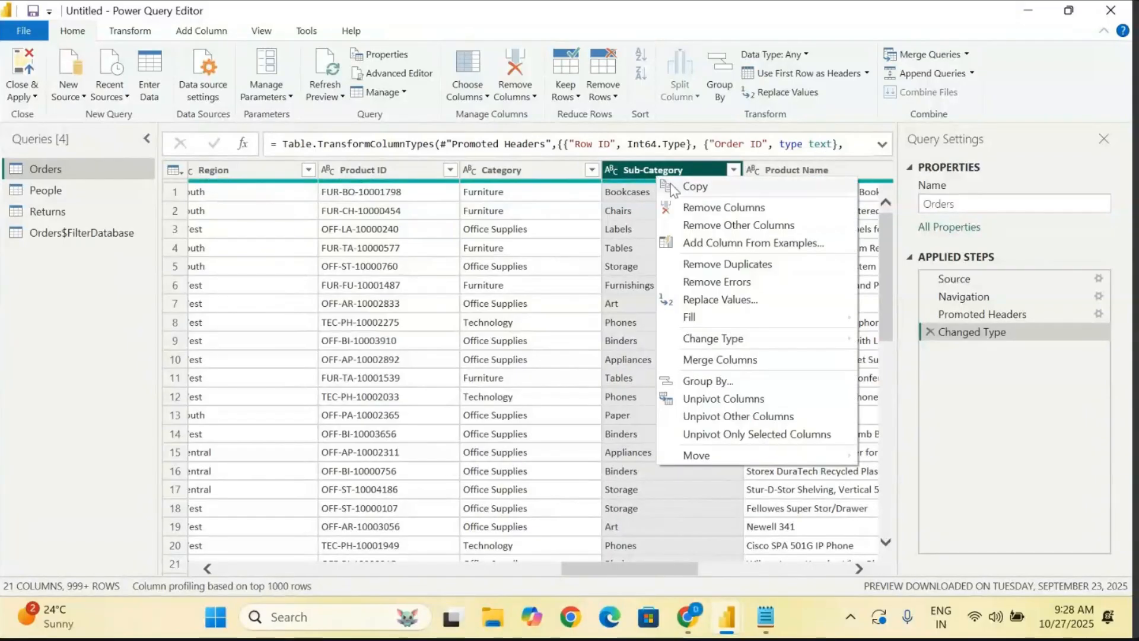
click(741, 208)
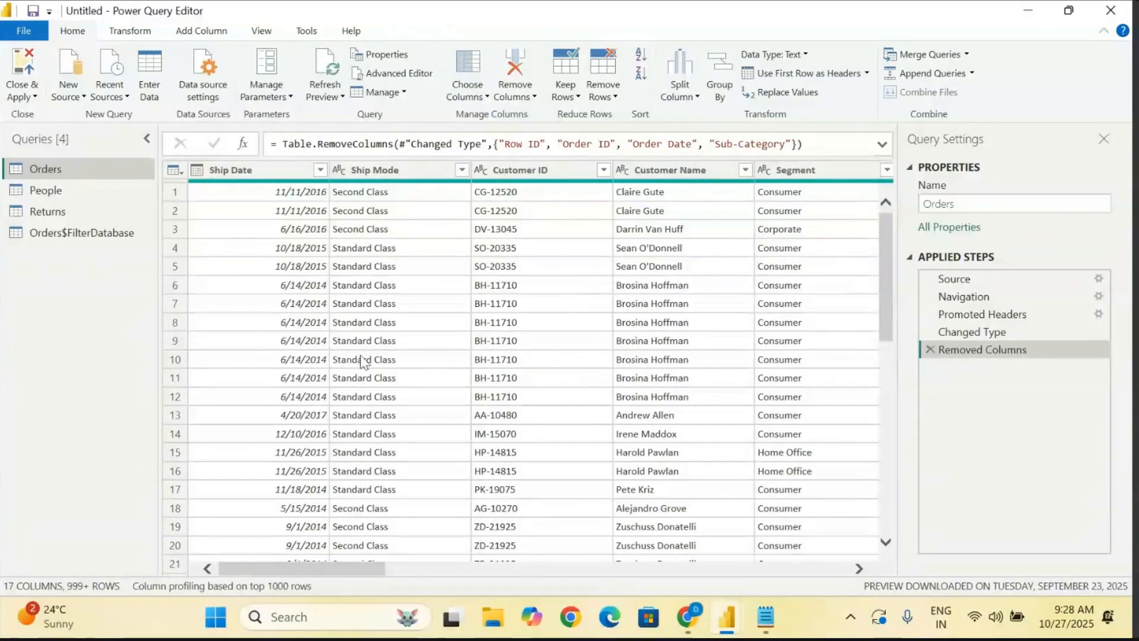
click(931, 350)
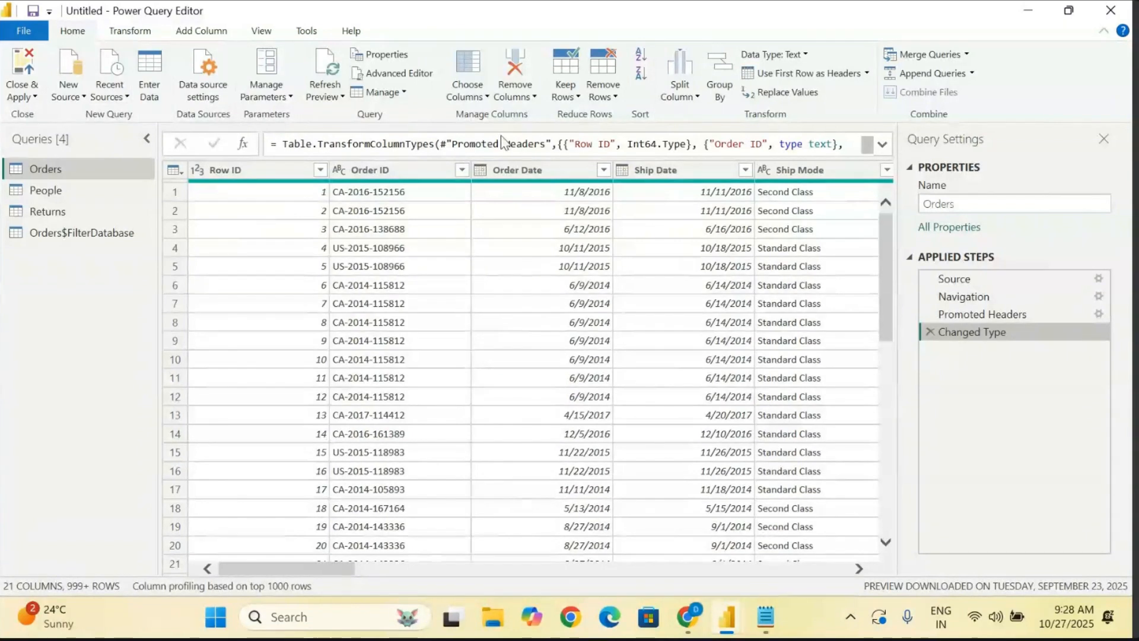
- Remove the Region column from the Orders query with the Remove Columns command
click(530, 95)
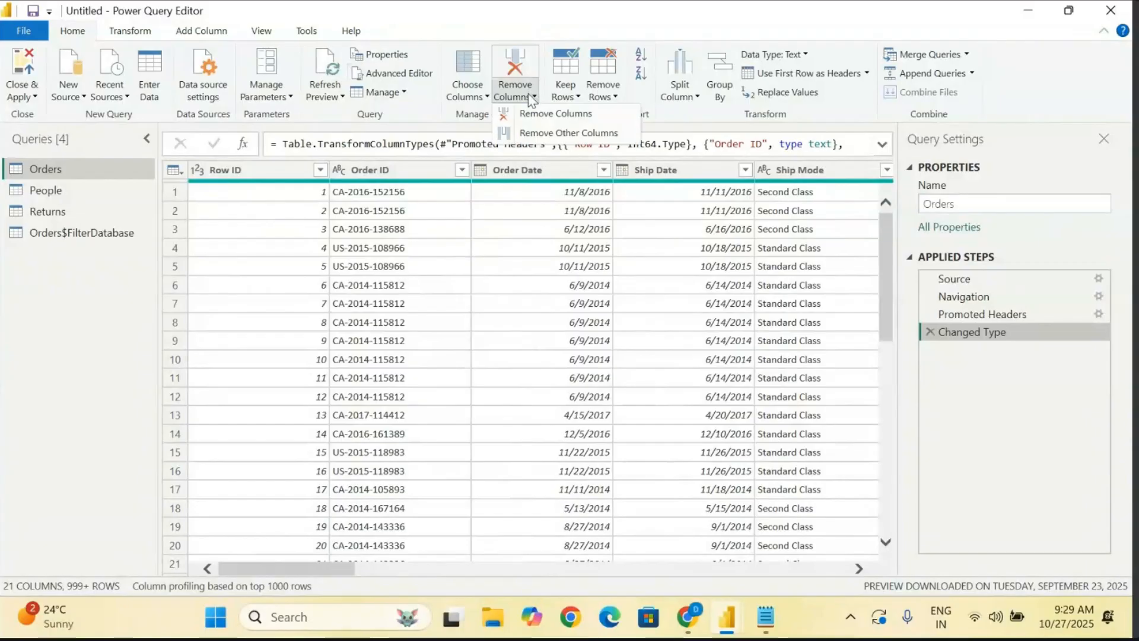
click(563, 114)
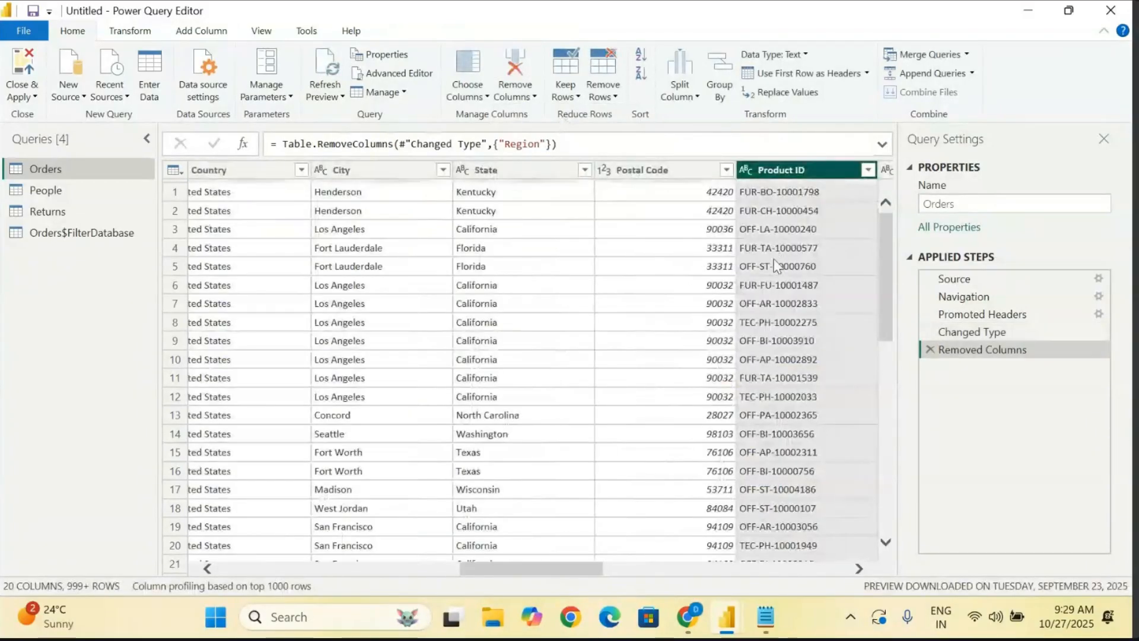
scroll(702, 359, right, 5)
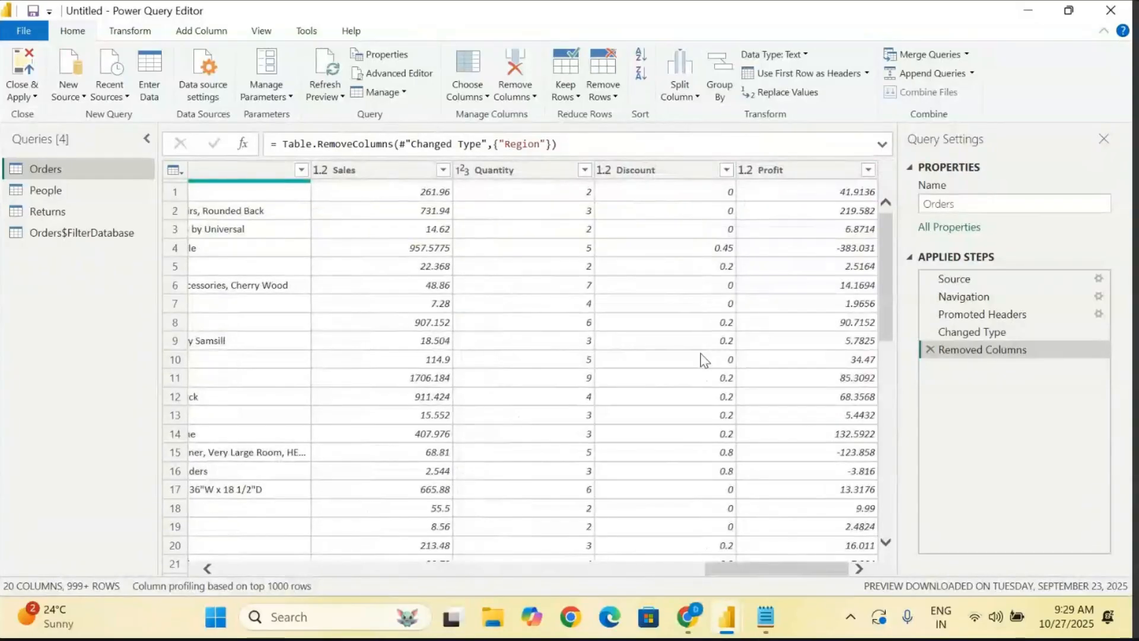
- Remove the Row ID column from the Orders query with the Remove Columns command
scroll(702, 359, left, 10)
click(251, 176)
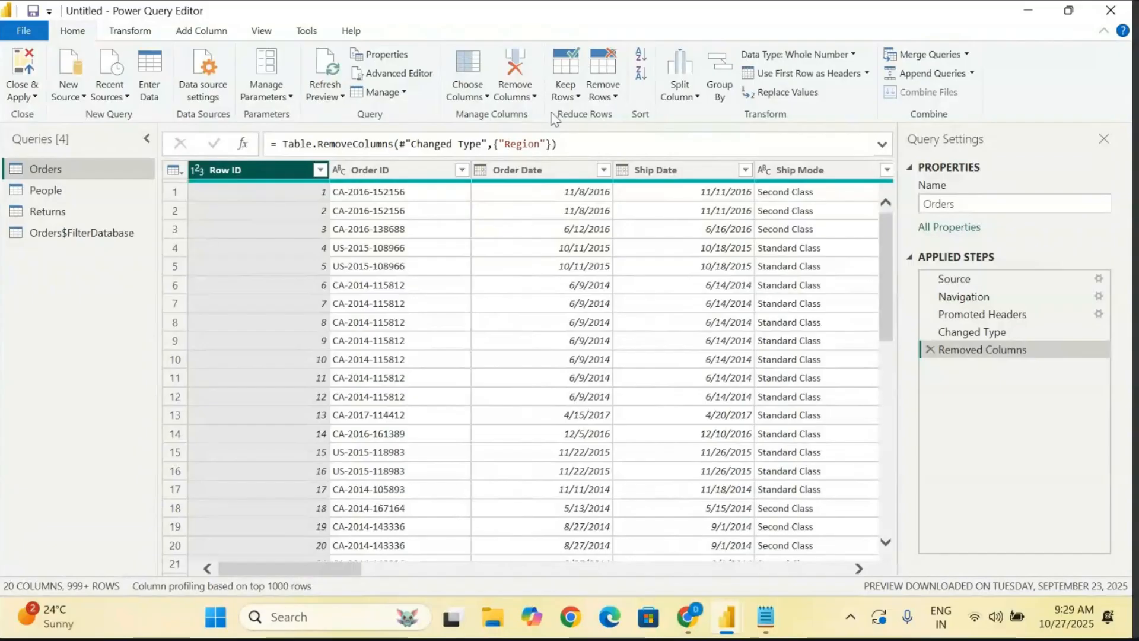
click(530, 96)
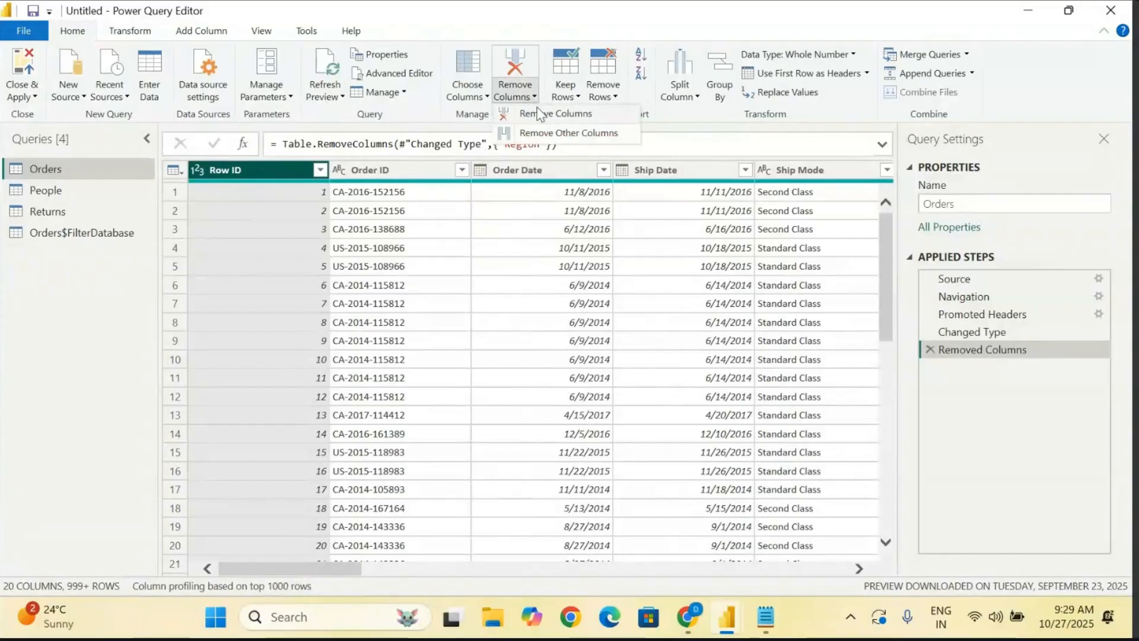
click(540, 113)
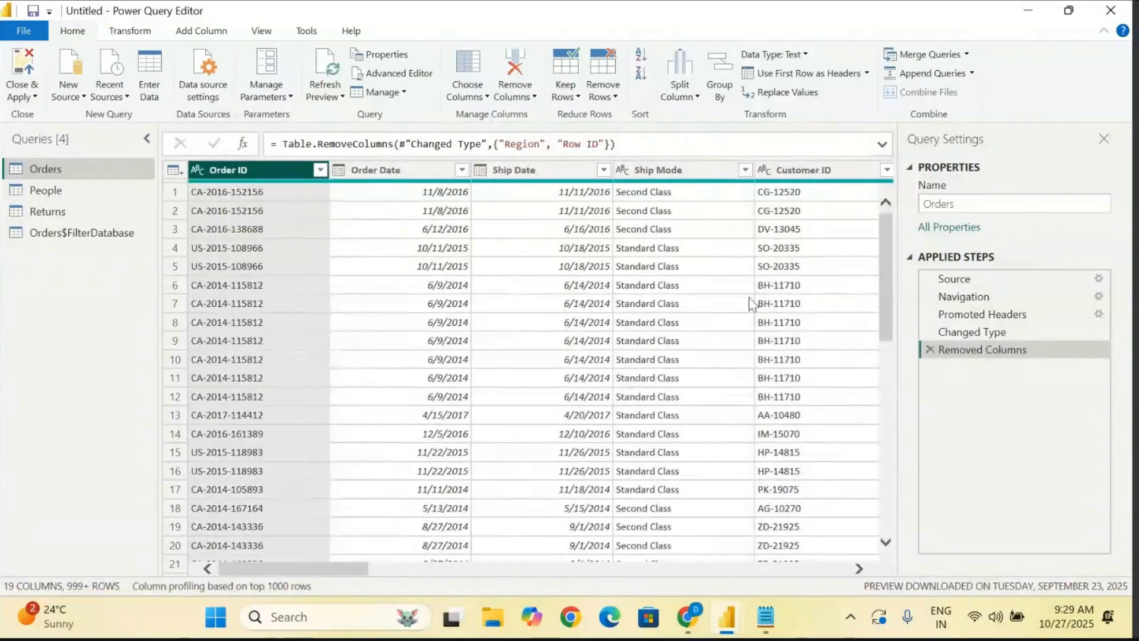
- Remove the Order Date, Ship Date and Ship Mode columns from the Orders query in one operation
click(389, 171)
ctrl+click(522, 170)
ctrl+click(675, 166)
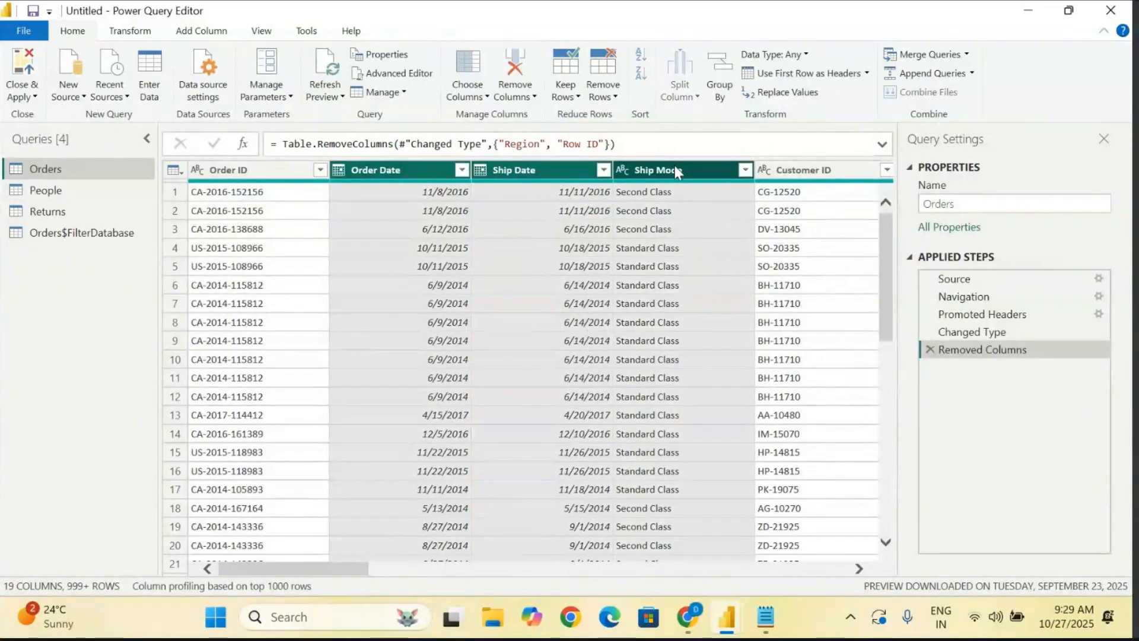
click(526, 91)
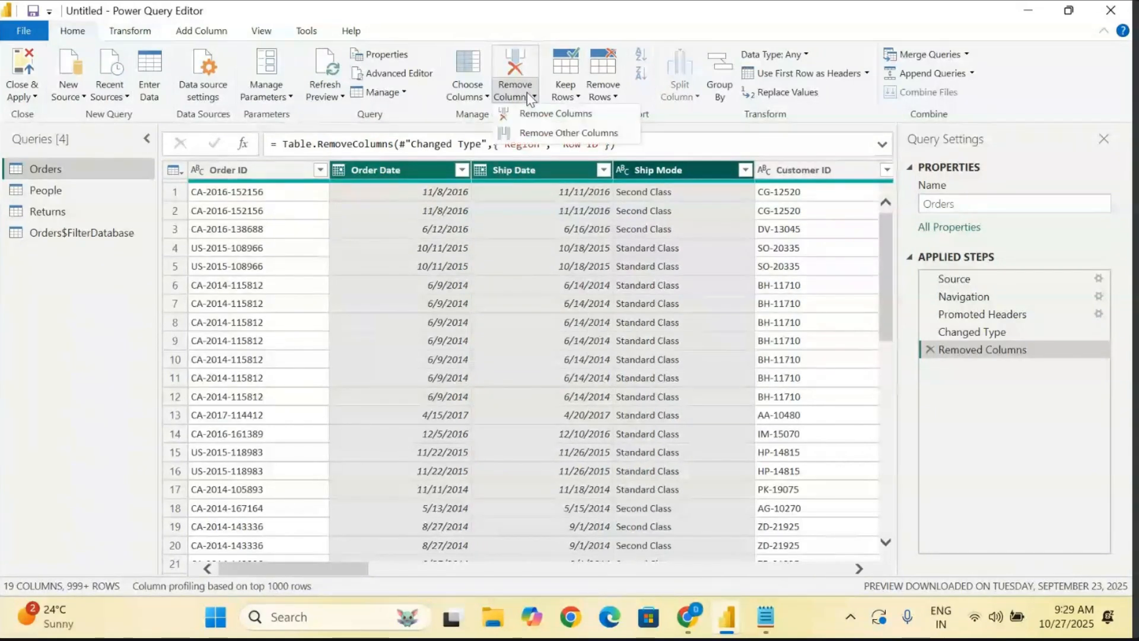
click(549, 115)
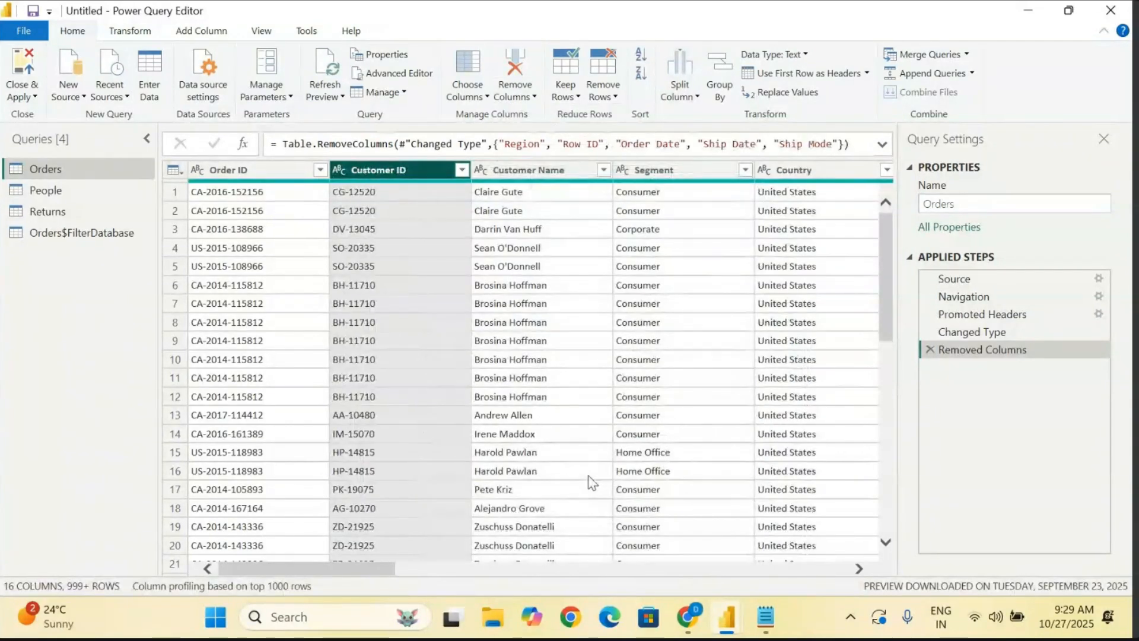
- Keep only the Product Name and Sales columns of the Orders query with the Remove Other Columns command
scroll(592, 482, right, 6)
scroll(592, 482, right, 4)
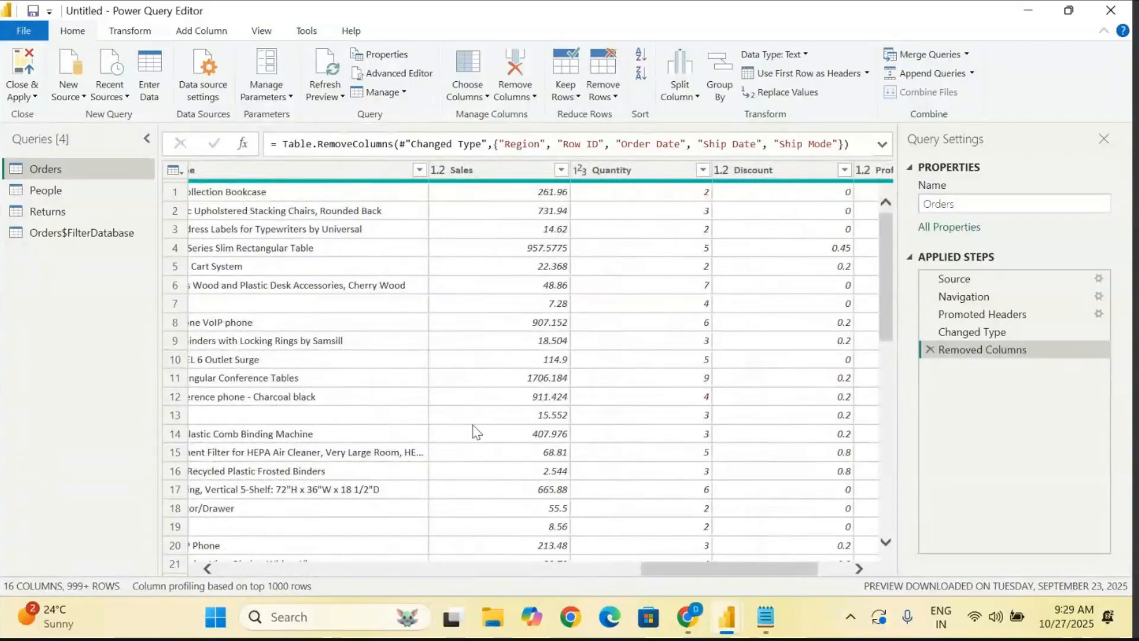
scroll(473, 432, left, 3)
click(475, 170)
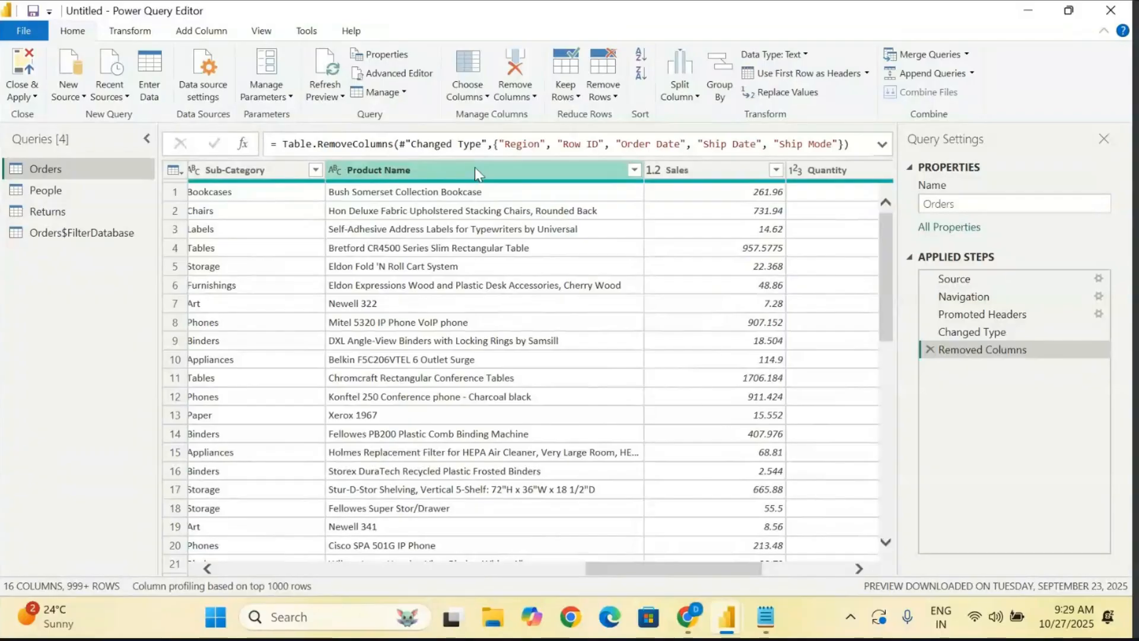
ctrl+click(715, 172)
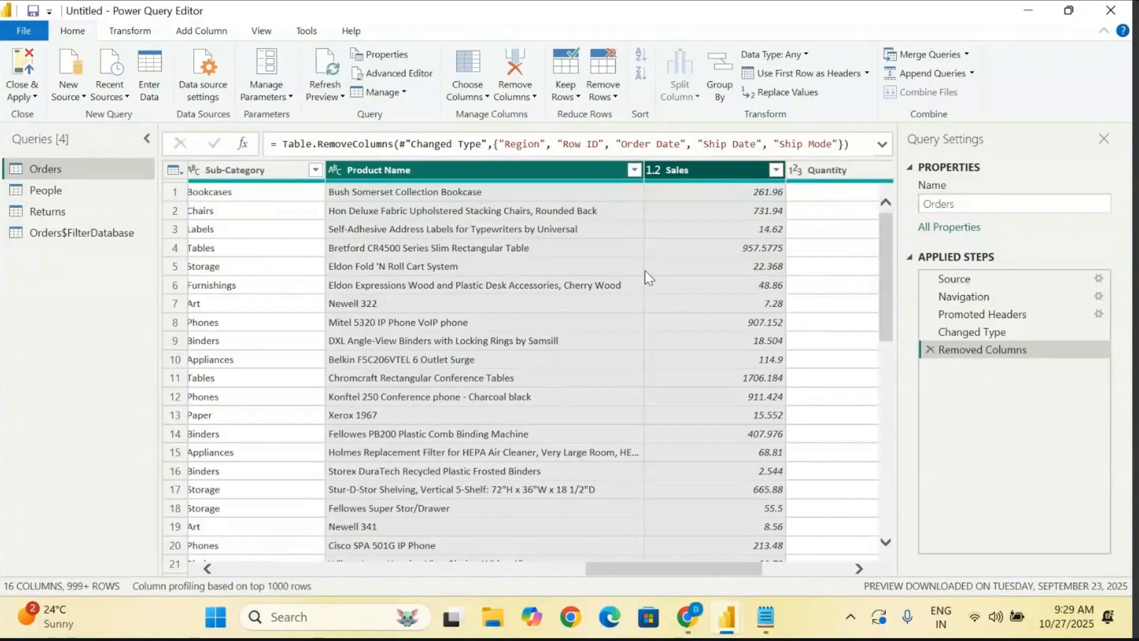
scroll(642, 279, left, 3)
scroll(642, 279, right, 6)
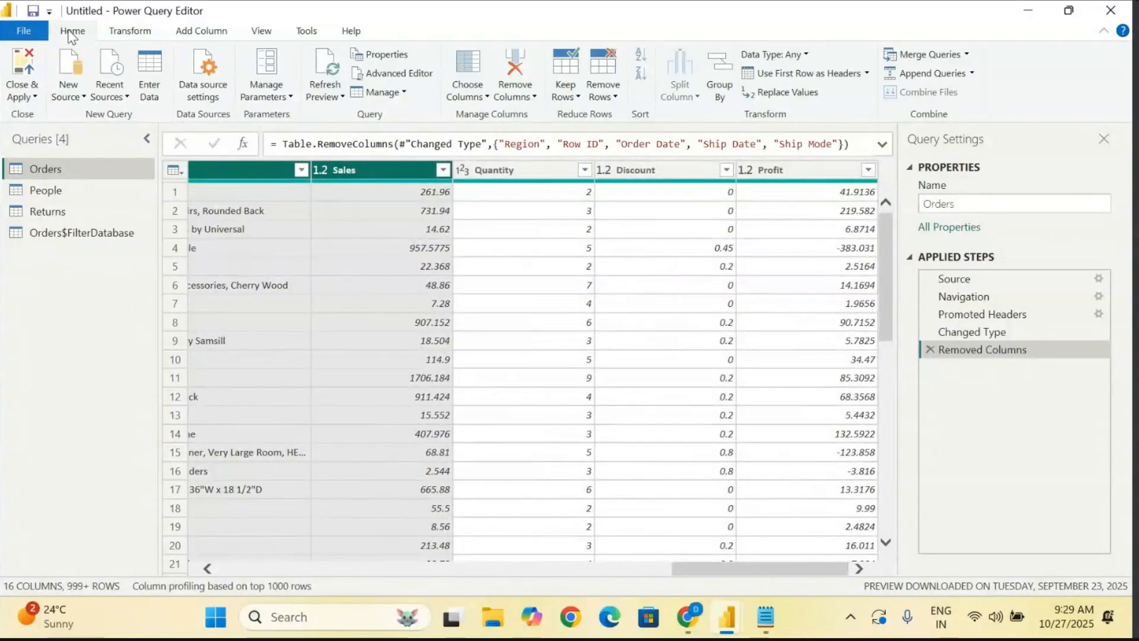
click(513, 95)
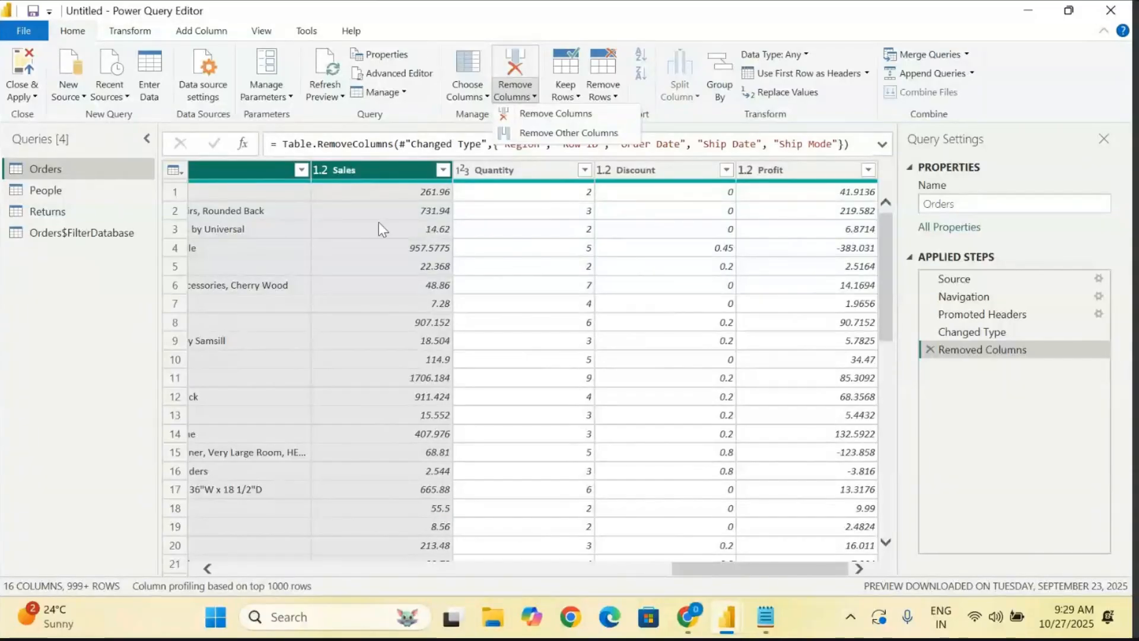
click(539, 134)
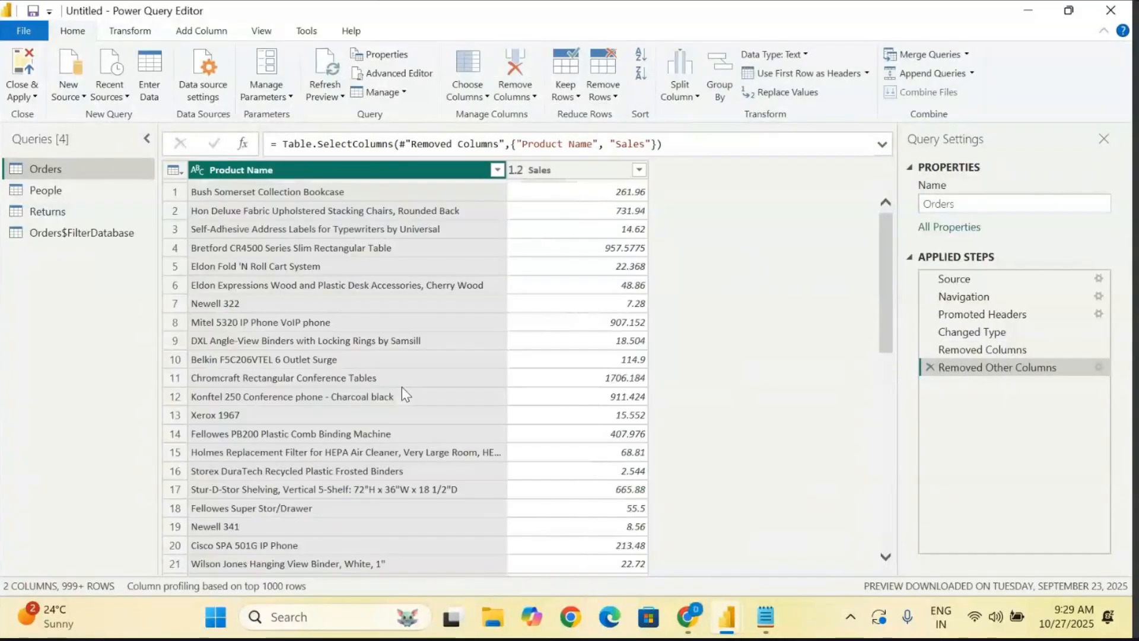
scroll(401, 387, down, 10)
scroll(401, 386, down, 10)
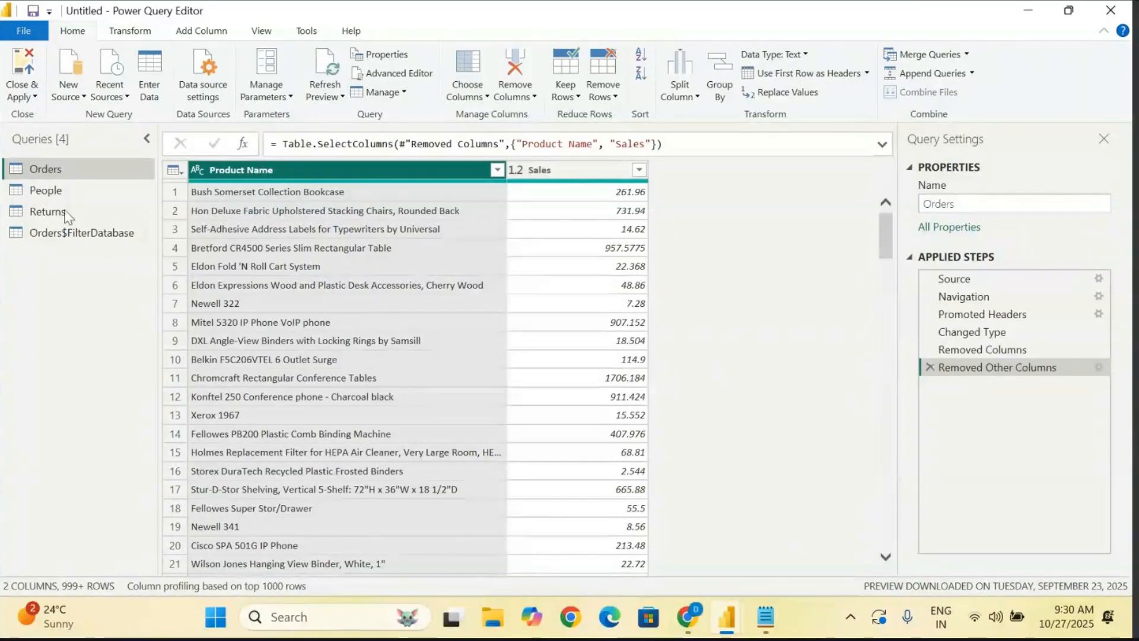
- Delete the Removed Other Columns and Removed Columns steps from the Orders query to restore all its columns
click(22, 94)
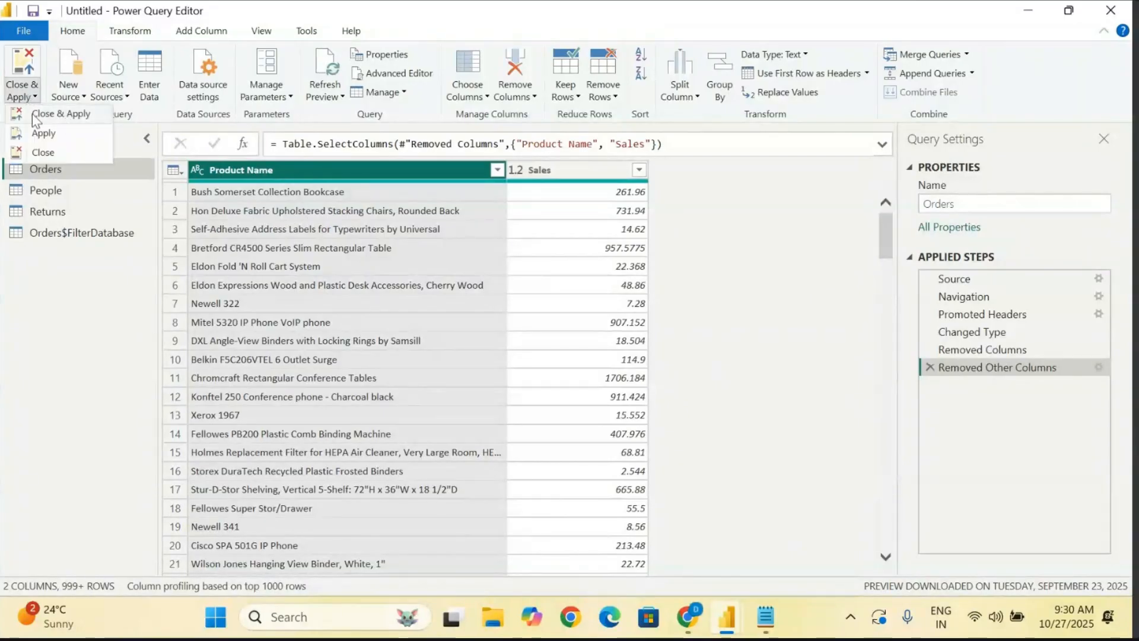
click(760, 239)
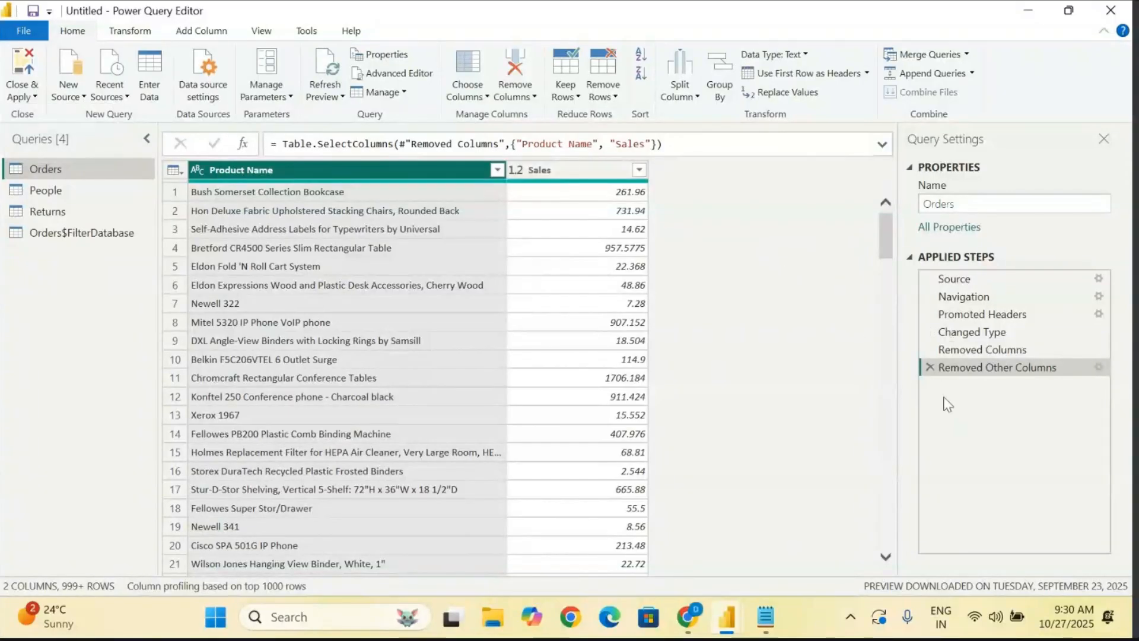
click(929, 367)
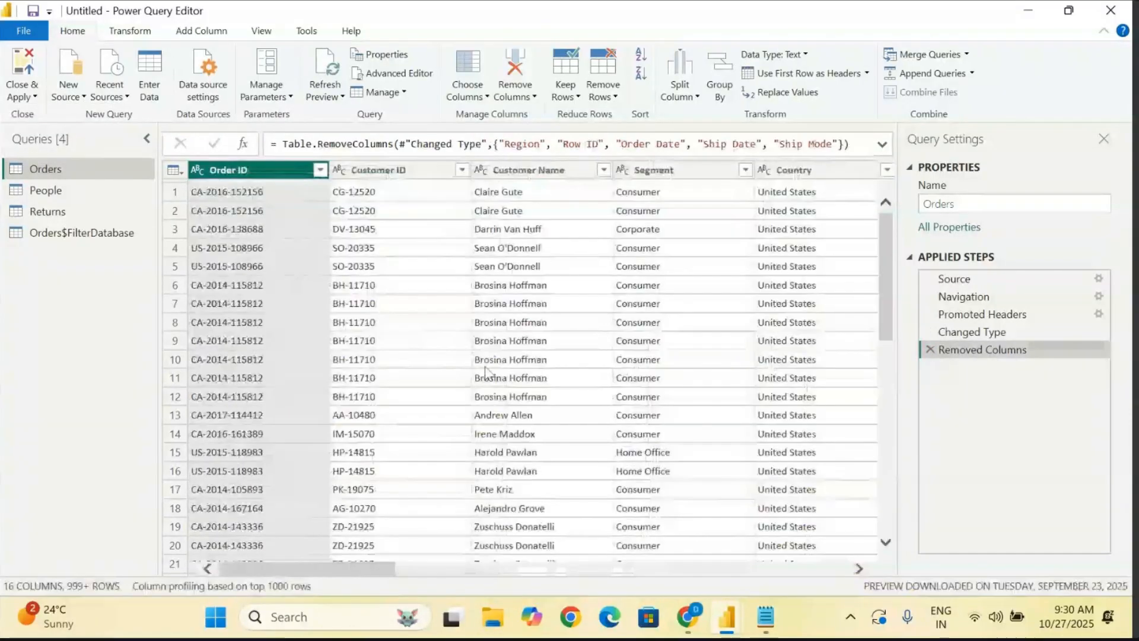
click(929, 350)
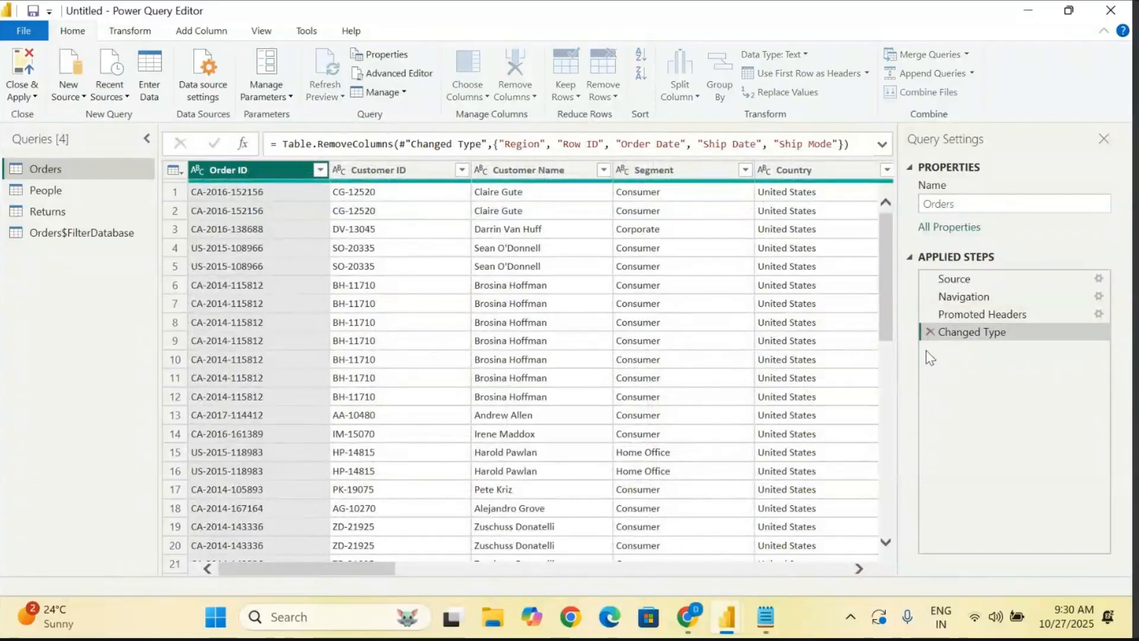
scroll(423, 420, right, 10)
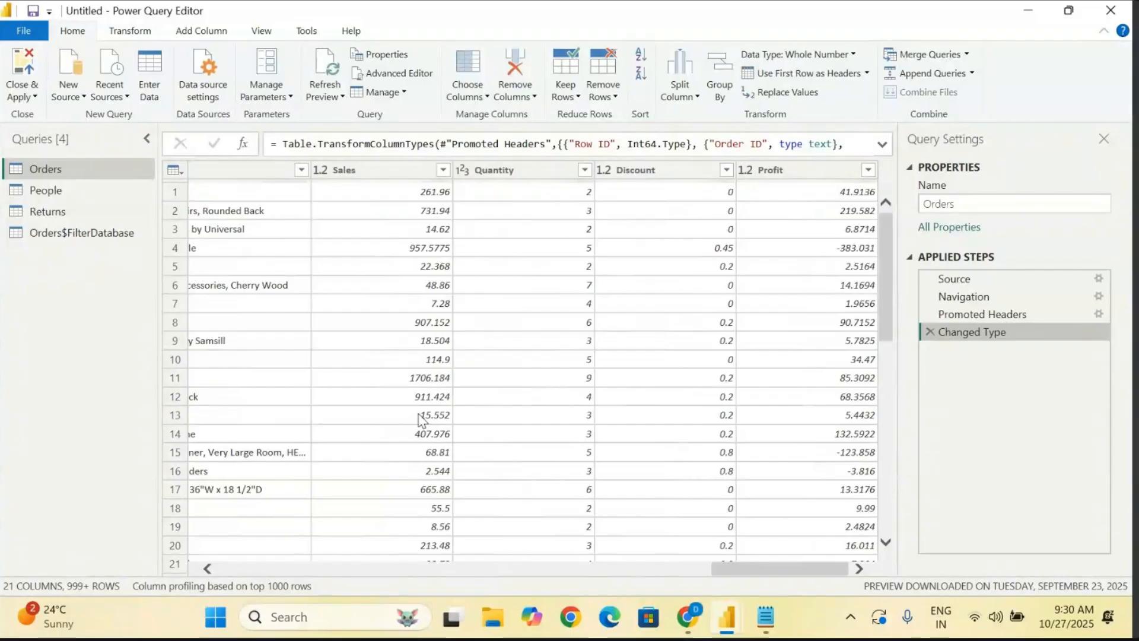
scroll(423, 420, left, 10)
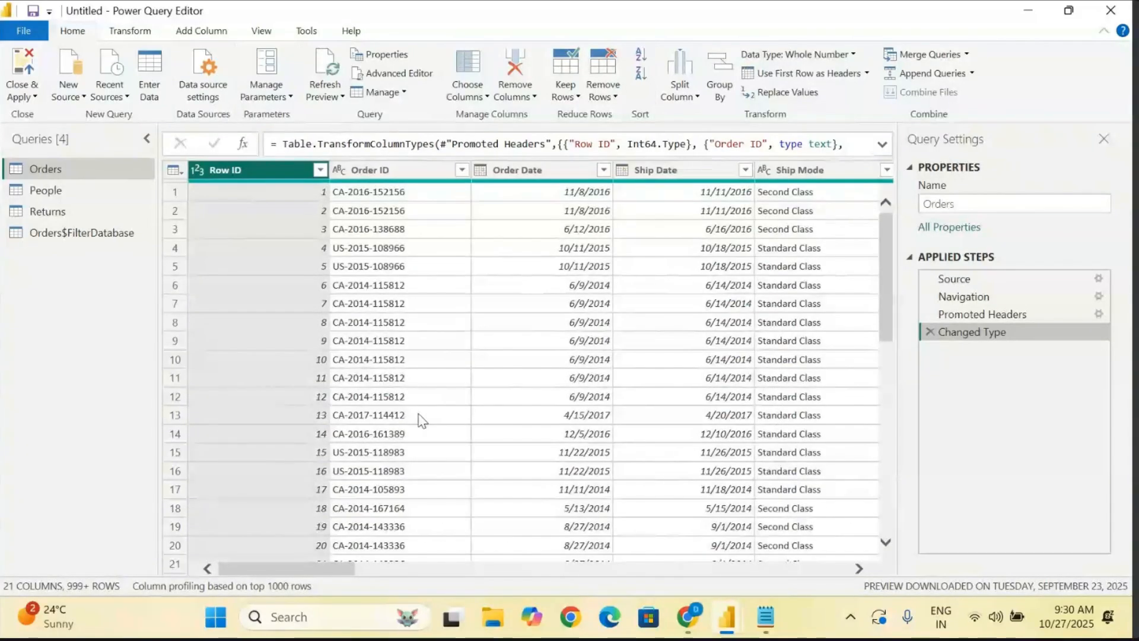
- Switch to the Notepad notes, highlight the Hide(Future Requirements) text in the Projects - Data heading, and return to the Power Query Editor
click(766, 617)
click(405, 462)
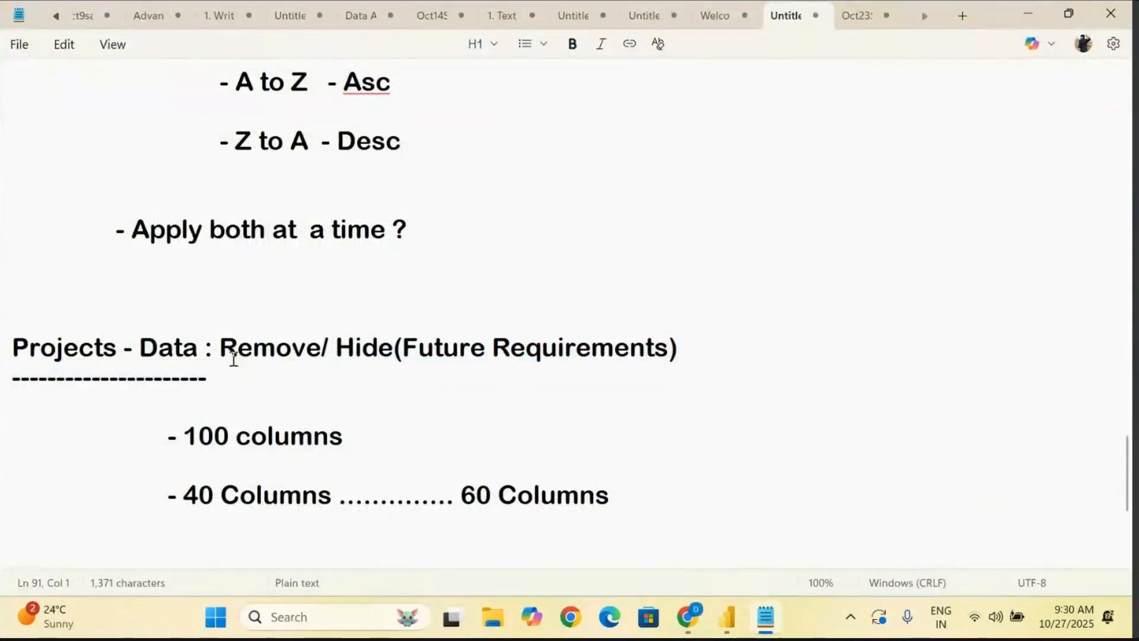
drag(219, 347, 832, 401)
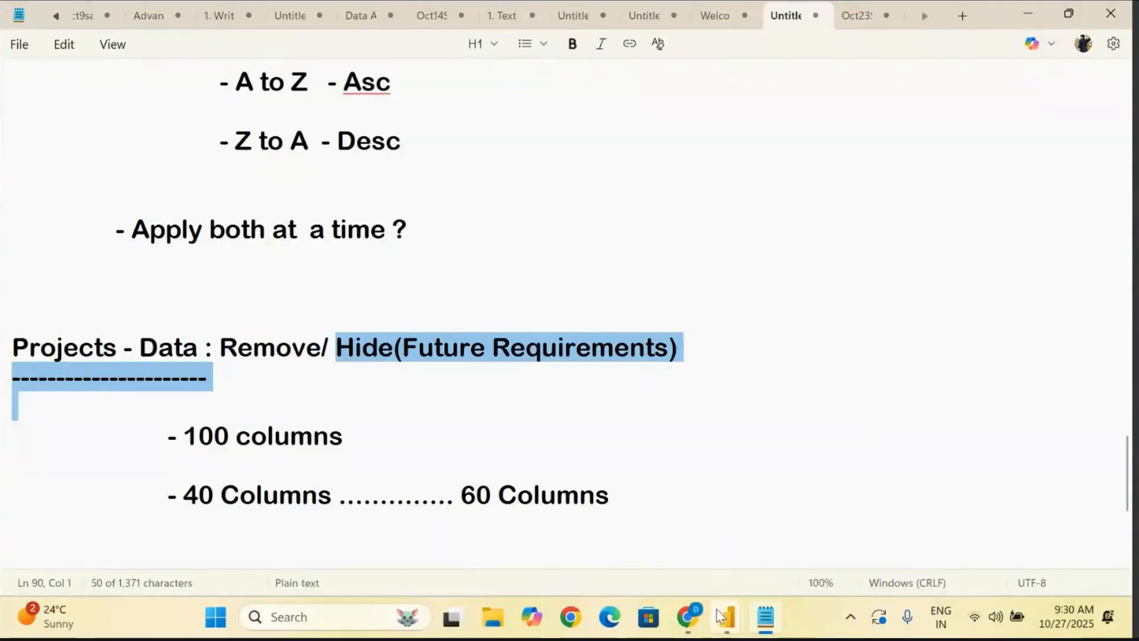
mouse_move(720, 616)
click(819, 518)
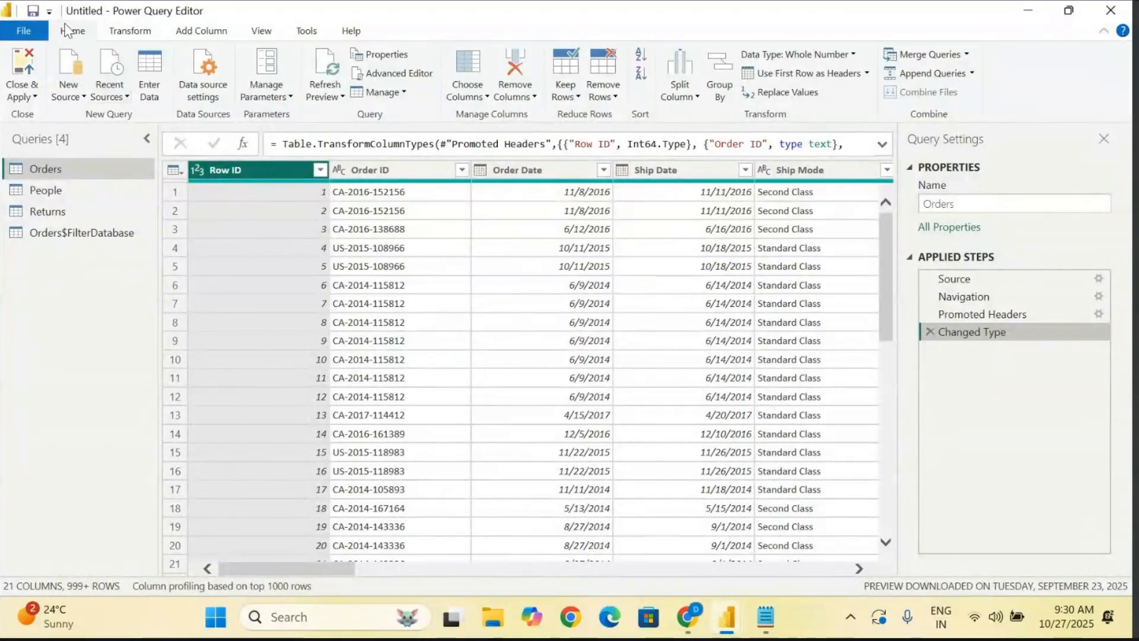
- Jump to the Sales column of the Orders query with Go to Column
click(475, 96)
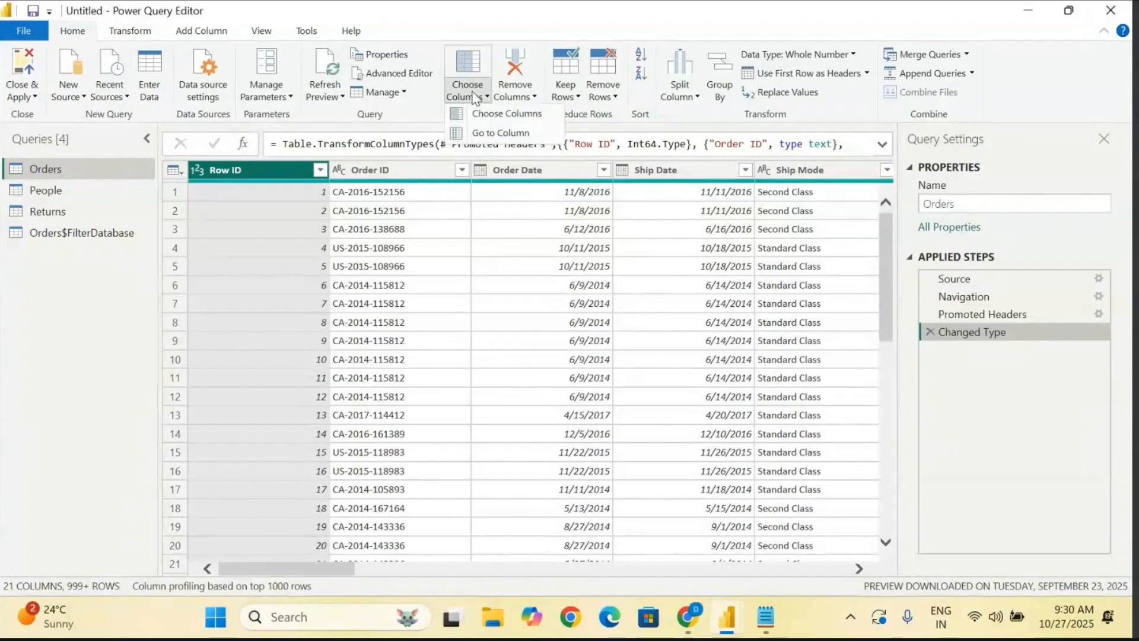
click(493, 135)
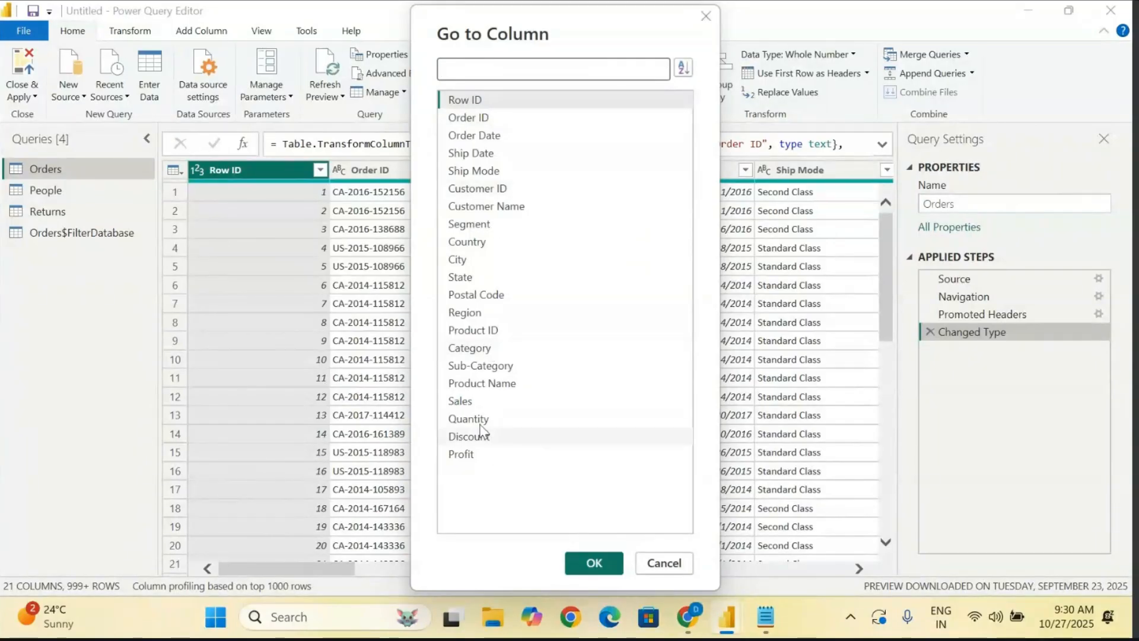
click(468, 401)
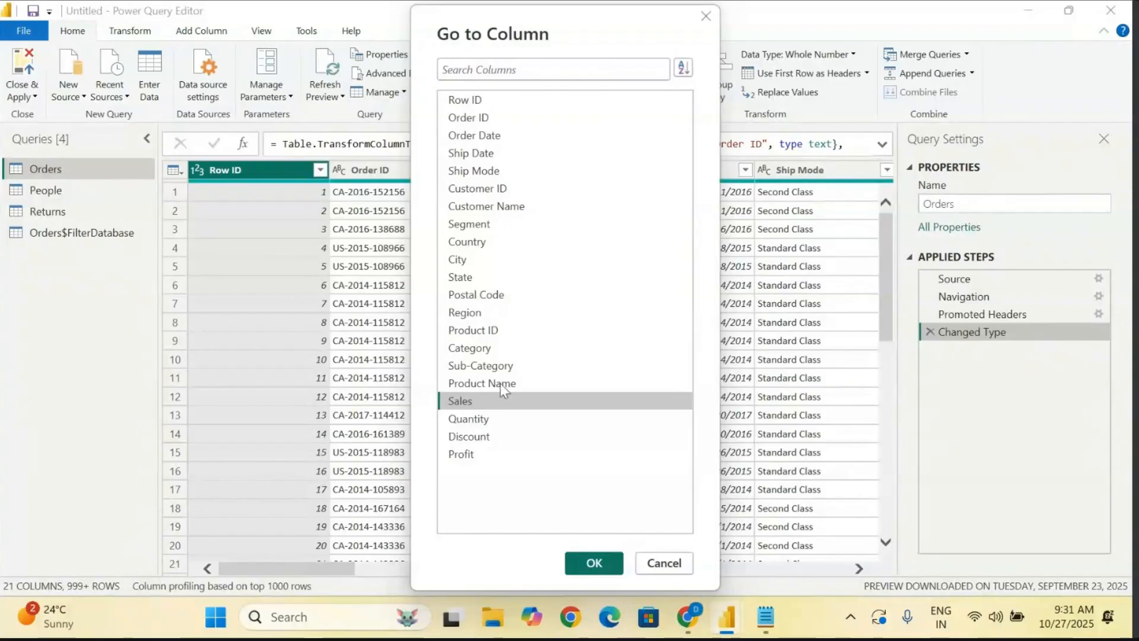
click(596, 566)
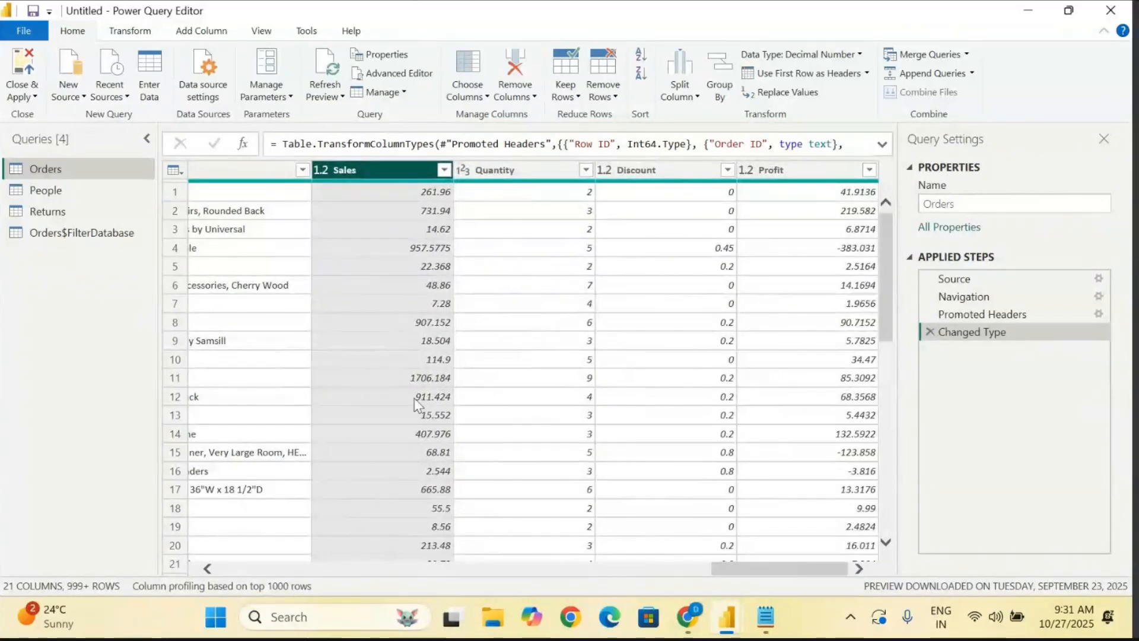
scroll(419, 405, left, 10)
scroll(418, 405, right, 5)
scroll(419, 405, left, 20)
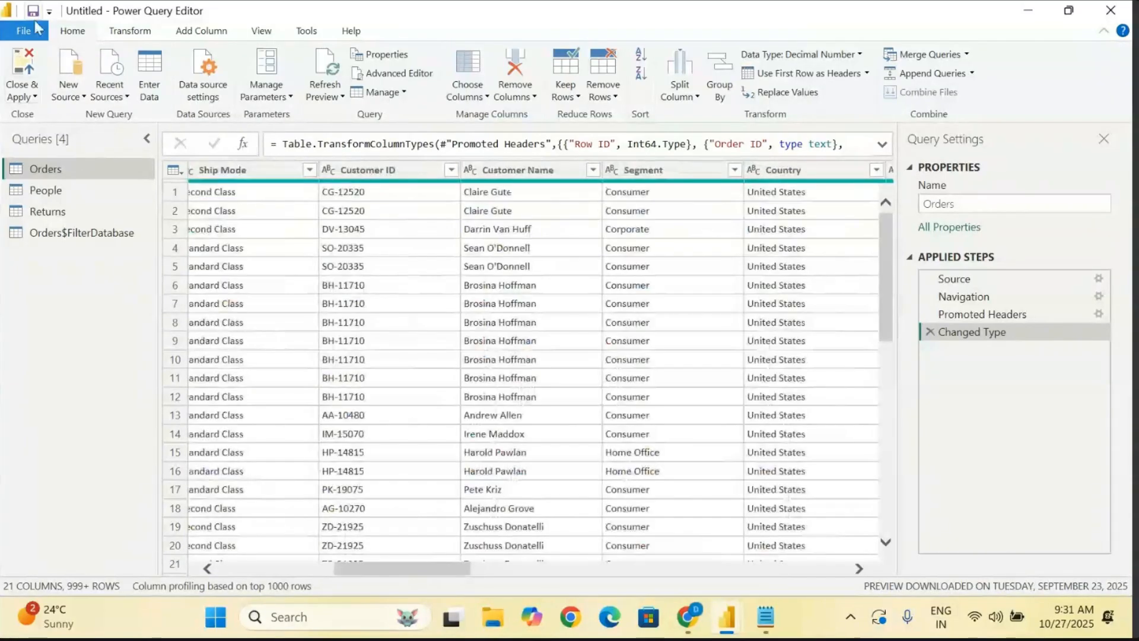
- Jump to the Sub-Category column of the Orders query with Go to Column
click(468, 91)
click(515, 134)
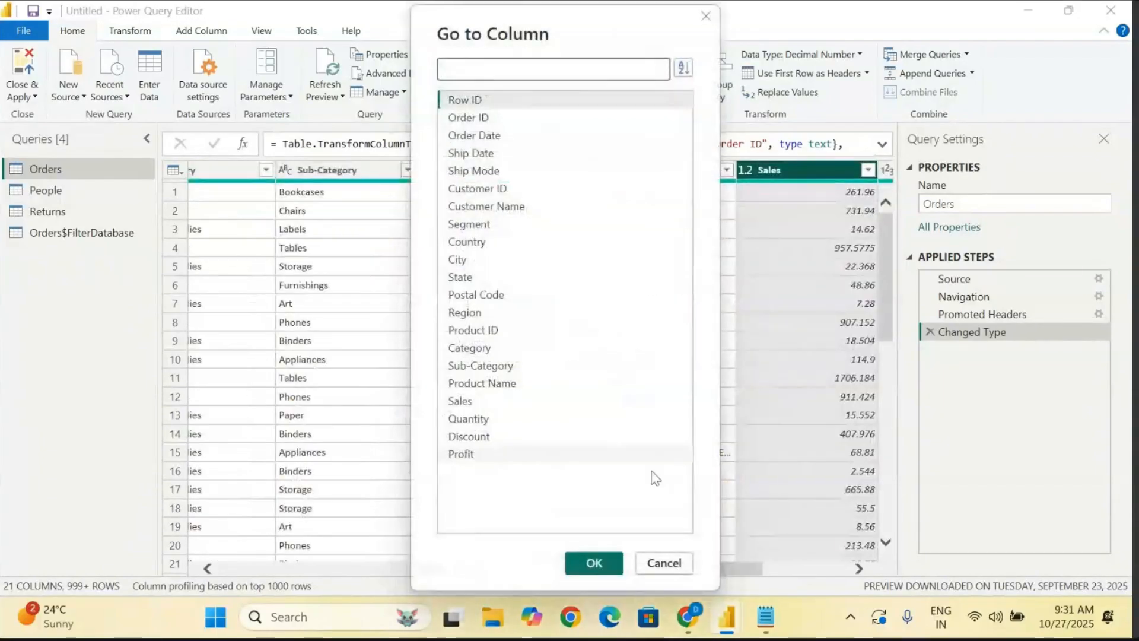
click(503, 368)
click(587, 561)
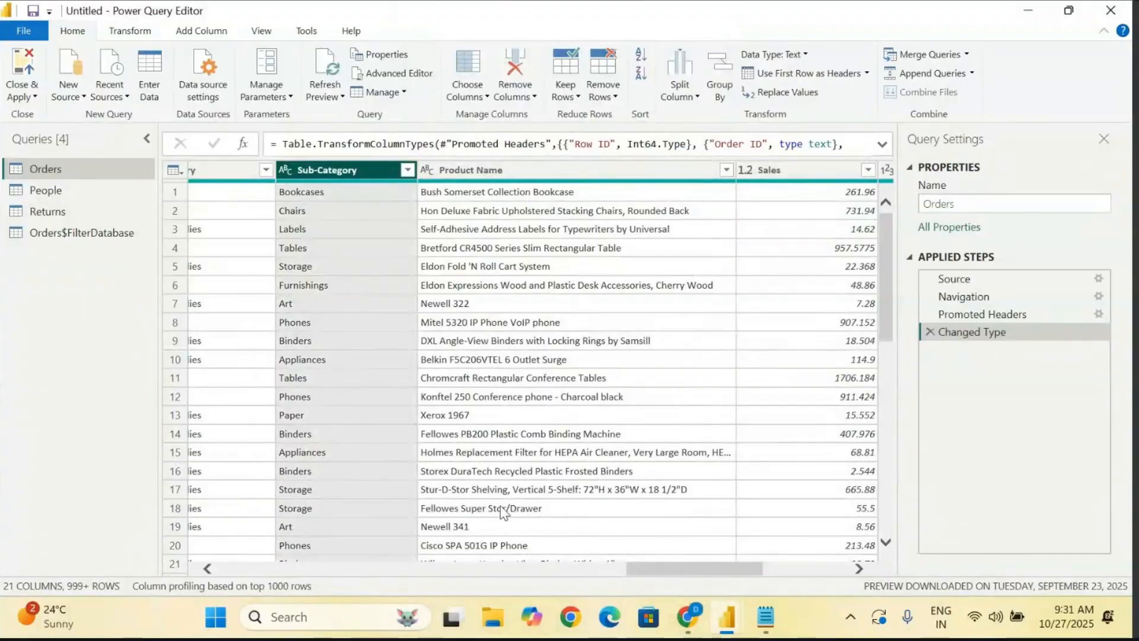
- Open Choose Columns for the Orders query and exclude the Row ID, Segment and Postal Code columns
drag(656, 564, 274, 585)
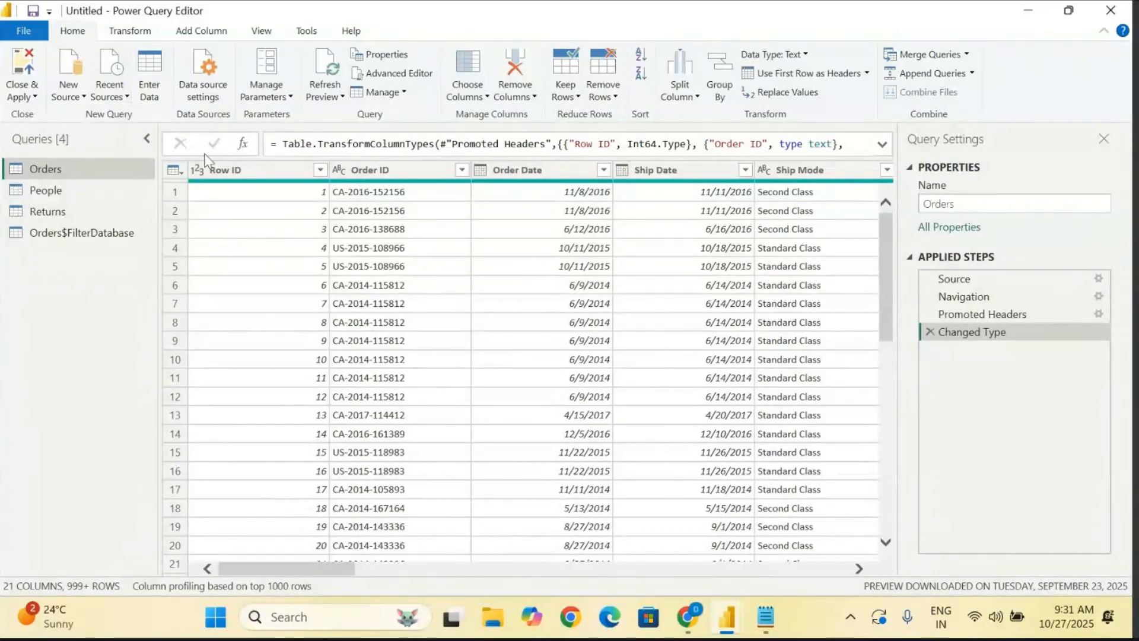
click(469, 96)
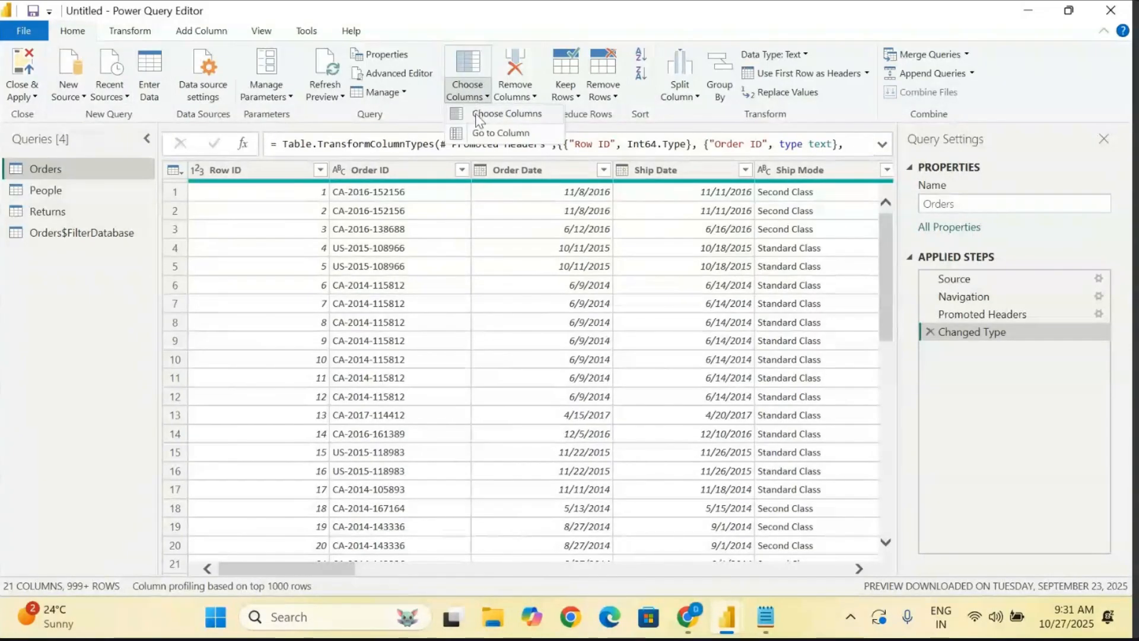
click(506, 116)
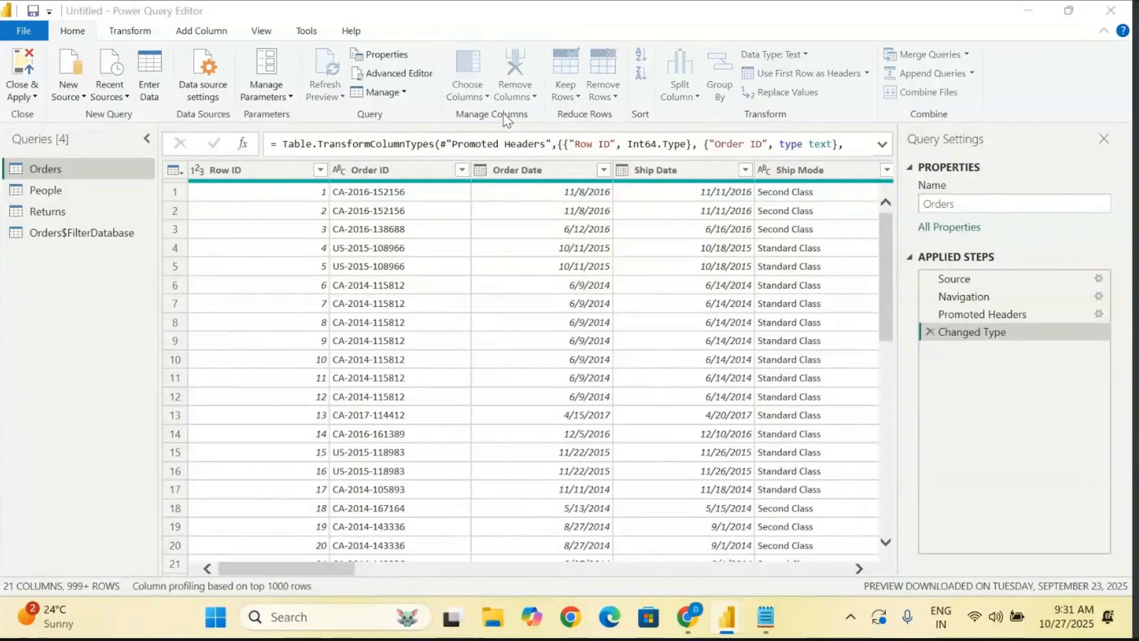
scroll(501, 392, down, 1)
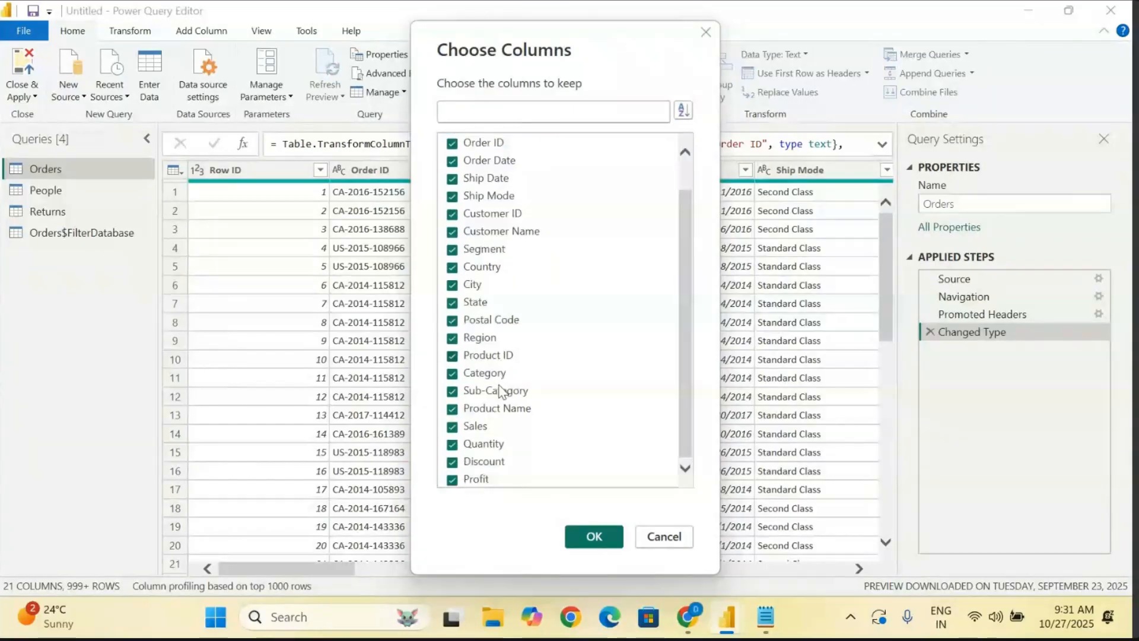
scroll(501, 392, up, 1)
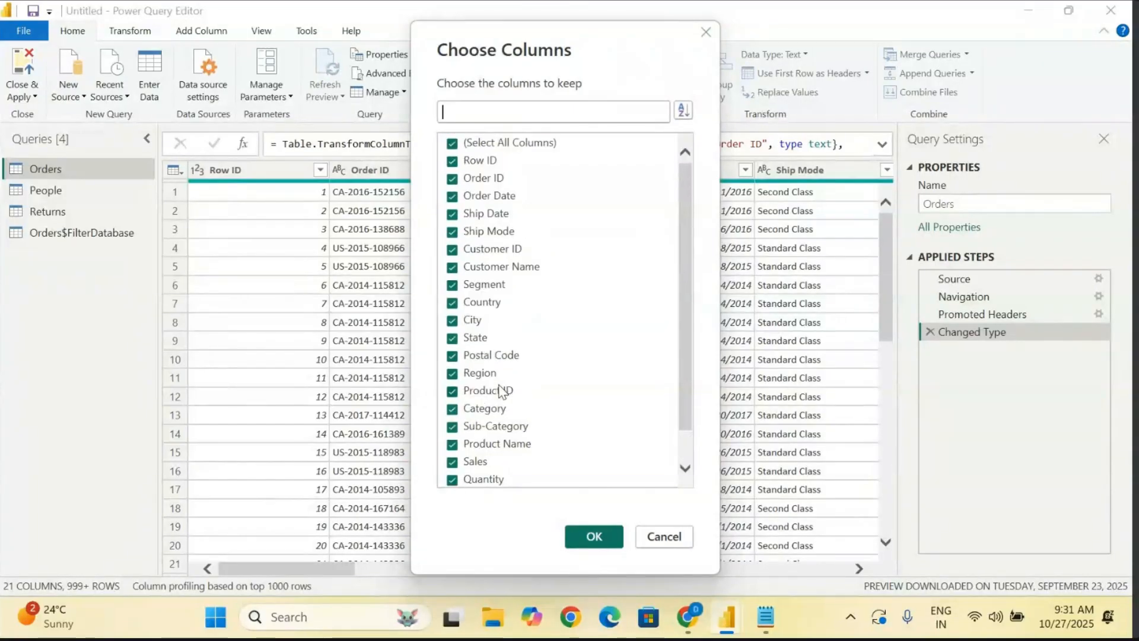
click(452, 161)
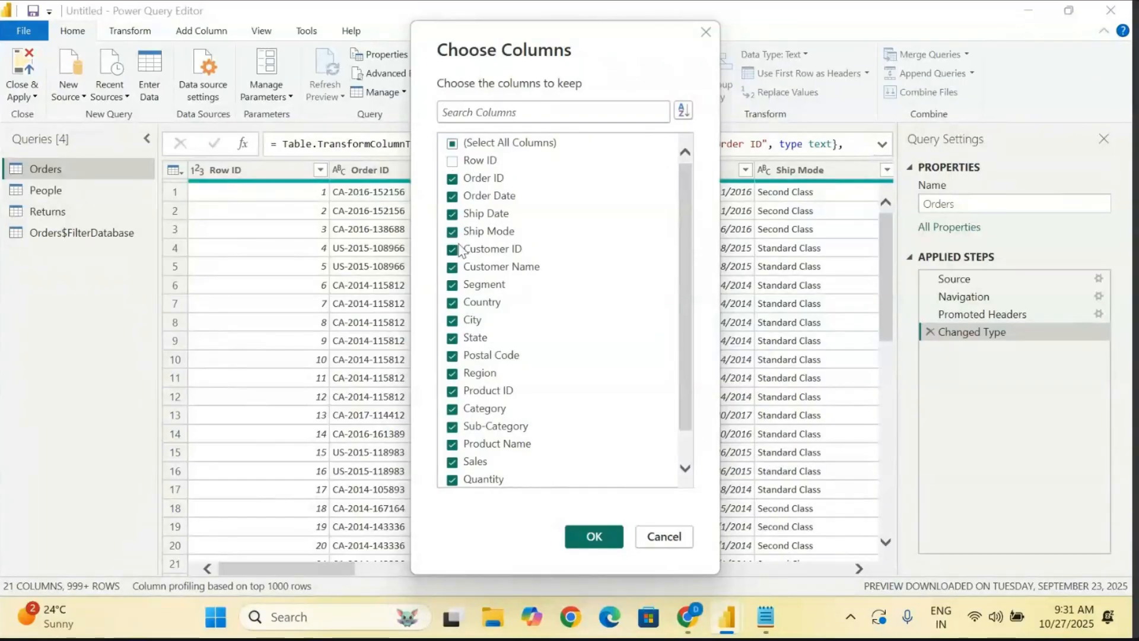
scroll(454, 291, down, 1)
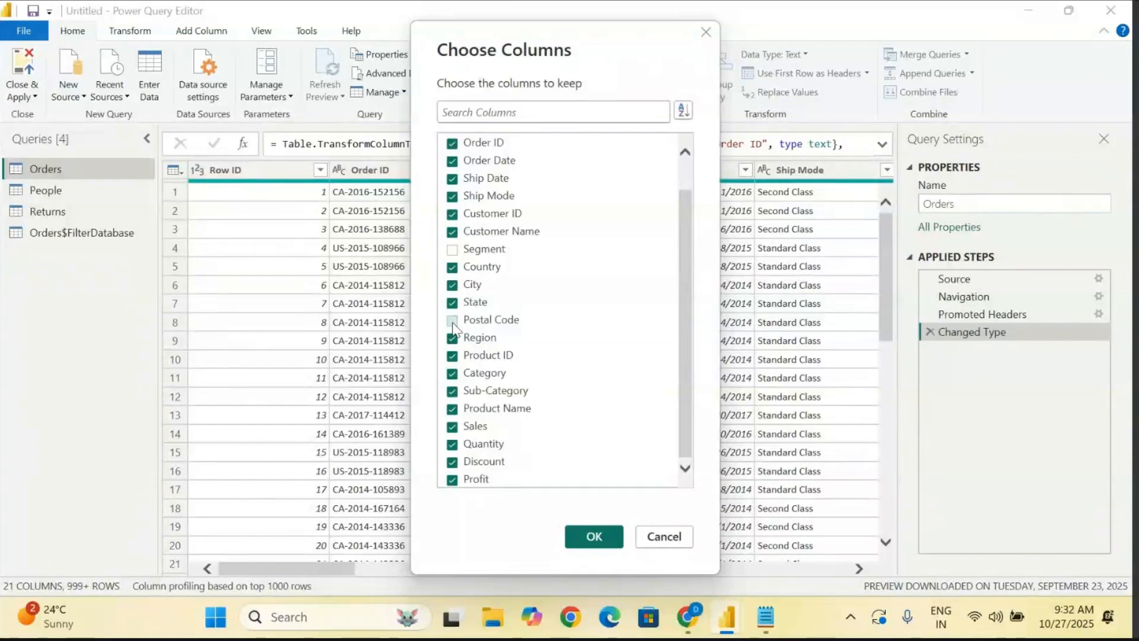
scroll(453, 328, up, 1)
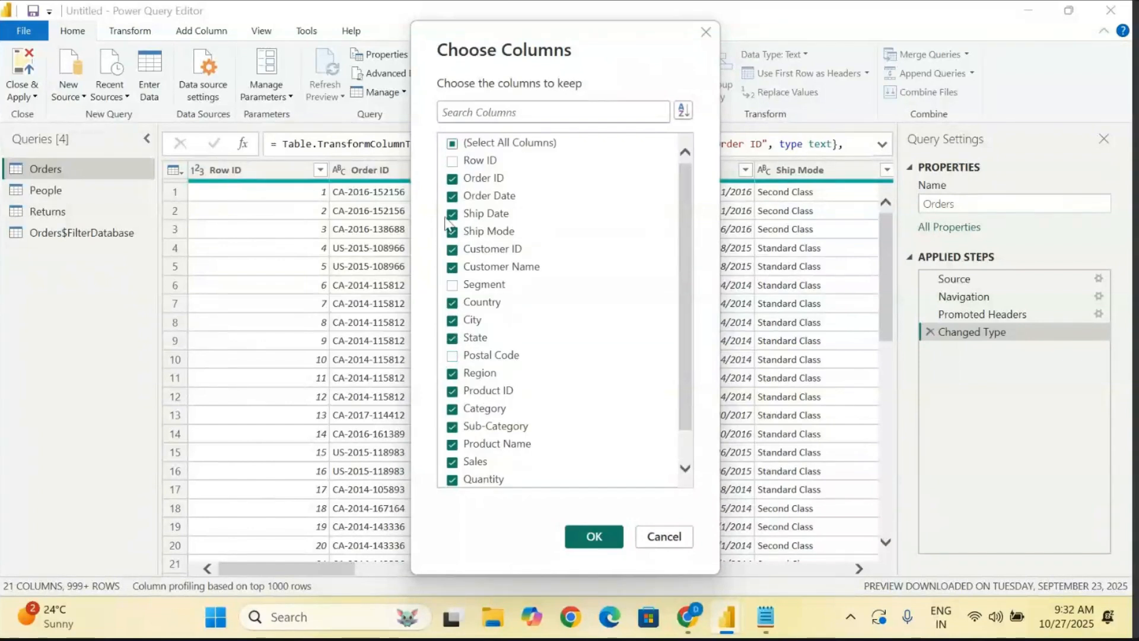
- Clear the whole column selection and keep only the Customer ID, Customer Name, City, Category, Sales and Profit columns of the Orders query
click(452, 144)
click(452, 144)
click(452, 143)
click(452, 144)
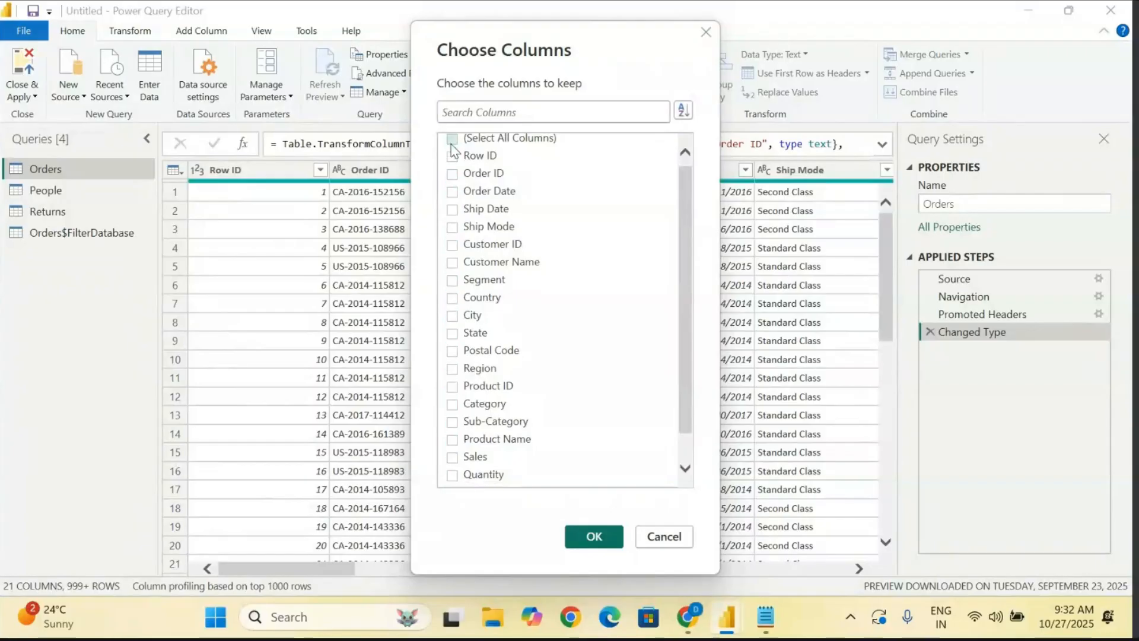
scroll(472, 214, down, 1)
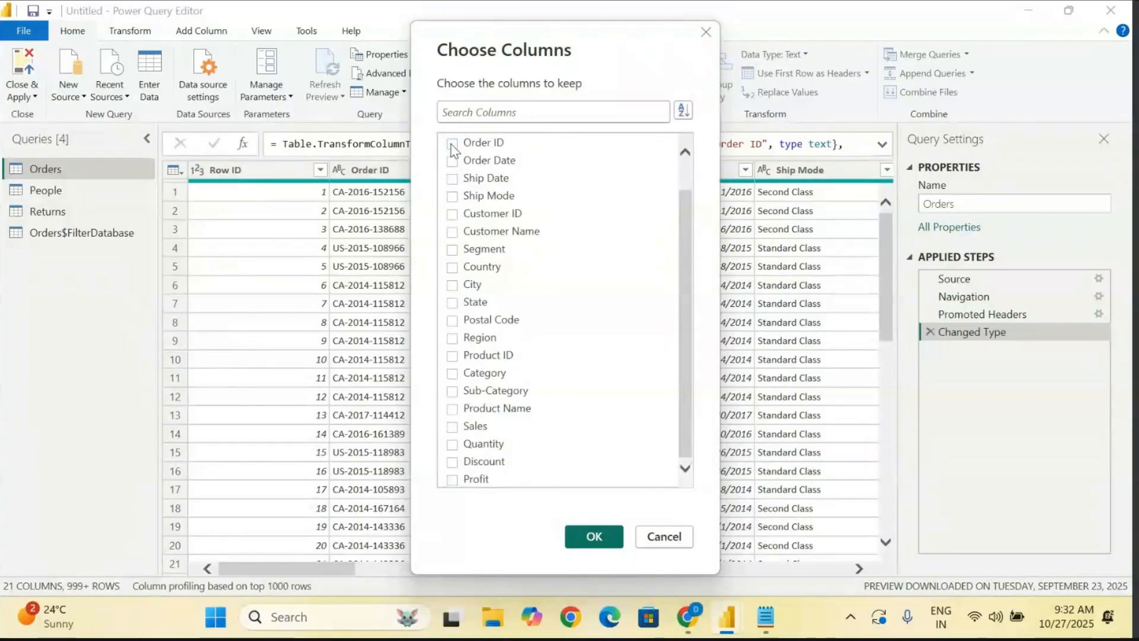
click(452, 213)
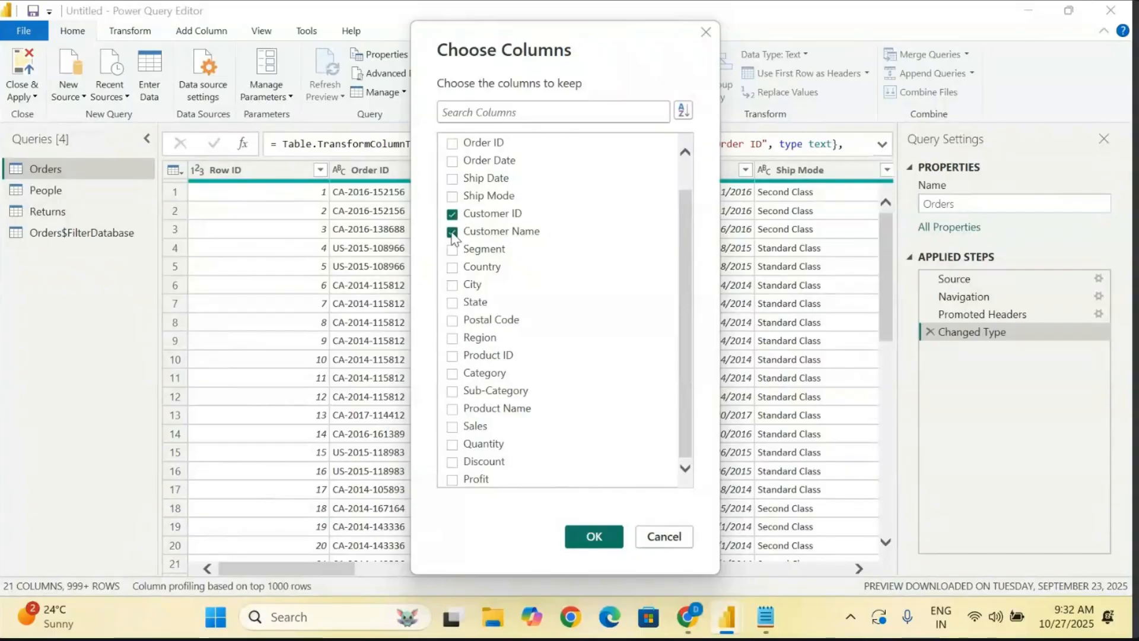
click(453, 289)
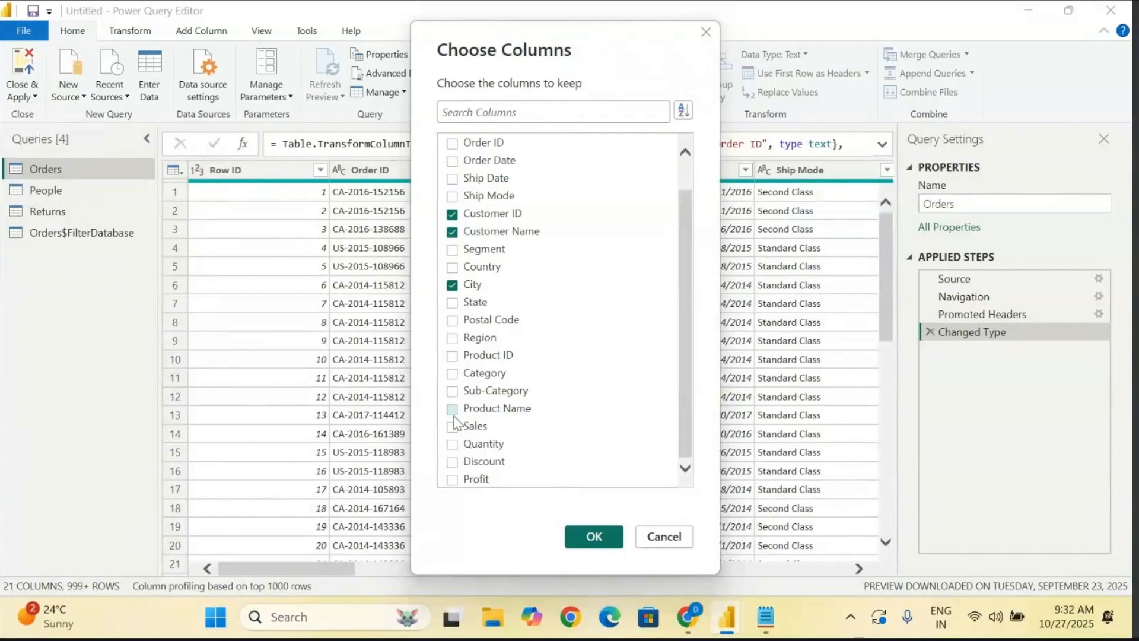
click(453, 376)
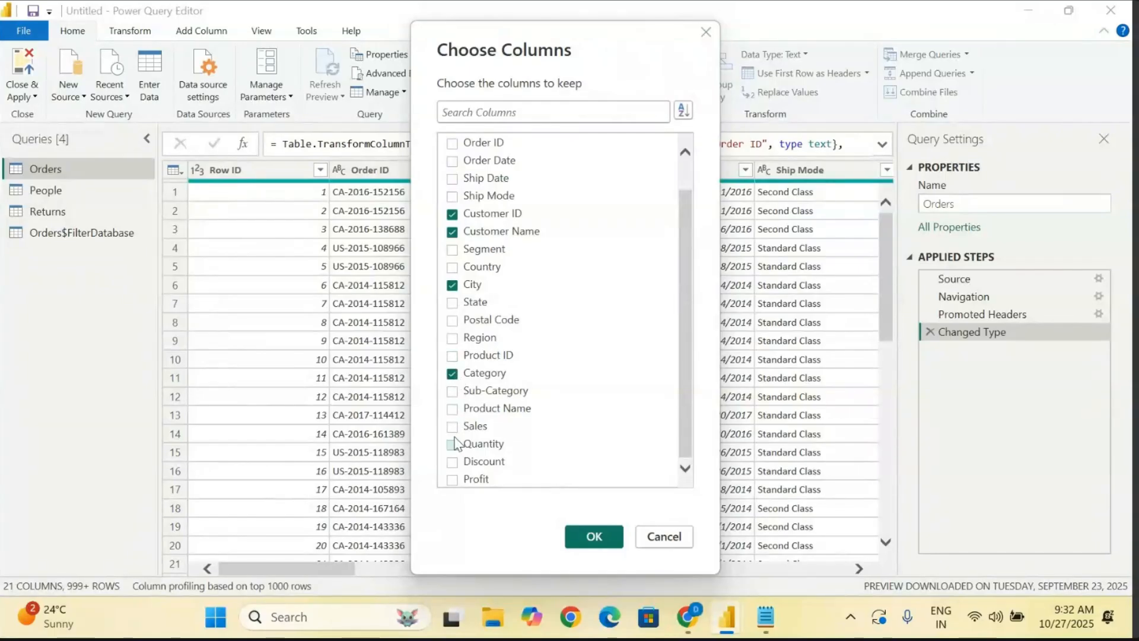
click(451, 478)
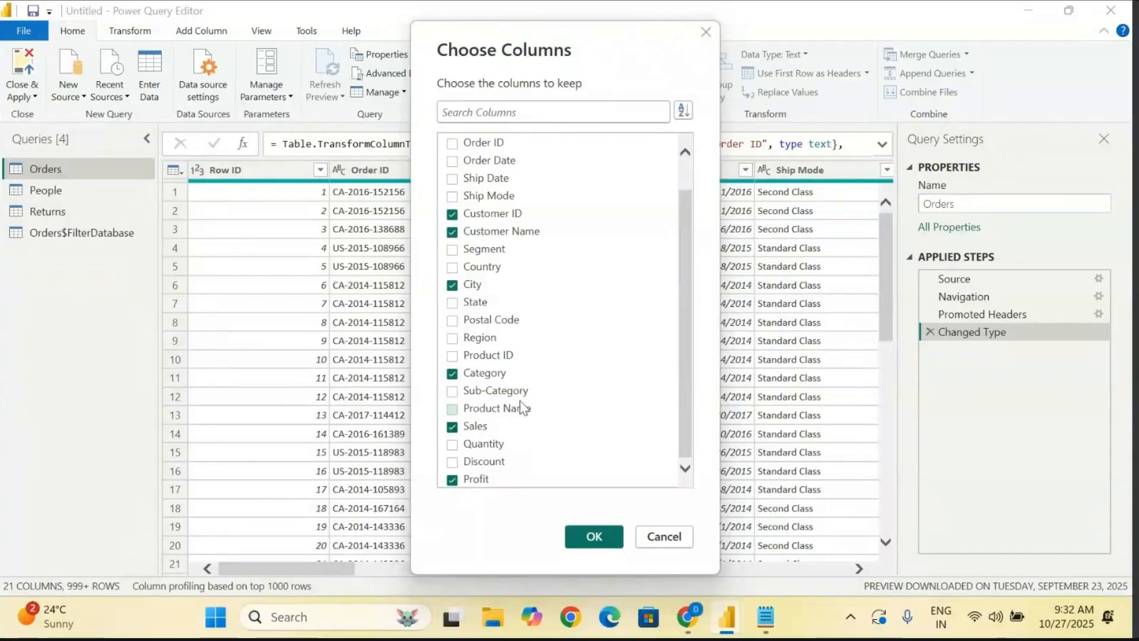
click(580, 538)
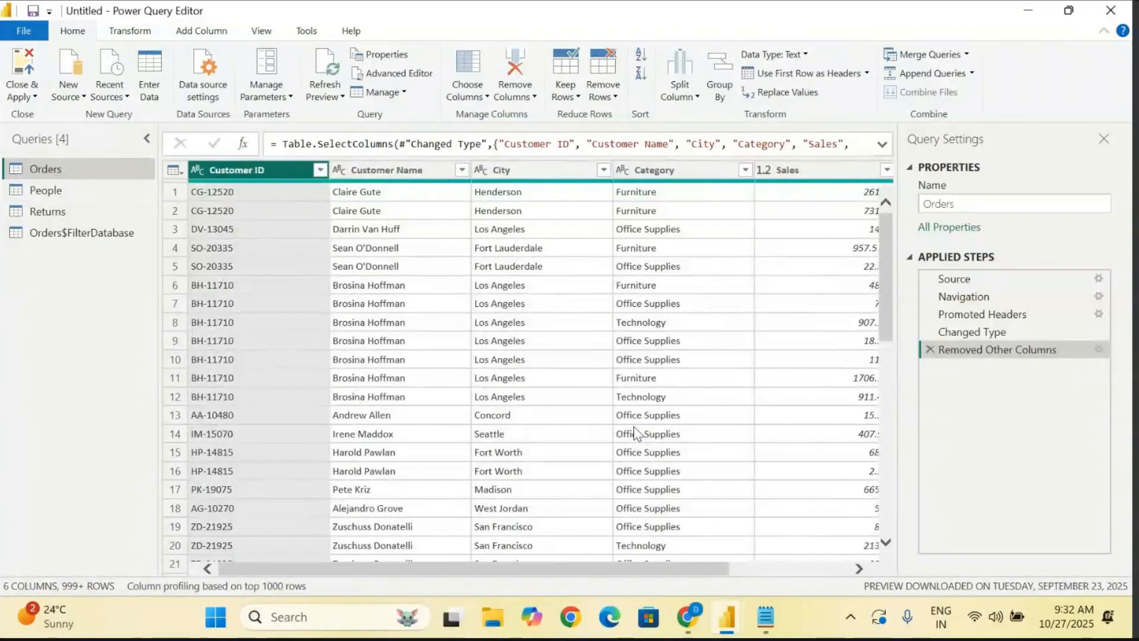
- Examine the remaining columns and rows of the Orders query across the full width of the table
scroll(634, 426, right, 3)
scroll(633, 426, down, 10)
scroll(634, 426, down, 5)
scroll(633, 426, up, 20)
scroll(634, 426, up, 2)
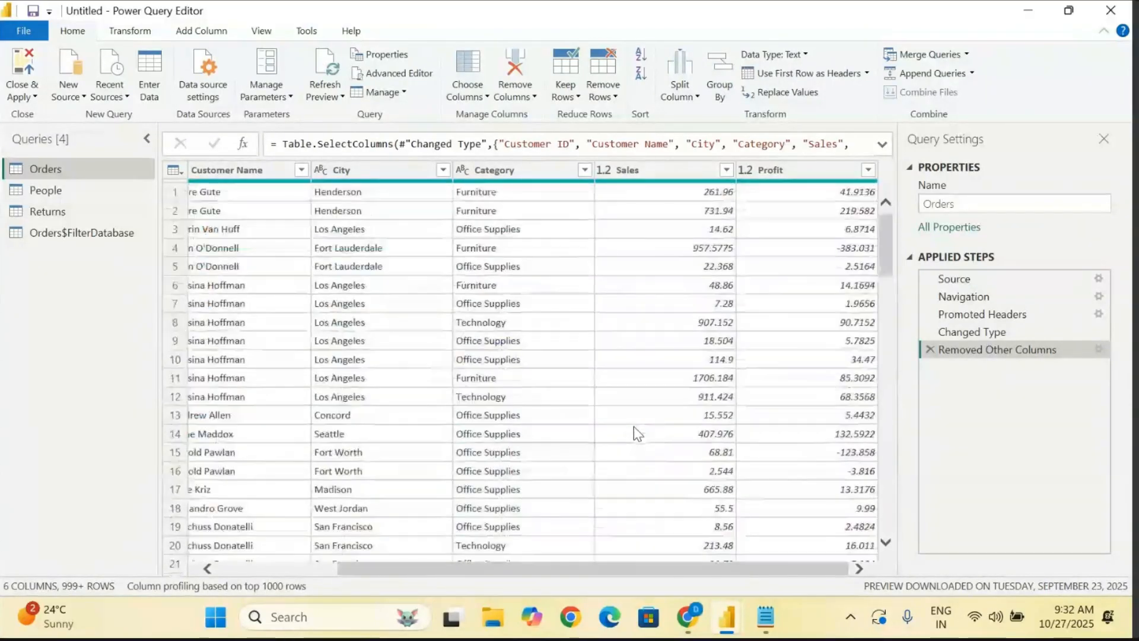
scroll(634, 426, left, 3)
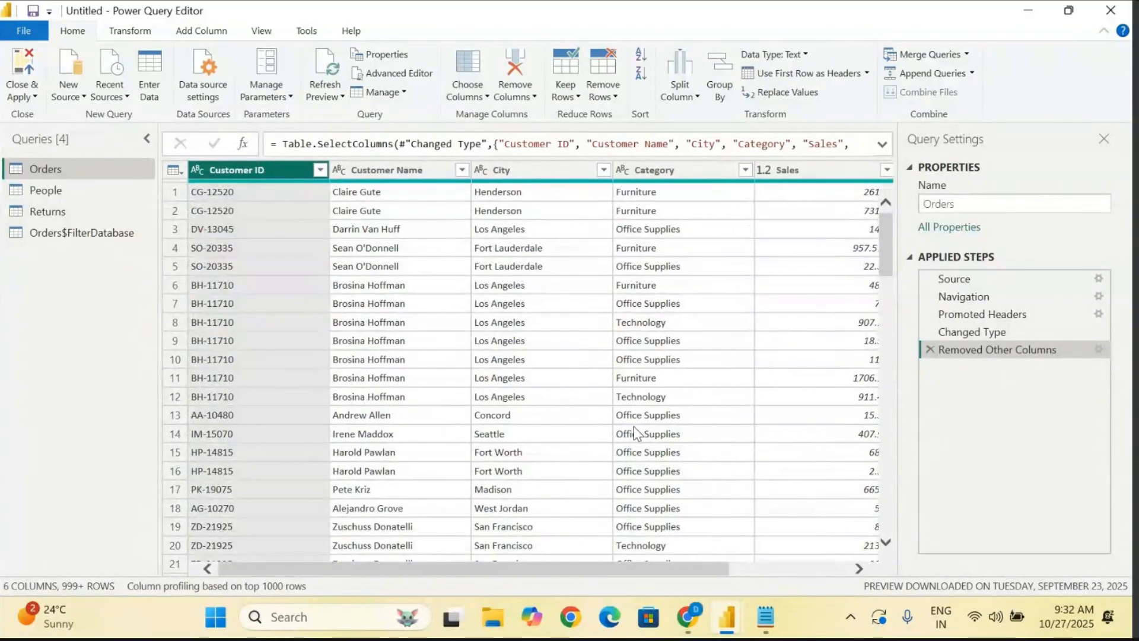
scroll(634, 387, right, 1)
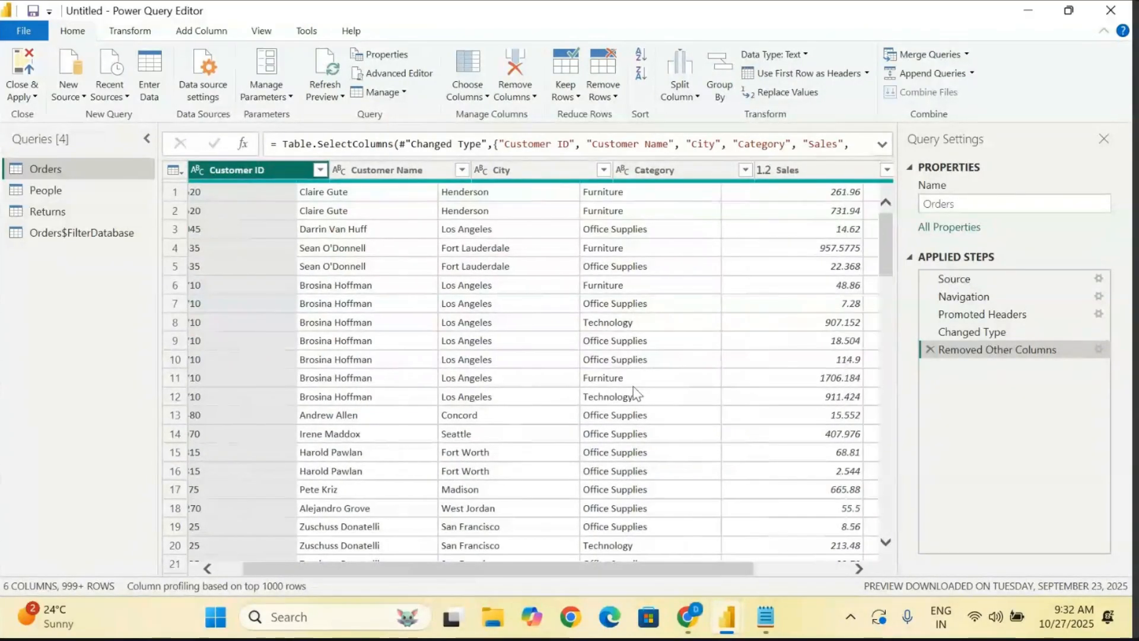
scroll(634, 394, right, 2)
scroll(636, 394, left, 3)
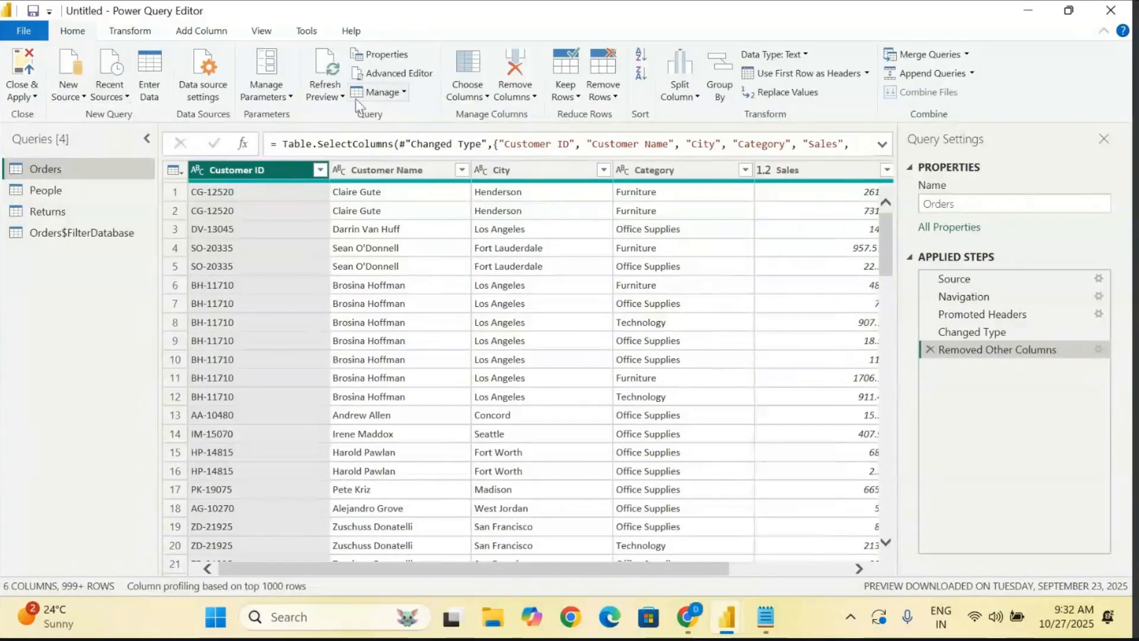
- Reopen Choose Columns for the Orders query and add State, Region, Order ID and Order Date to the kept columns
click(478, 90)
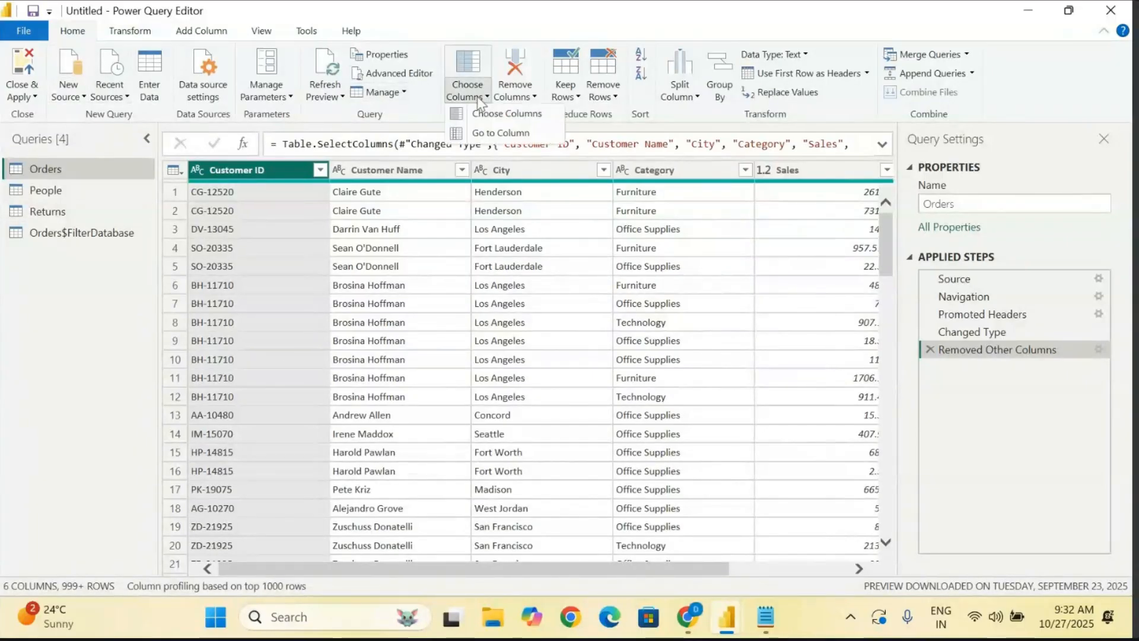
click(511, 114)
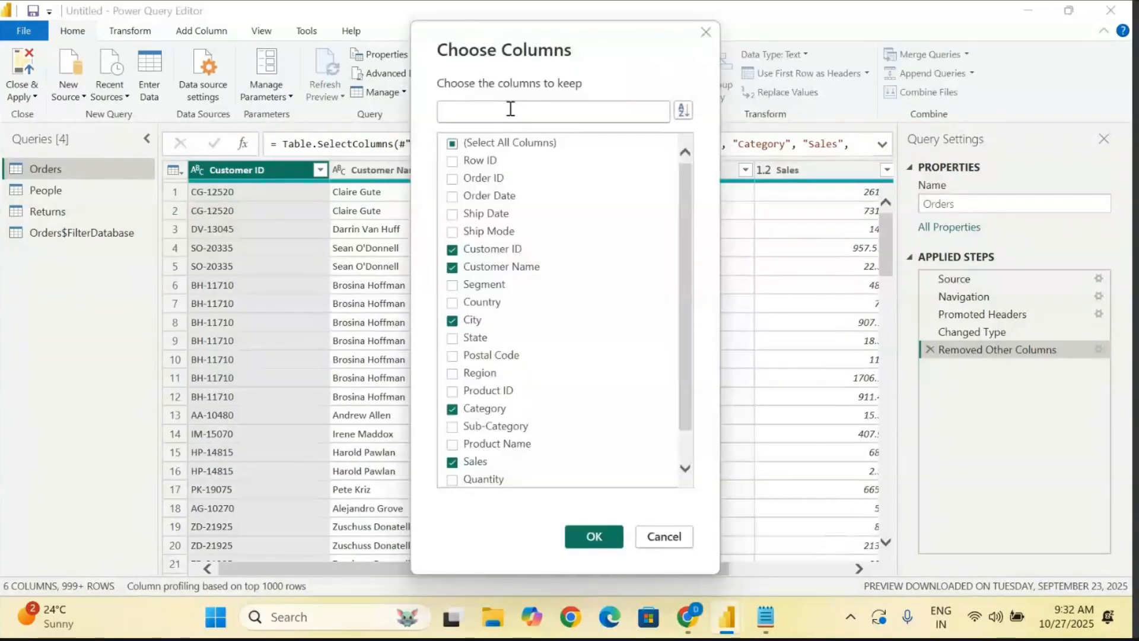
scroll(500, 372, down, 1)
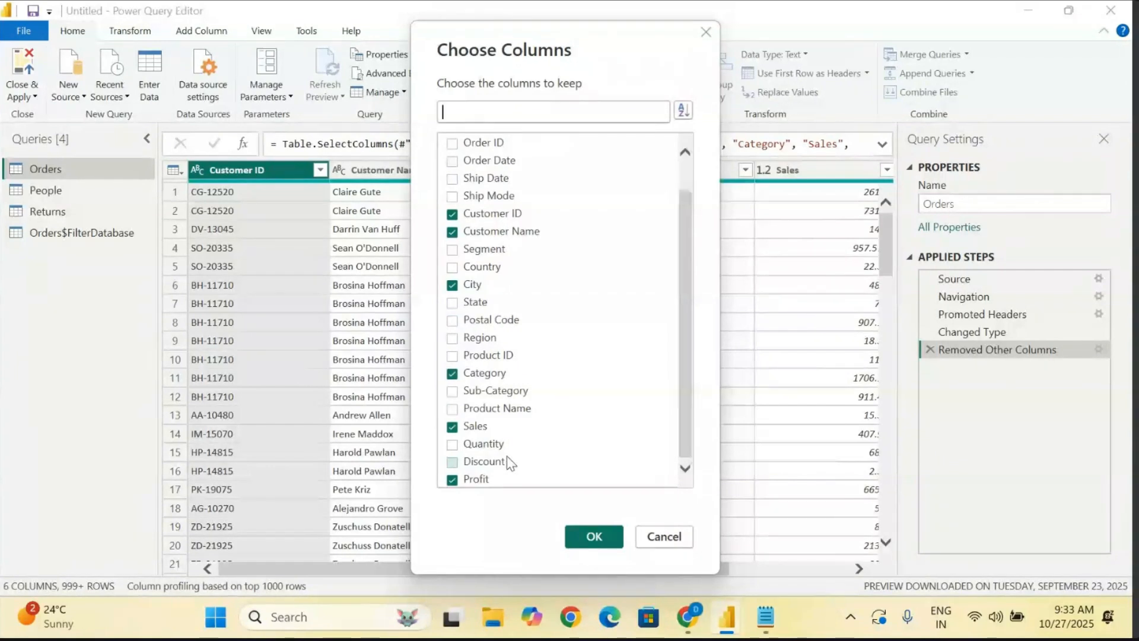
click(453, 338)
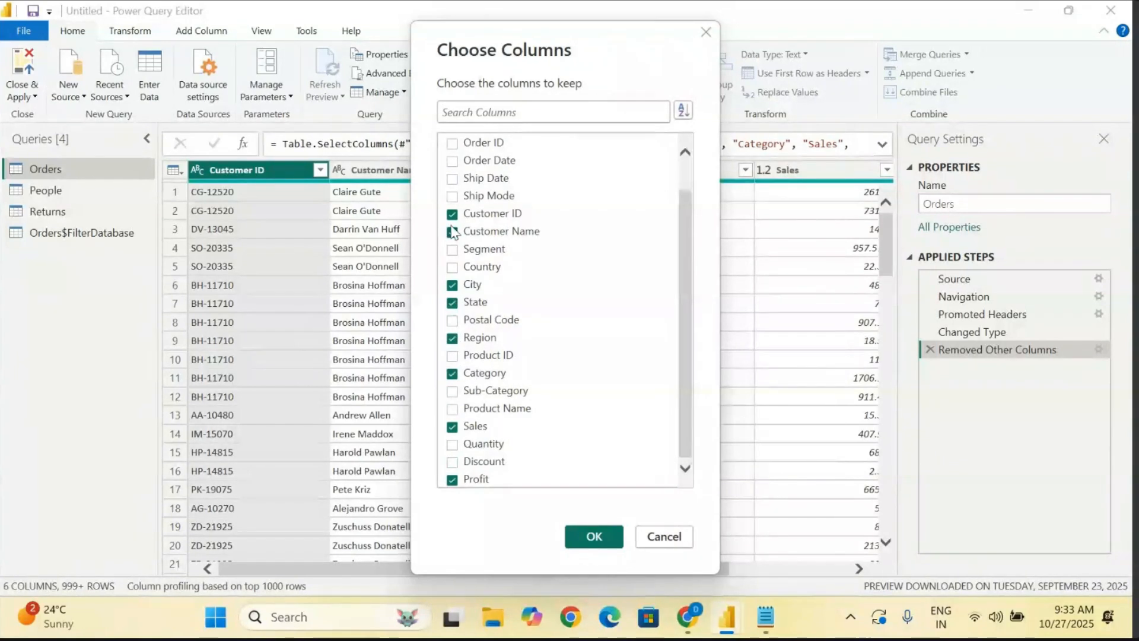
scroll(457, 172, up, 1)
click(452, 179)
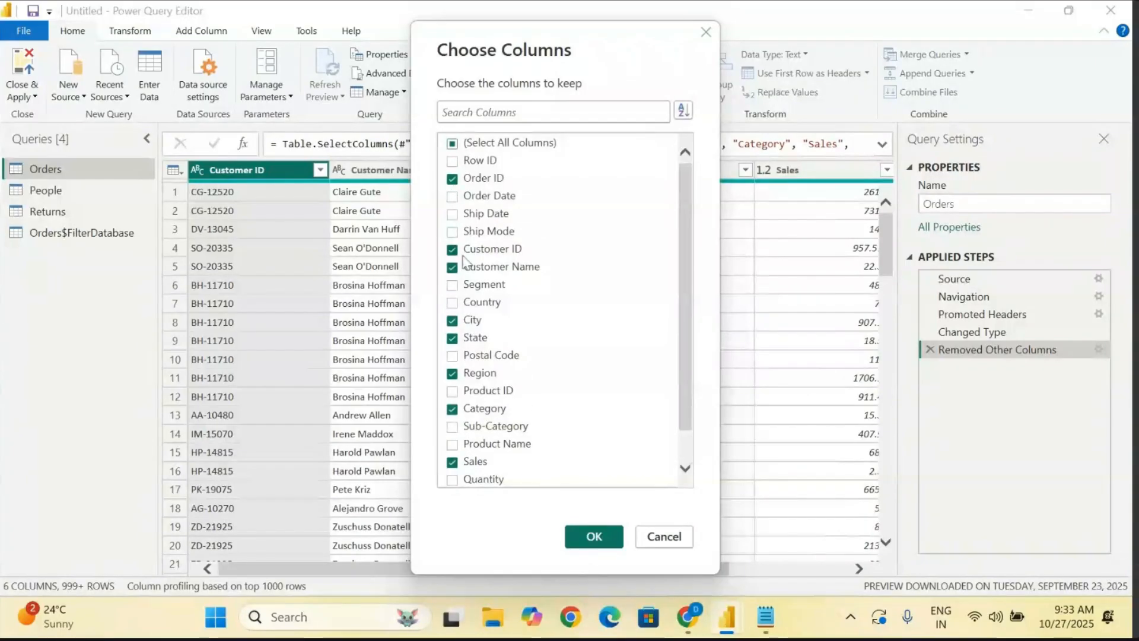
click(453, 196)
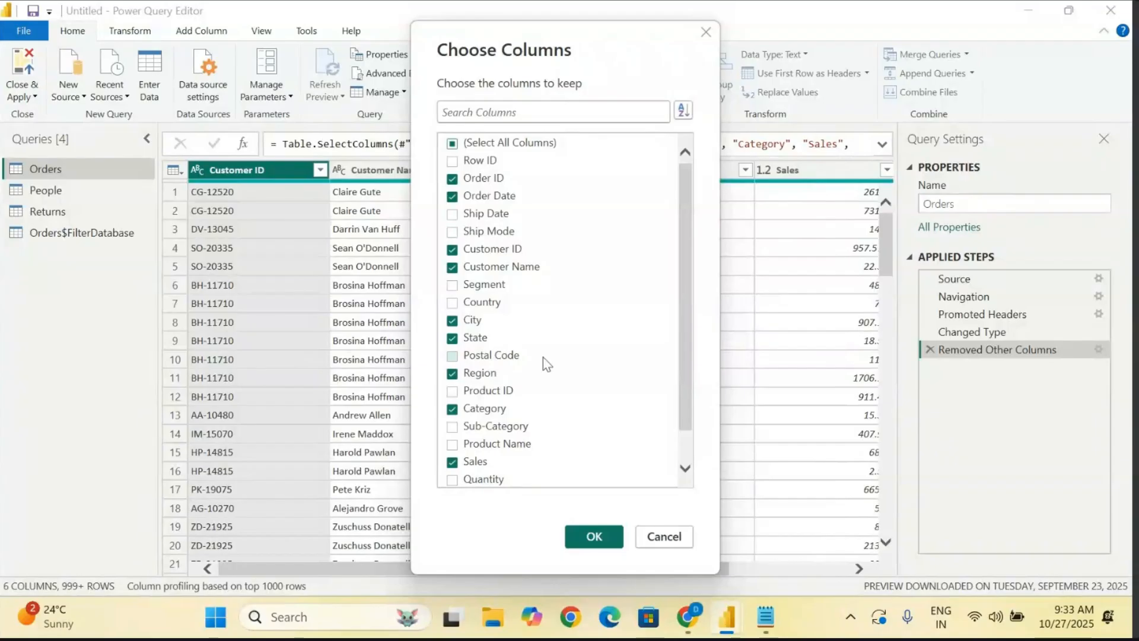
- Add Quantity and Sub-Category to the kept columns, apply the selection and review the resulting Orders table
scroll(543, 357, down, 1)
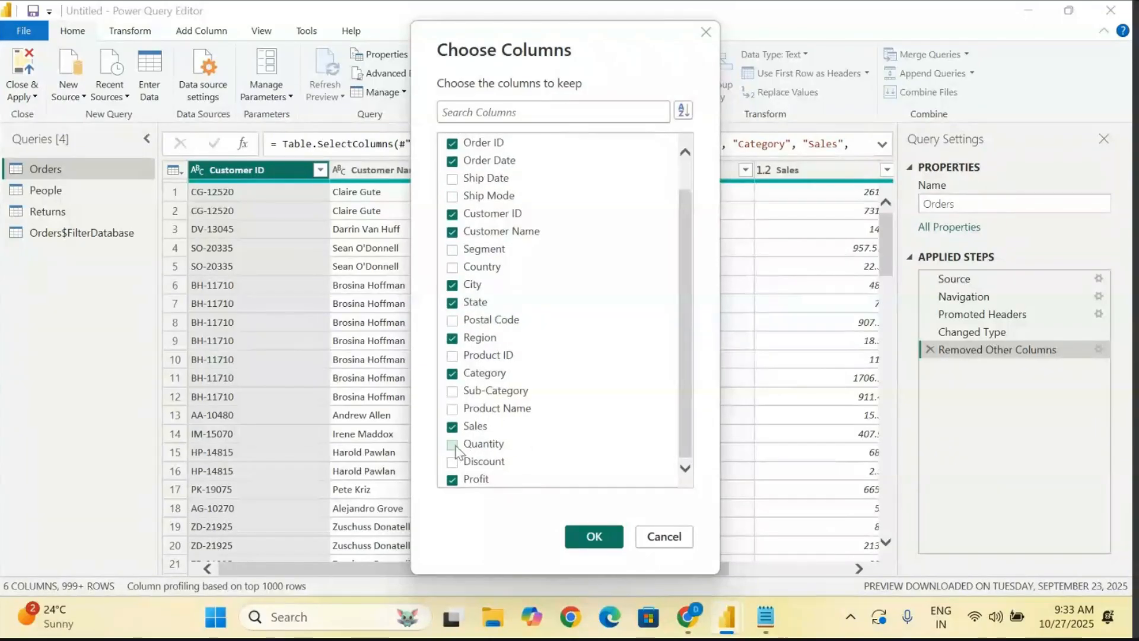
click(453, 445)
click(453, 392)
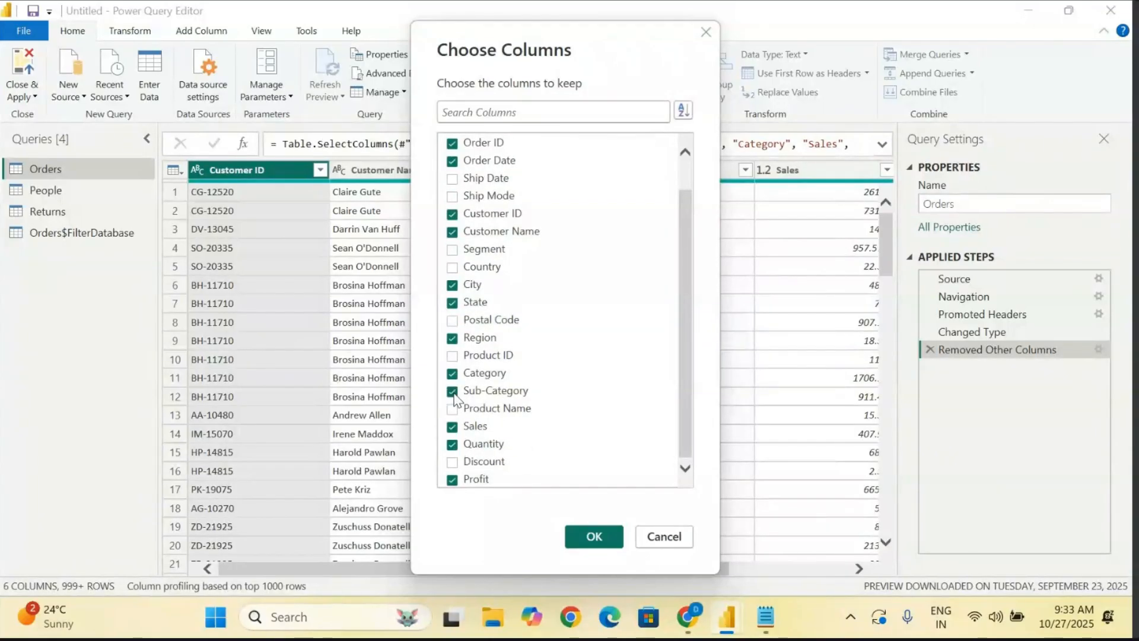
click(593, 537)
scroll(688, 412, right, 5)
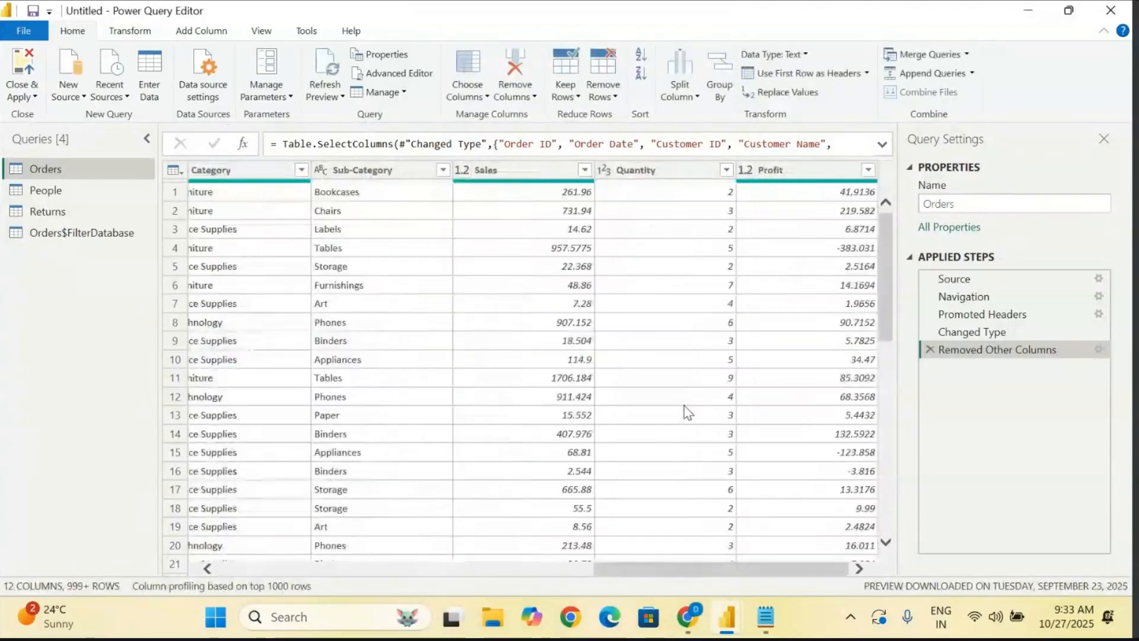
scroll(688, 412, left, 5)
scroll(688, 412, right, 5)
scroll(688, 412, left, 5)
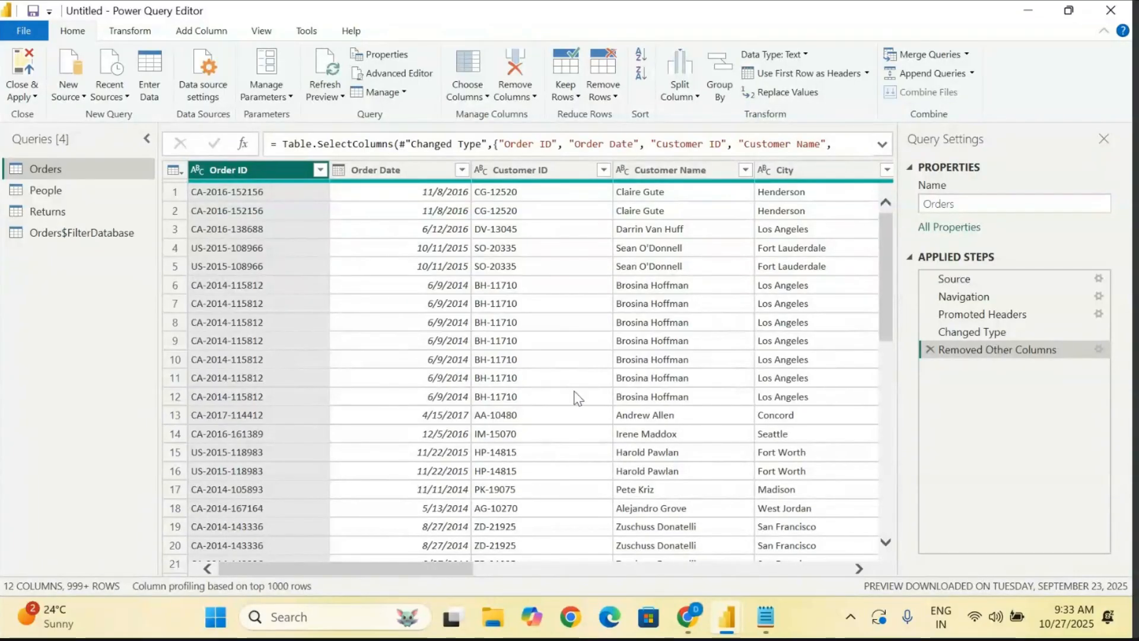
- Switch to the Notepad notes and add the line "Column name - Rename ?" below the 40 Columns line
click(764, 617)
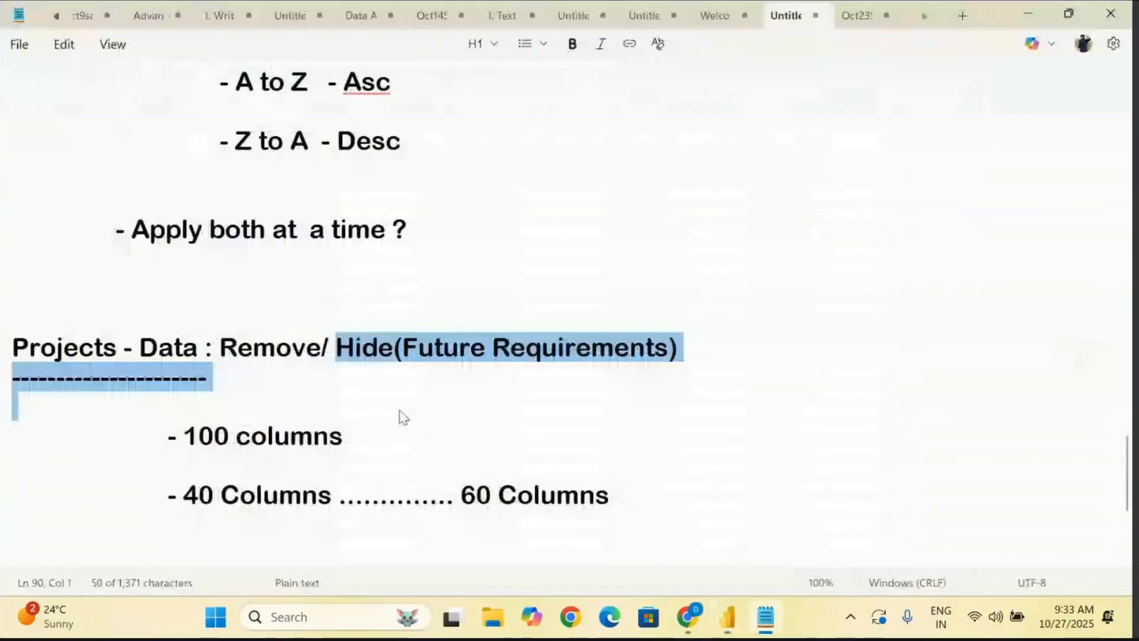
click(671, 497)
key(Return)
key(Return)
key(Return)
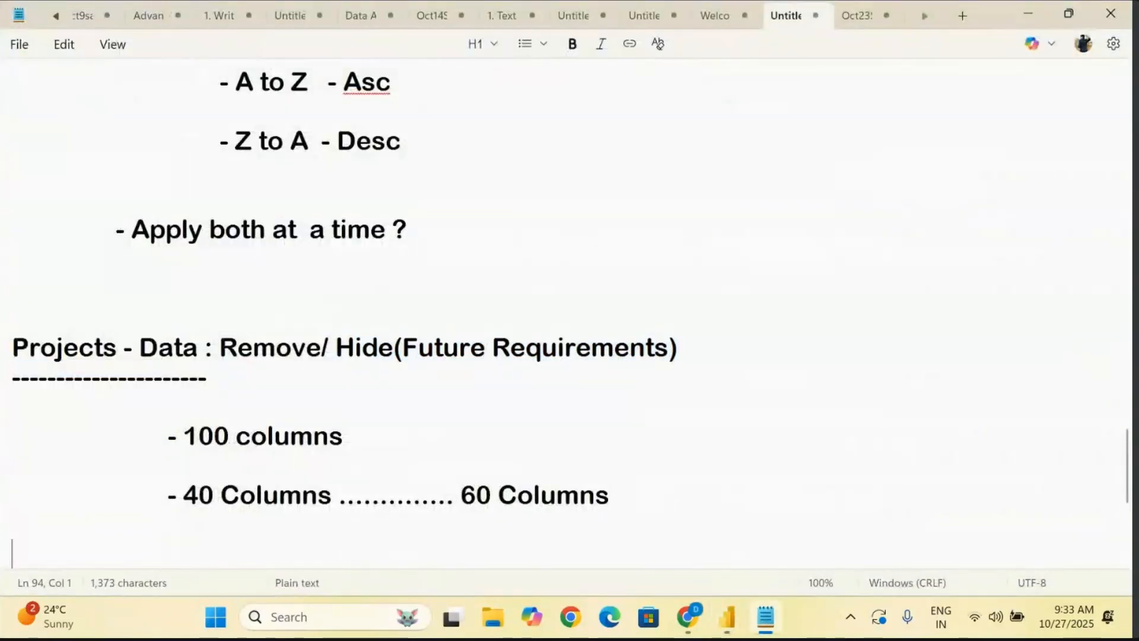
text(Co)
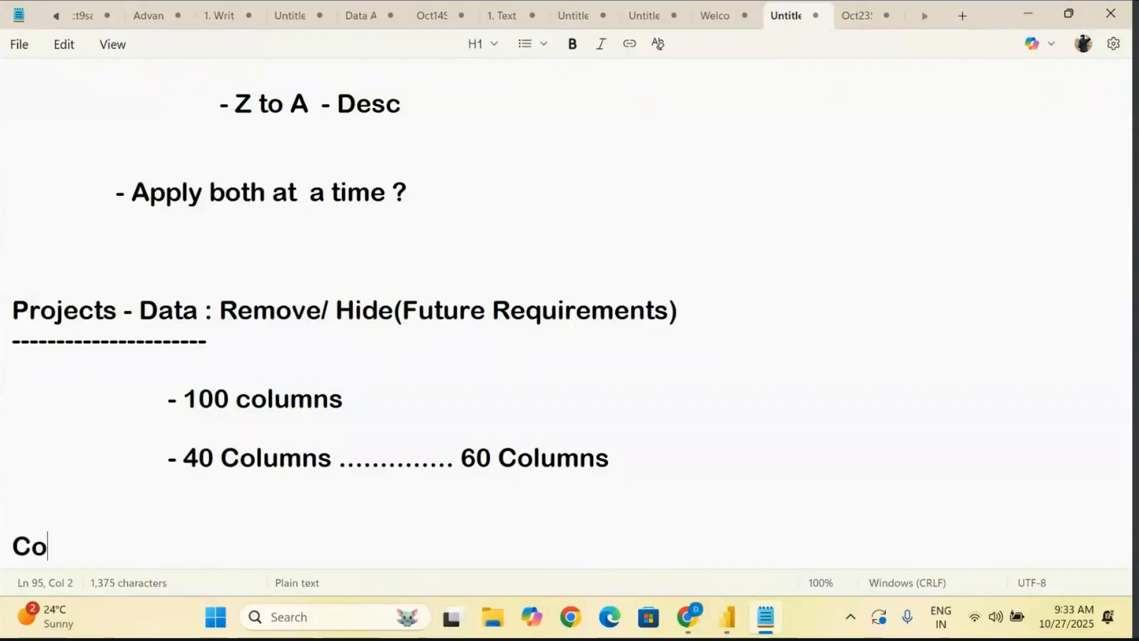
text(lumn na)
key(BackSpace)
text(name - )
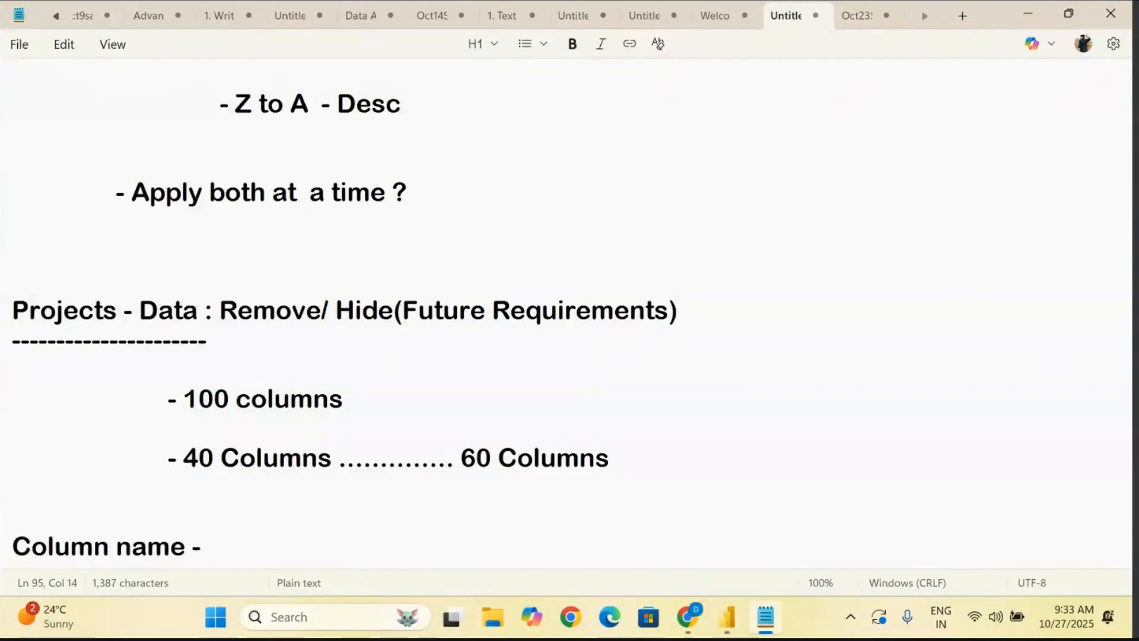
text(Rename)
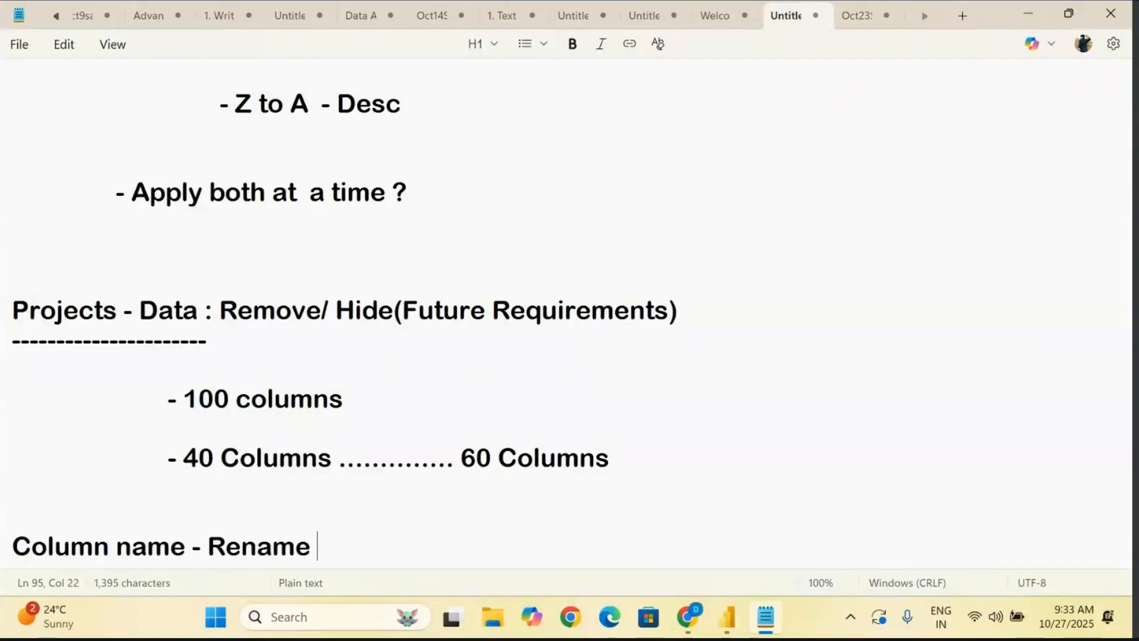
scroll(570, 315, down, 4)
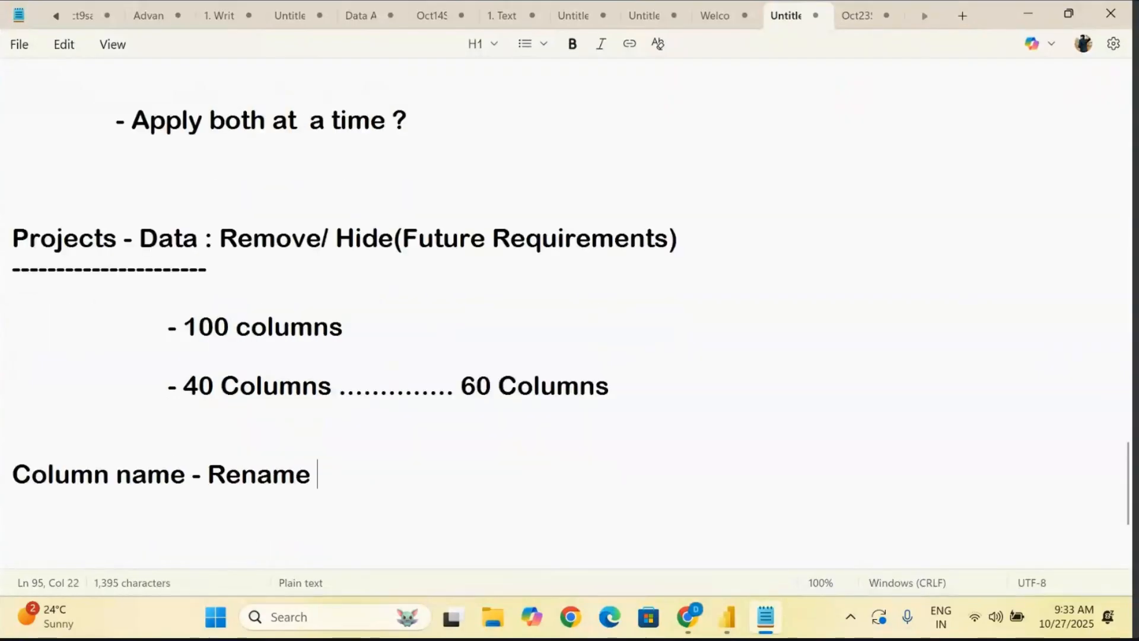
text(?)
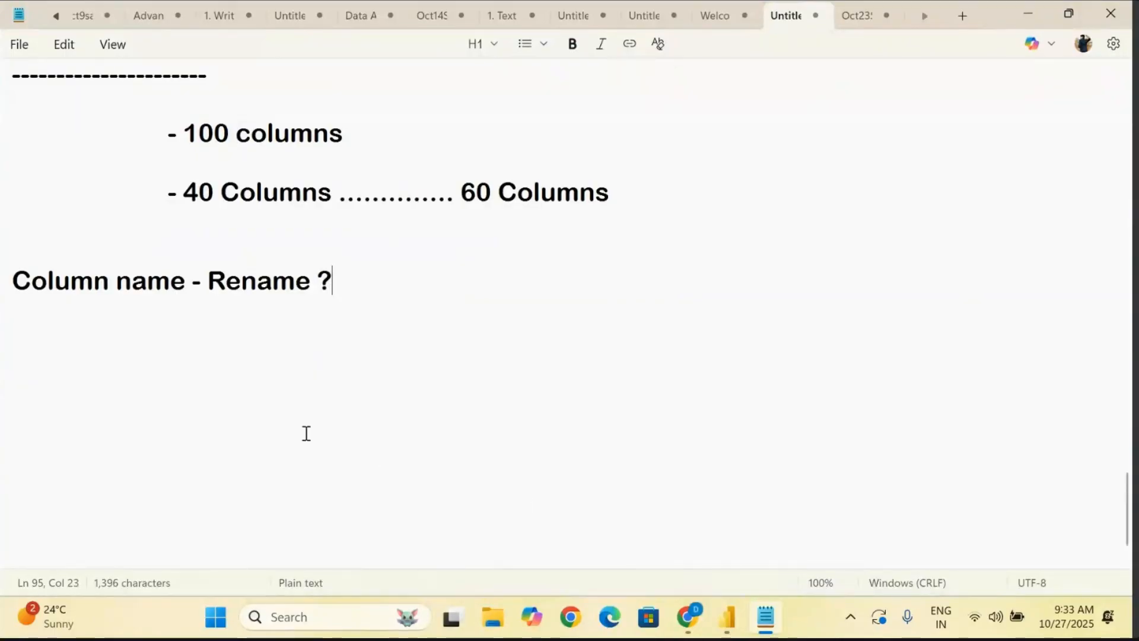
- Highlight "Column name" and "Rename ?" in the new note line in turn, and return to the Power Query Editor
drag(183, 274, 13, 254)
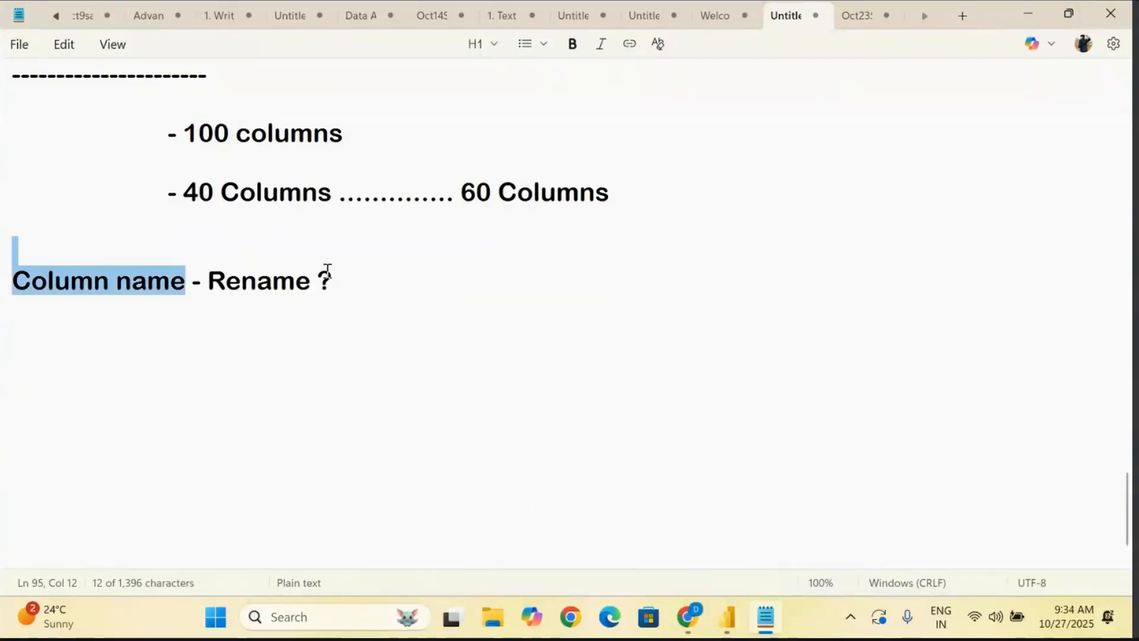
drag(327, 272, 210, 258)
click(430, 296)
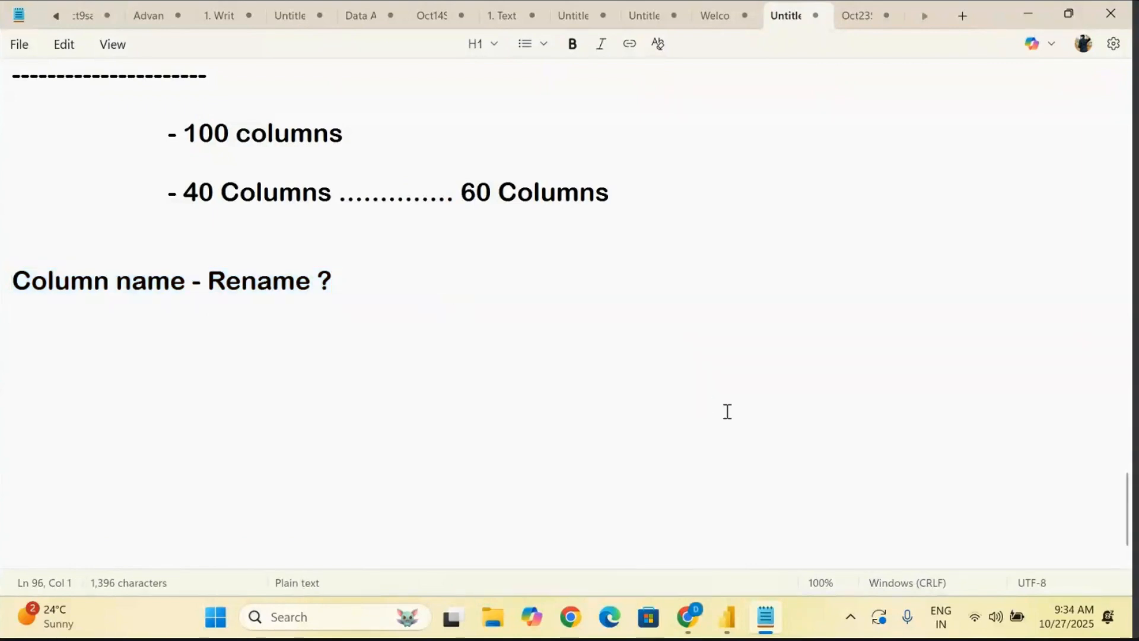
click(727, 617)
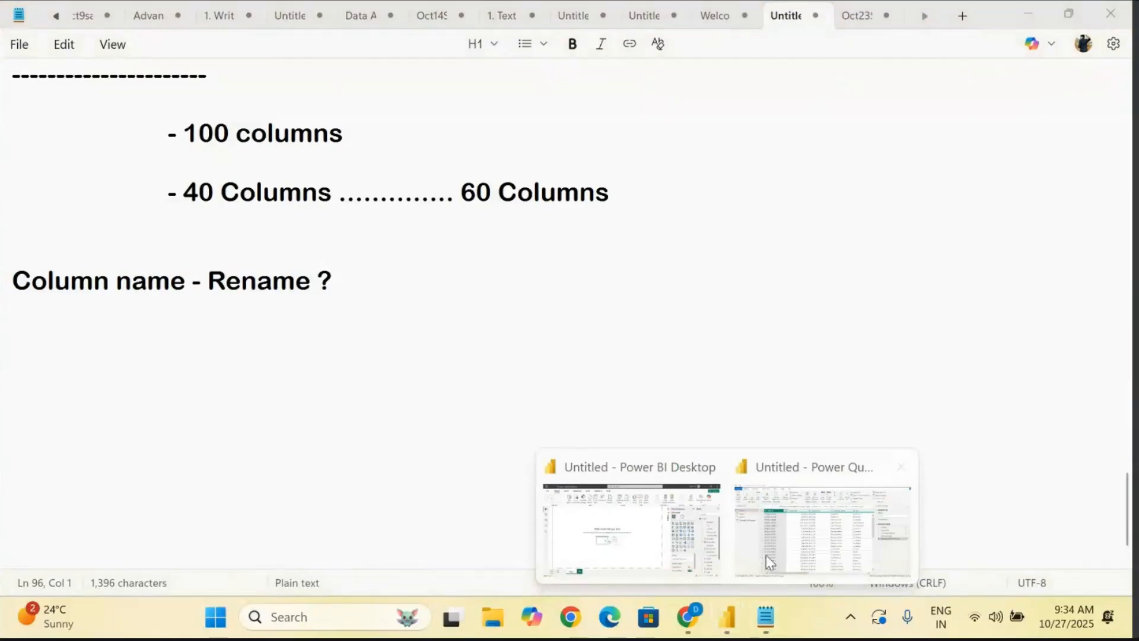
click(812, 504)
- Select the Order Date, Customer ID, Customer Name and Category columns of the Orders query one after another
click(306, 359)
click(380, 170)
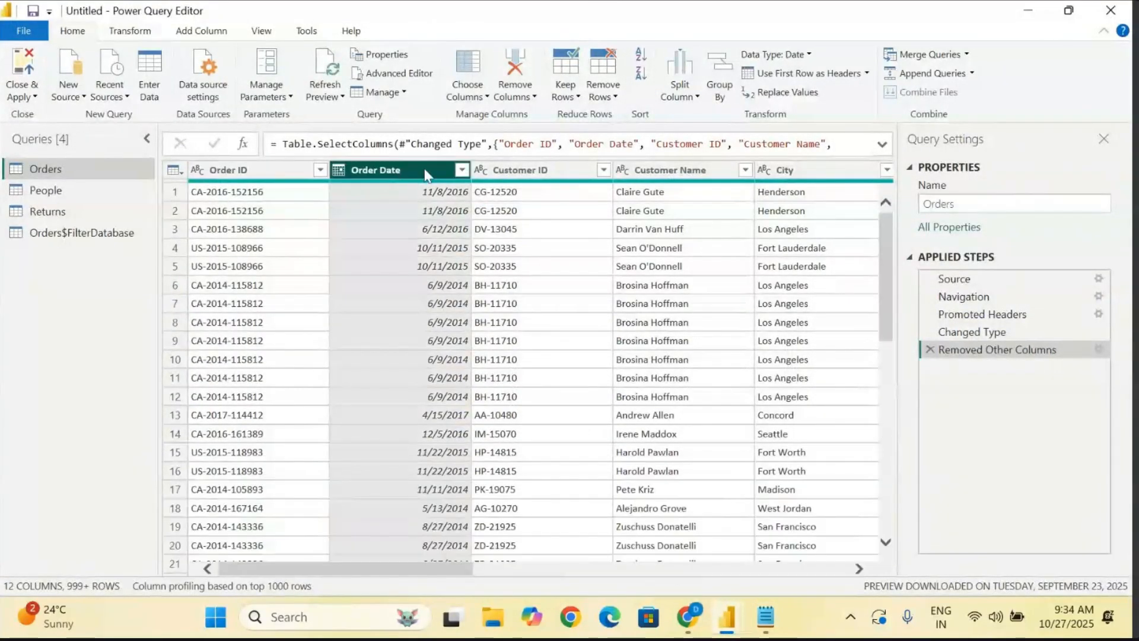
click(546, 171)
click(666, 171)
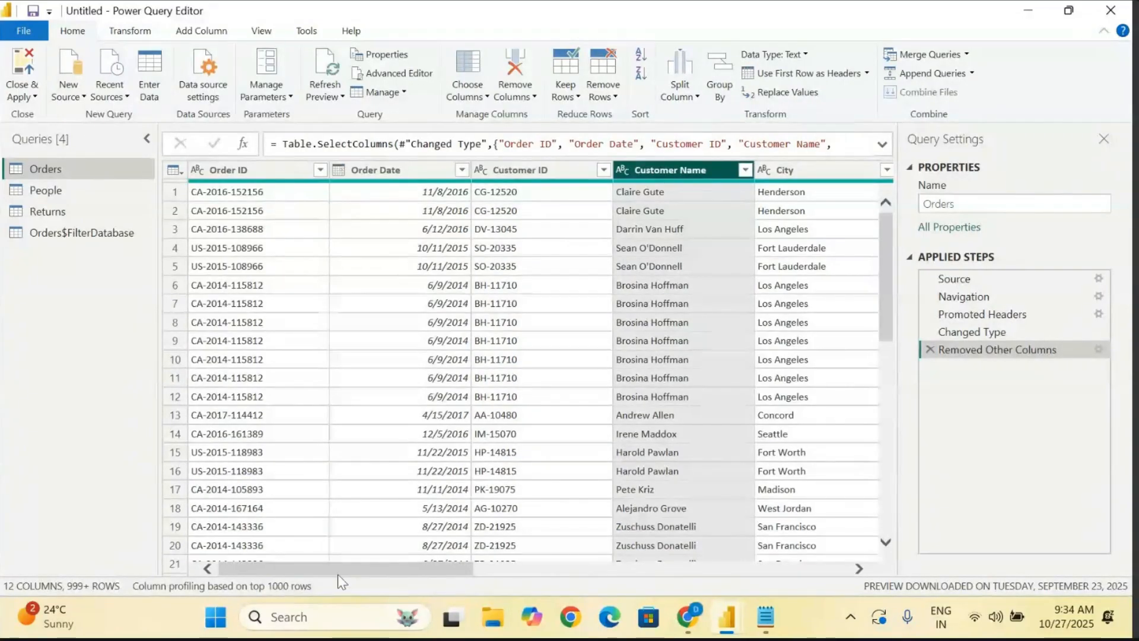
drag(338, 576, 603, 576)
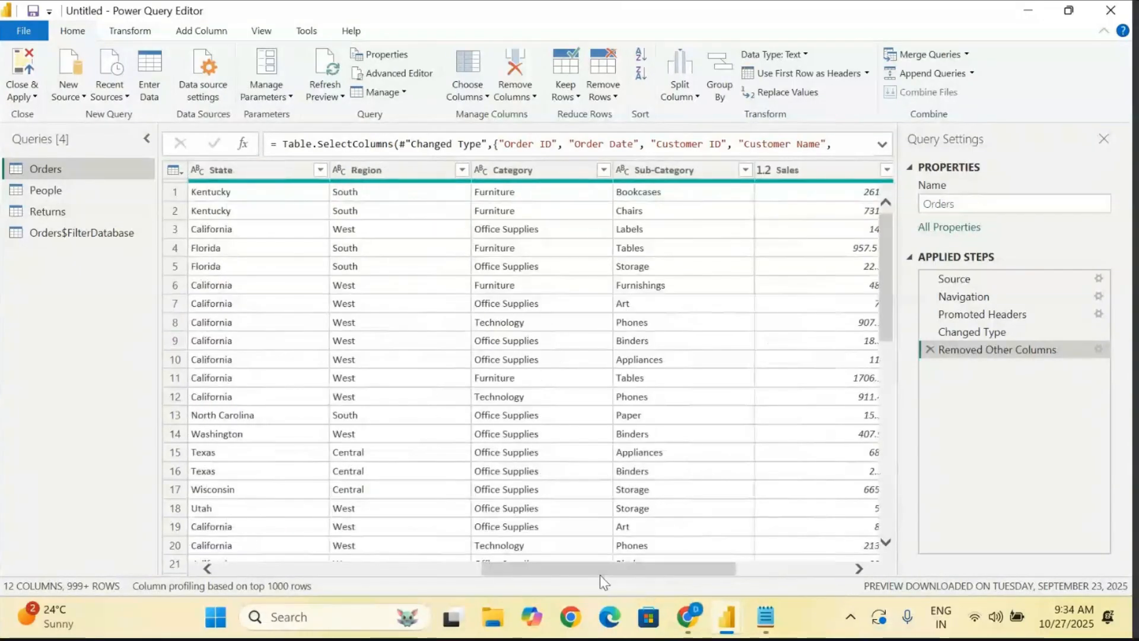
click(531, 168)
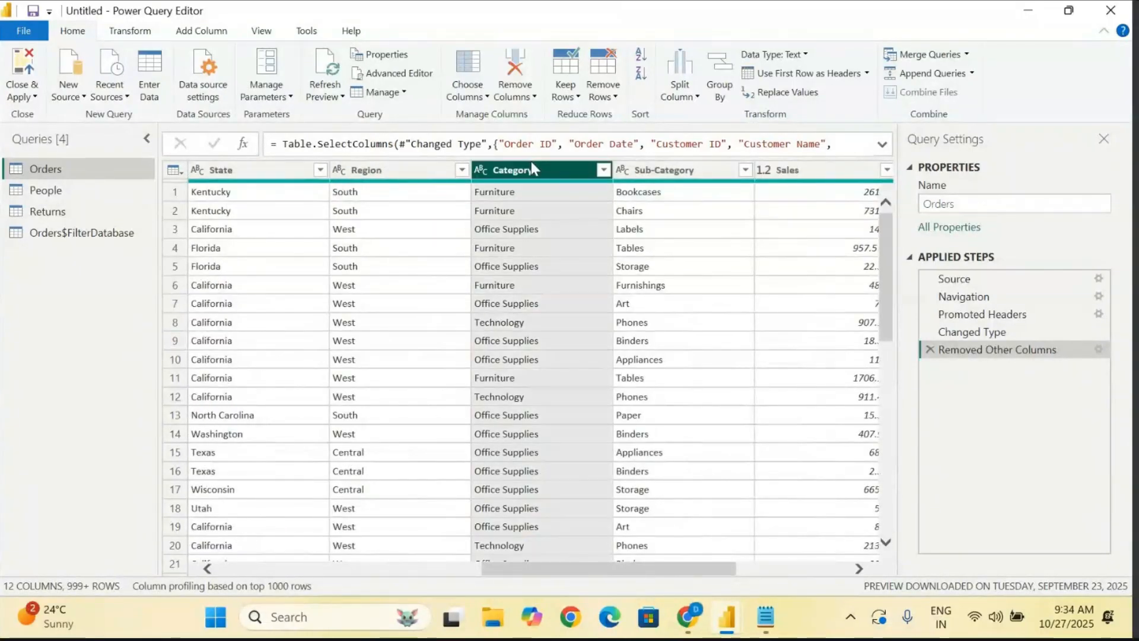
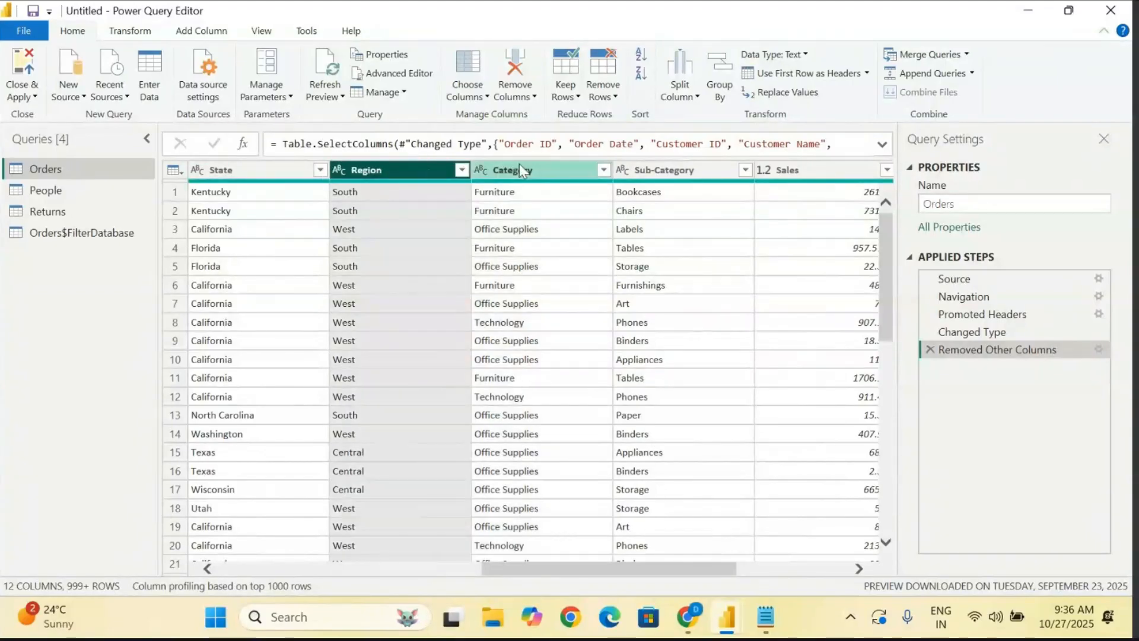
- Rename the Category column of the Orders query to "Product Name"
click(542, 169)
click(695, 172)
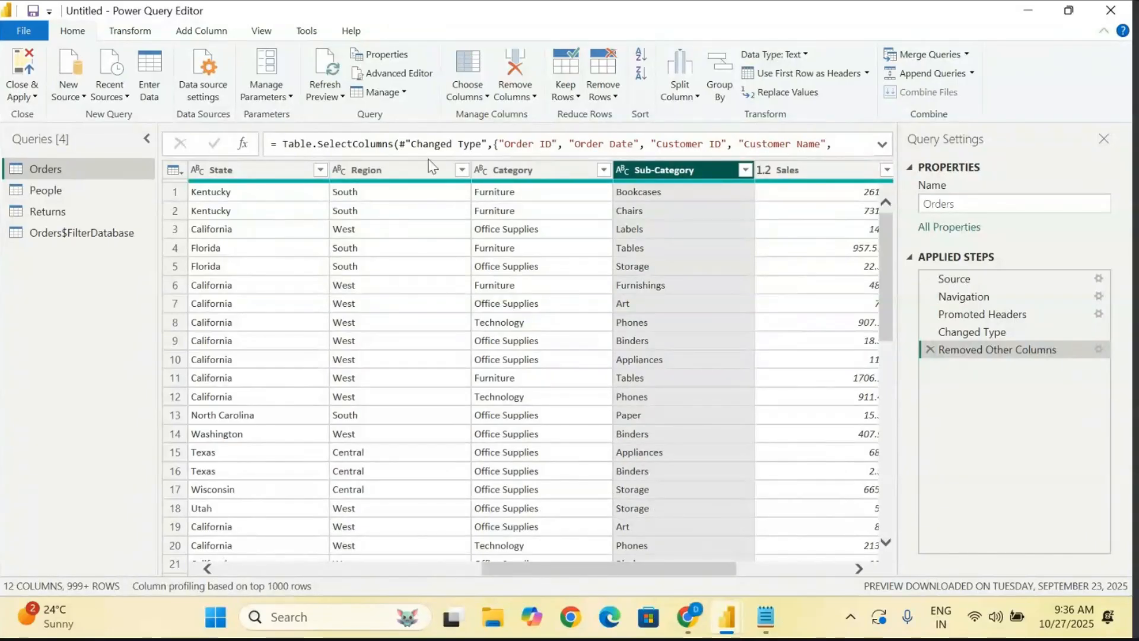
click(522, 170)
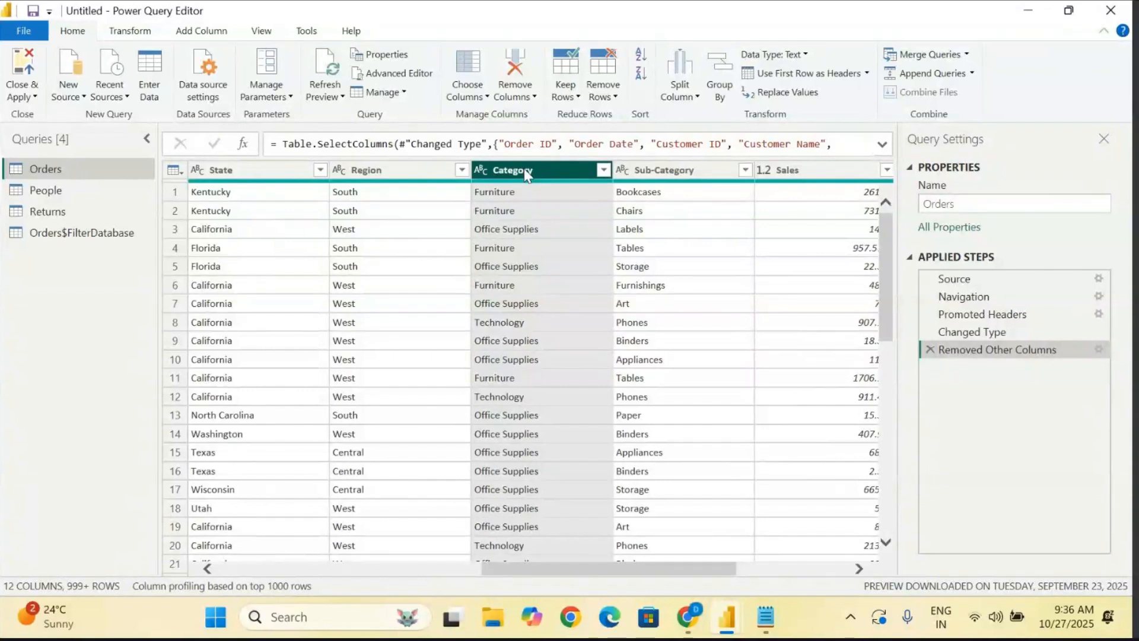
right_click(524, 173)
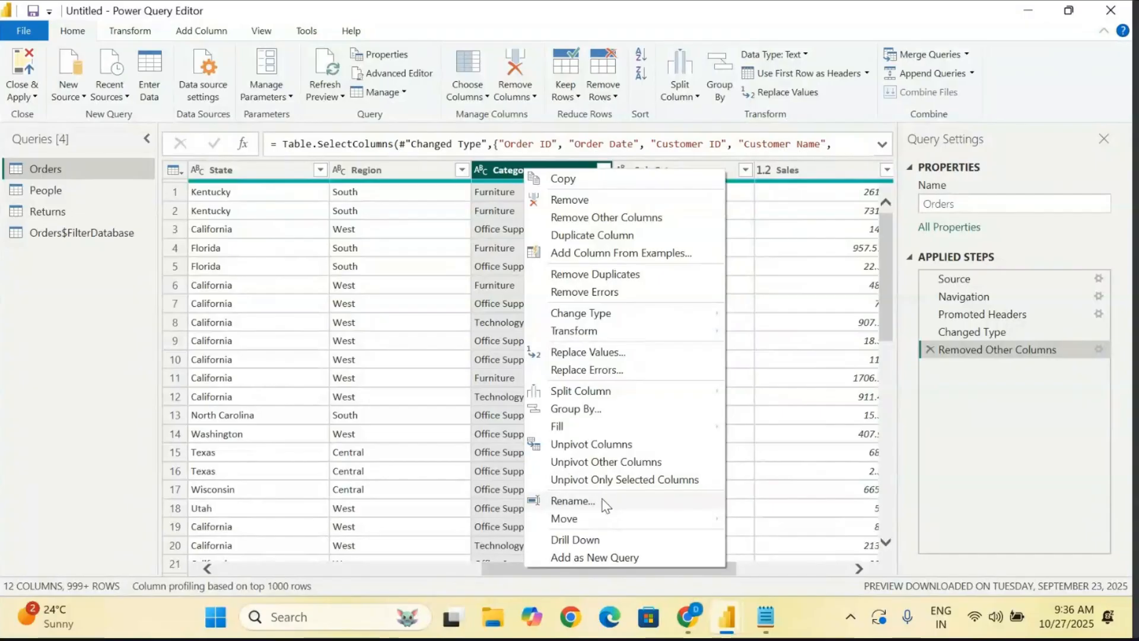
click(573, 500)
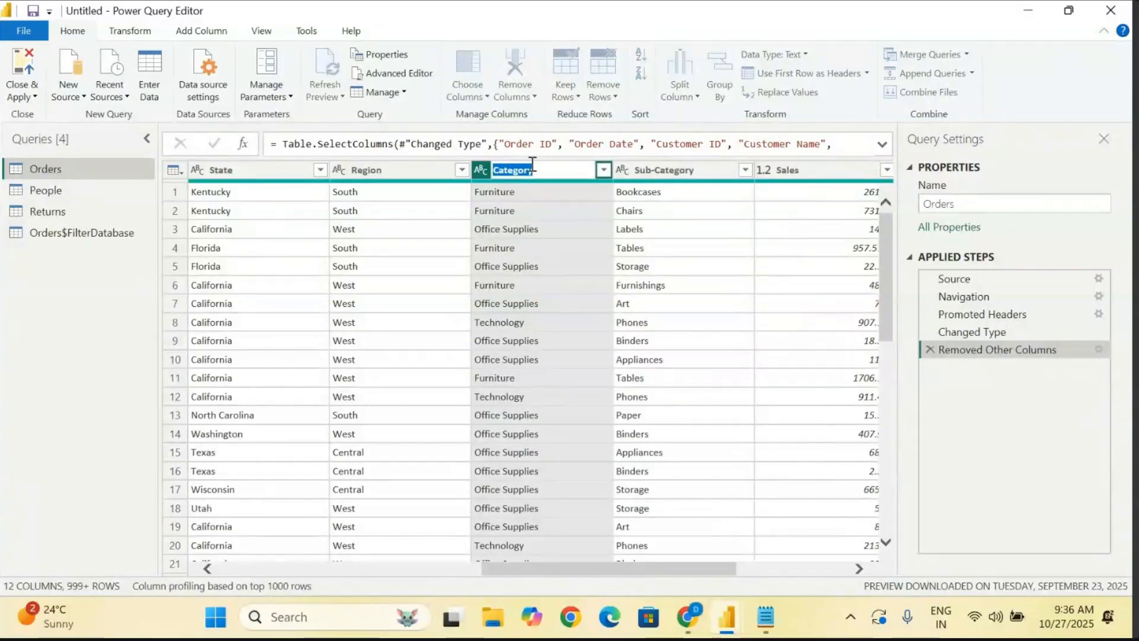
text(Product Name)
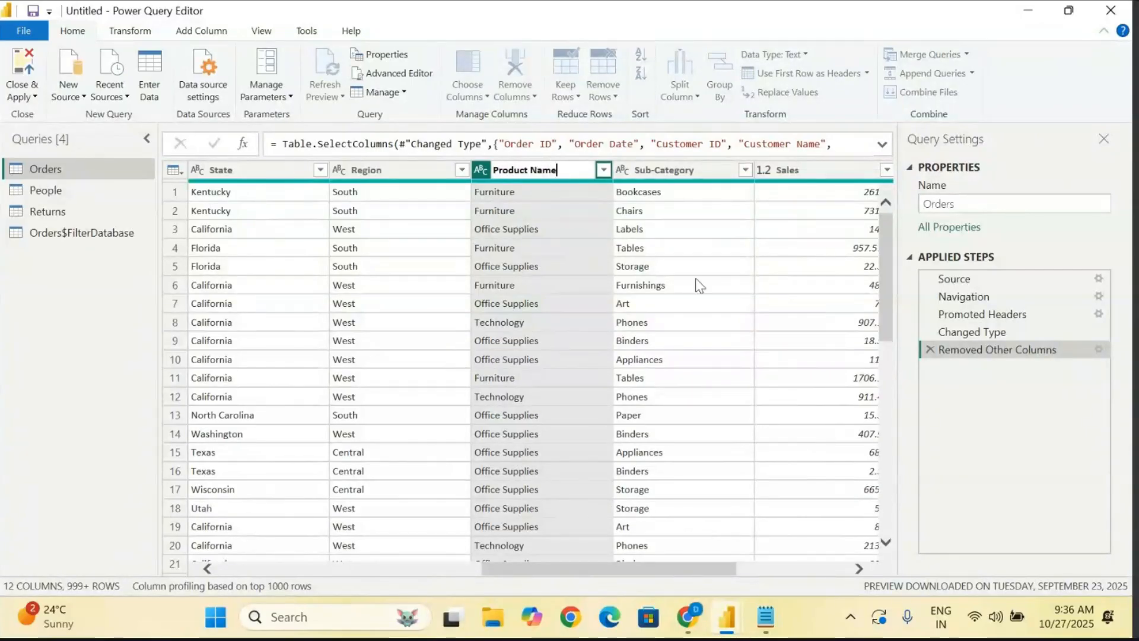
key(Return)
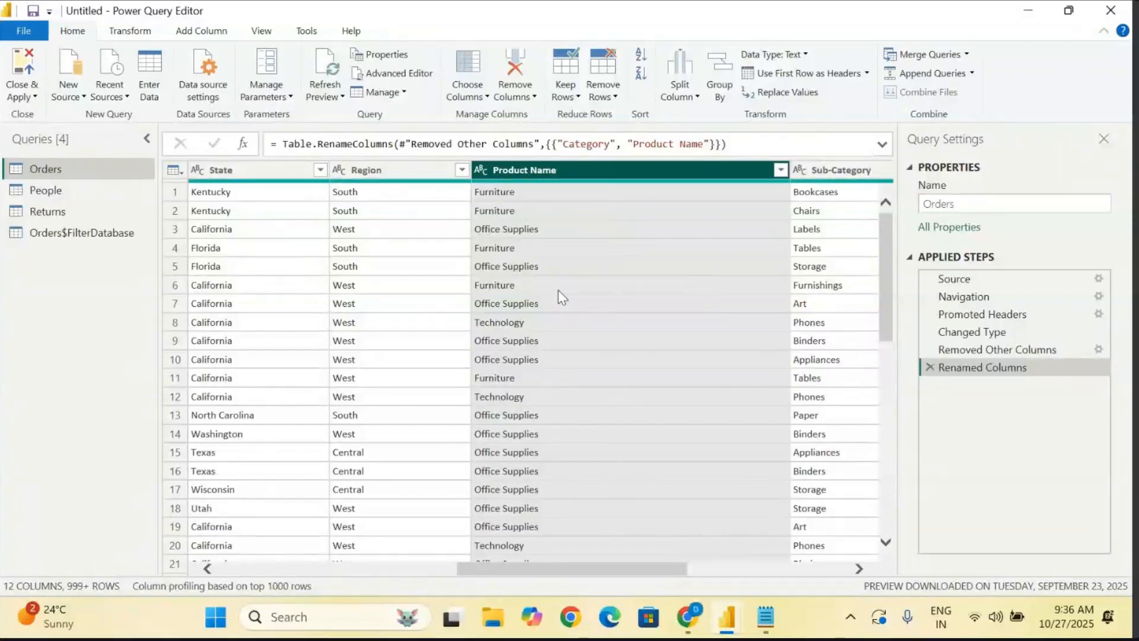
- Rename the Region column of the Orders query to "Location"
click(375, 171)
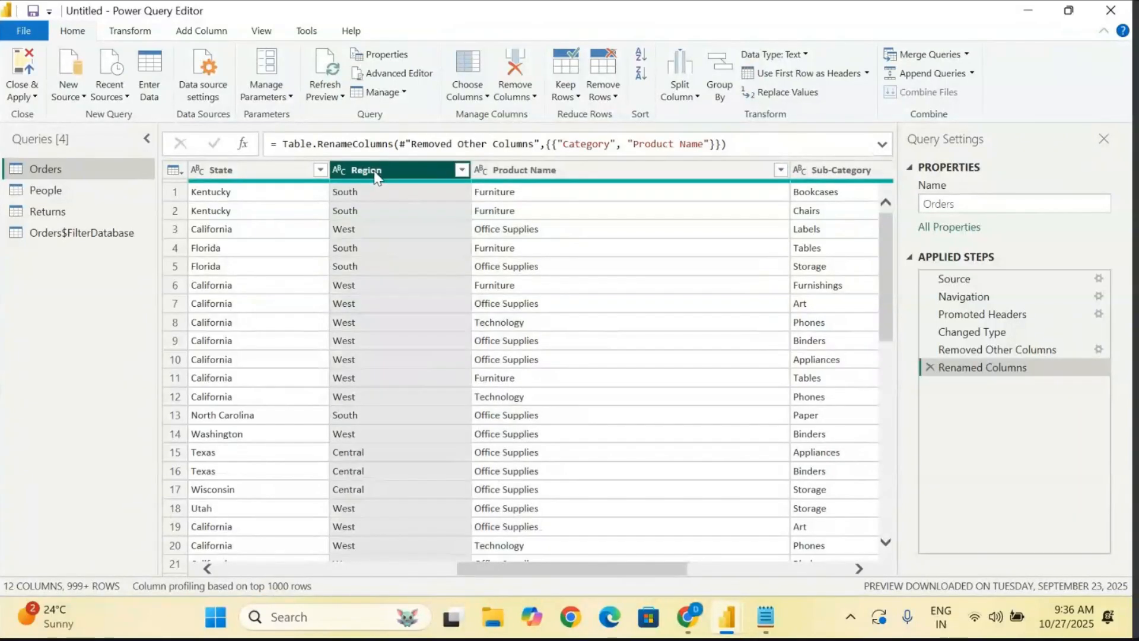
right_click(375, 173)
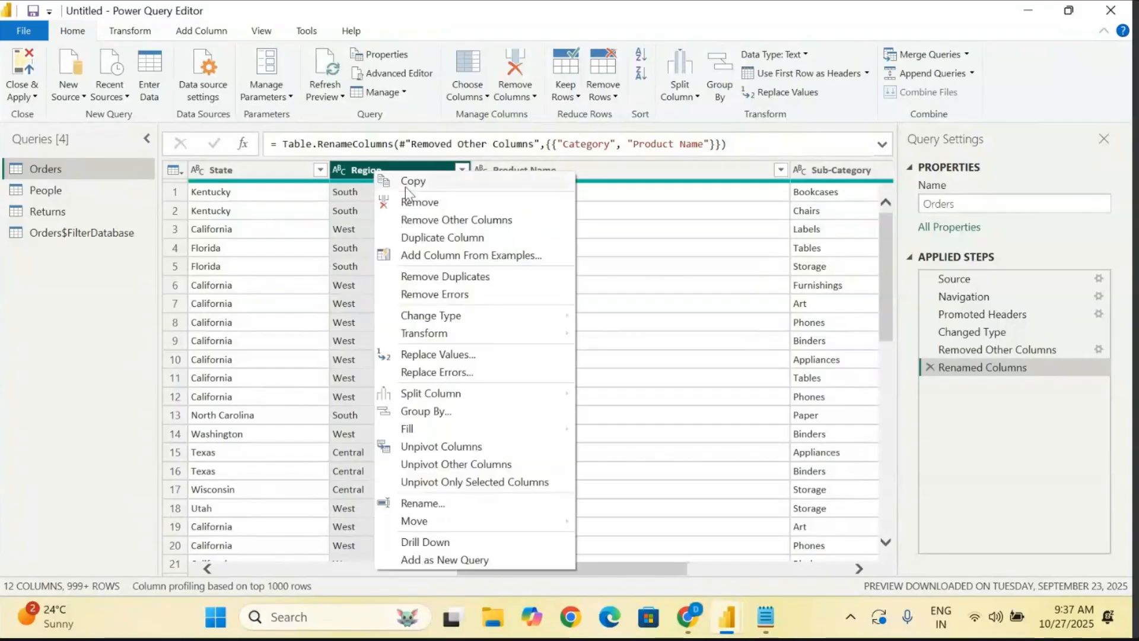
click(449, 504)
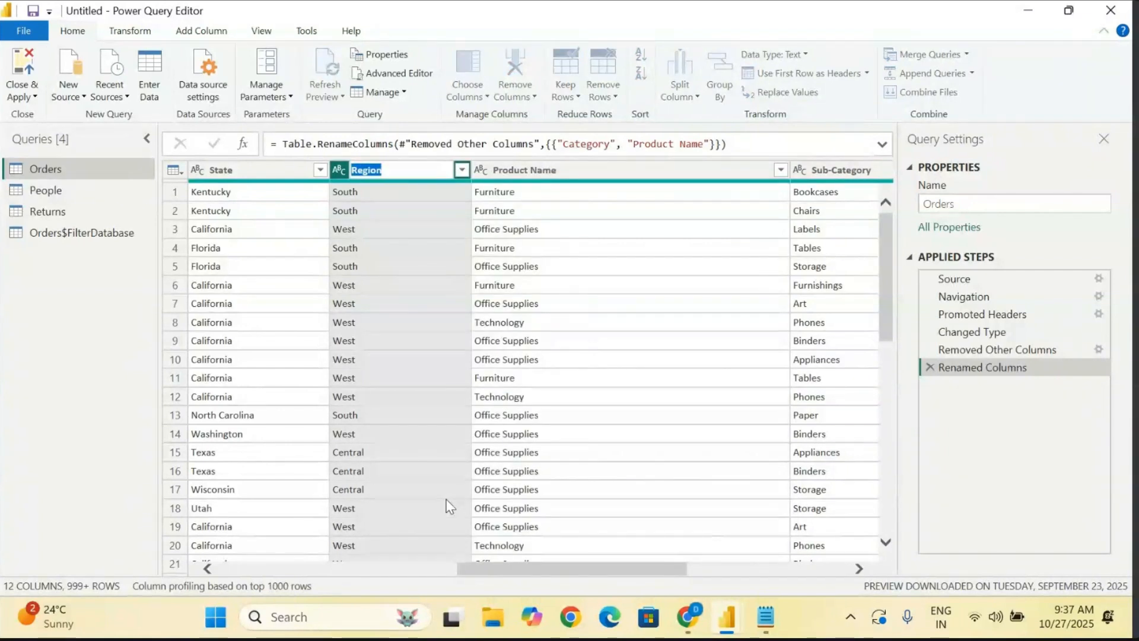
text(Lo)
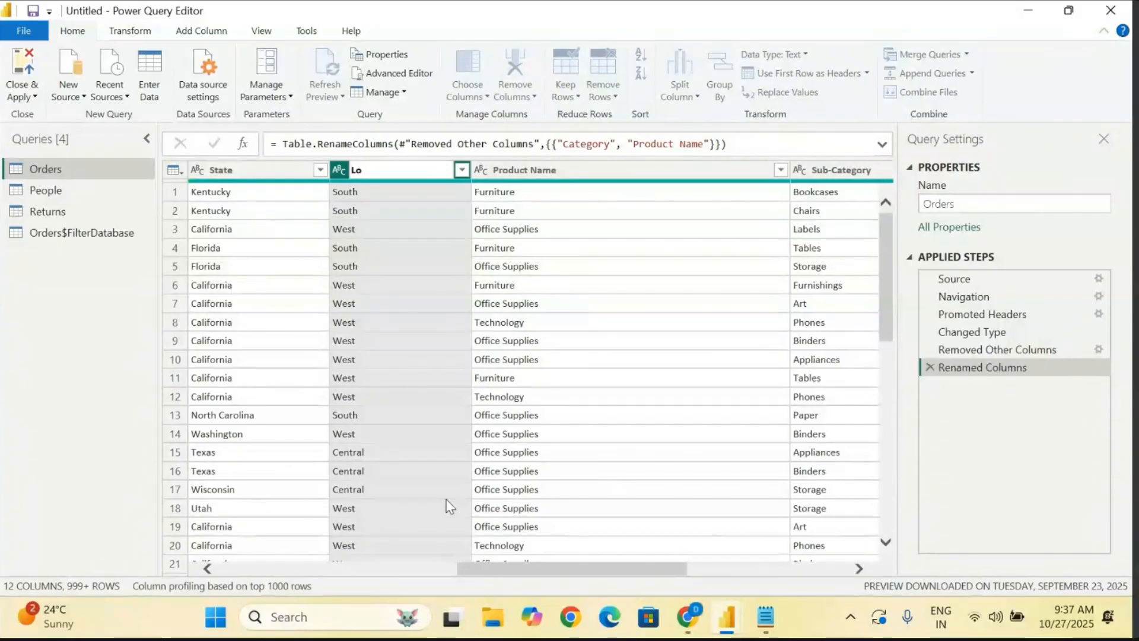
text(cation)
key(Return)
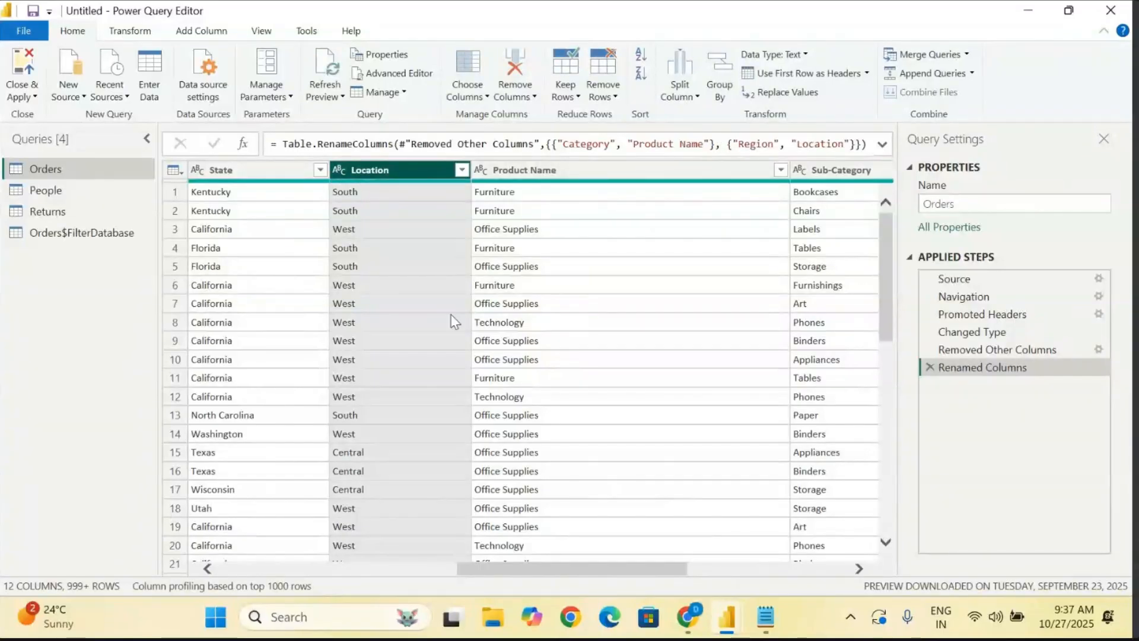
- Rename the Customer ID column of the Orders query to "ID"
scroll(452, 320, left, 5)
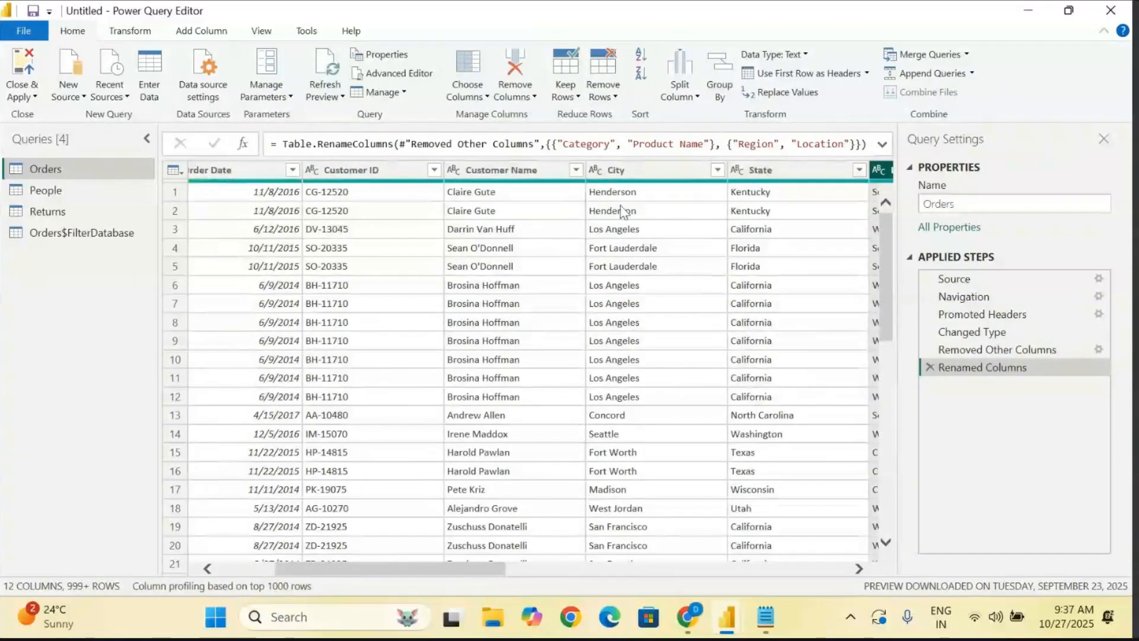
click(647, 174)
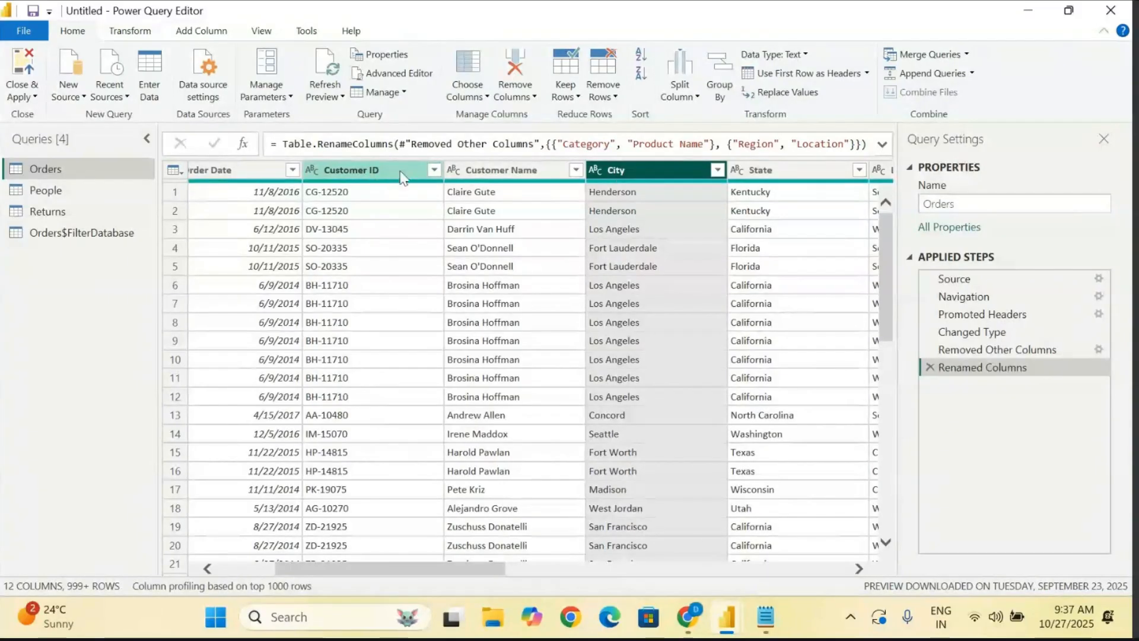
click(371, 165)
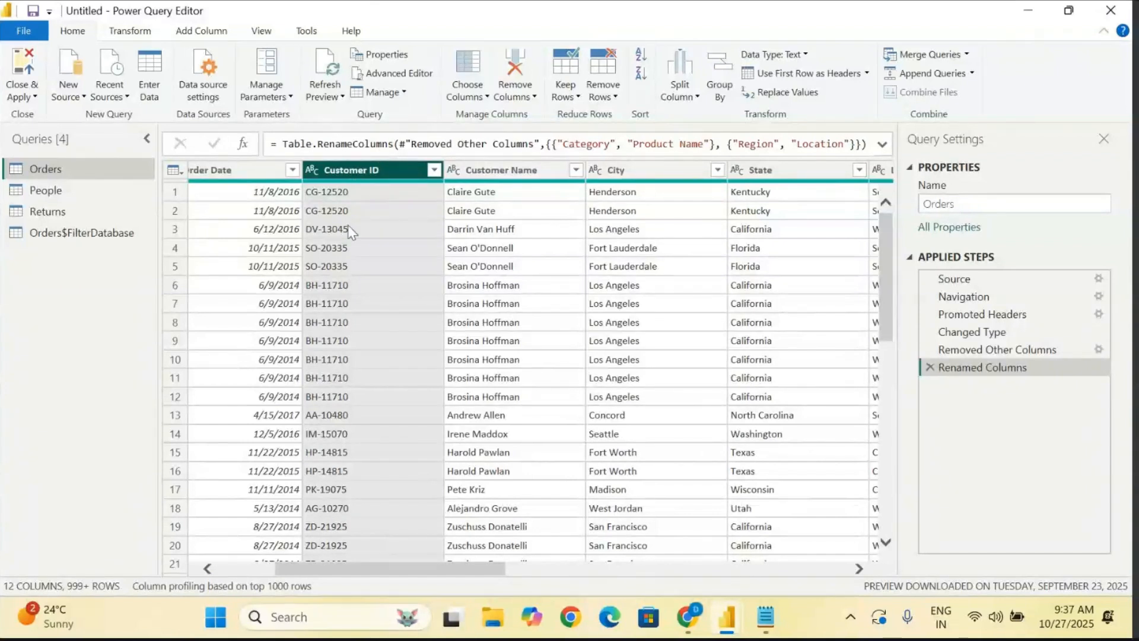
right_click(365, 170)
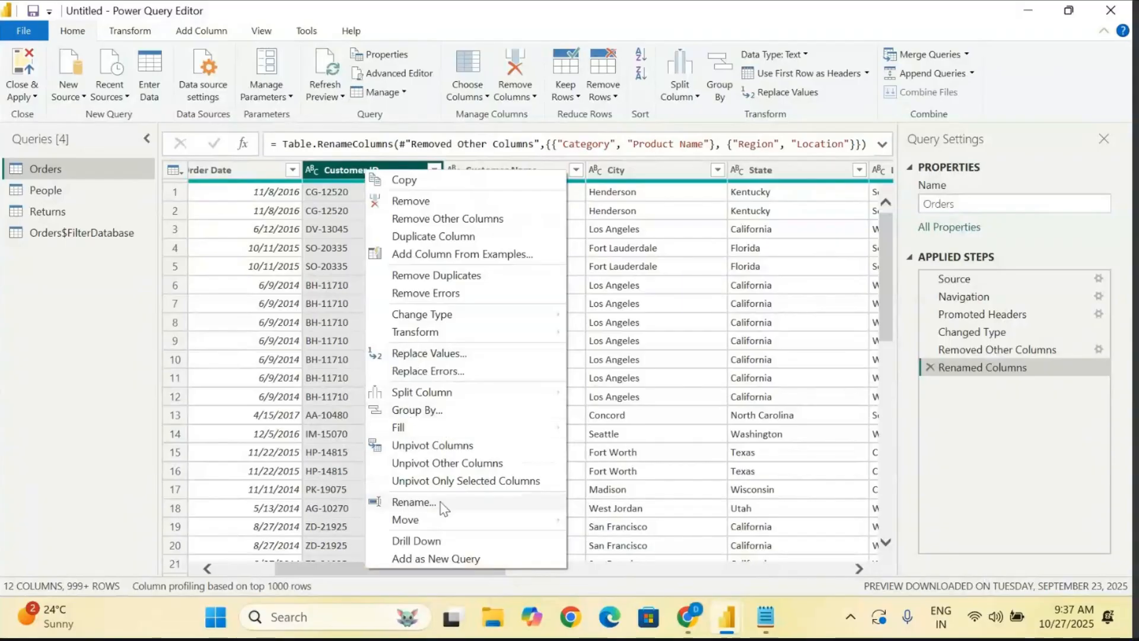
click(318, 474)
click(373, 172)
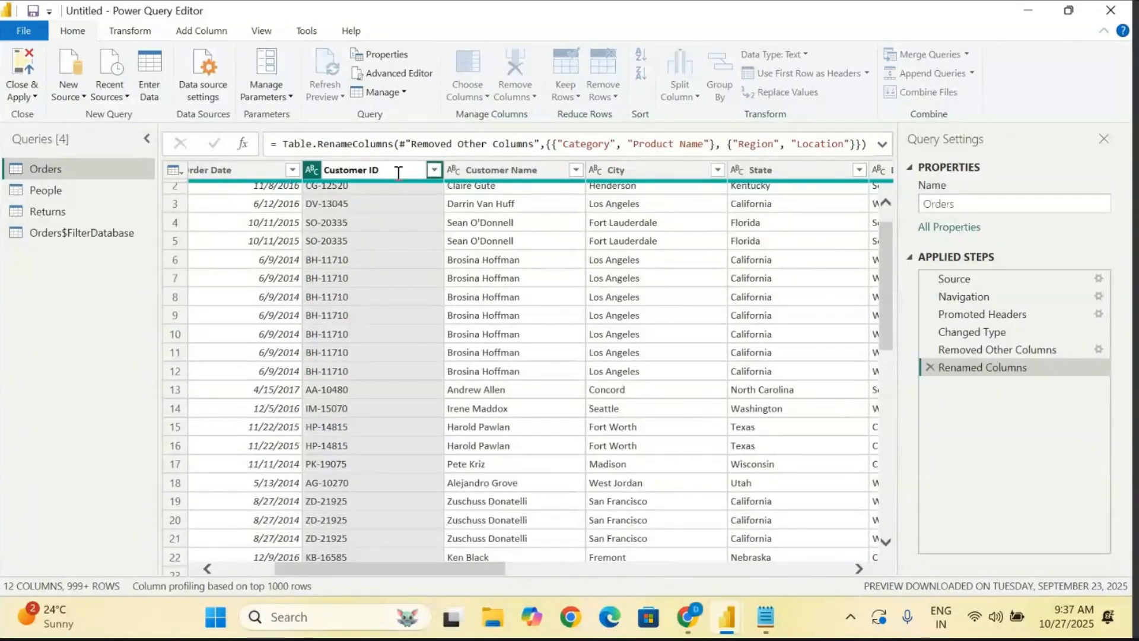
key(BackSpace)
key(BackSpace)
key(BackSpace)
key(BackSpace)
key(BackSpace)
key(BackSpace)
key(BackSpace)
key(BackSpace)
key(BackSpace)
key(BackSpace)
text(ID)
key(Return)
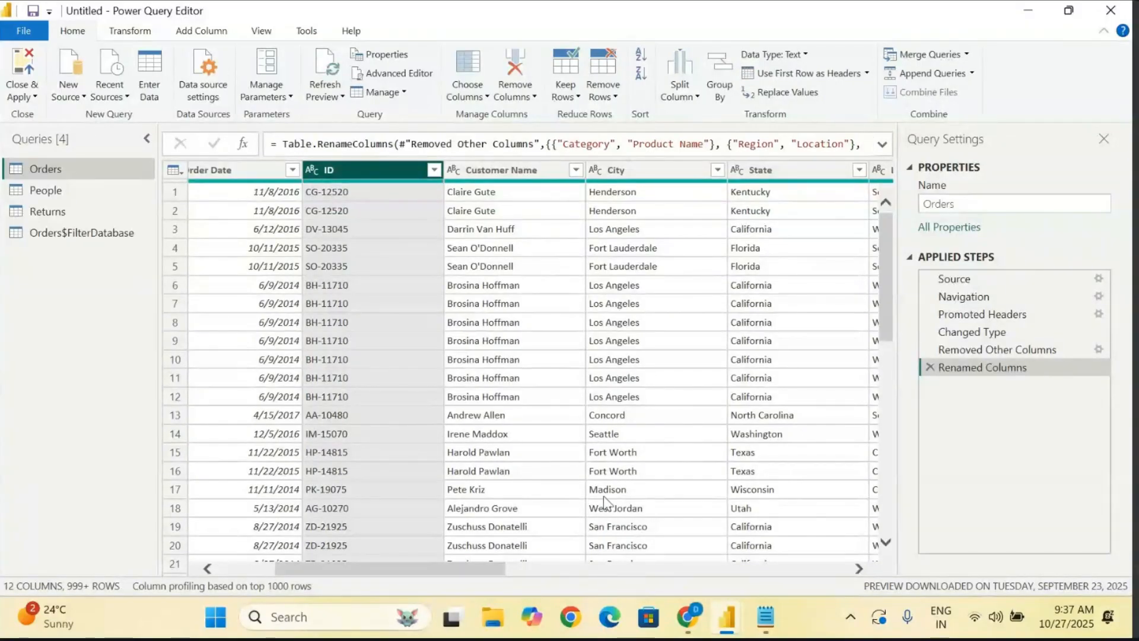
- Review the Orders columns from first to last, and shrink and lower the Power Query Editor window to uncover the Notepad notes
scroll(603, 500, left, 3)
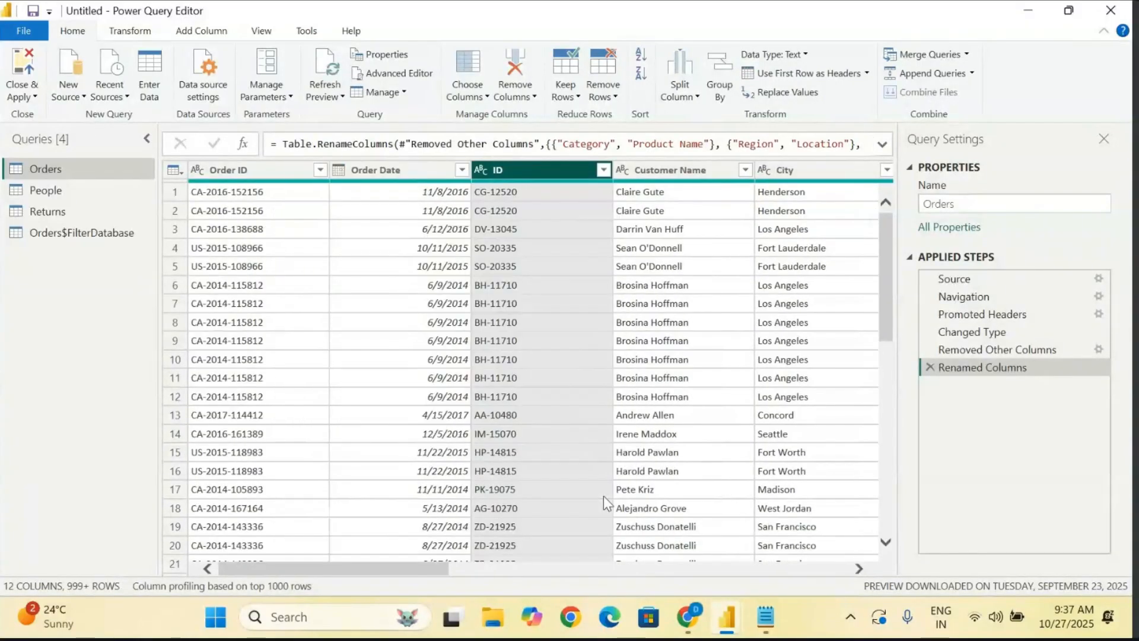
scroll(604, 496, right, 5)
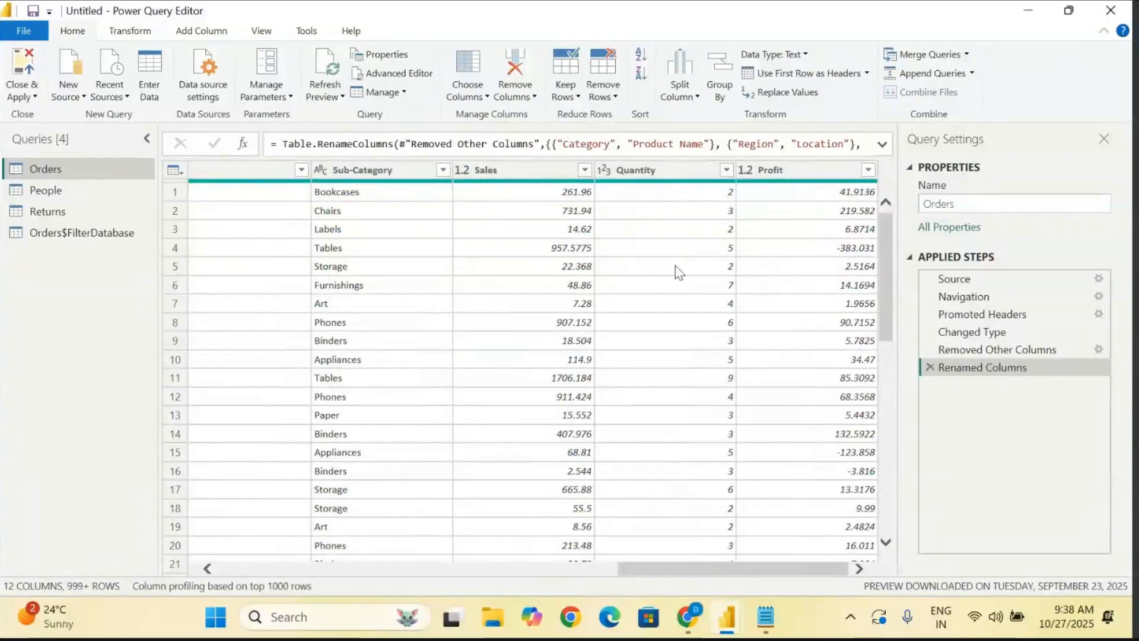
drag(1038, 350, 1042, 356)
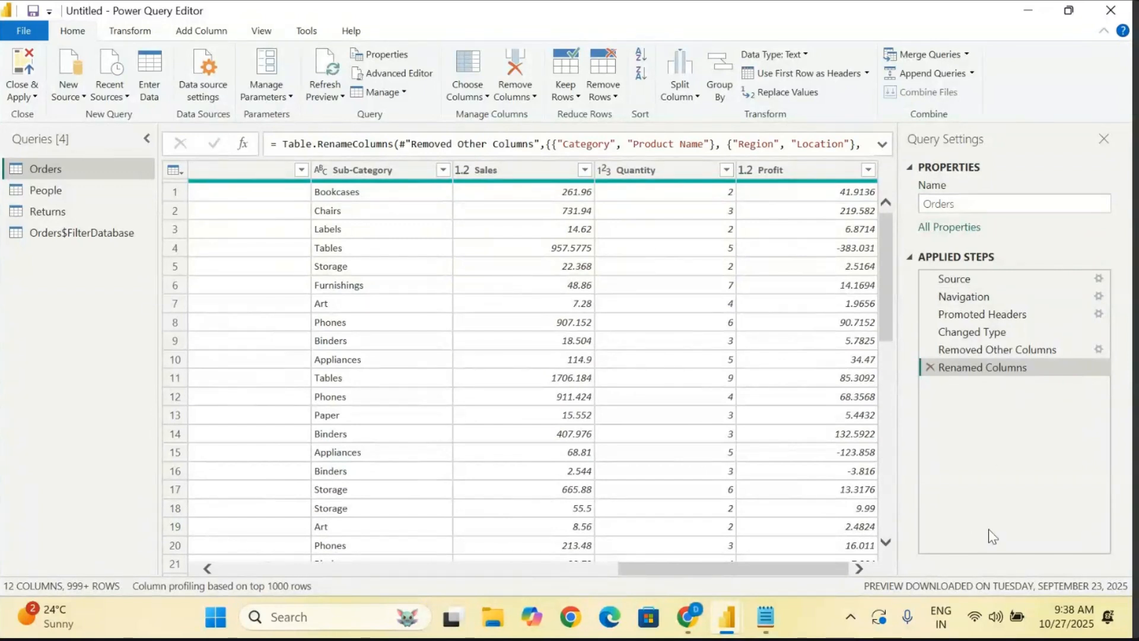
scroll(331, 318, left, 10)
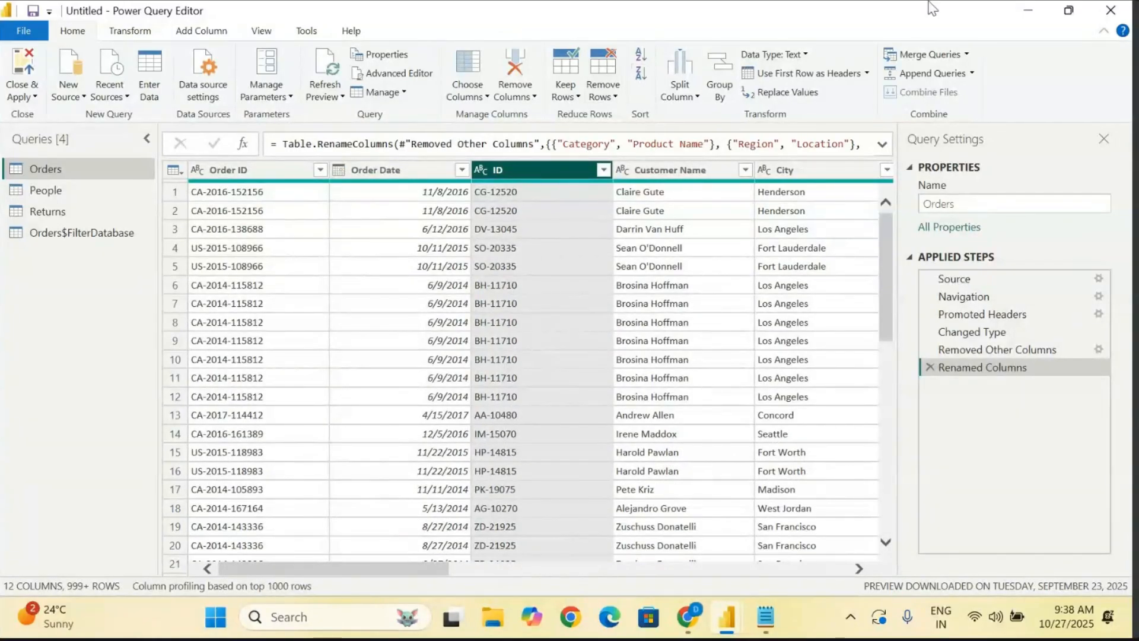
click(1068, 10)
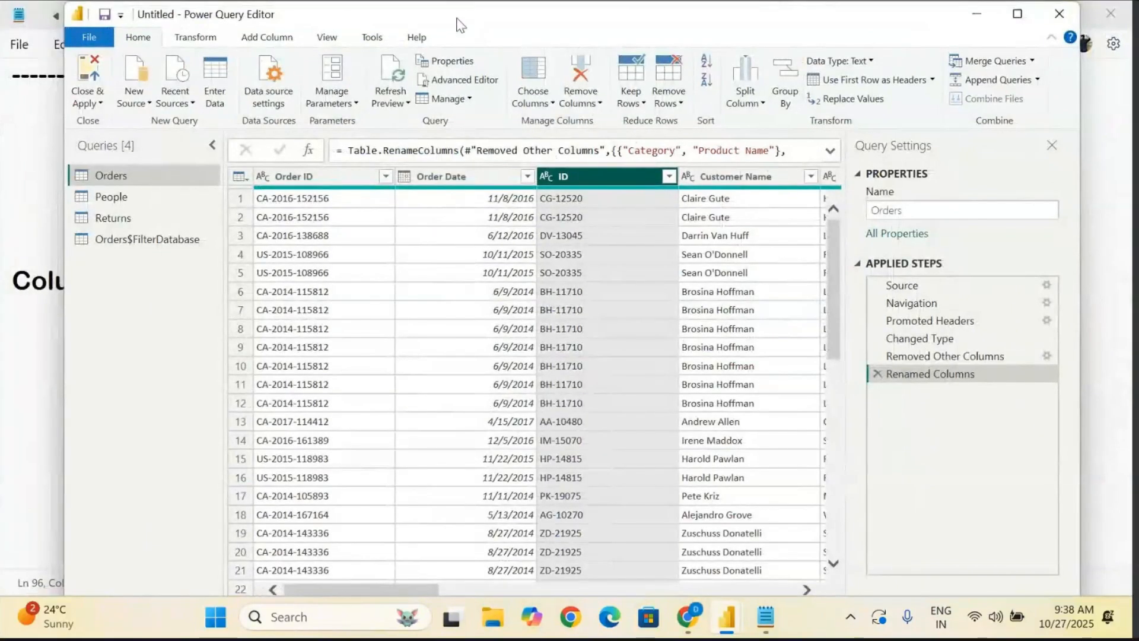
drag(458, 19, 422, 239)
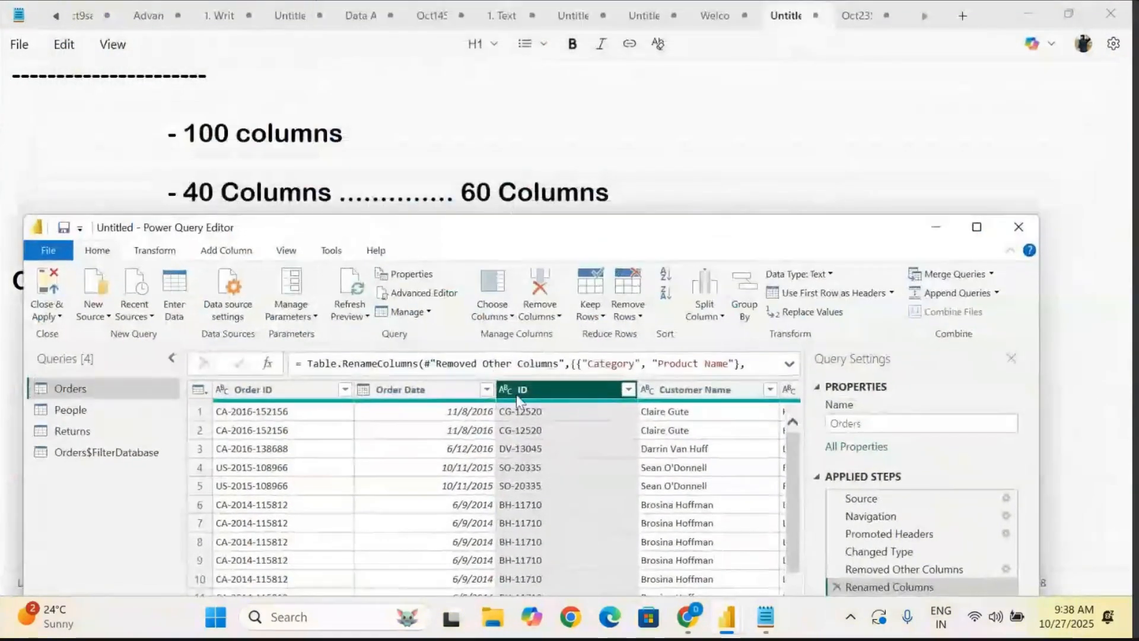
scroll(607, 443, right, 5)
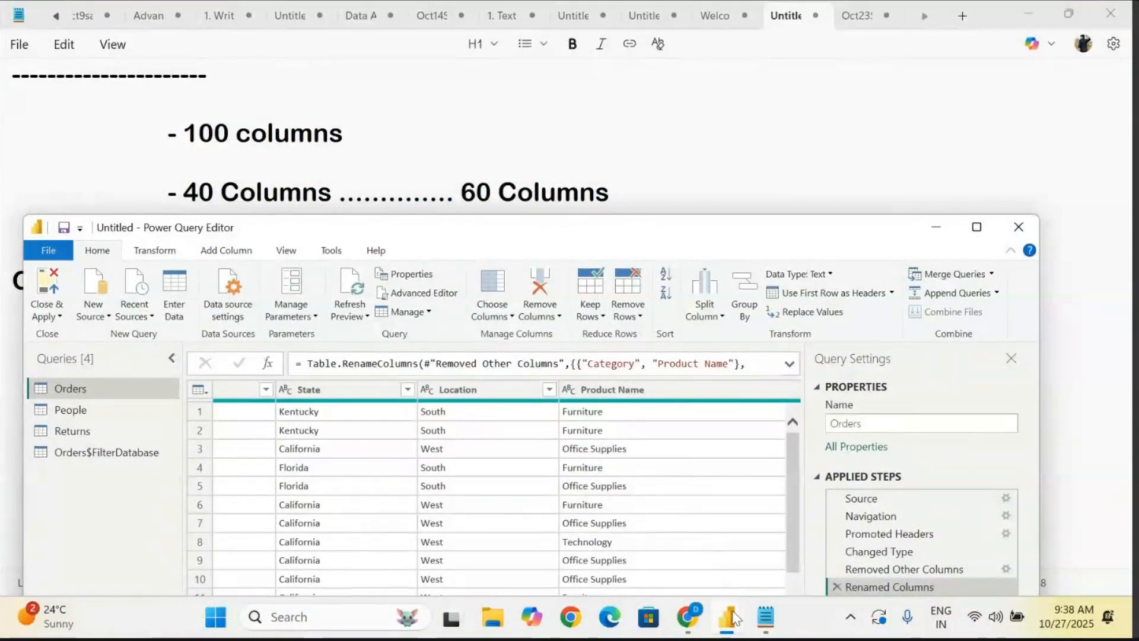
- Switch to Power BI Desktop, collapse the Orders table's field list, and return to the Power Query Editor
mouse_move(736, 620)
click(668, 528)
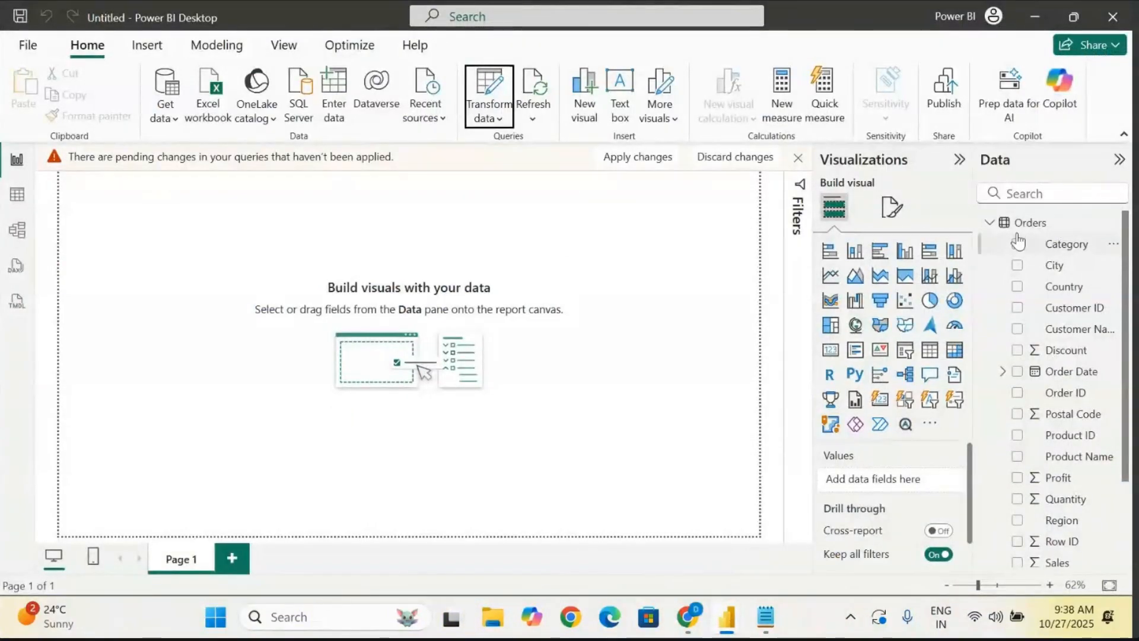
click(990, 223)
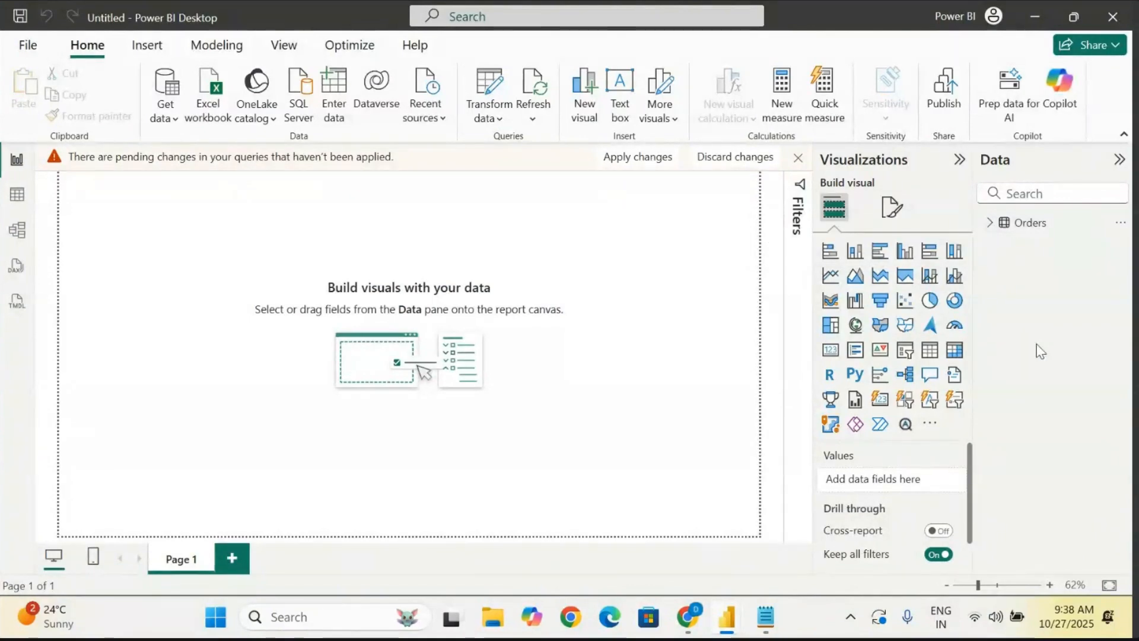
mouse_move(728, 623)
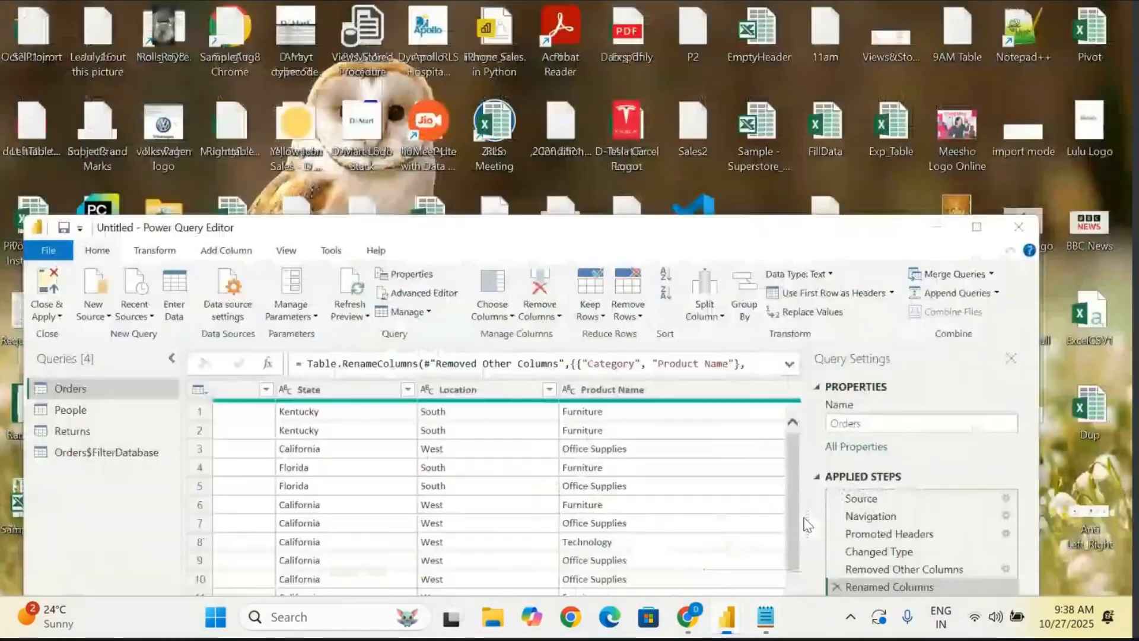
click(807, 525)
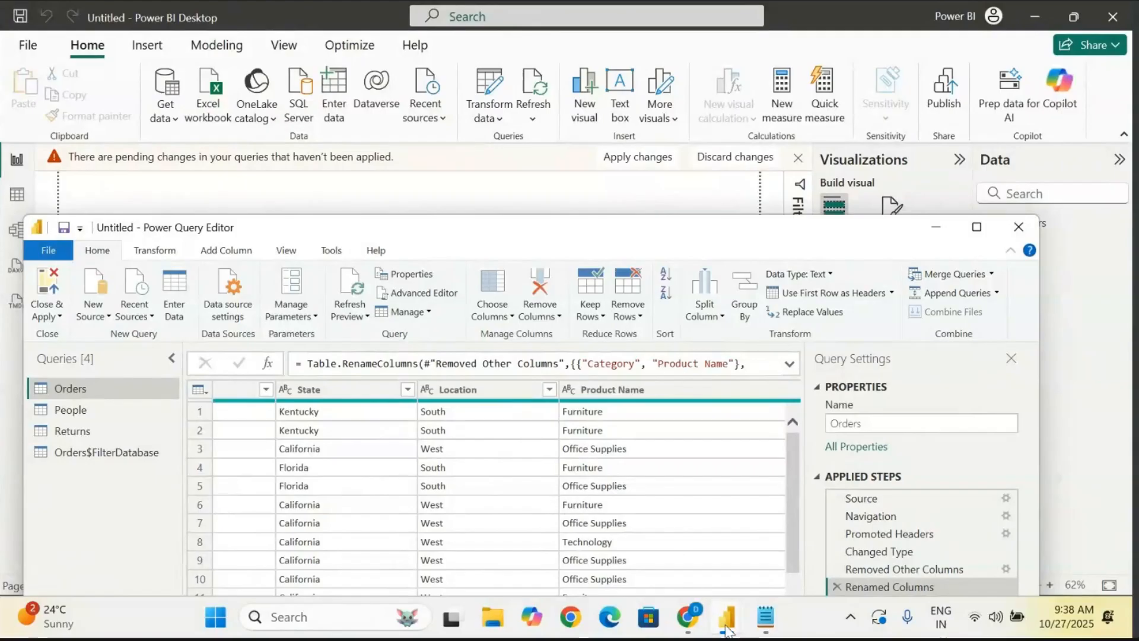
- Switch to Power BI Desktop, expand the Orders table and examine its field names down to Sub-Category
mouse_move(728, 629)
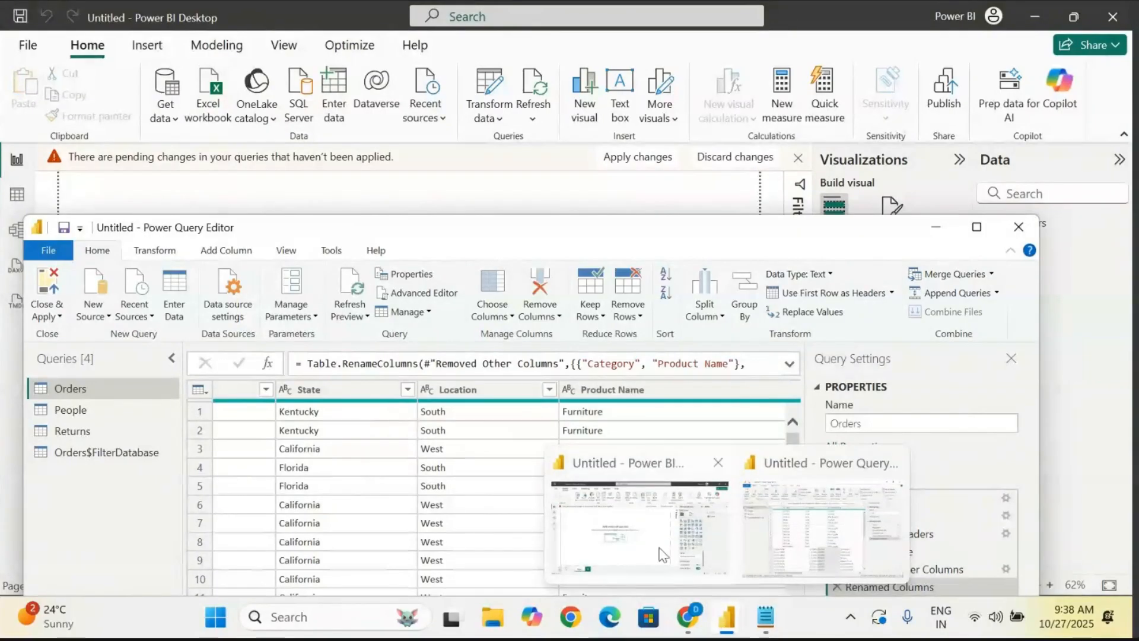
click(630, 514)
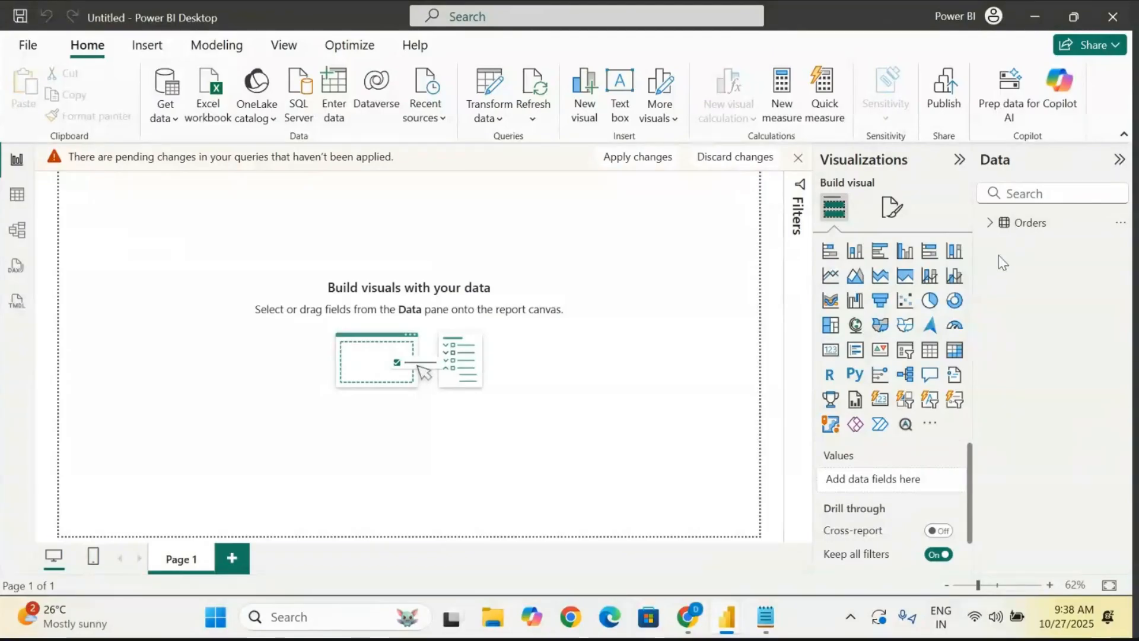
click(989, 223)
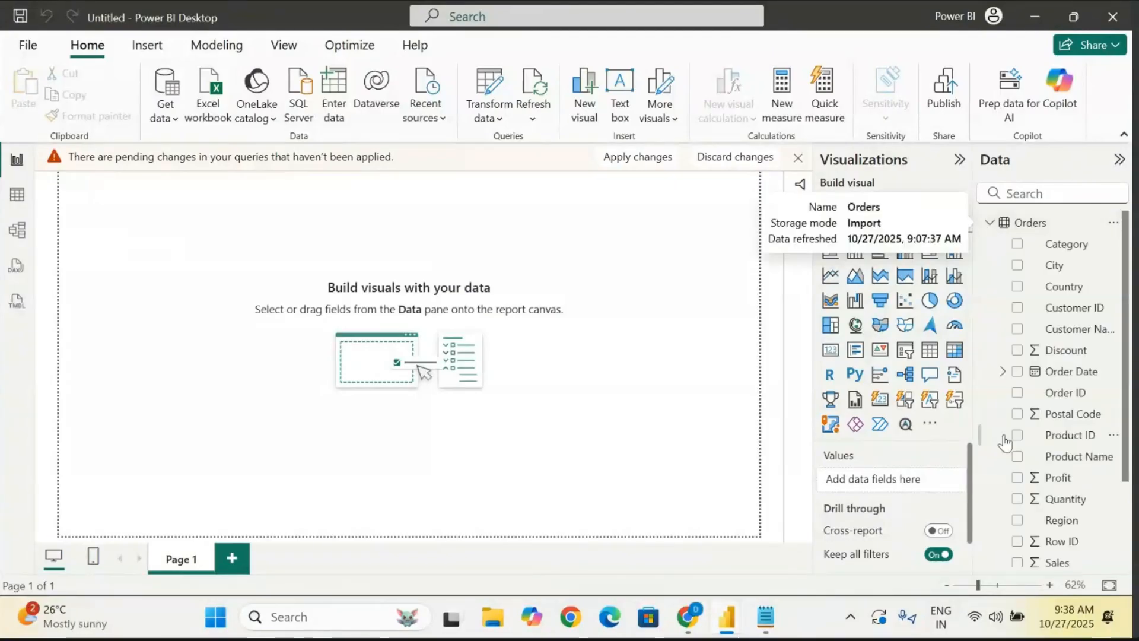
scroll(1038, 451, down, 3)
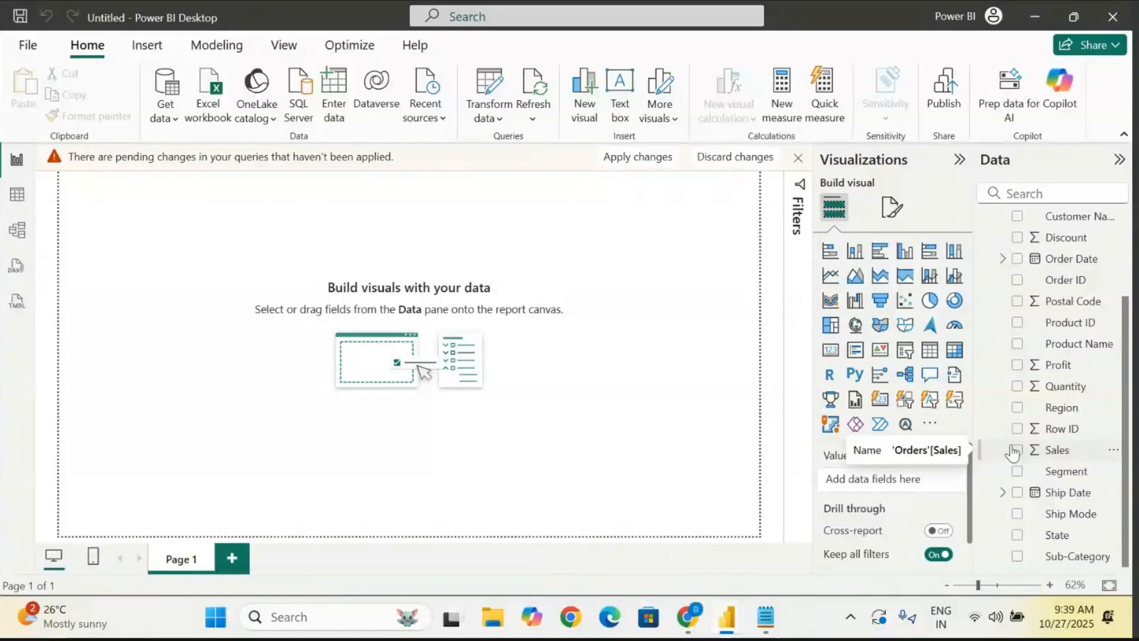
- Return to the Power Query Editor and move its window up so the full list of applied steps fits on screen
mouse_move(725, 628)
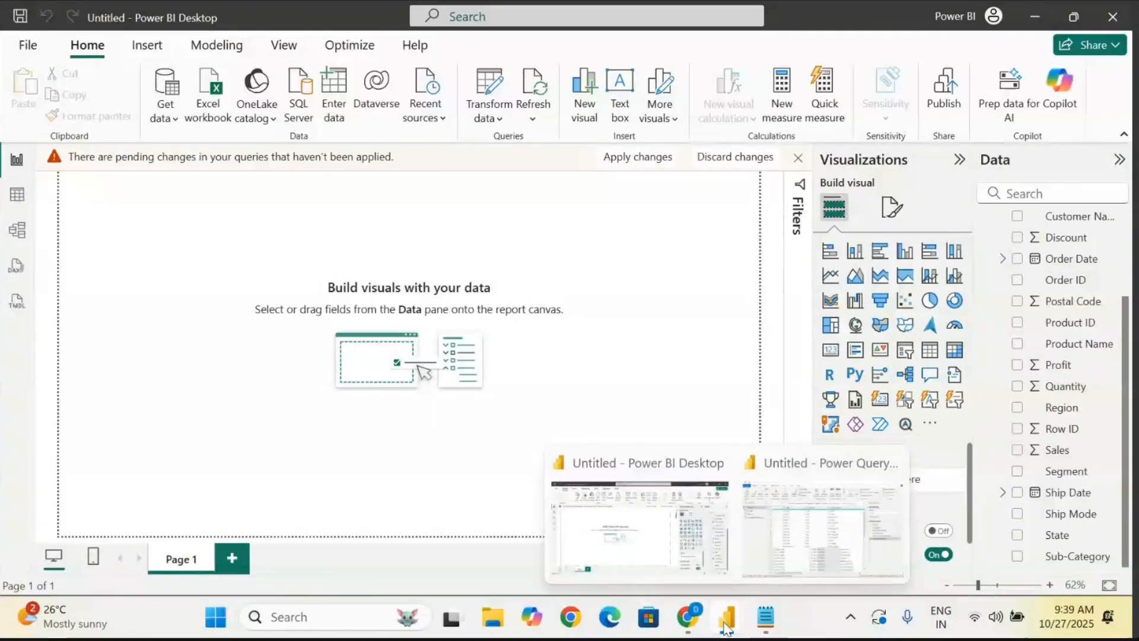
click(824, 522)
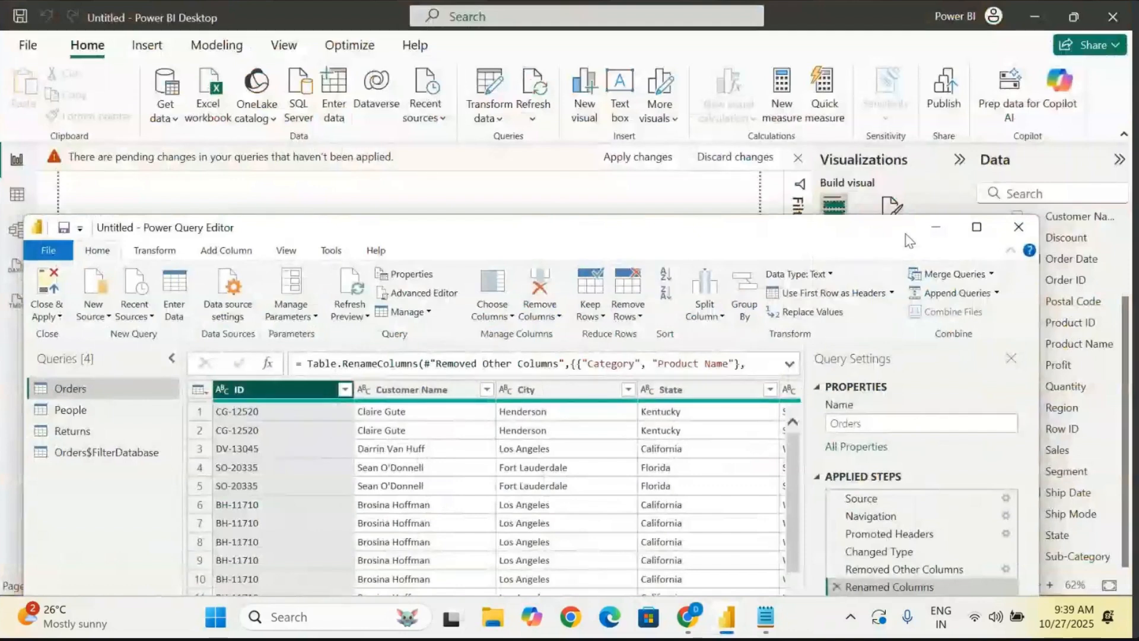
drag(554, 235, 584, 42)
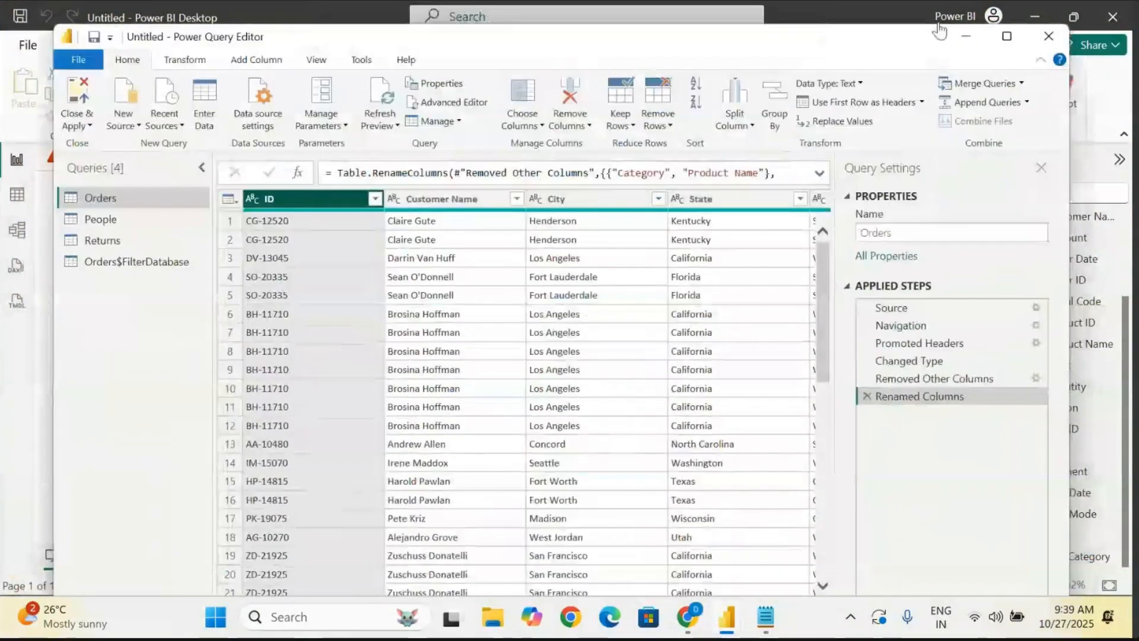
- Maximize the Power Query Editor window and review the Orders columns, including Location, Product Name and Sub-Category
click(1007, 37)
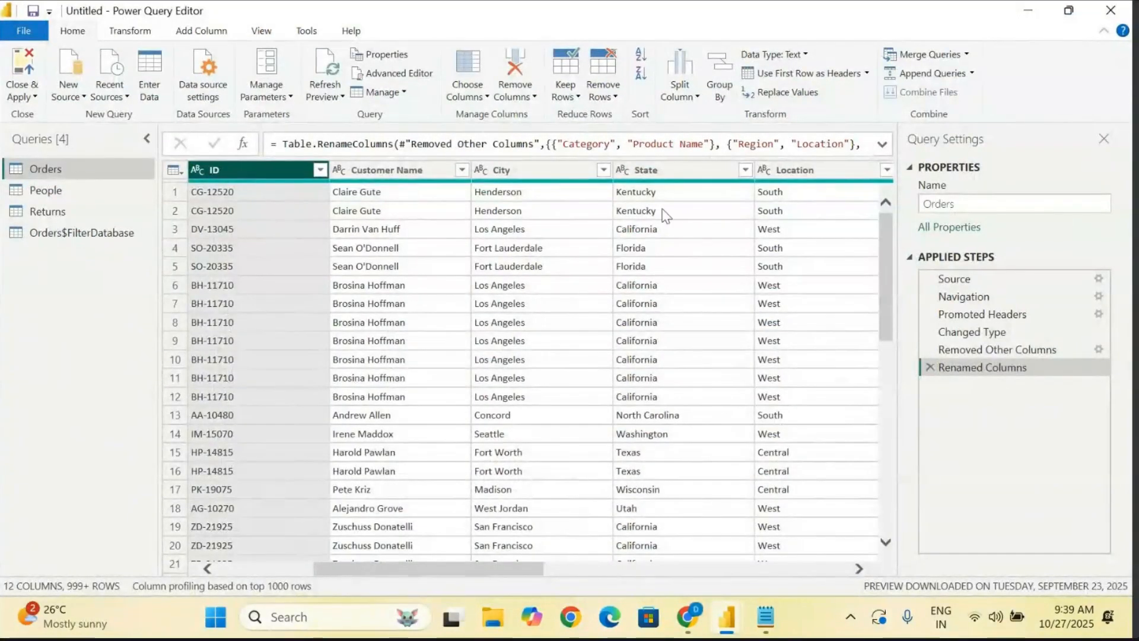
scroll(665, 216, right, 6)
click(414, 173)
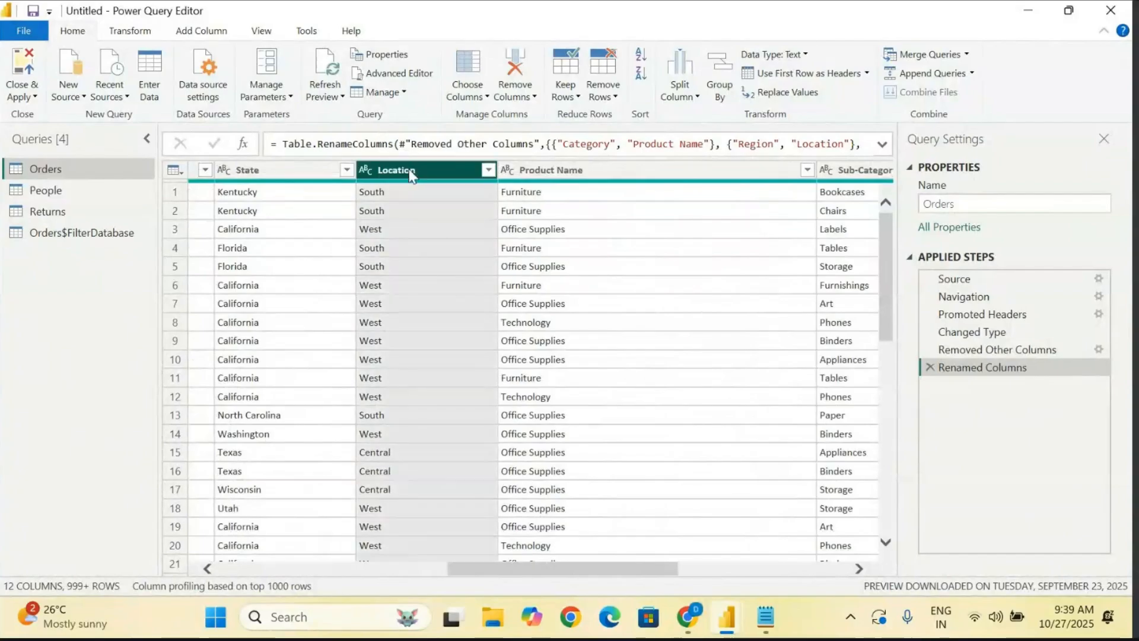
scroll(716, 248, right, 5)
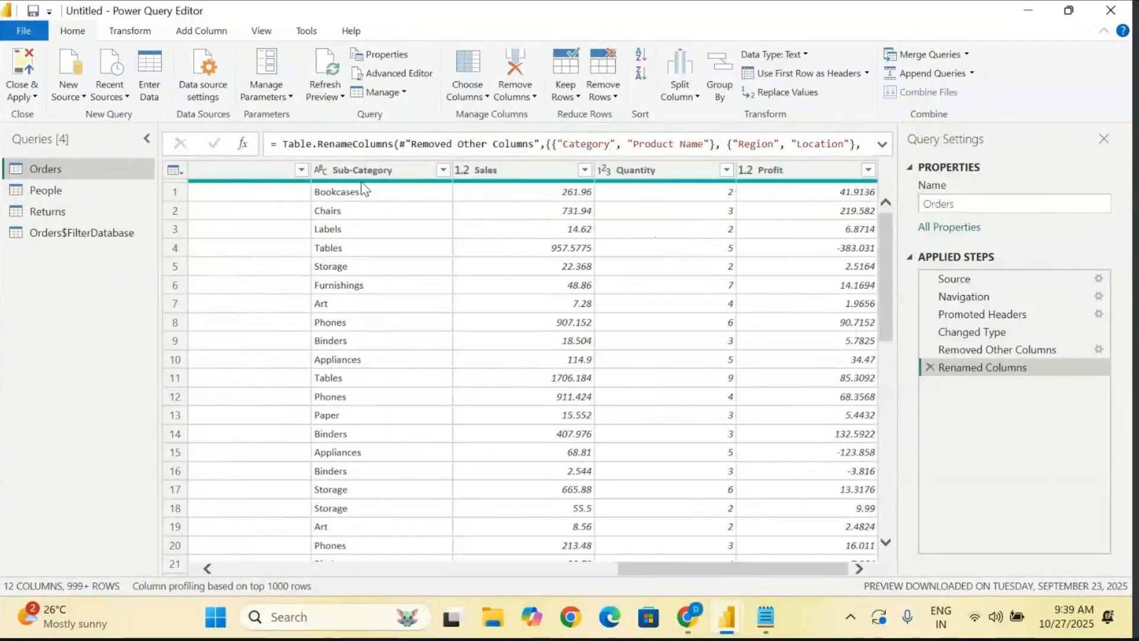
mouse_move(380, 183)
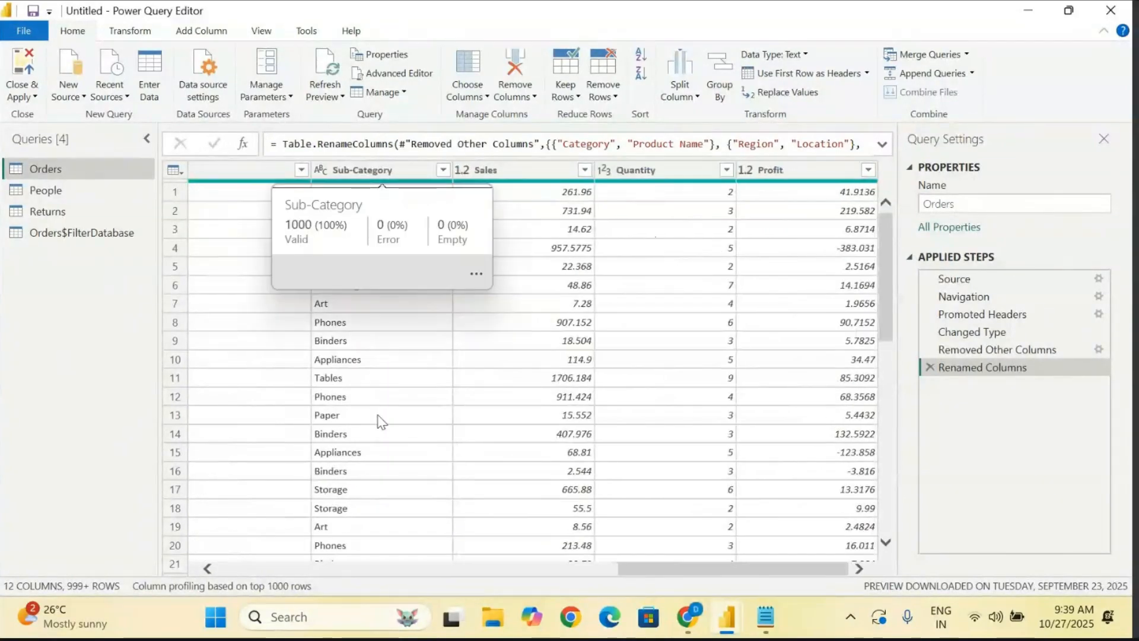
scroll(379, 418, left, 5)
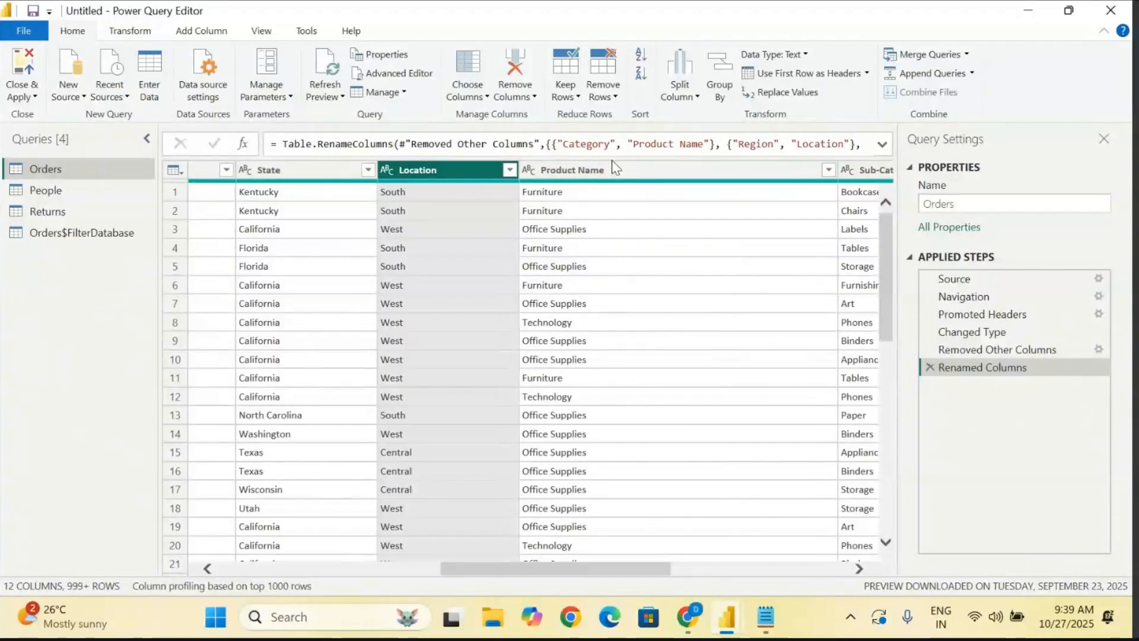
scroll(343, 243, left, 6)
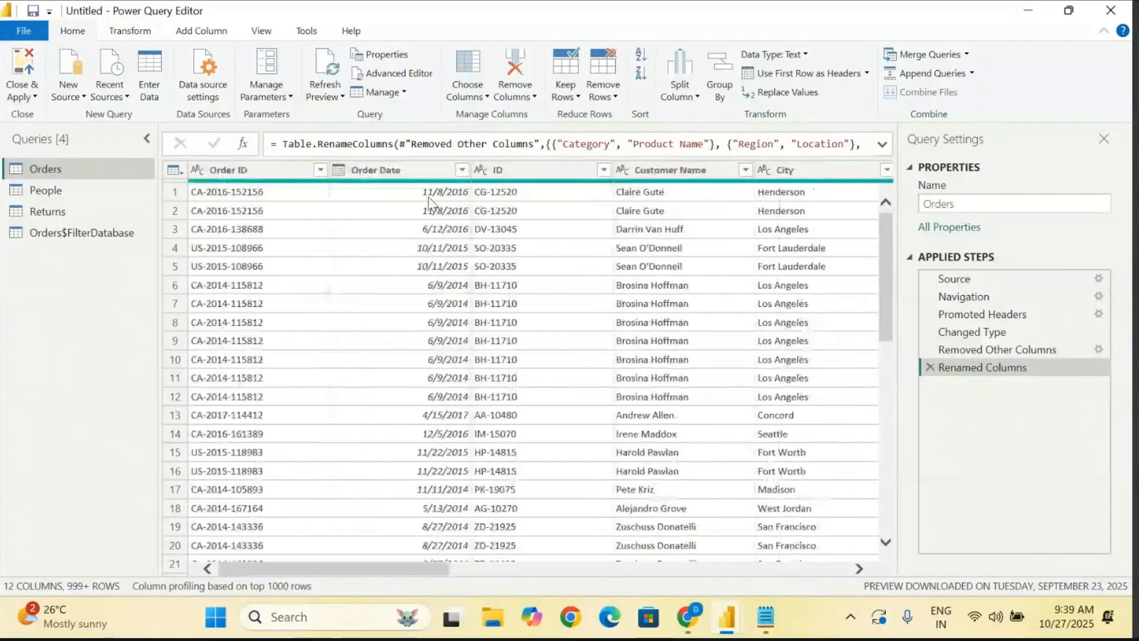
- Rename the Order Date column to Dates in the Orders query
click(375, 173)
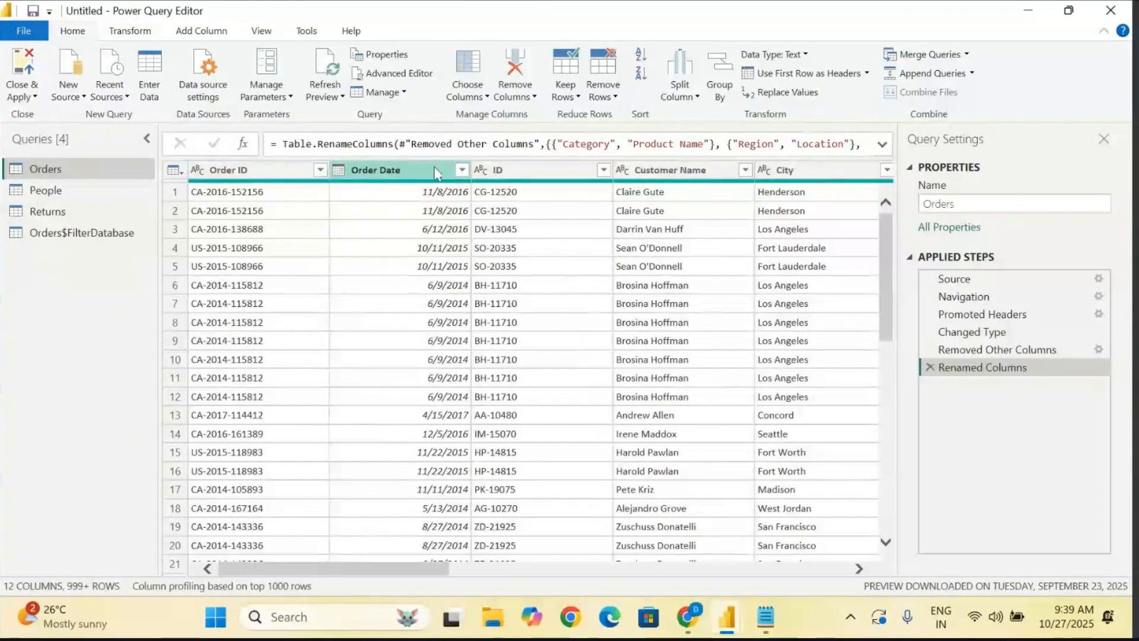
click(397, 177)
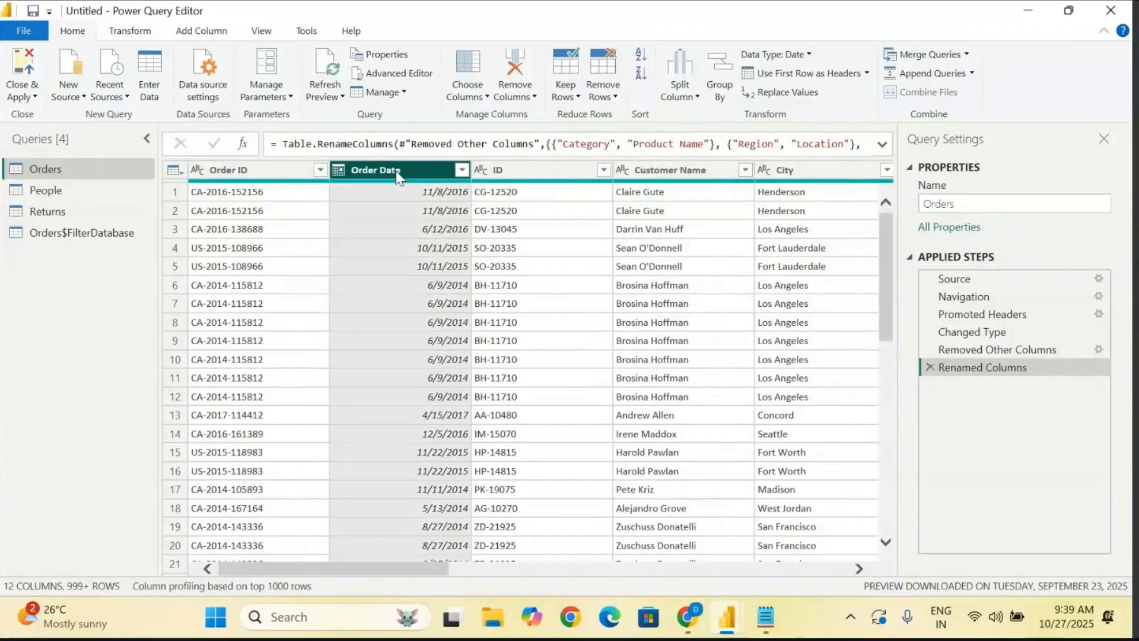
double_click(397, 174)
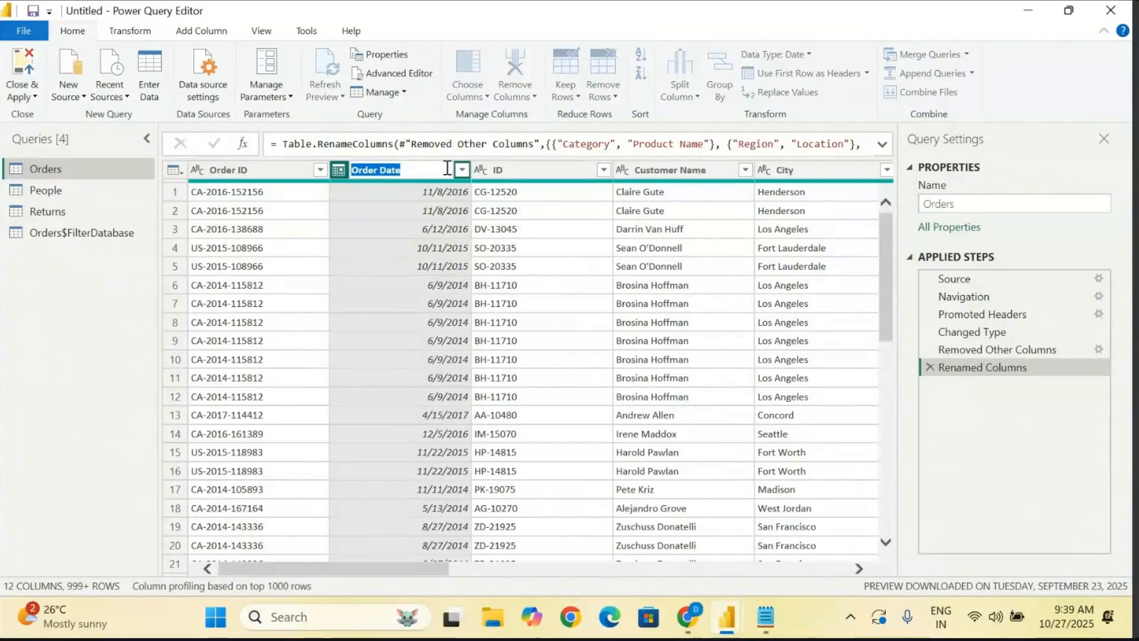
text(Da)
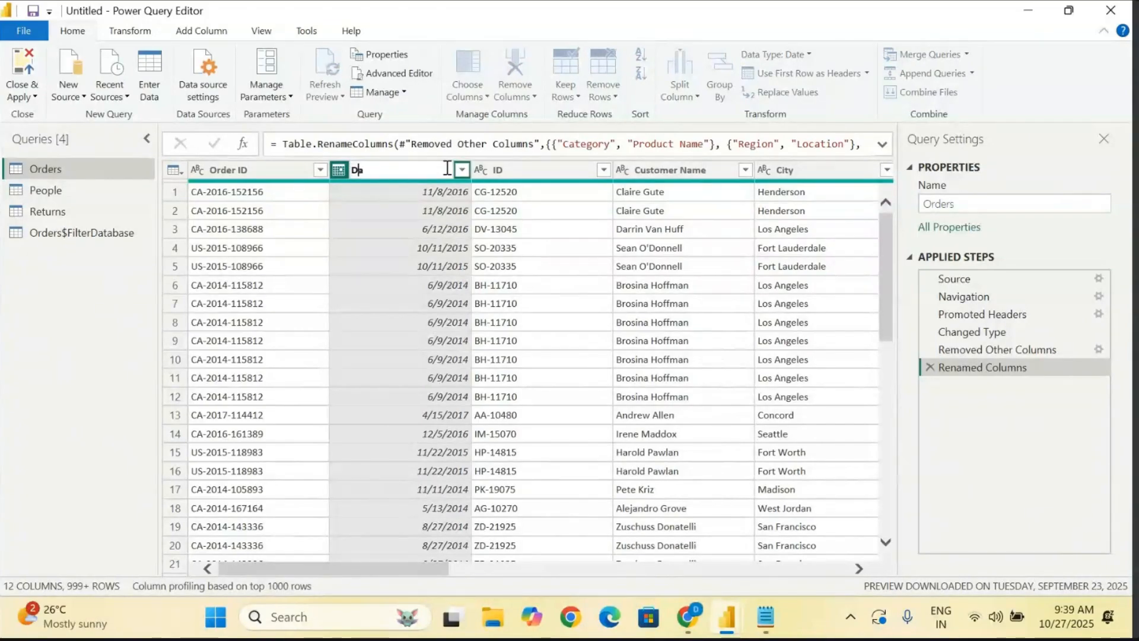
text(tes)
key(Return)
- Rename the Order ID column to My Orders in the Orders query
double_click(249, 171)
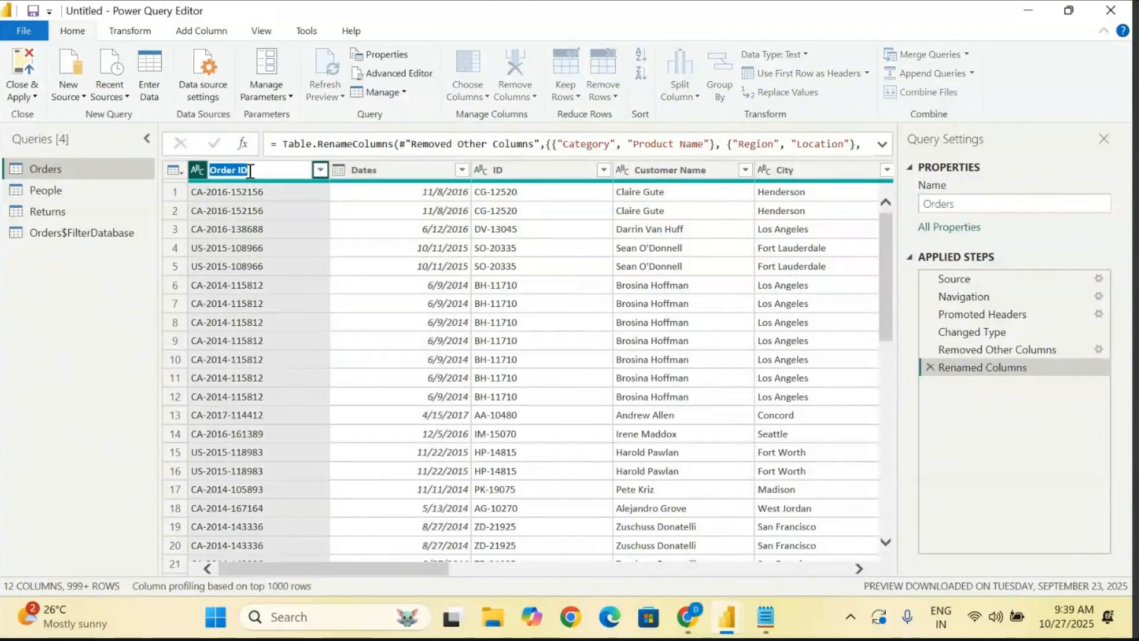
key(BackSpace)
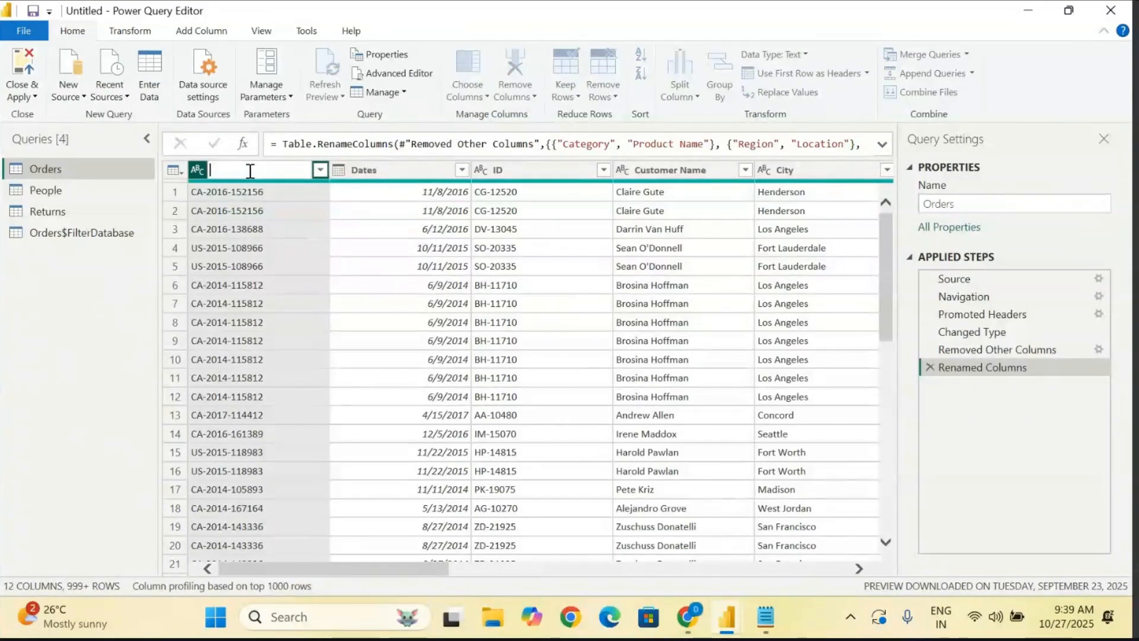
text(My Orders)
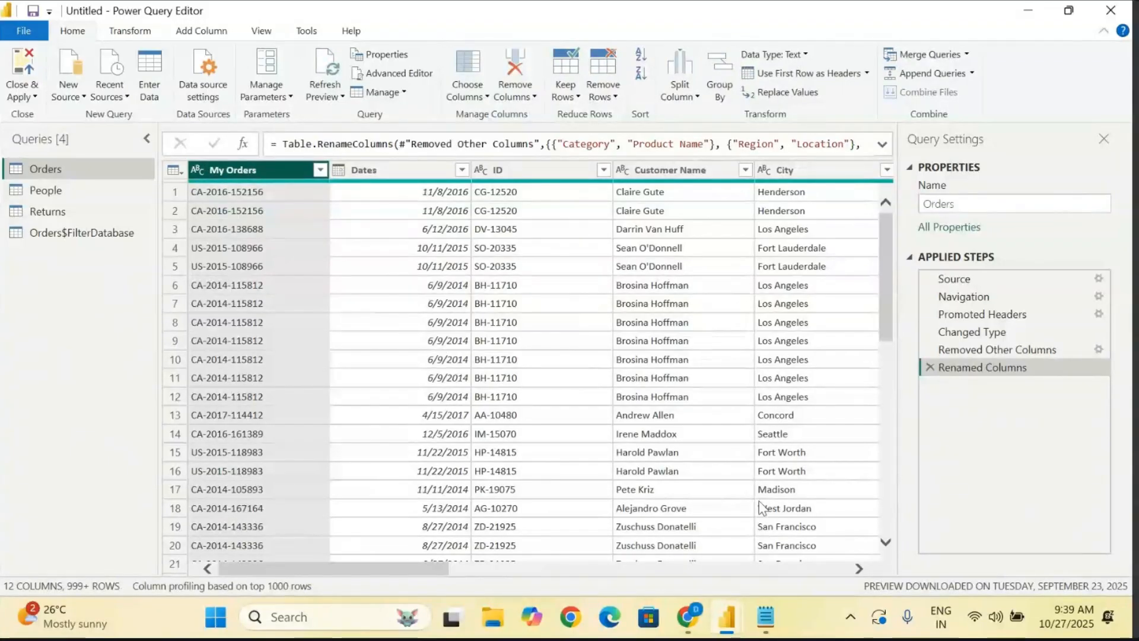
- Switch to Power BI Desktop and compare the Orders table's field names with the renamed query columns
mouse_move(725, 633)
click(653, 522)
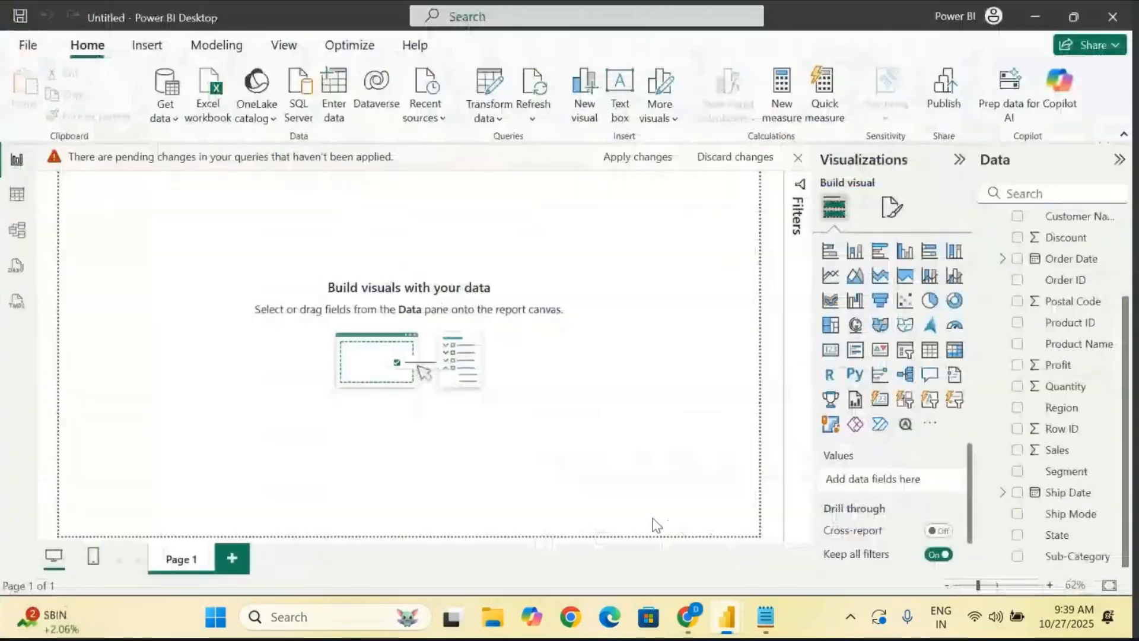
scroll(1116, 255, up, 3)
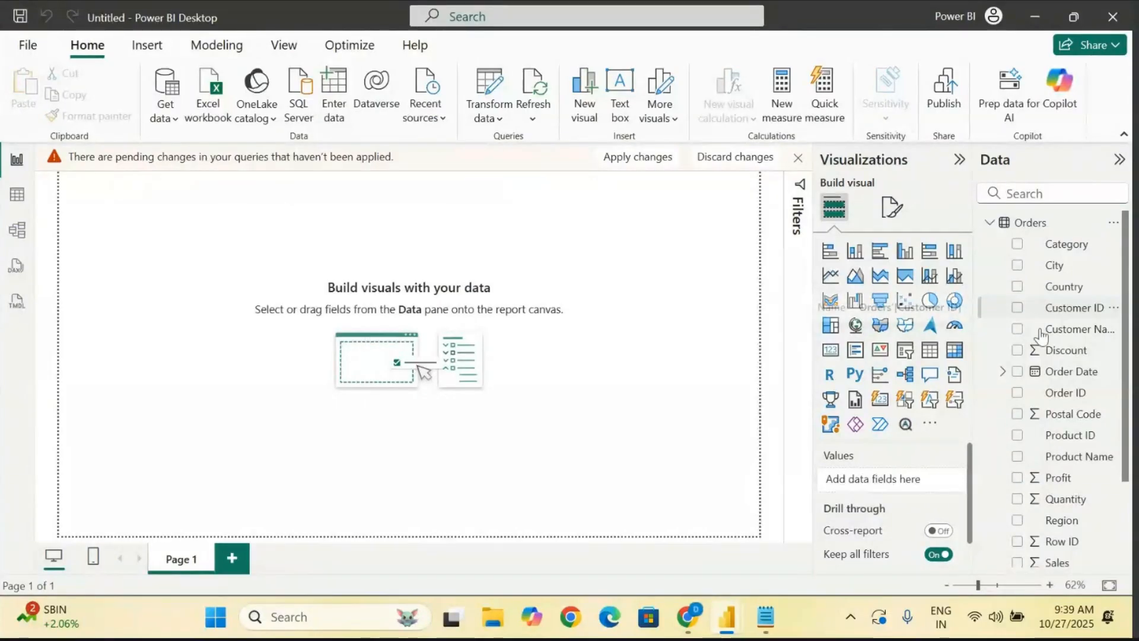
scroll(1059, 445, down, 3)
scroll(1059, 445, up, 3)
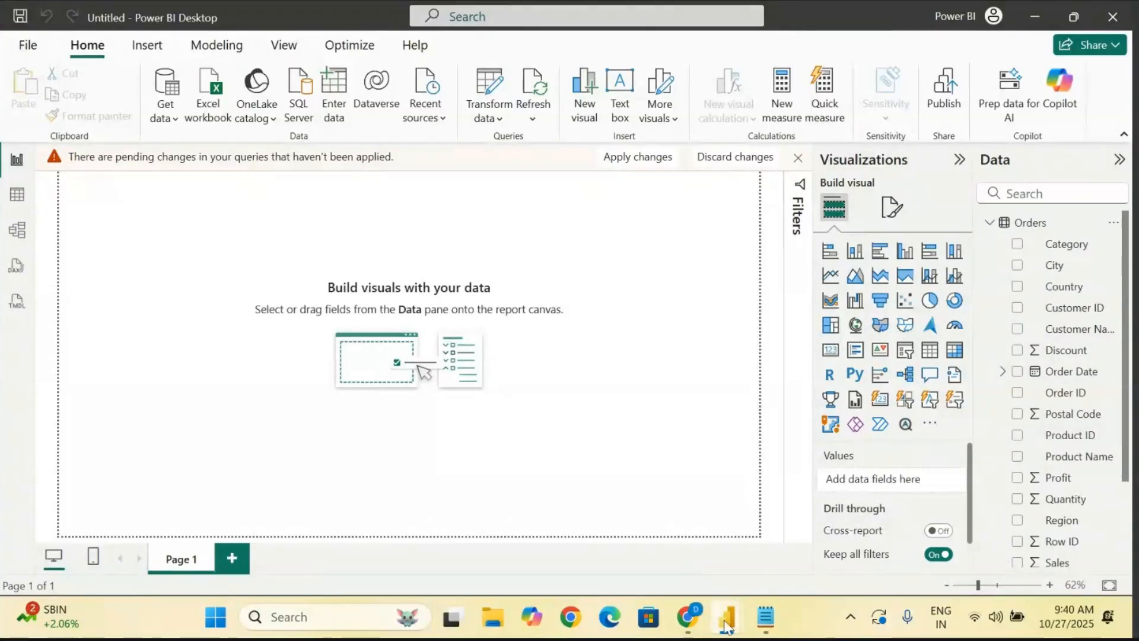
- Return to the Power Query Editor, apply the pending query changes to the model and close the editor
mouse_move(725, 626)
click(816, 515)
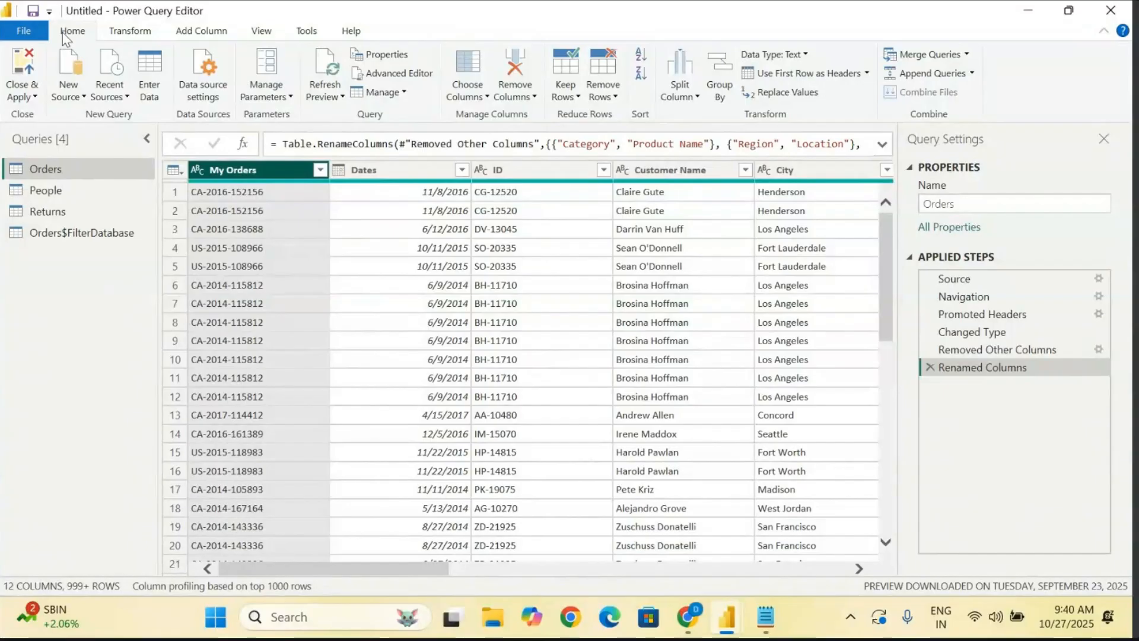
click(19, 95)
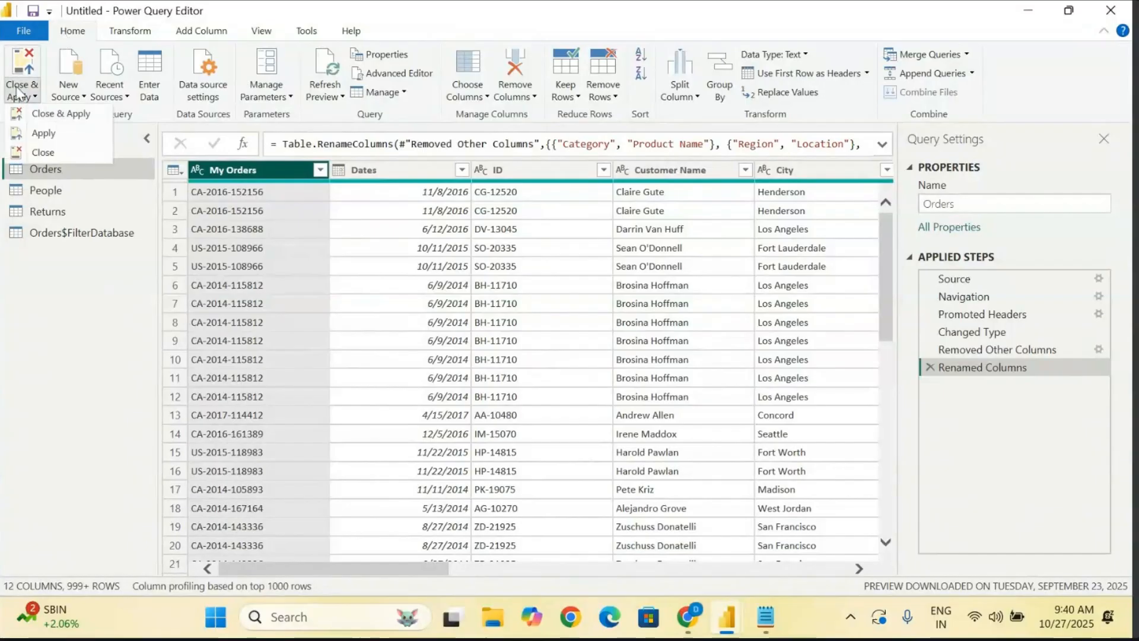
click(73, 119)
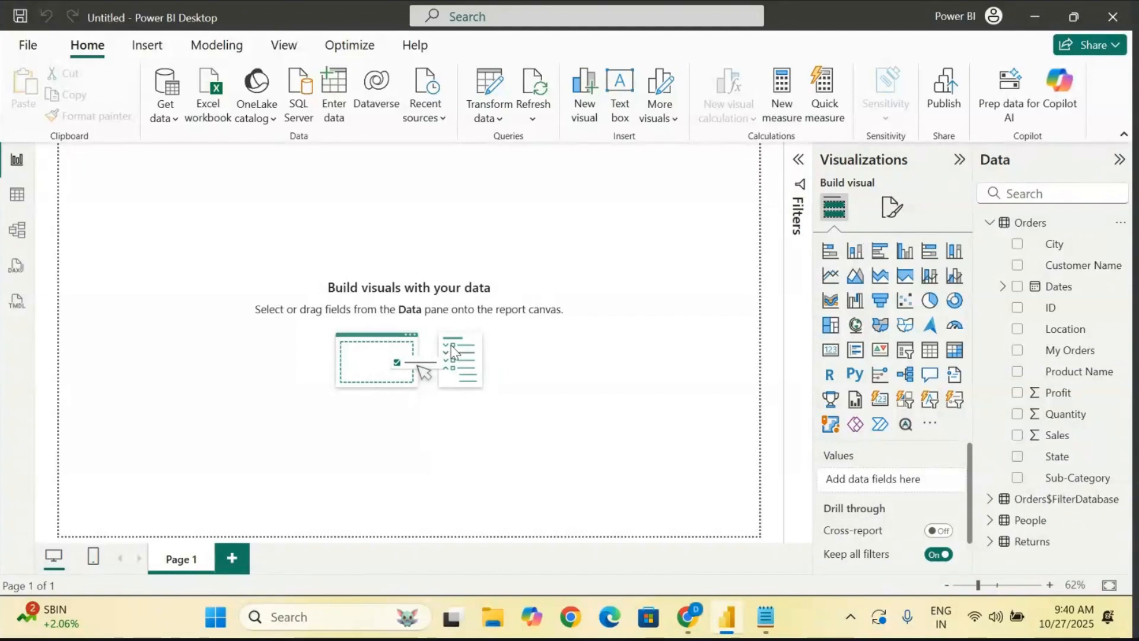
- Collapse and re-expand the Orders field list, and review the Orders columns in Table view
click(988, 222)
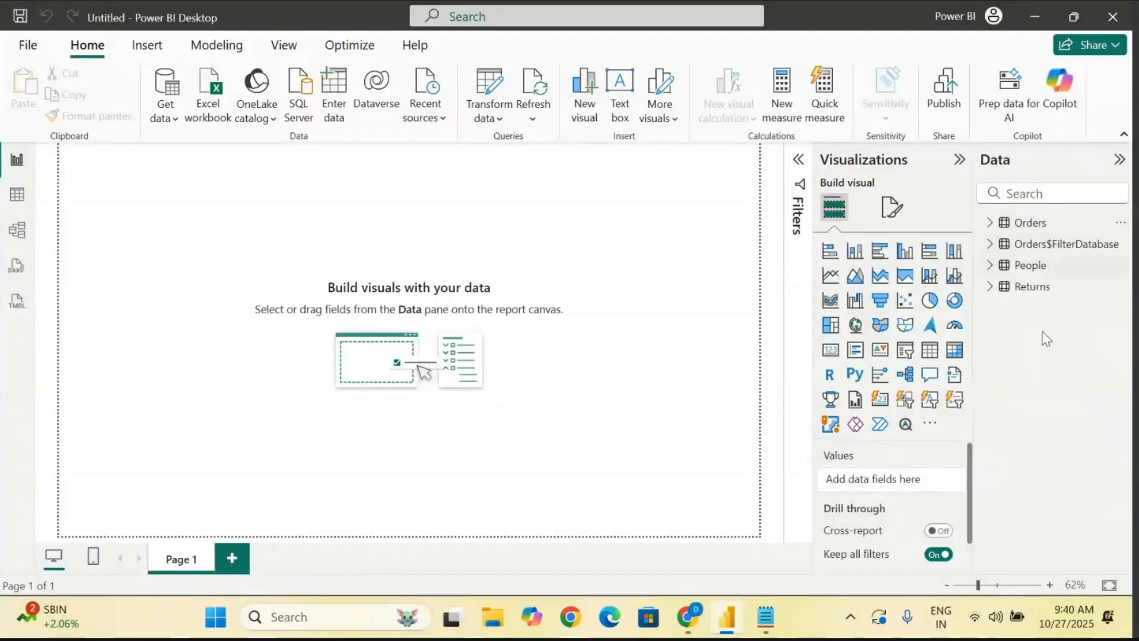
click(989, 223)
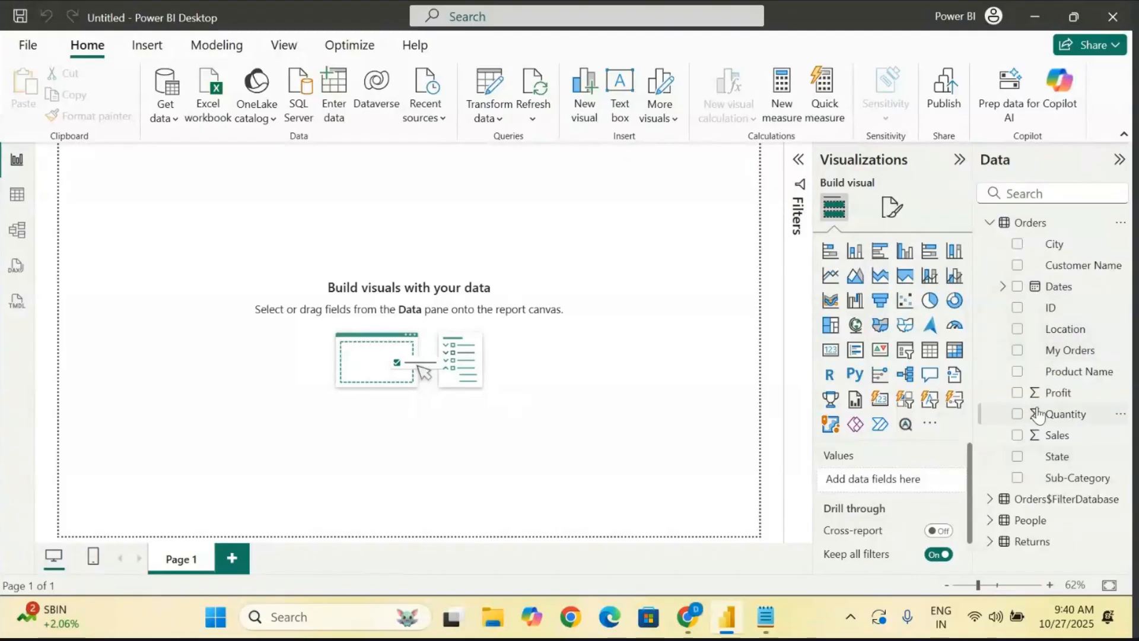
click(16, 197)
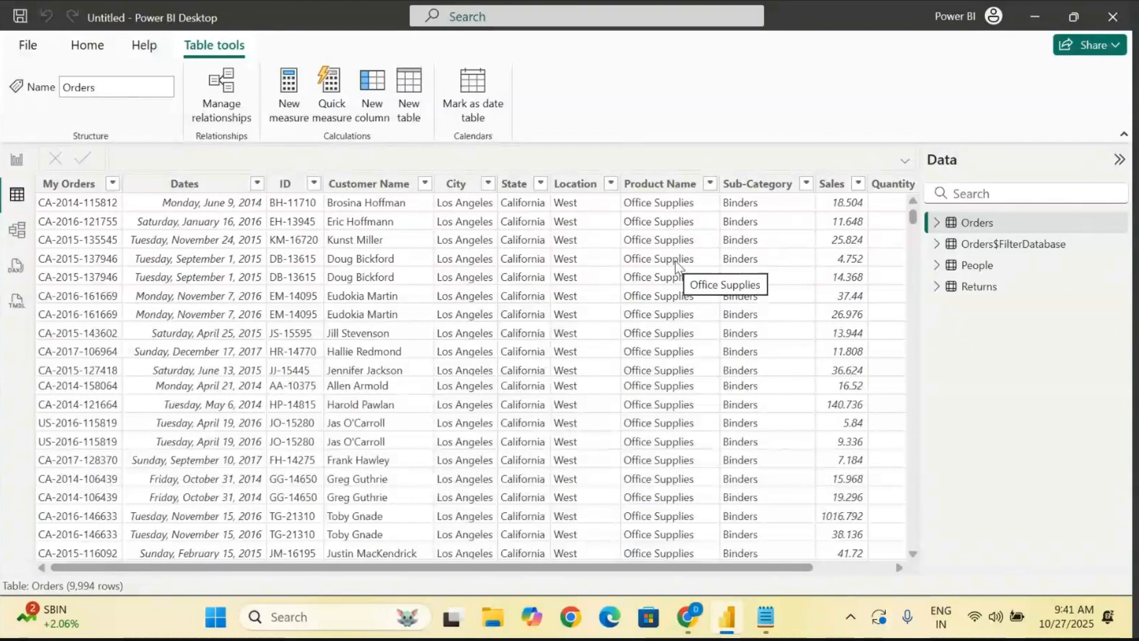
scroll(675, 261, right, 1)
scroll(675, 261, left, 1)
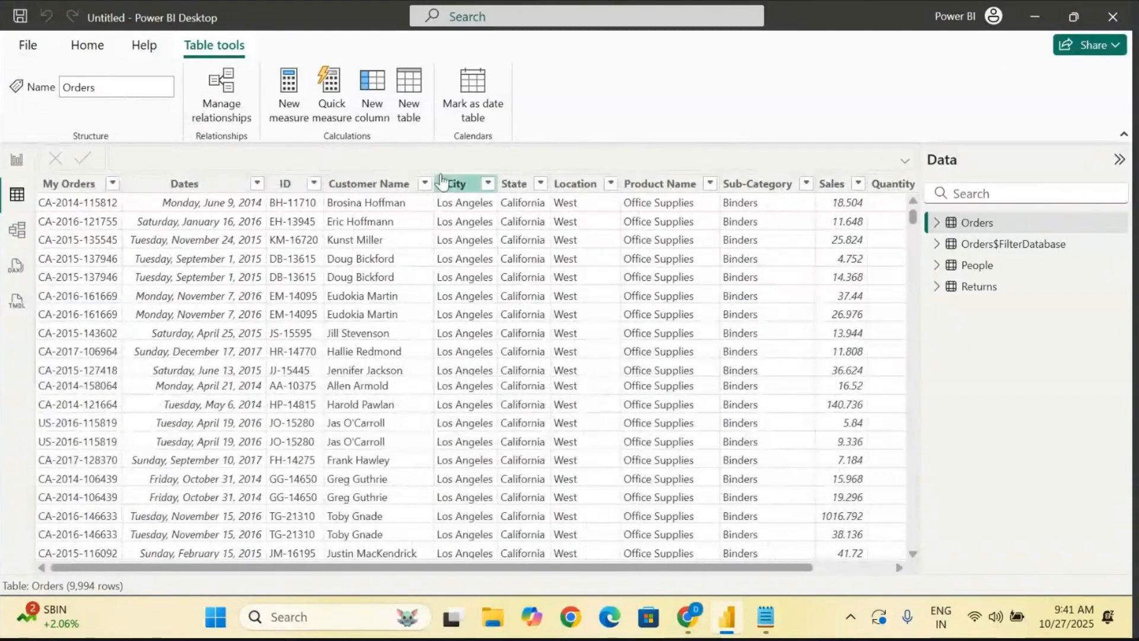
- Rename the Customer Name column of the Orders table to Customers in Table view
click(359, 187)
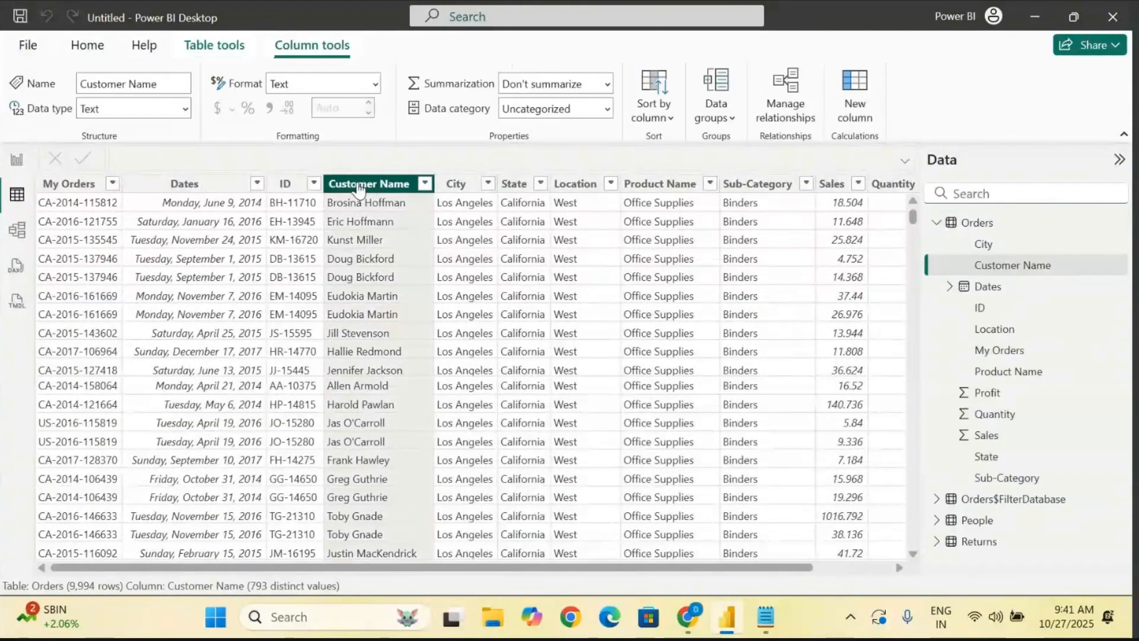
right_click(360, 188)
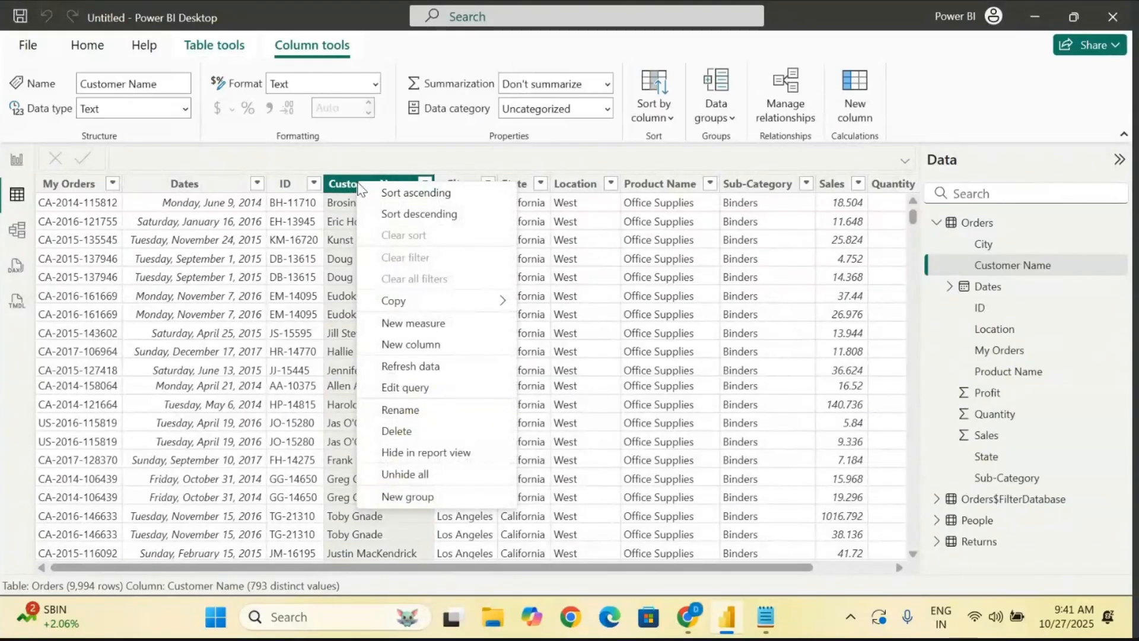
click(399, 412)
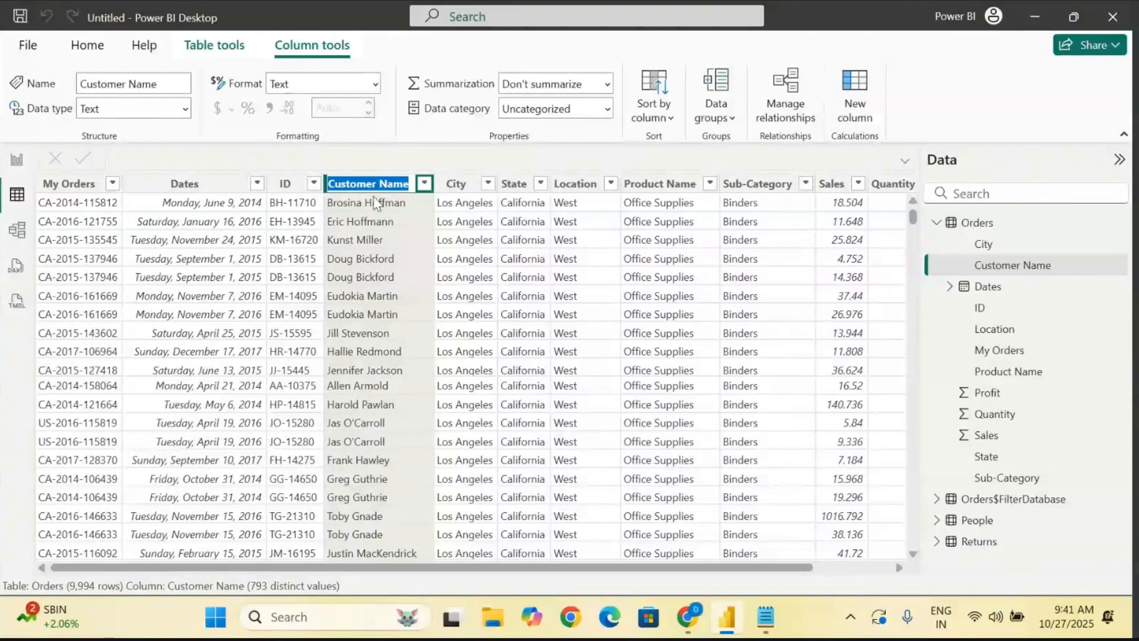
text(Customers)
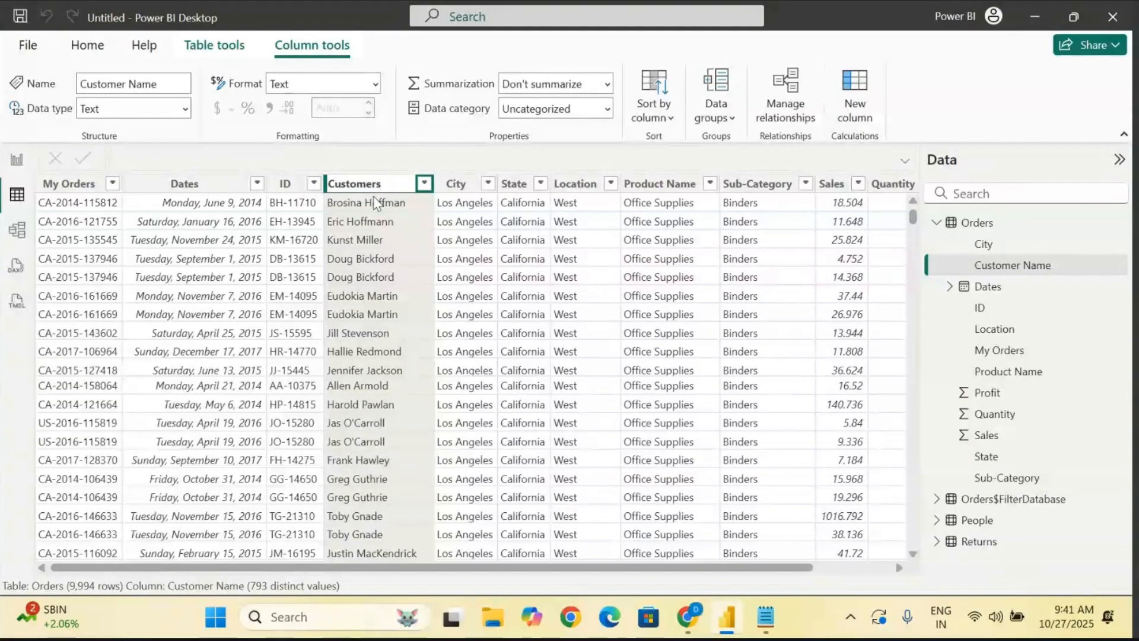
key(Return)
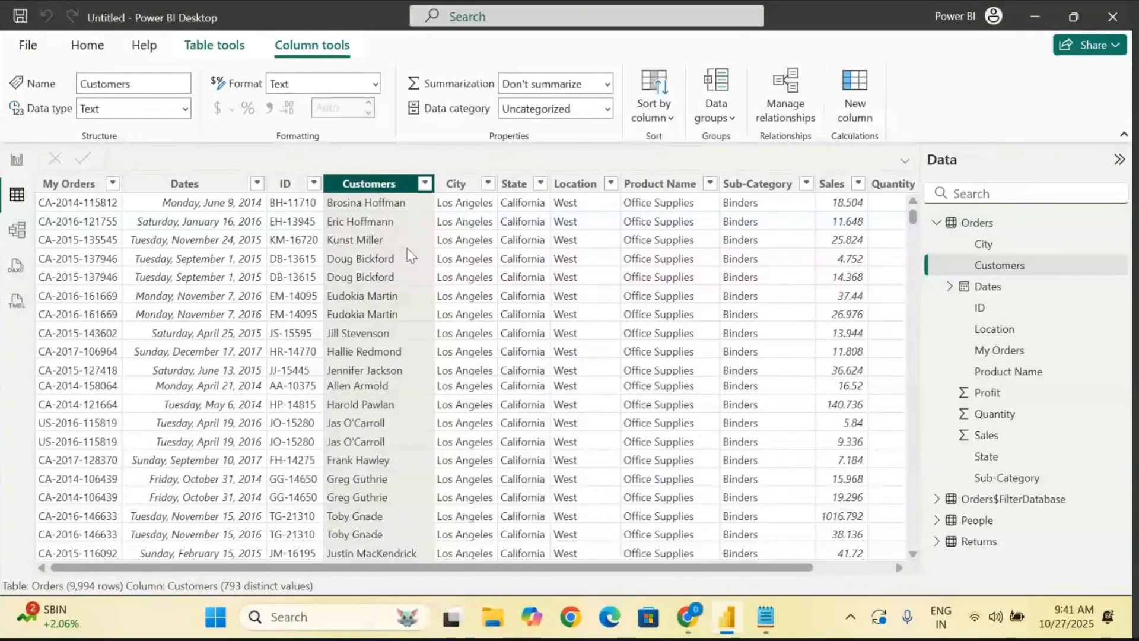
- Return to Report view and collapse the Orders table's field list
click(16, 159)
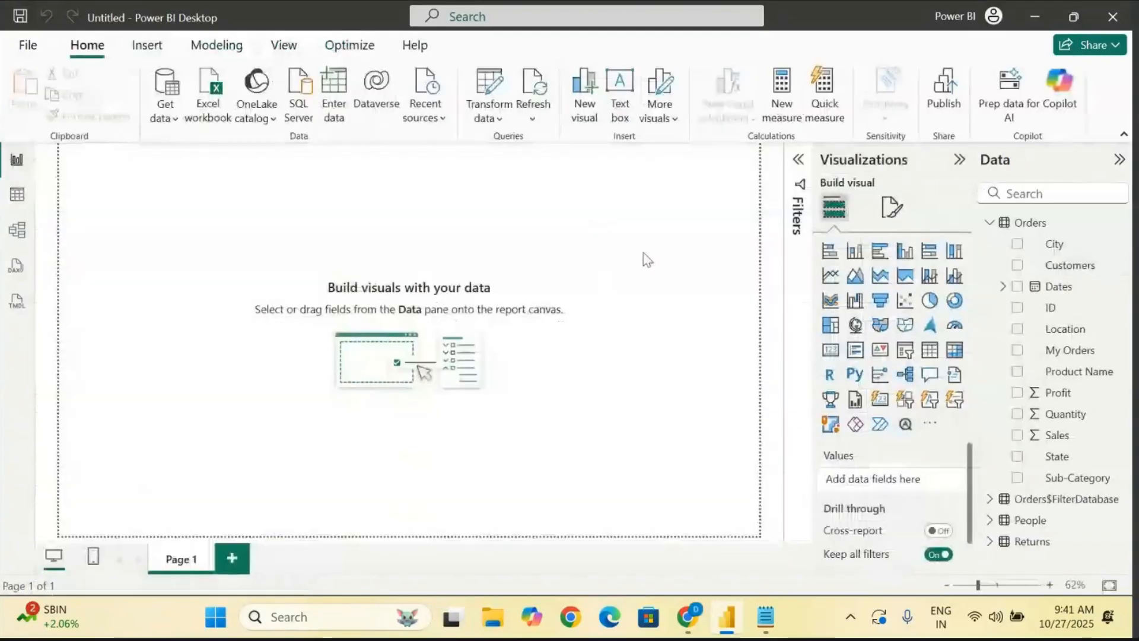
click(989, 222)
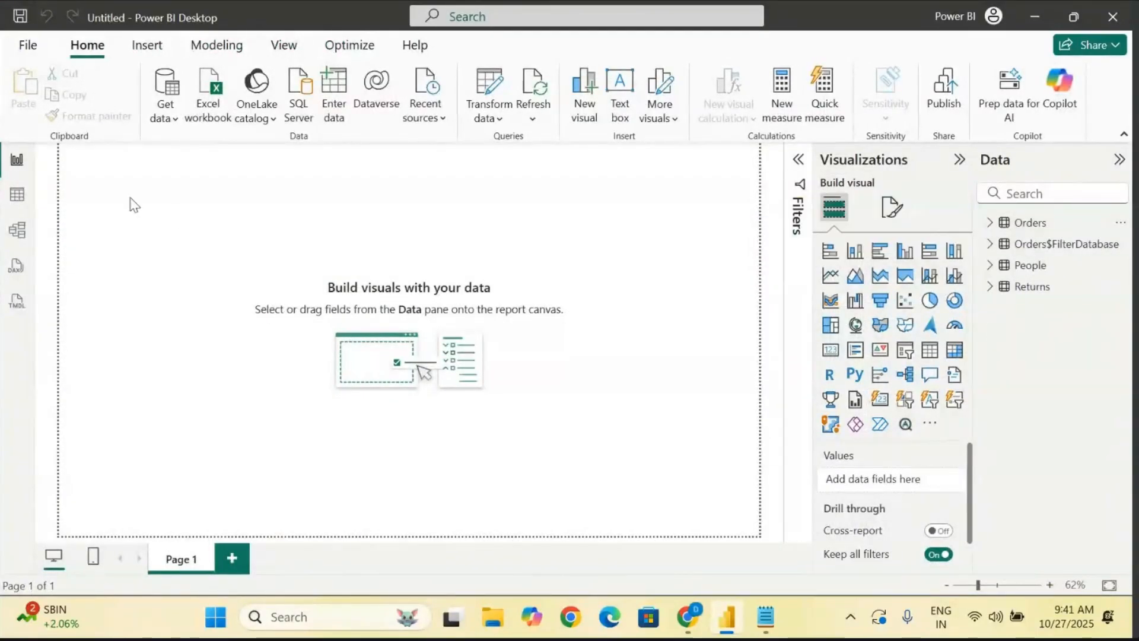
- Import the Orders sheet from the Sample - Superstore (16) Excel workbook and load it into the model
click(168, 123)
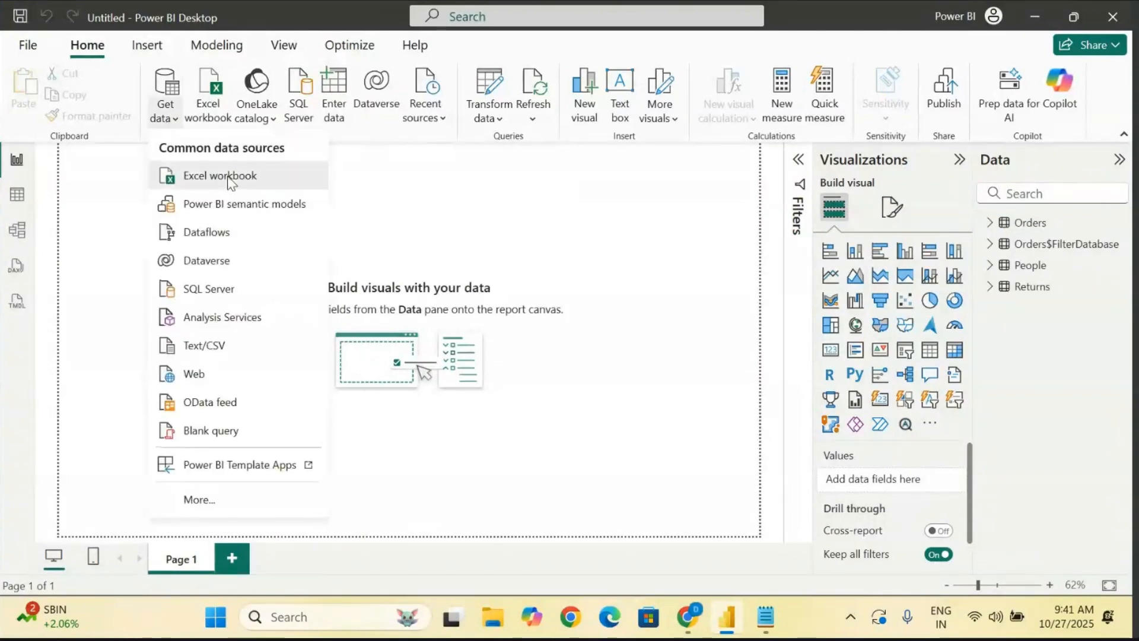
click(228, 178)
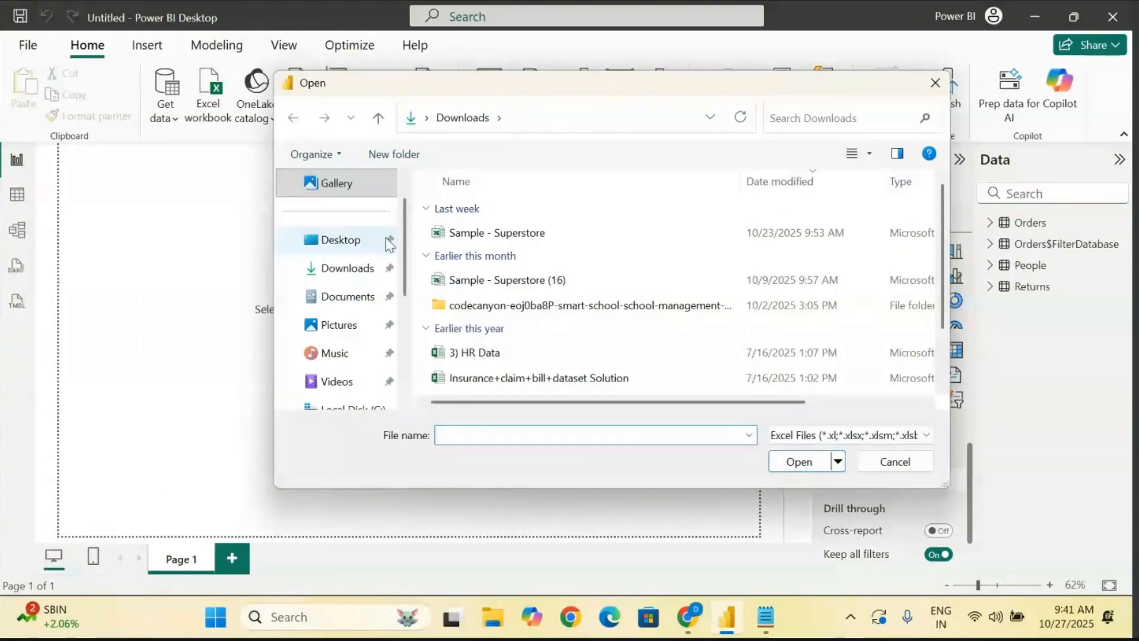
click(538, 287)
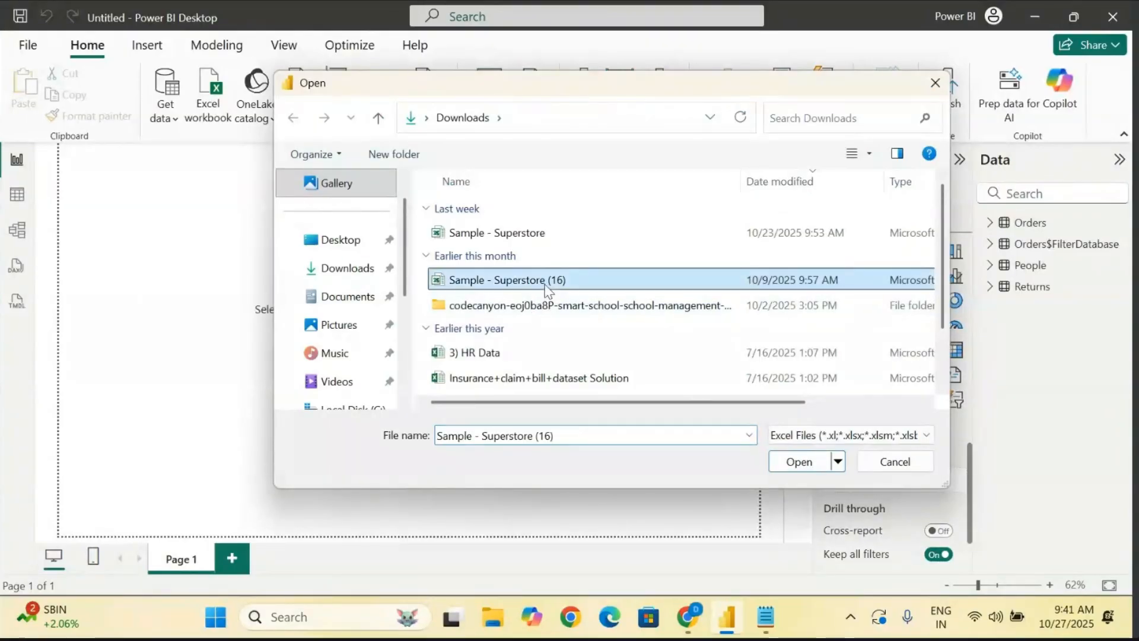
click(792, 461)
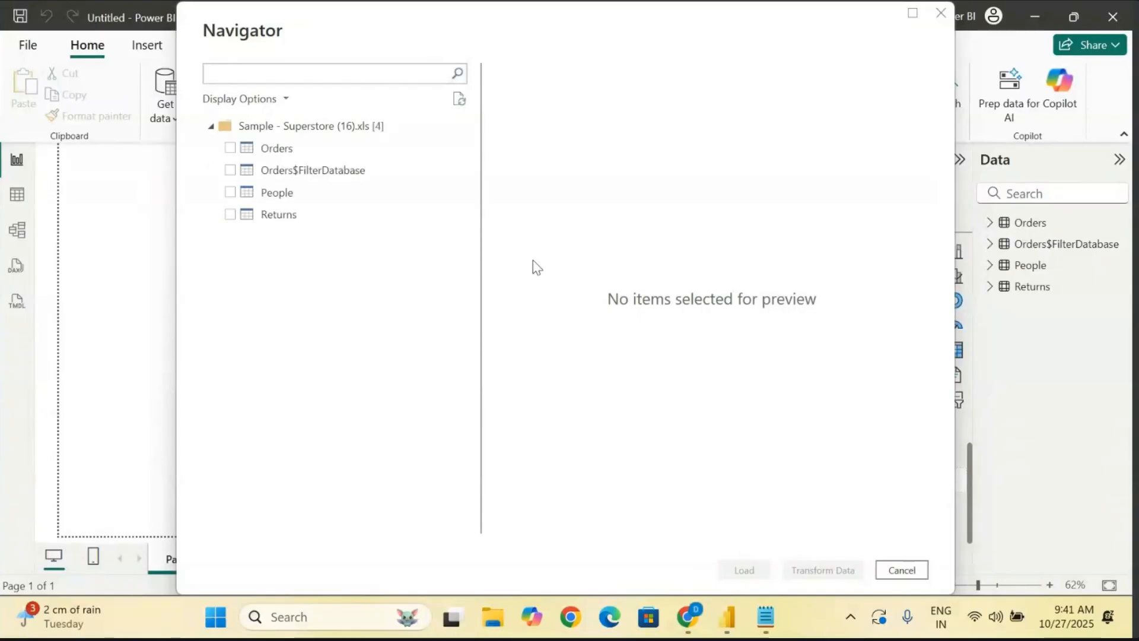
click(230, 149)
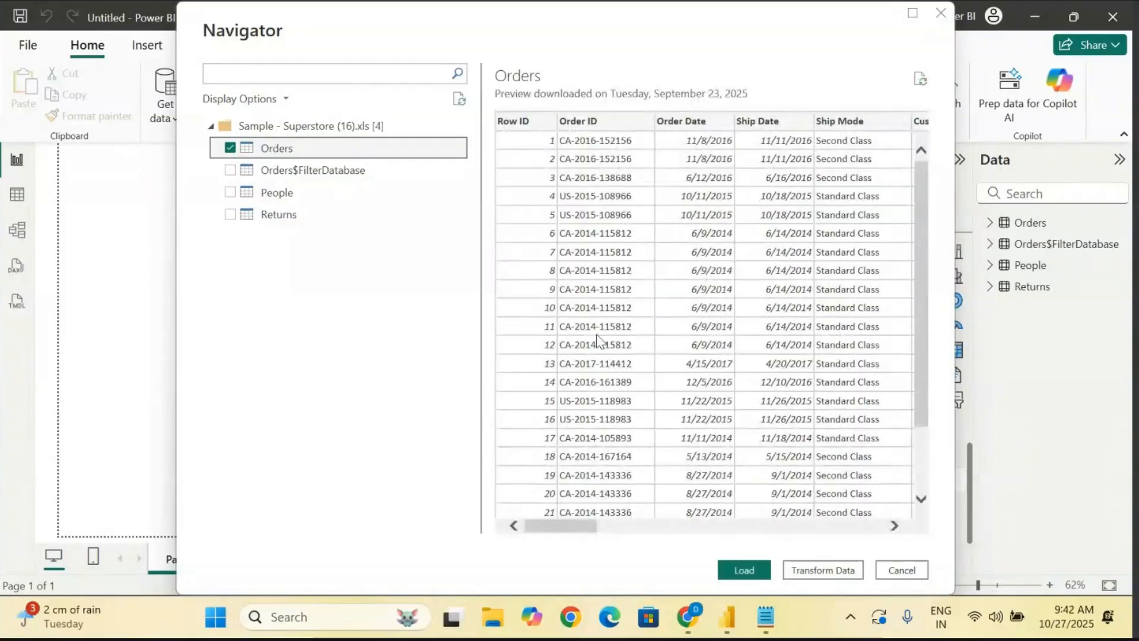
click(740, 570)
key(alt+Tab)
key(alt+Tab)
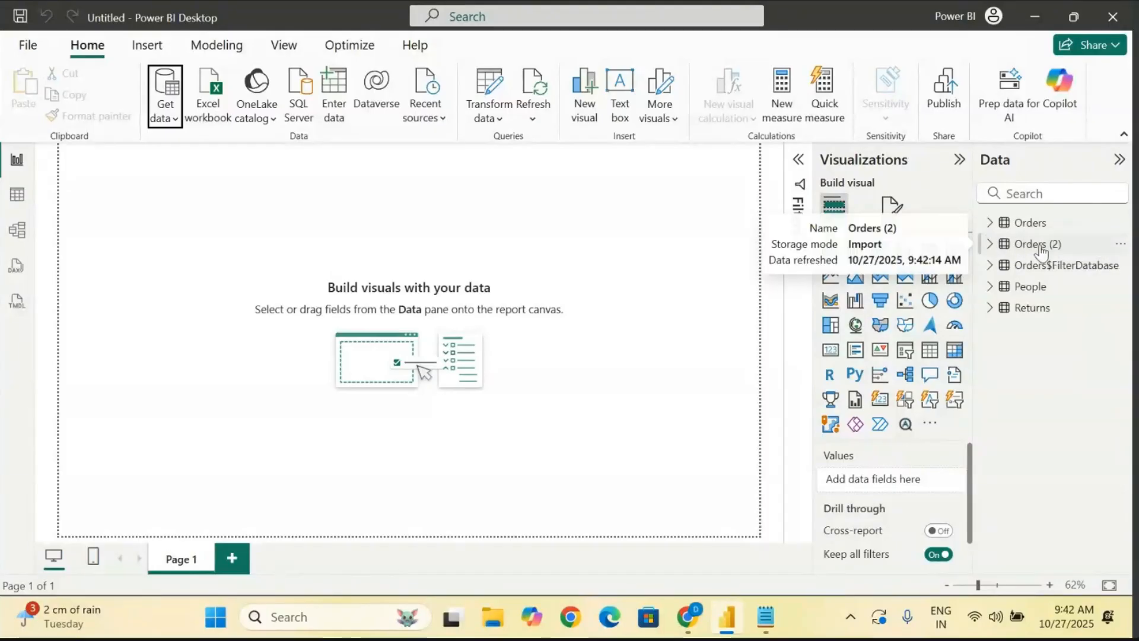
- Expand the newly imported Orders (2) table and review its field names
click(990, 244)
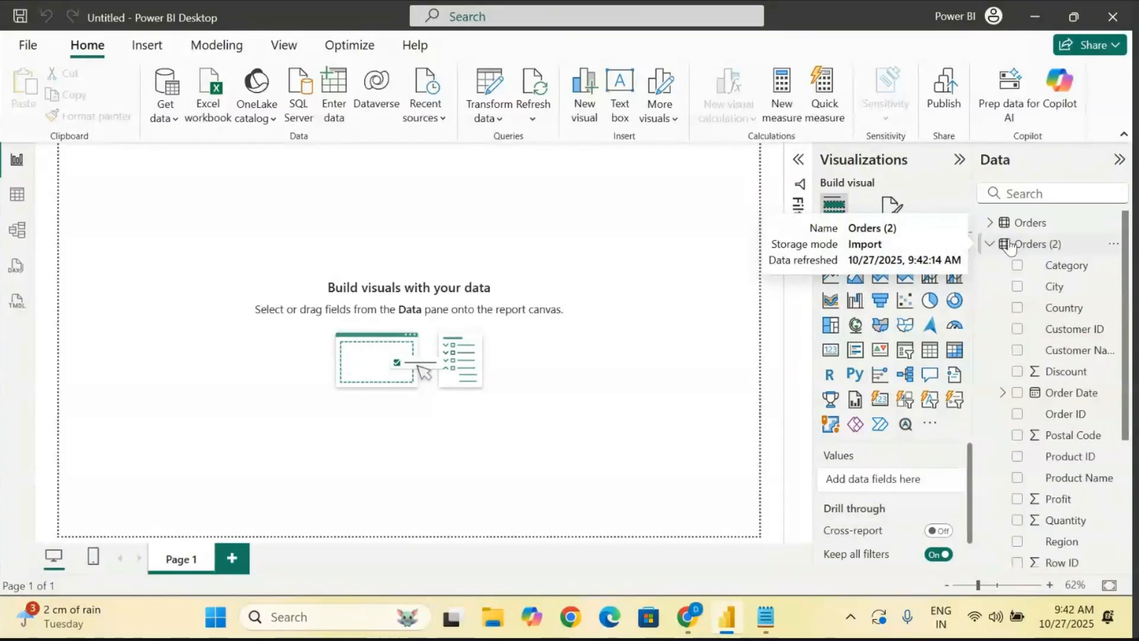
scroll(1042, 412, down, 3)
scroll(1043, 412, up, 3)
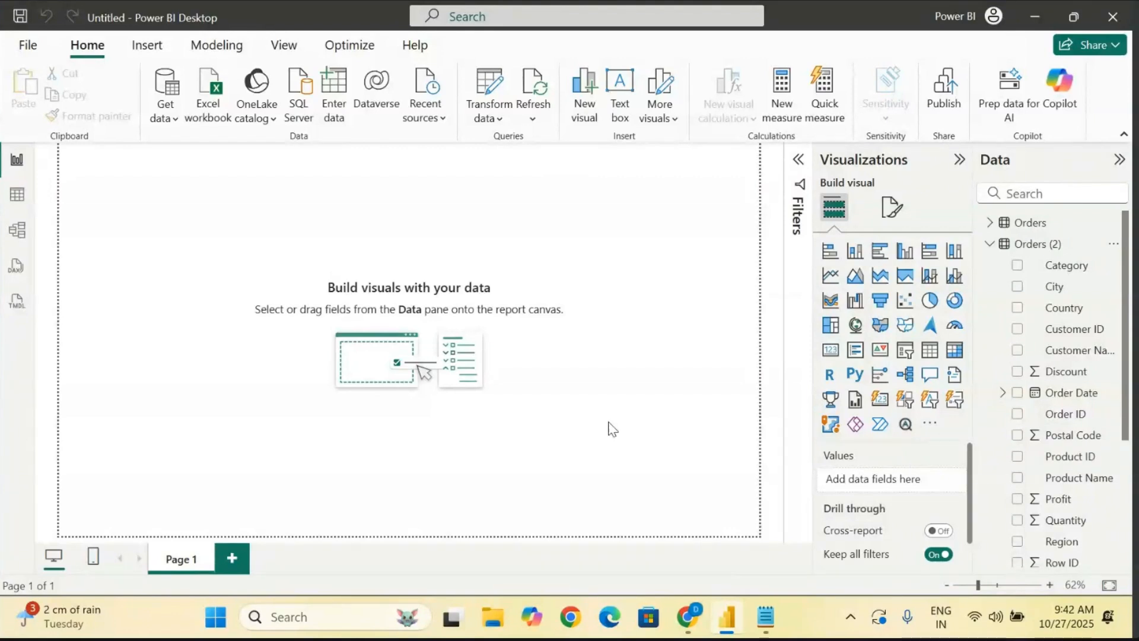
- Insert a clustered bar chart at the left edge of the report page and enlarge it down to the page's lower border
click(884, 255)
drag(69, 246, 50, 320)
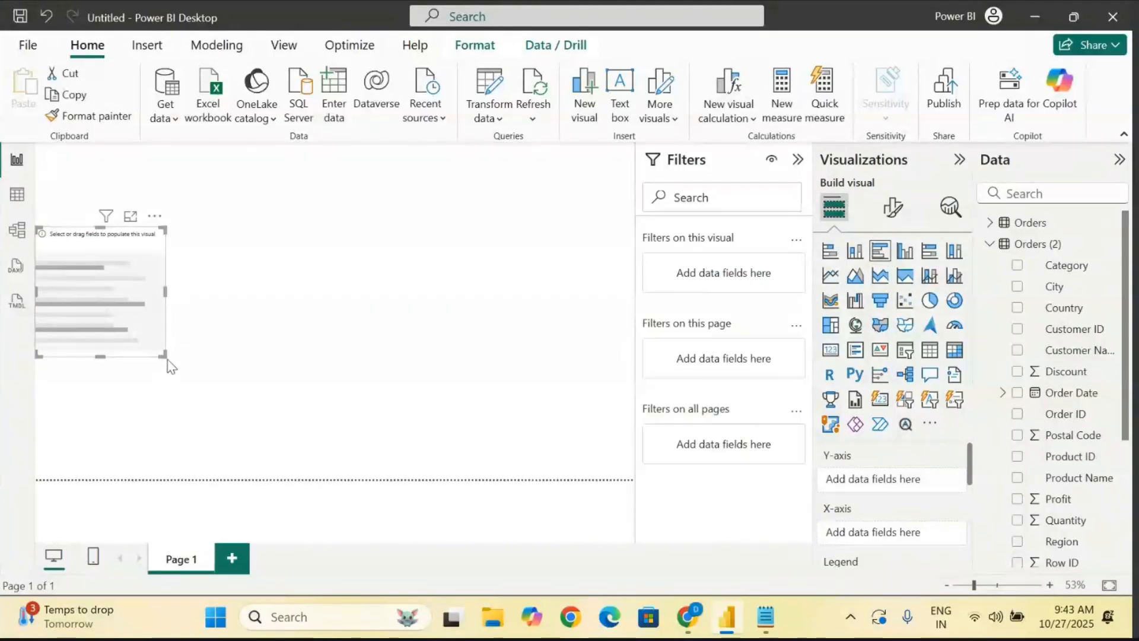
drag(162, 355, 203, 424)
drag(297, 486, 336, 483)
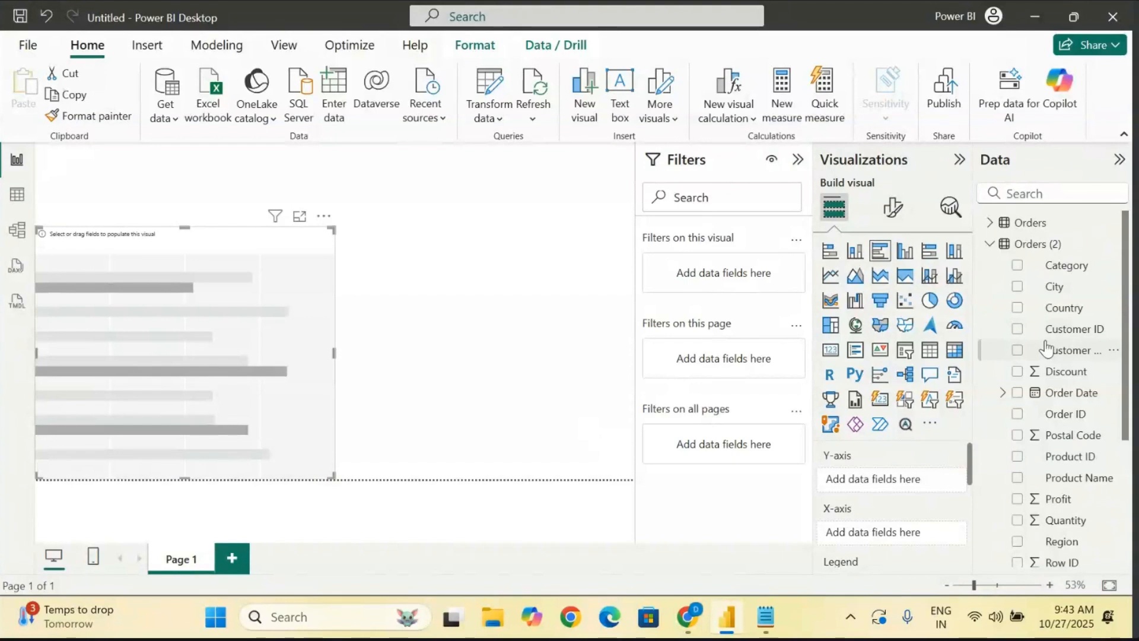
- Assign the Region field of Orders (2) to the bar chart's Y-axis
scroll(1046, 349, down, 3)
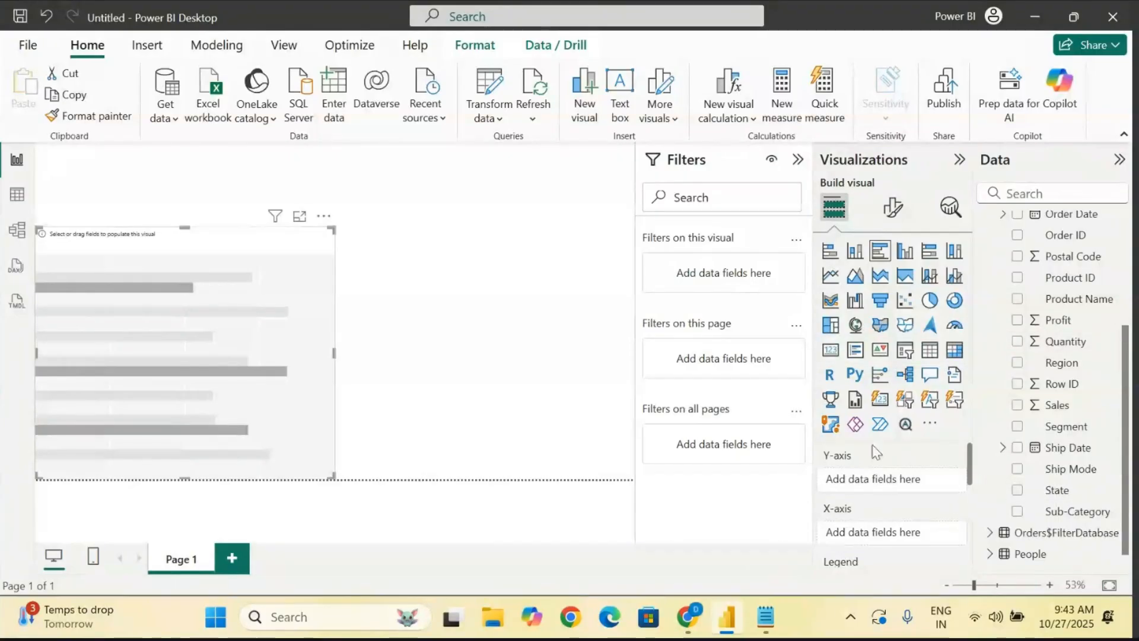
scroll(1050, 347, up, 2)
scroll(1048, 356, down, 3)
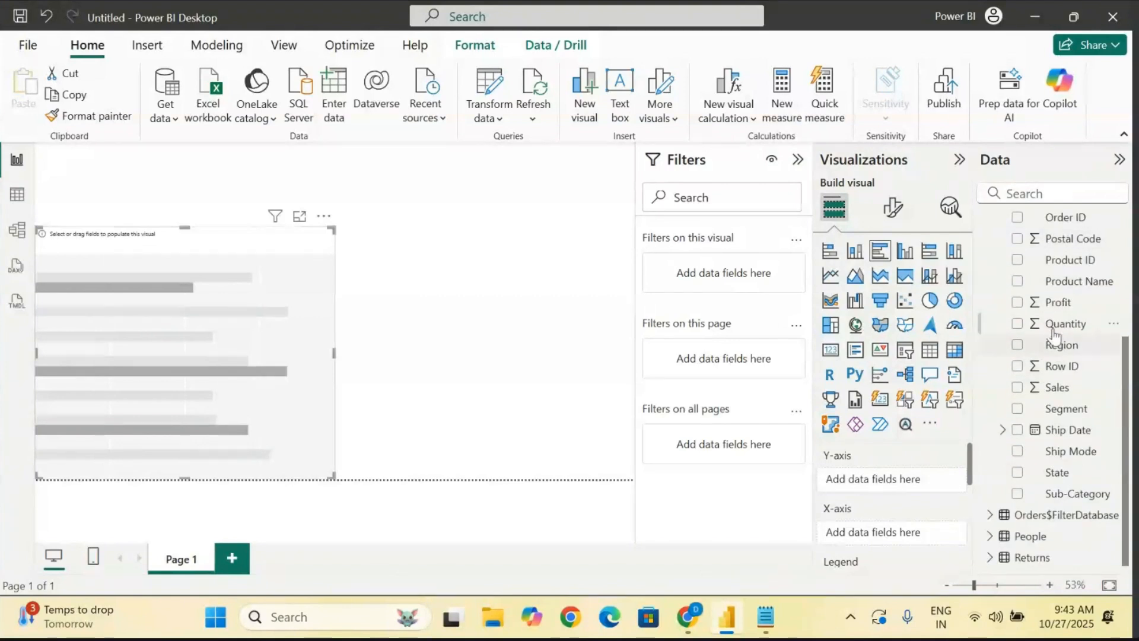
scroll(1050, 327, up, 1)
scroll(1052, 325, down, 1)
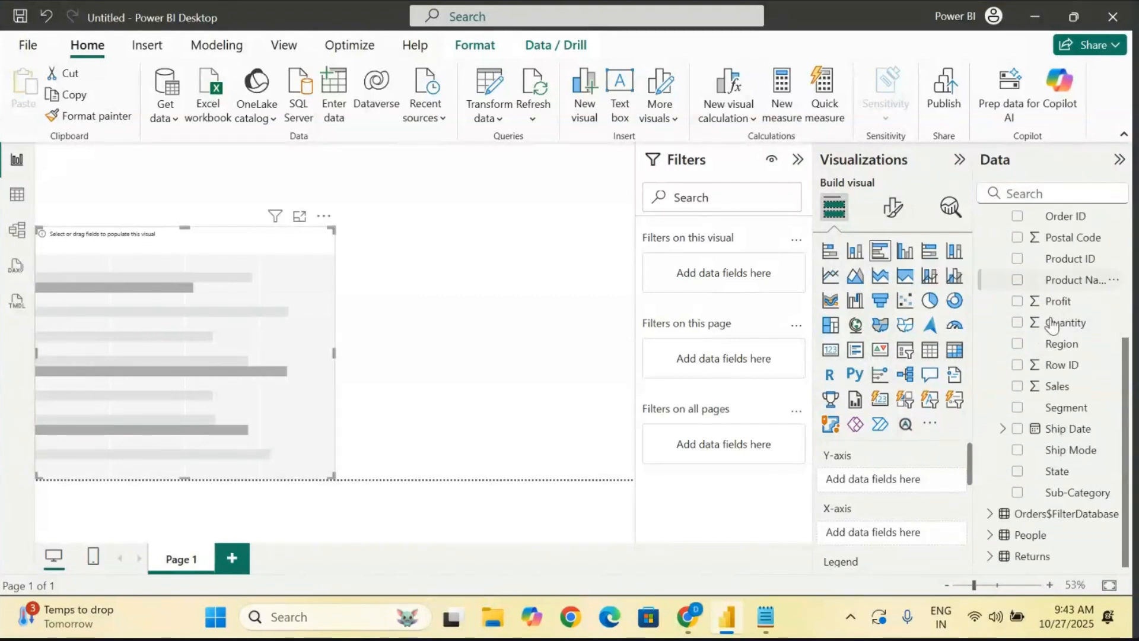
drag(1050, 344, 877, 483)
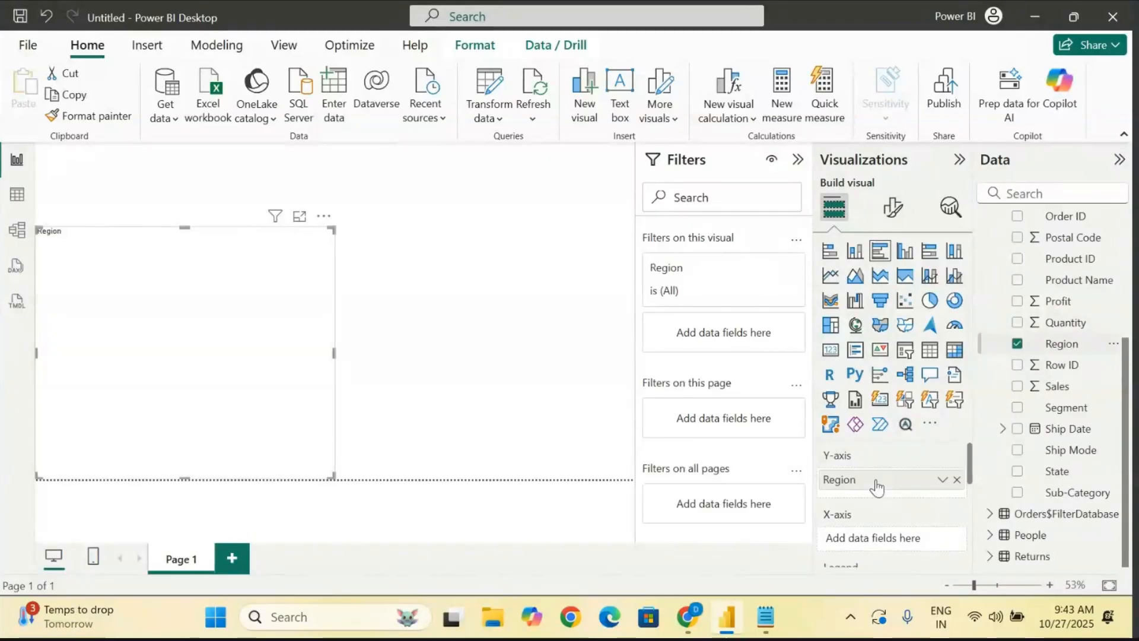
- Assign the Sales field of Orders (2) to the bar chart's X-axis
scroll(877, 487, down, 2)
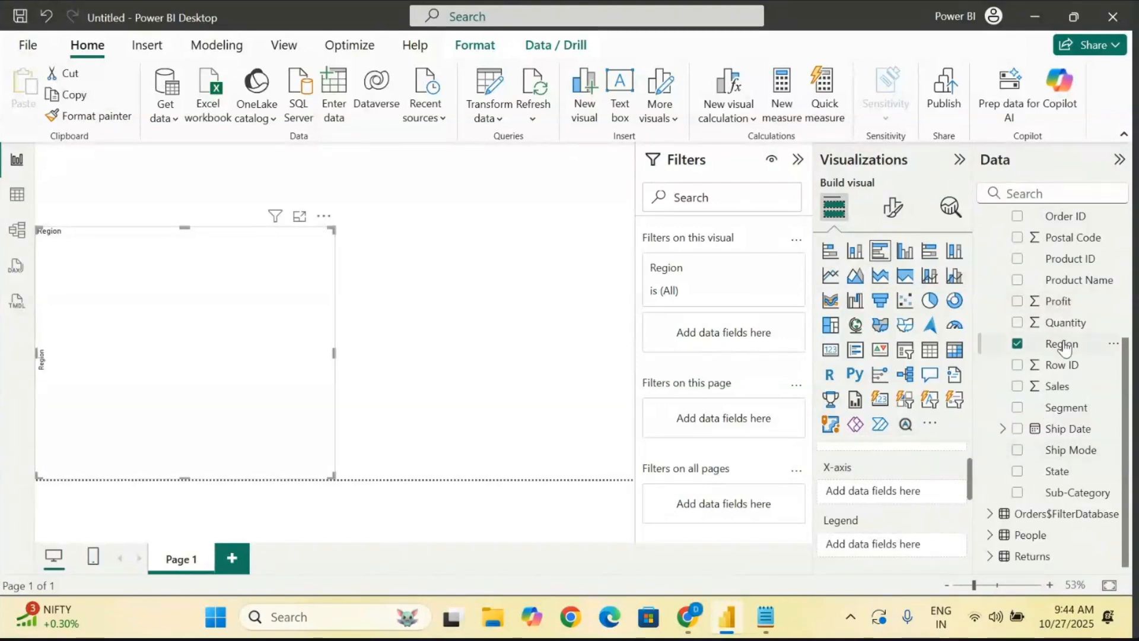
scroll(849, 474, up, 1)
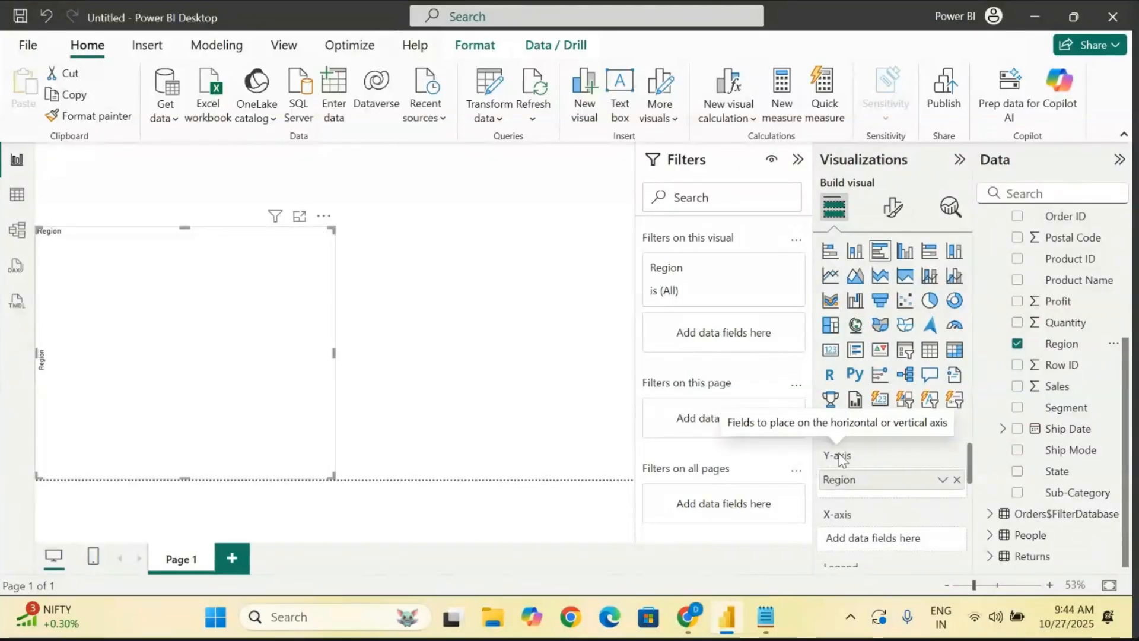
scroll(860, 516, down, 1)
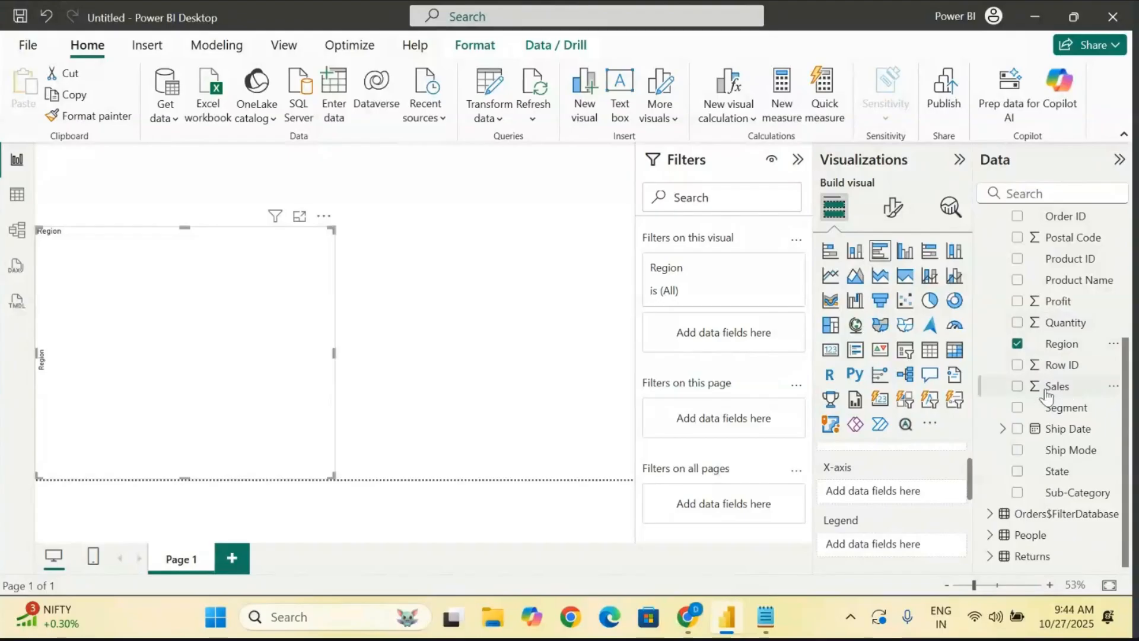
drag(1065, 389, 887, 494)
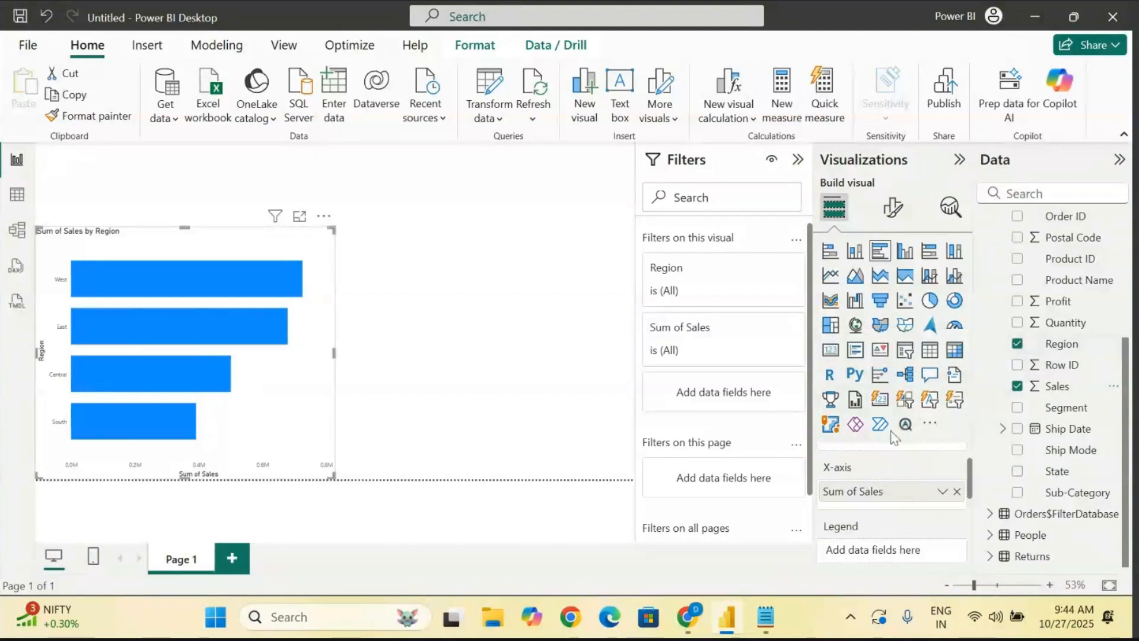
- Set Segment as the bar chart's legend field and turn on data labels
scroll(881, 504, down, 1)
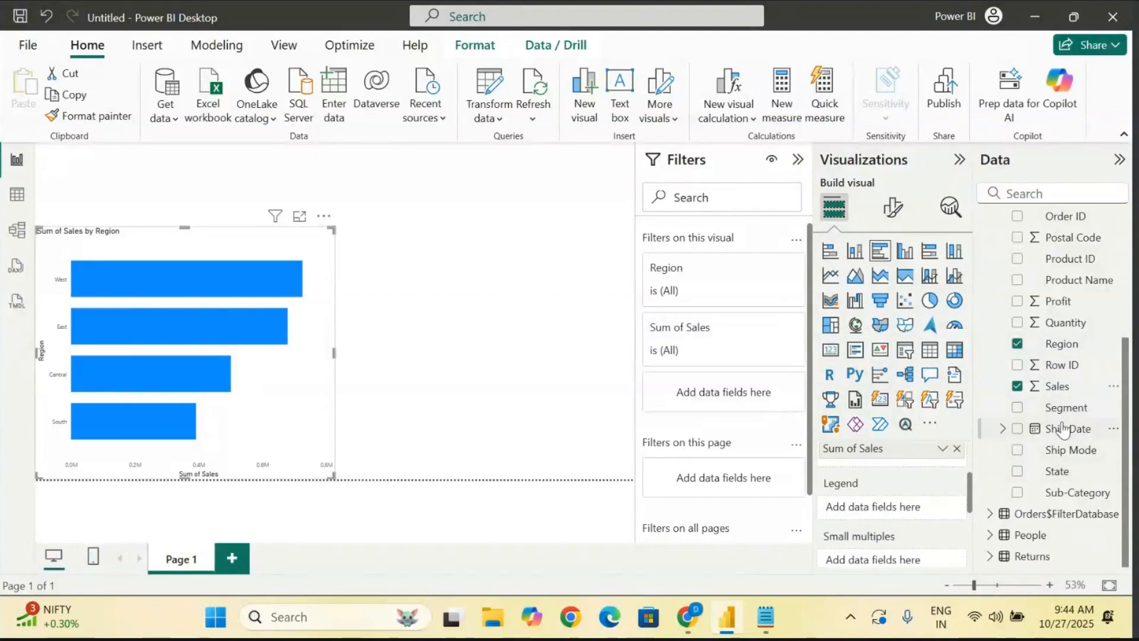
drag(1066, 408, 886, 512)
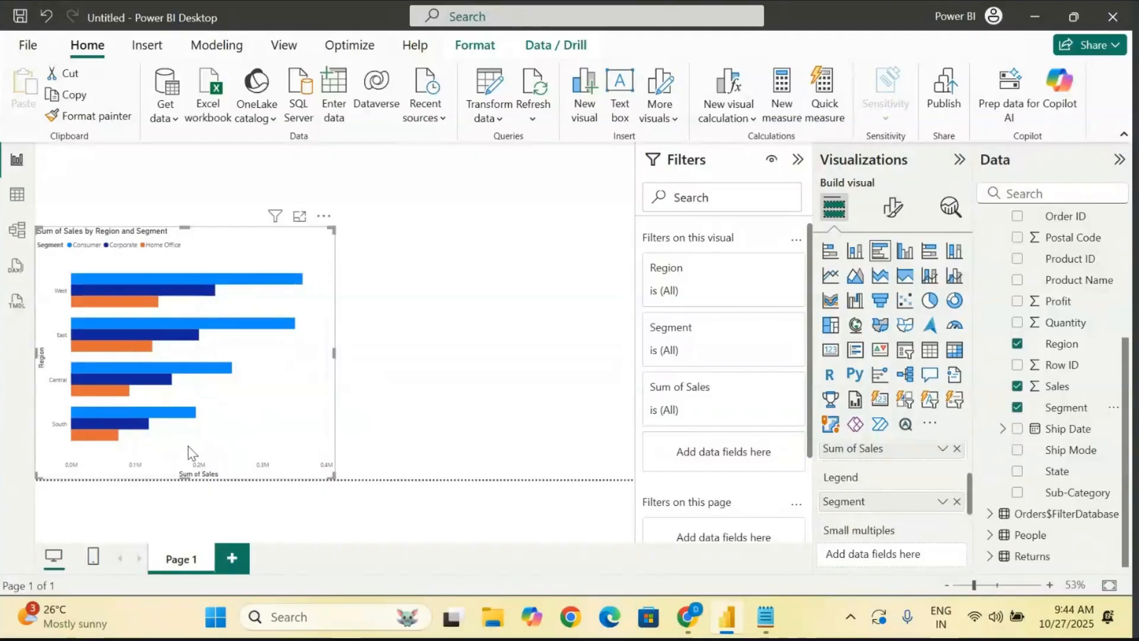
click(899, 214)
scroll(877, 394, down, 2)
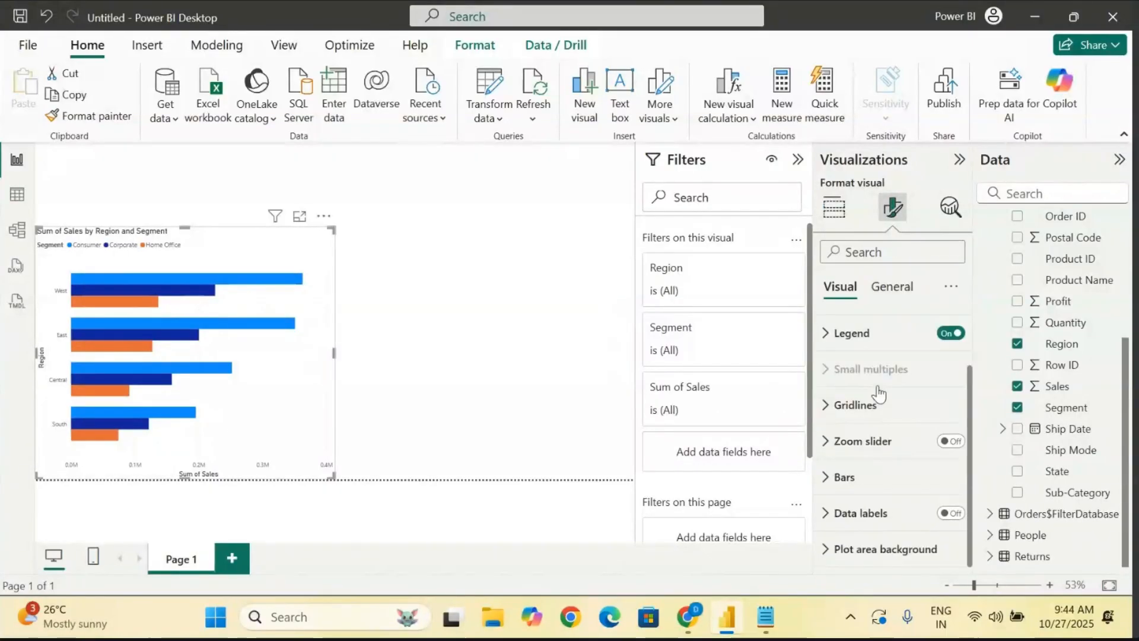
click(951, 514)
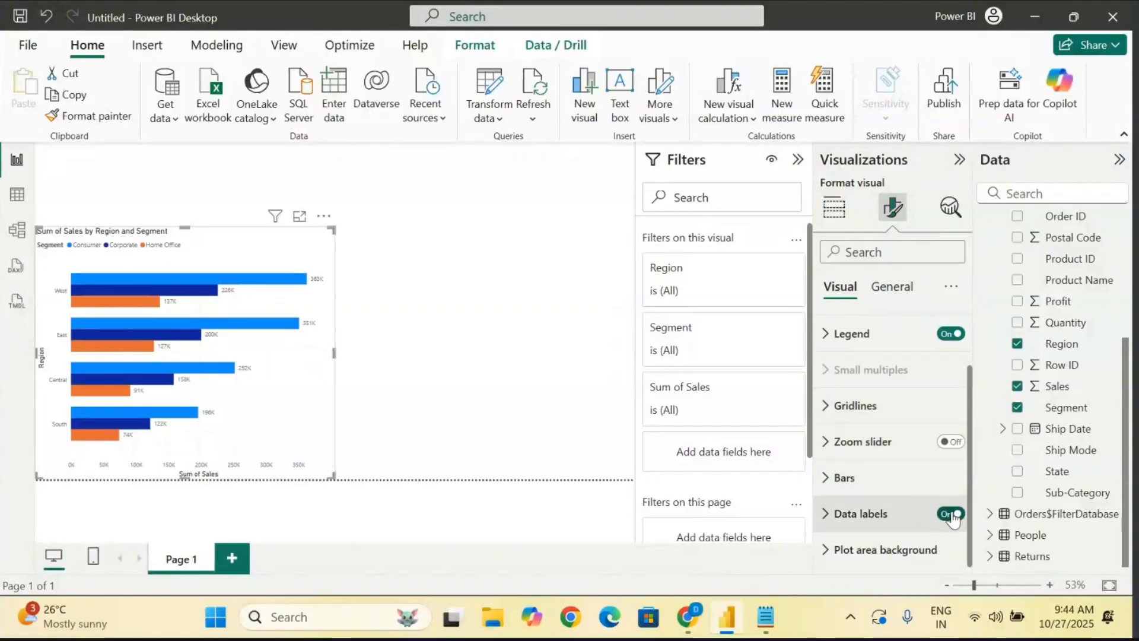
- Show the bar chart in focus mode and collapse the filters area to give it more room
click(298, 217)
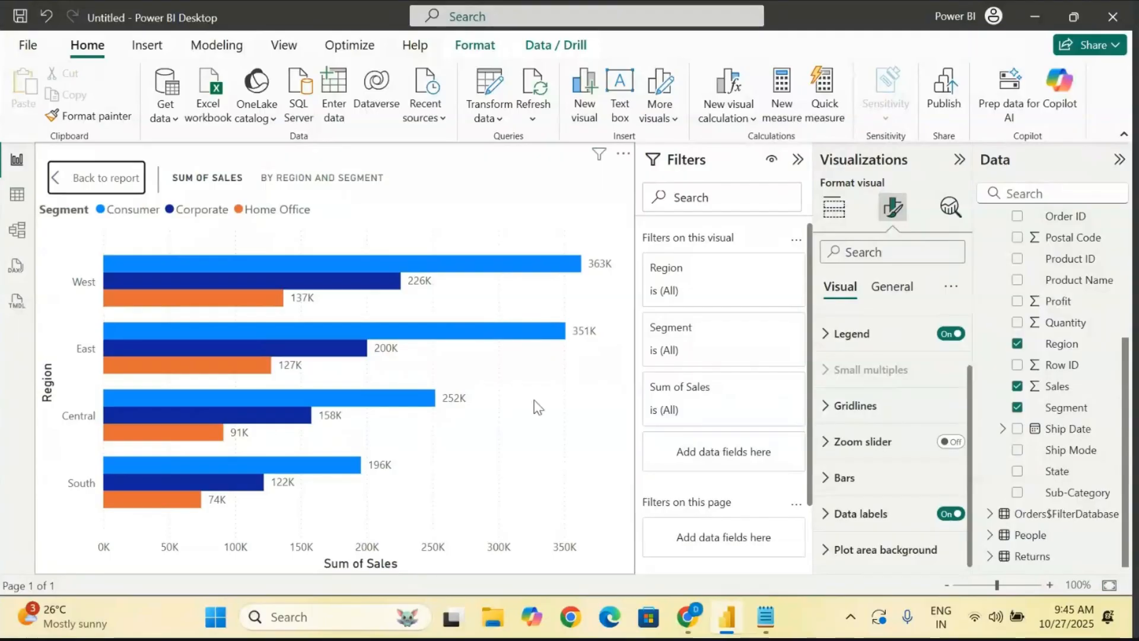
click(797, 159)
mouse_move(206, 399)
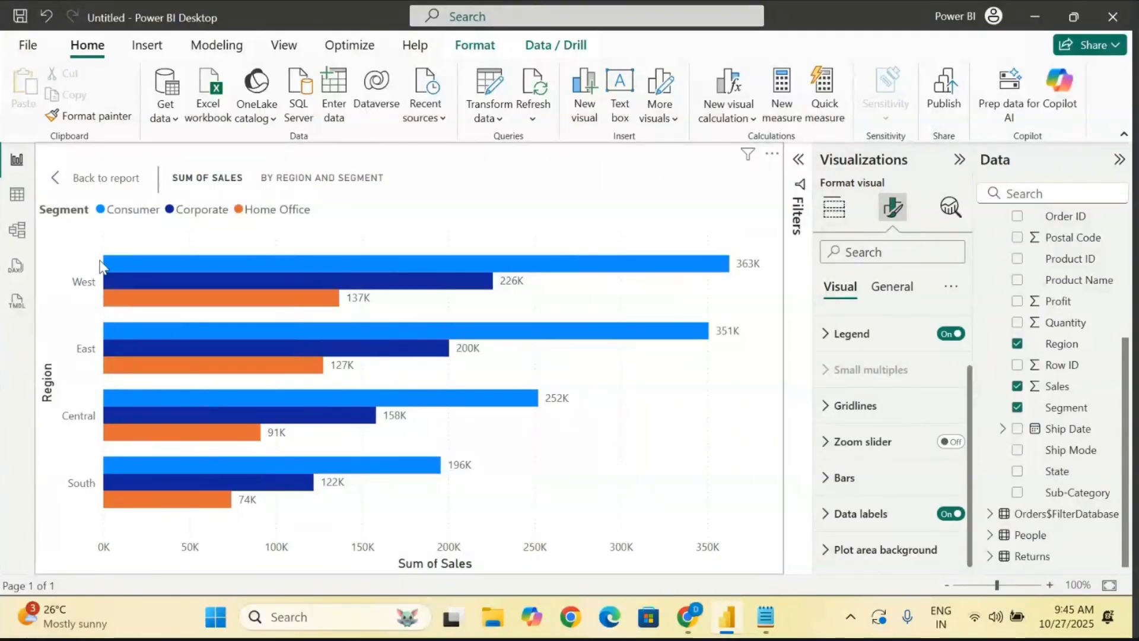
- Remove the Segment field from the bar chart's legend and inspect the sales bars by region
click(823, 209)
scroll(899, 510, down, 3)
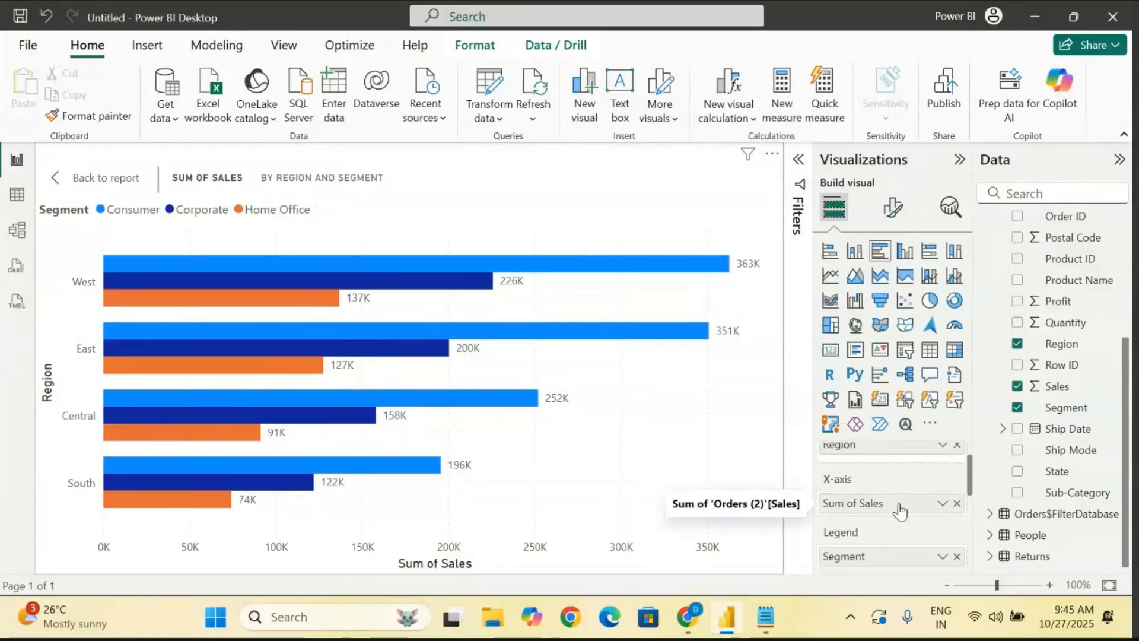
click(957, 545)
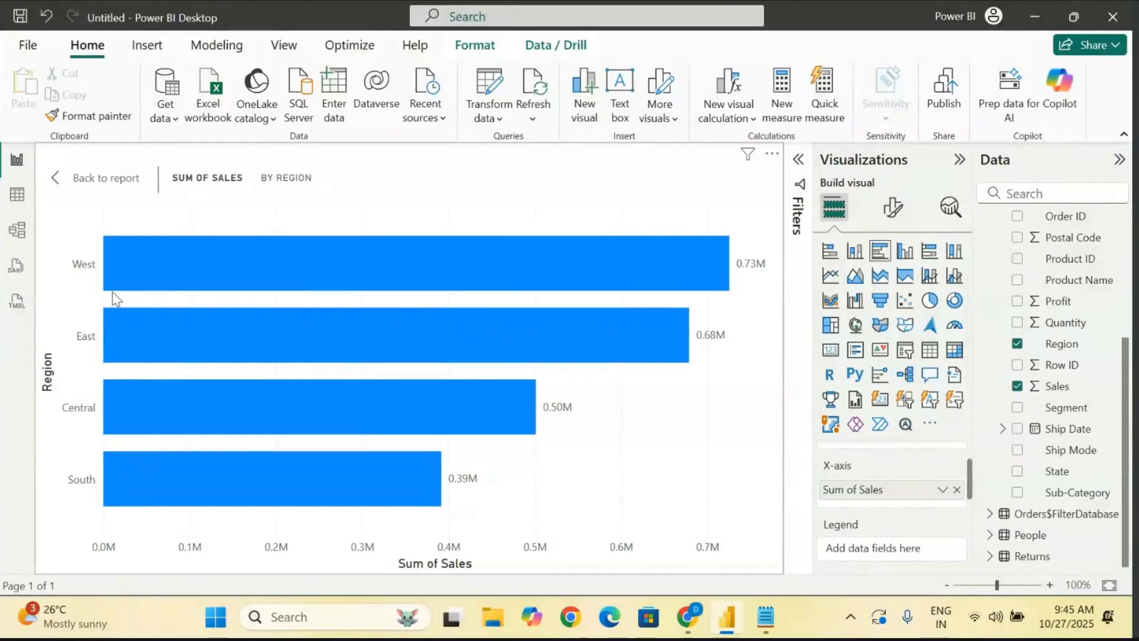
mouse_move(327, 255)
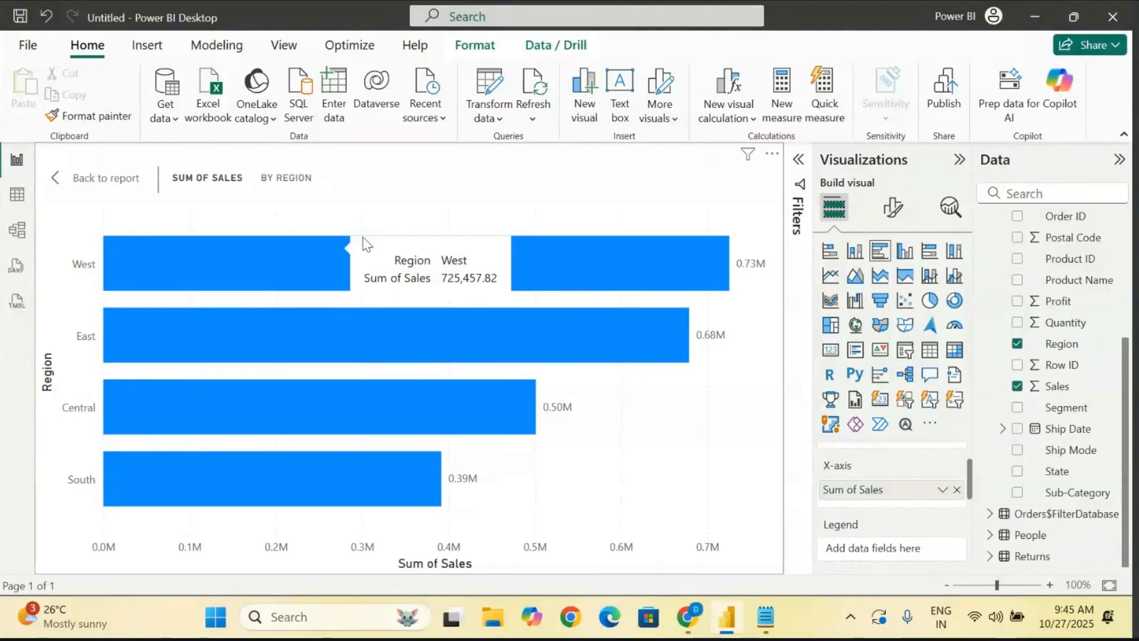
- Try the stacked bar and stacked column types on the sales chart, and switch it back to a clustered bar chart
click(829, 253)
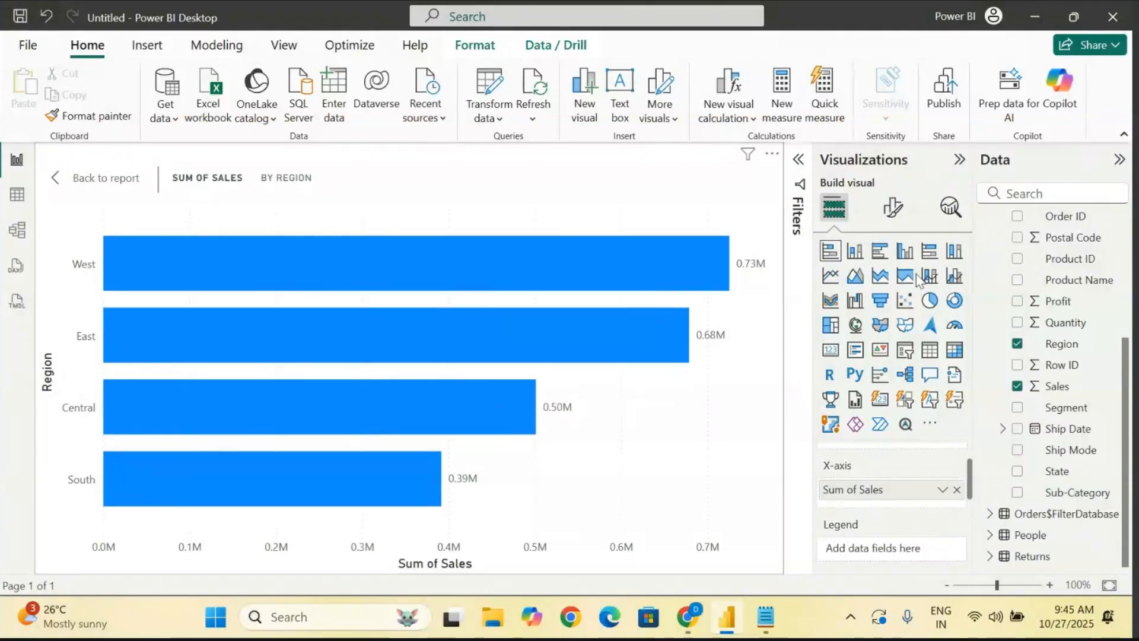
click(855, 252)
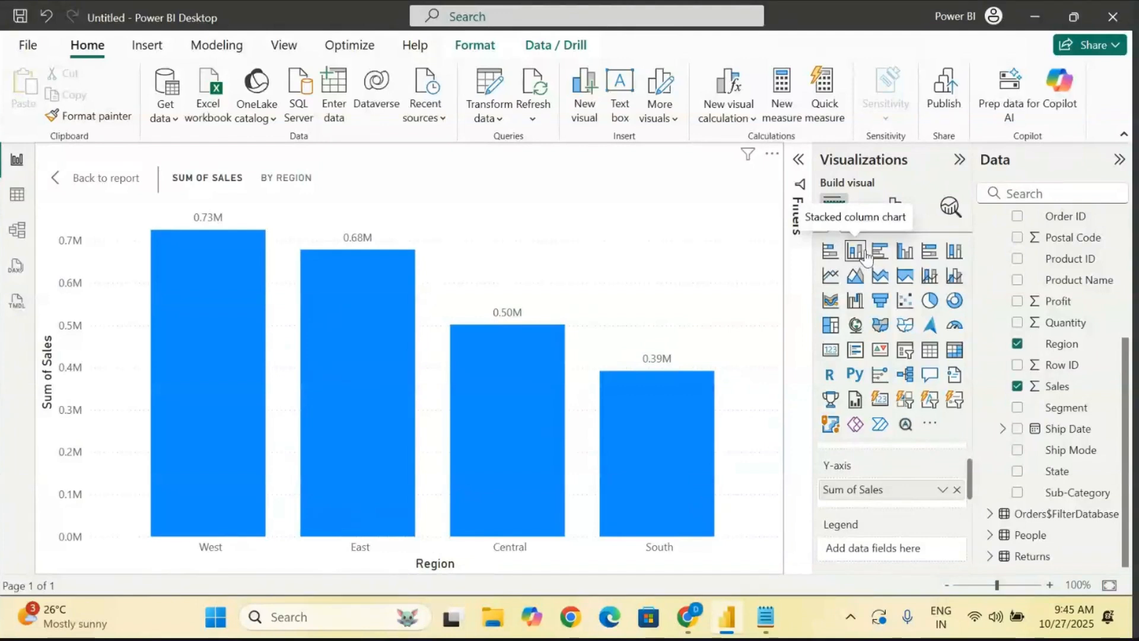
click(880, 253)
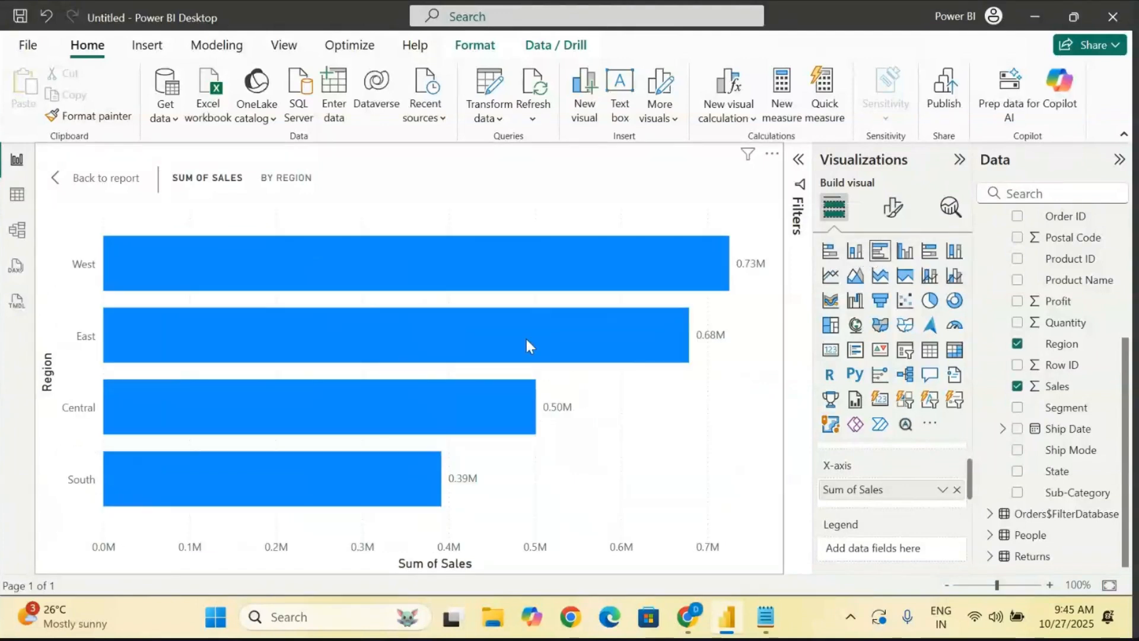
- Add Segment to the clustered bar chart's legend again and inspect the sales of individual region and segment bars
mouse_move(410, 478)
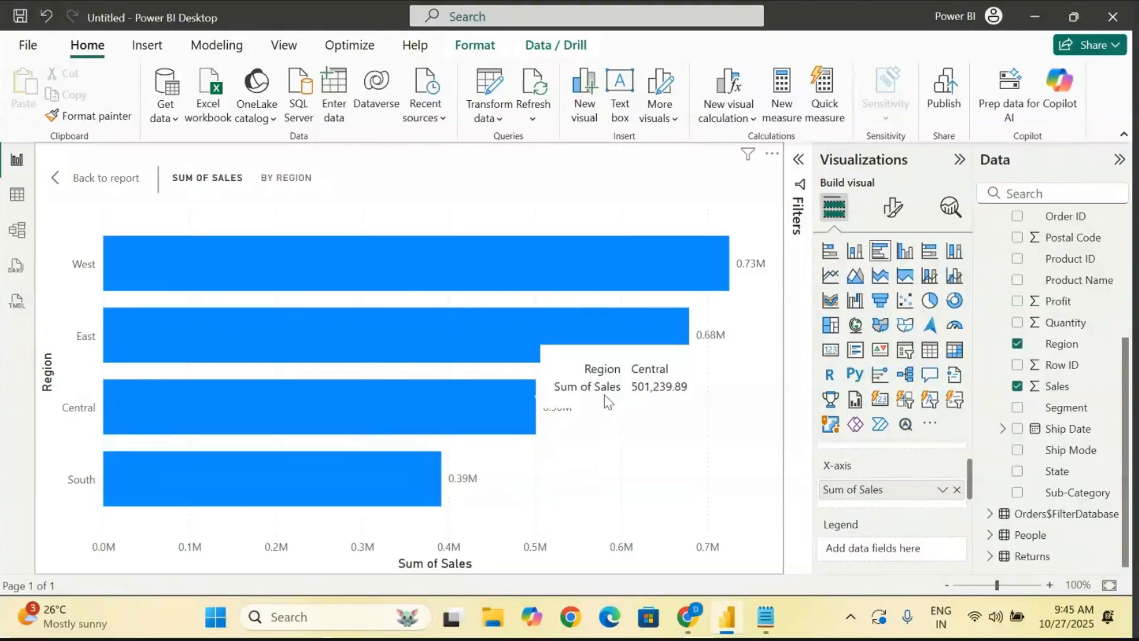
scroll(844, 509, down, 2)
scroll(844, 509, down, 1)
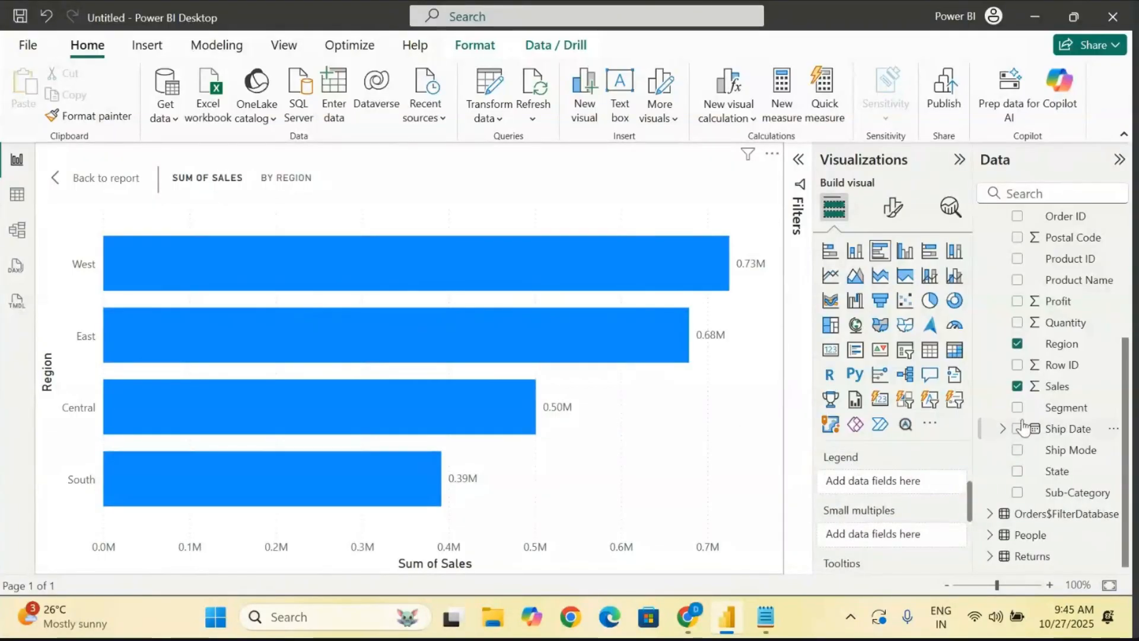
drag(1090, 411, 911, 491)
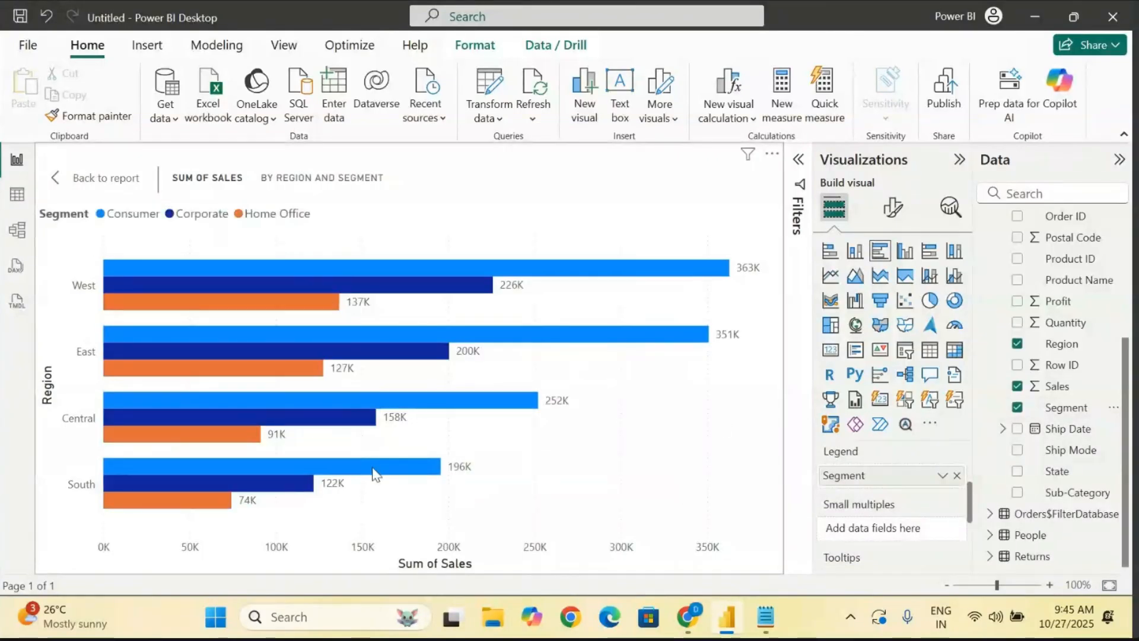
mouse_move(375, 475)
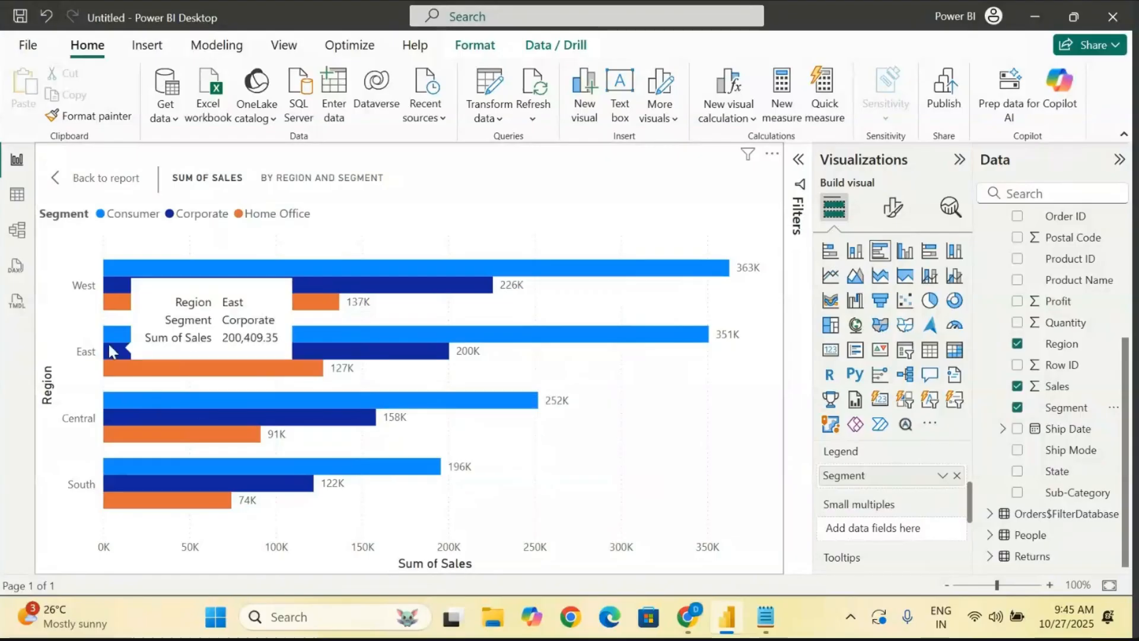
mouse_move(122, 278)
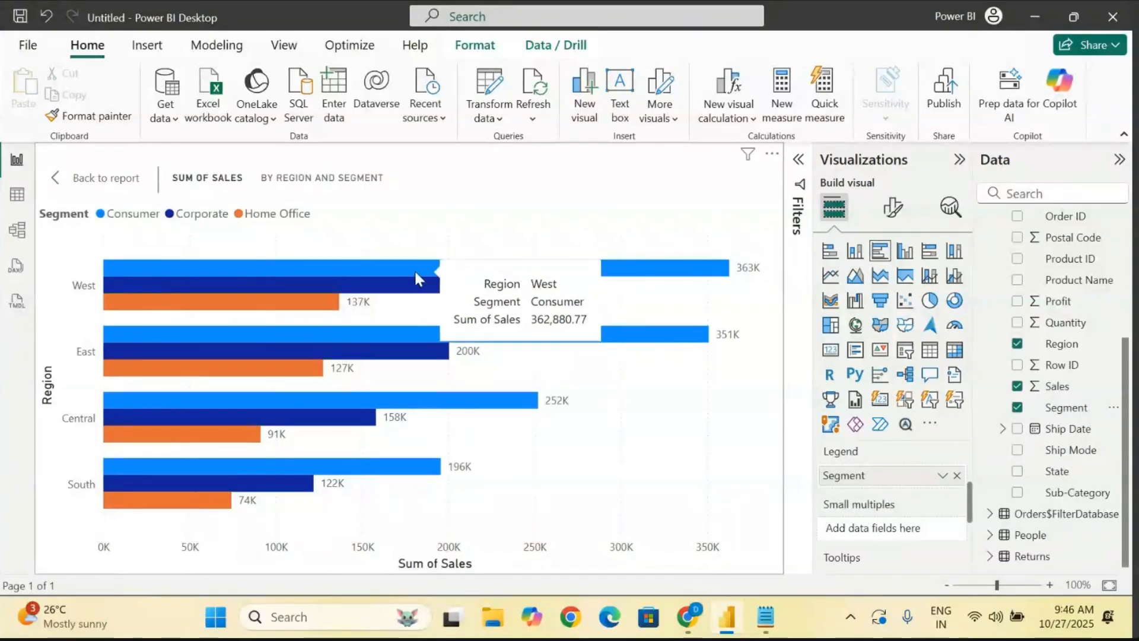
- Compare the segment bars across regions, trying the stacked bar type on the sales chart and switching back to clustered bar
mouse_move(236, 279)
mouse_move(239, 303)
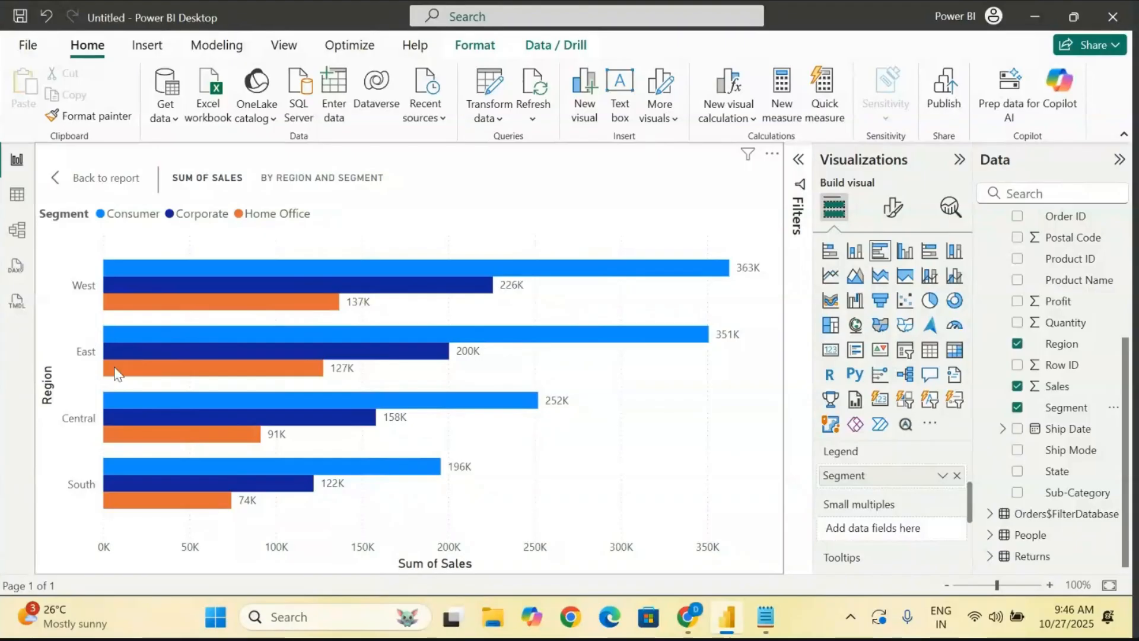
mouse_move(115, 373)
mouse_move(123, 268)
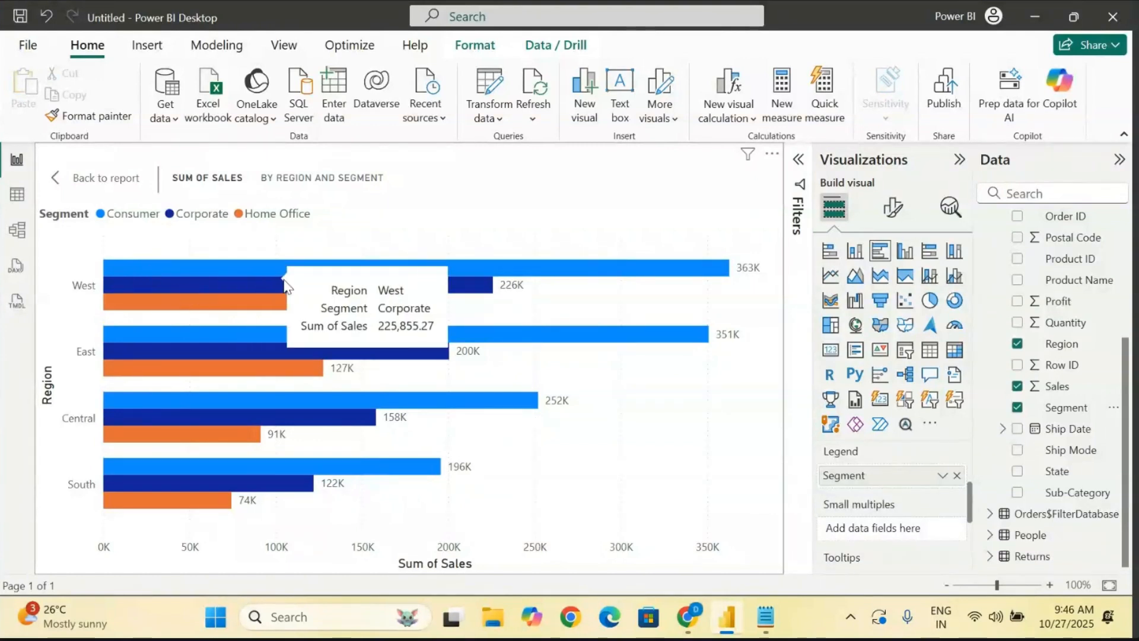
click(829, 253)
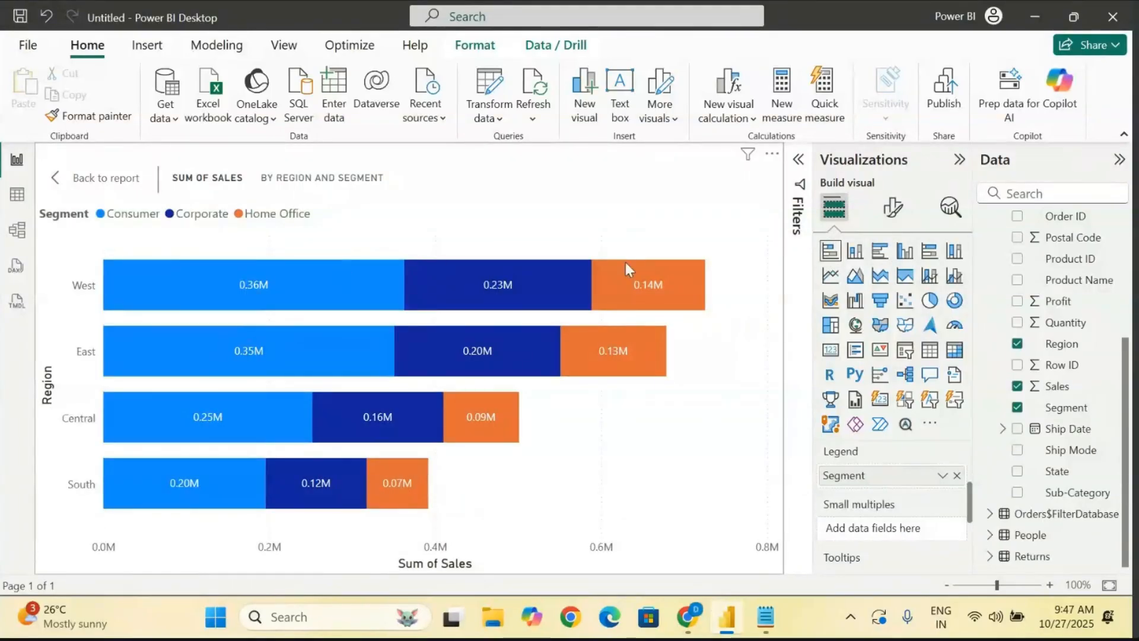
mouse_move(594, 288)
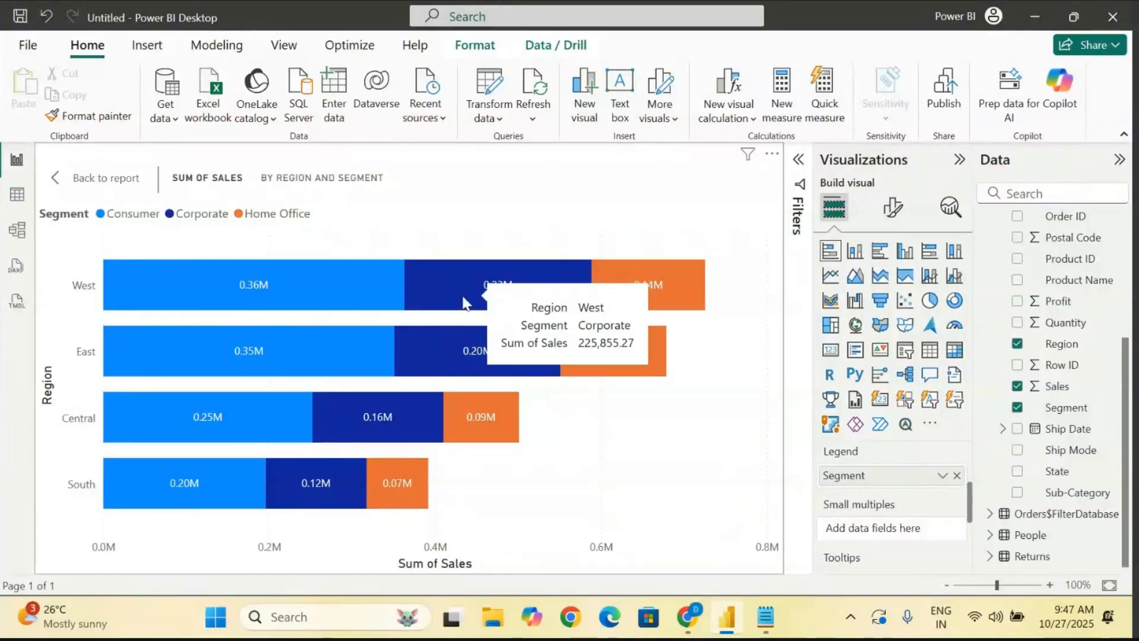
click(882, 255)
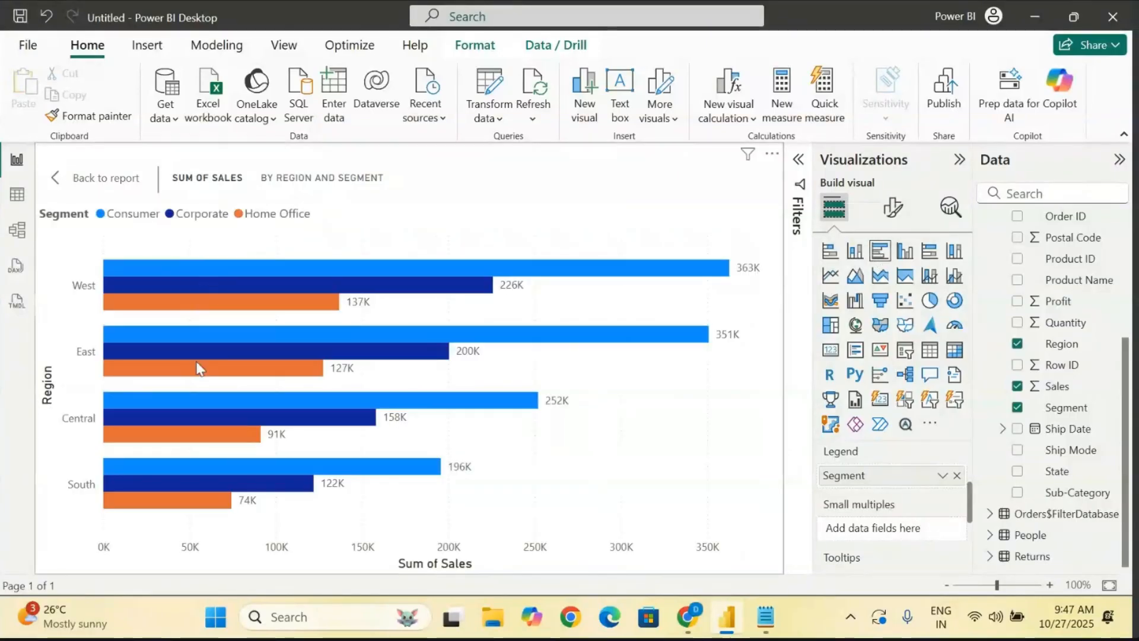
mouse_move(217, 442)
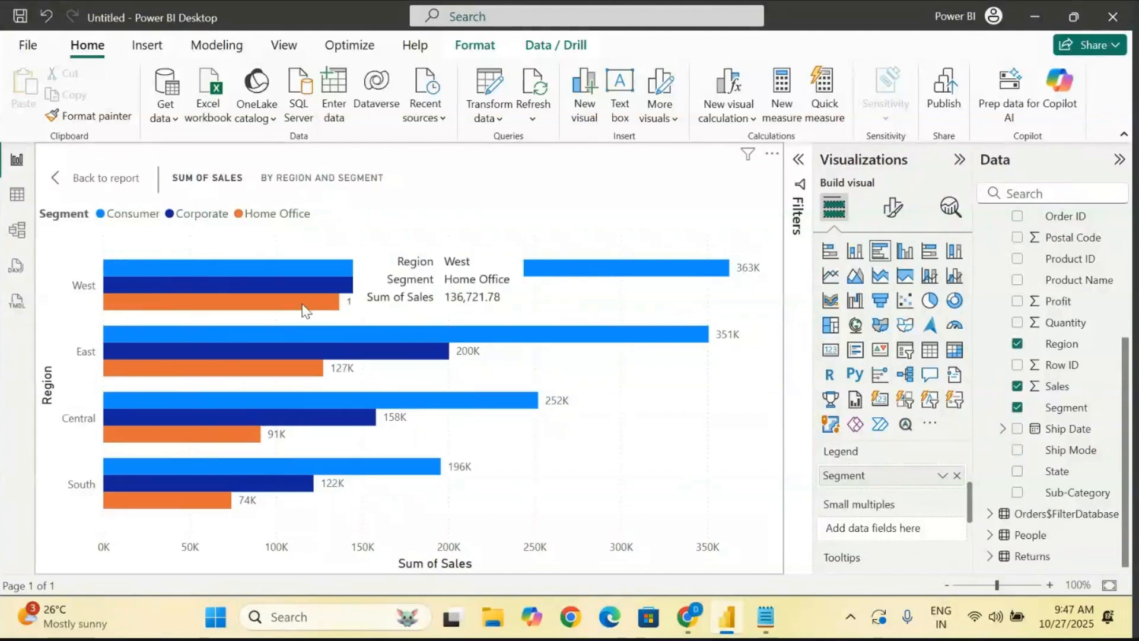
- Leave focus mode and add a new clustered column chart in the empty page area beside the bar chart
click(100, 178)
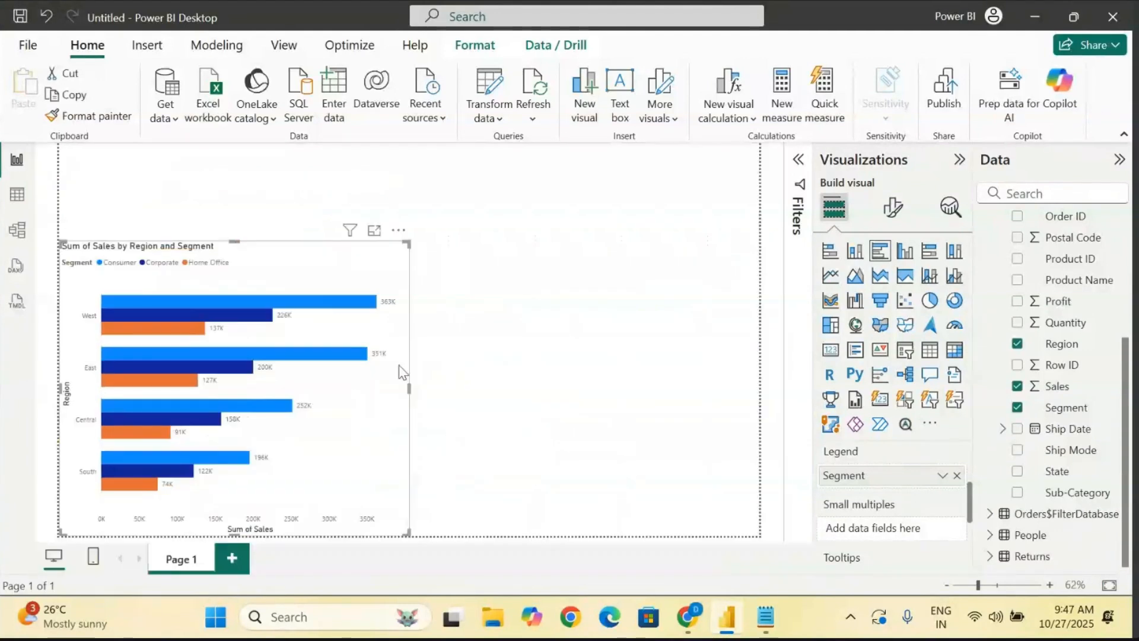
click(657, 423)
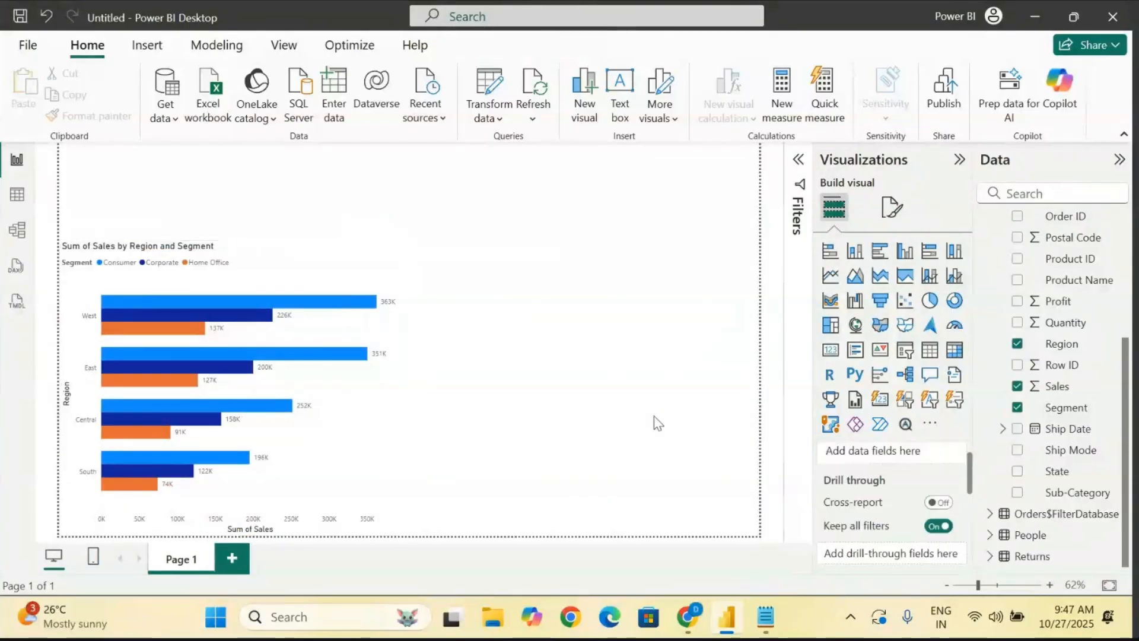
click(905, 256)
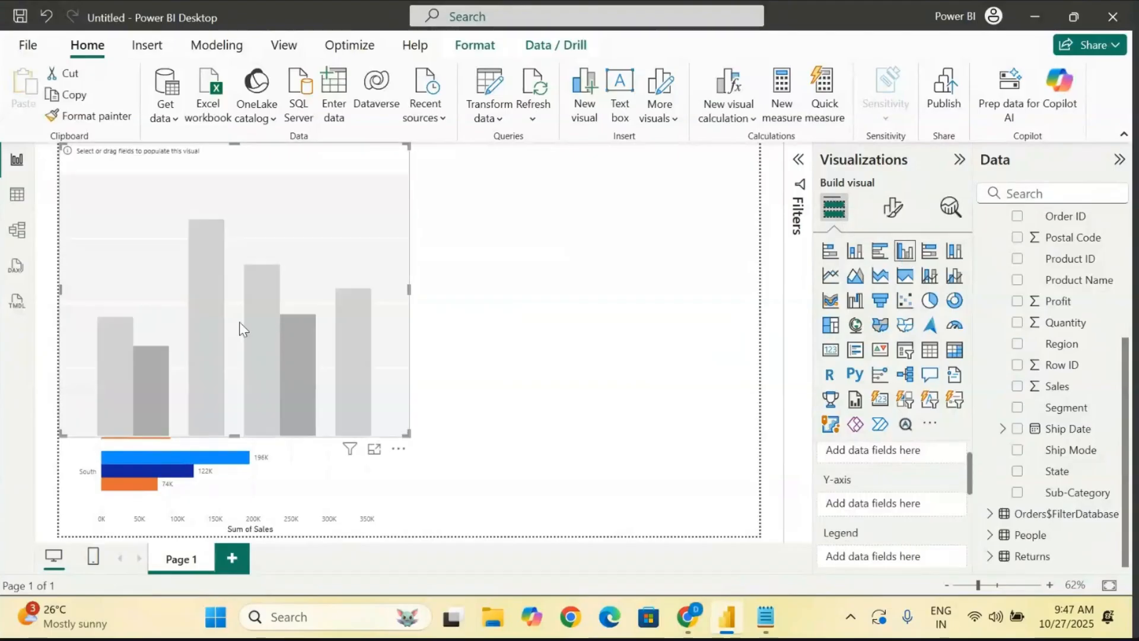
drag(241, 325, 668, 437)
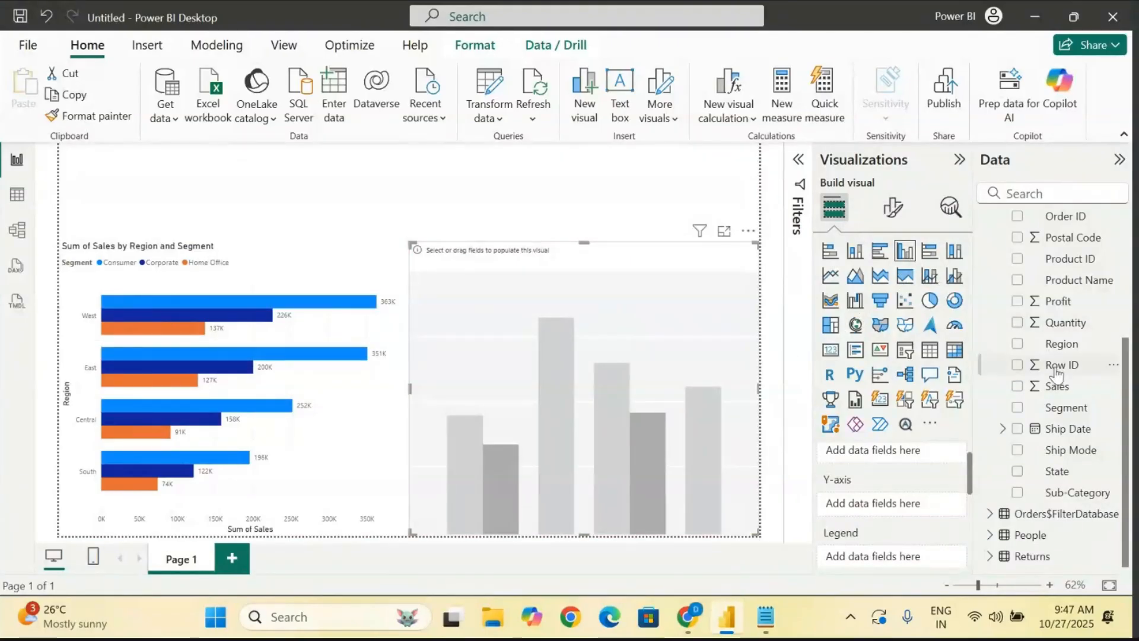
- Assign Region to the column chart's X-axis, Sales to its Y-axis and Segment to its legend
drag(1068, 344, 892, 479)
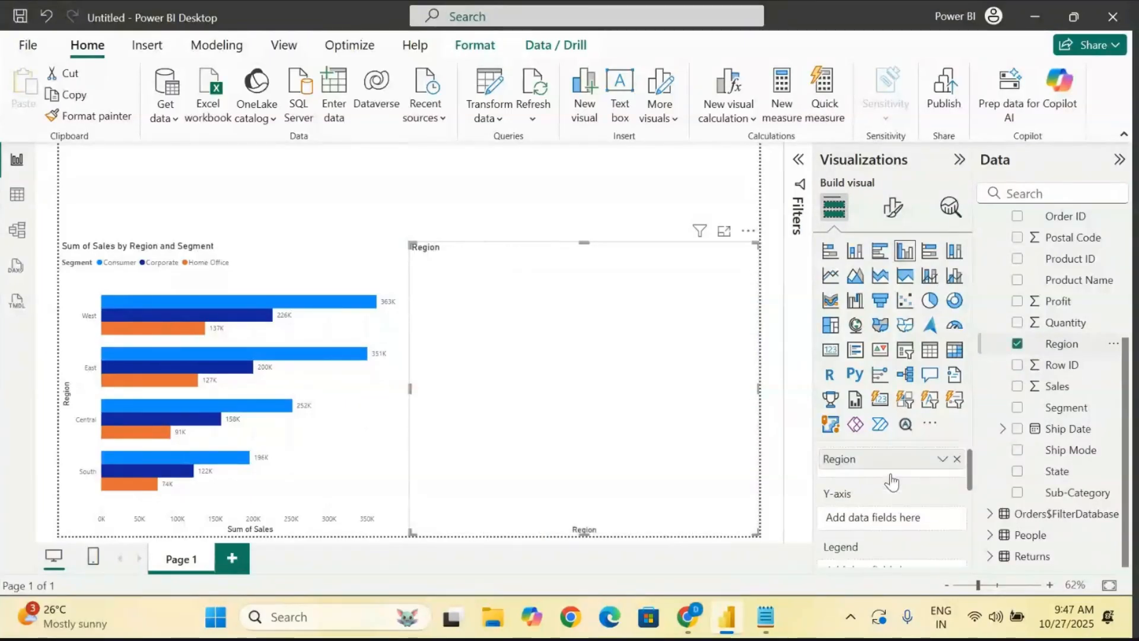
drag(1058, 386, 884, 496)
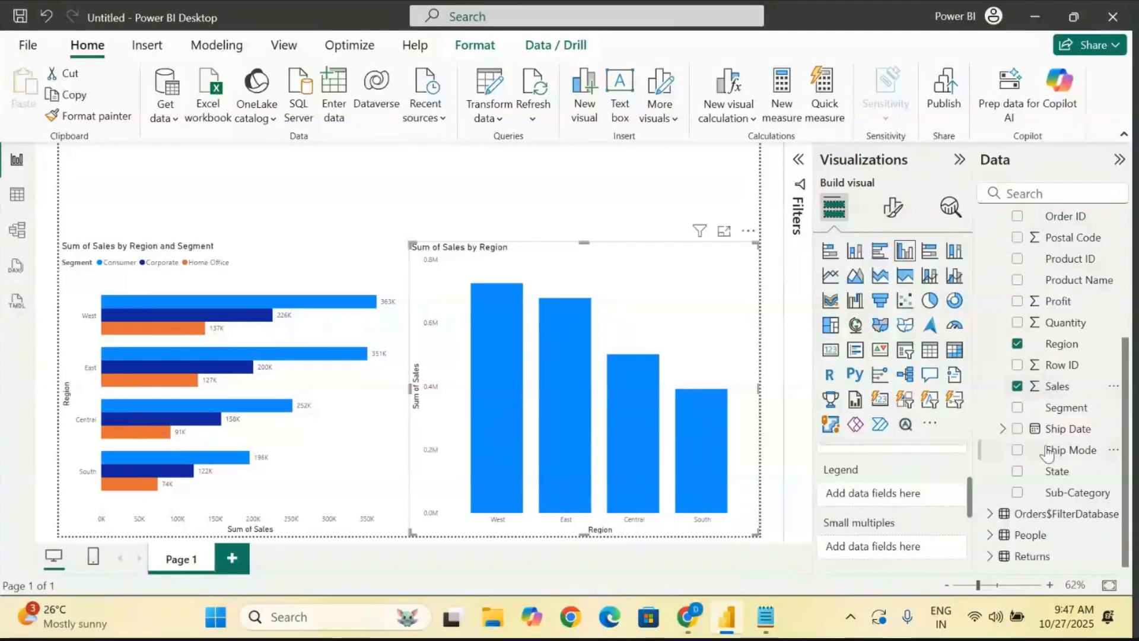
drag(1080, 414, 893, 496)
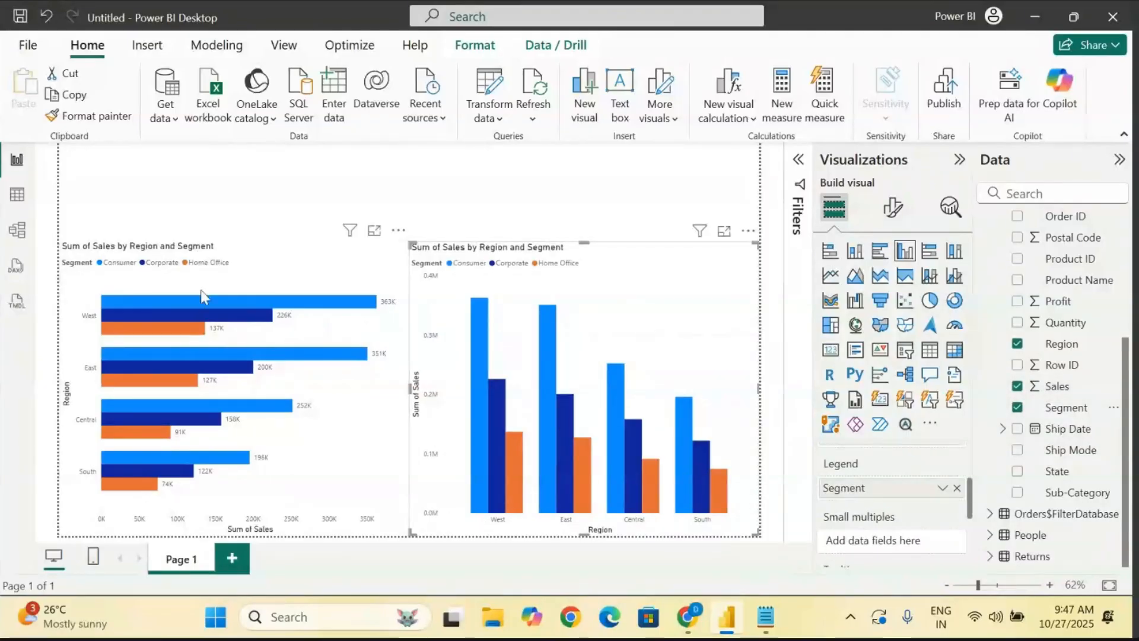
mouse_move(558, 487)
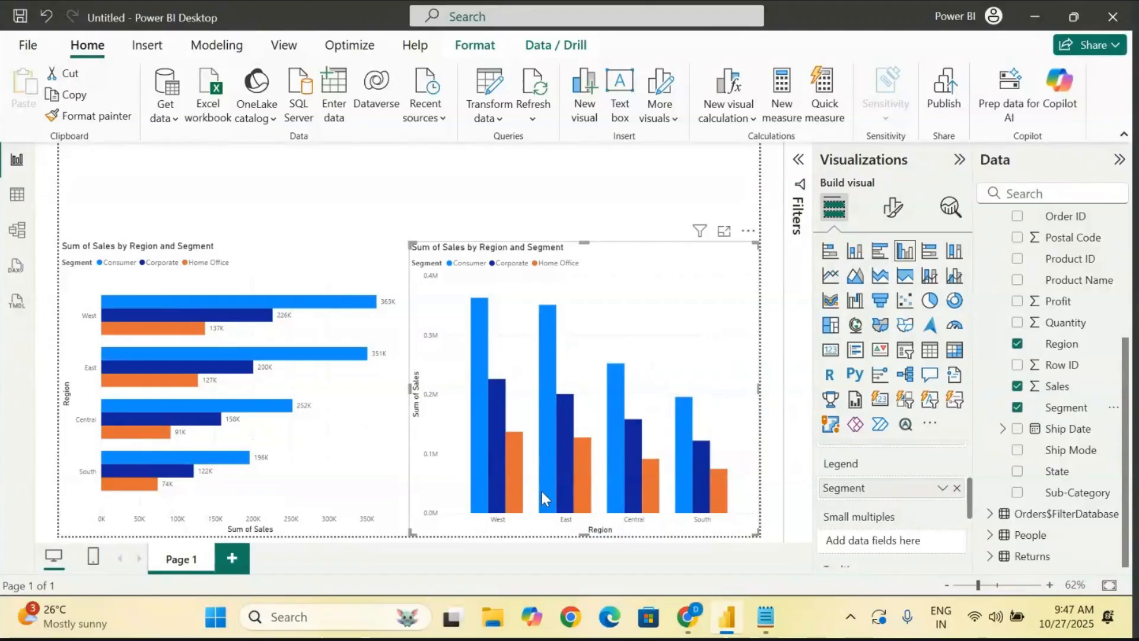
- Turn on data labels for the clustered column chart and inspect its columns
click(893, 207)
scroll(857, 445, down, 2)
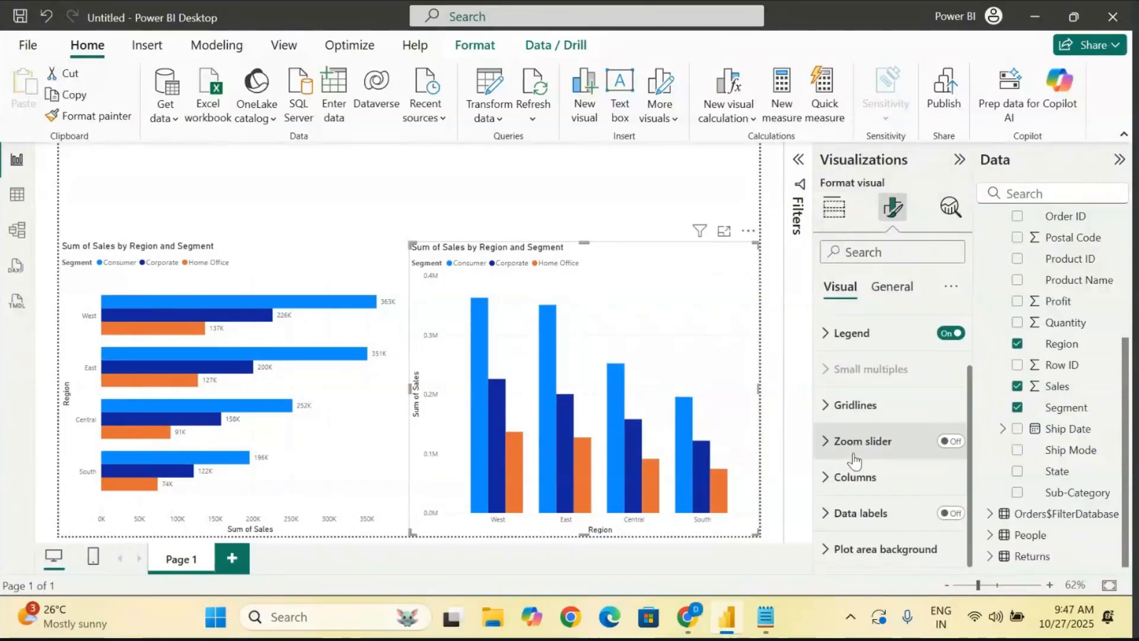
click(950, 514)
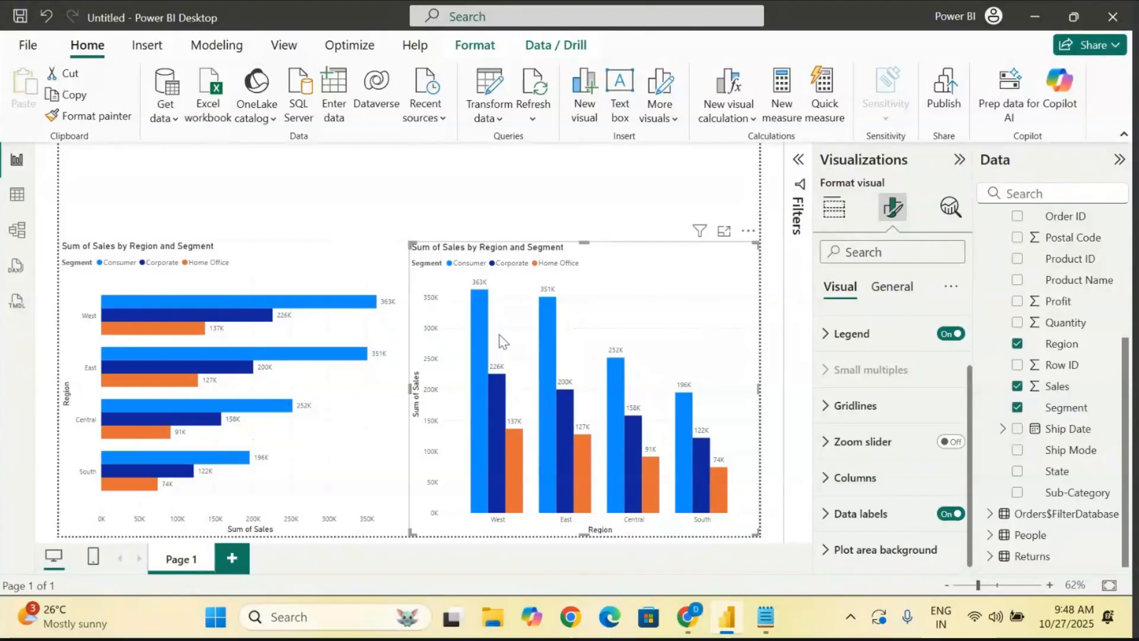
mouse_move(657, 509)
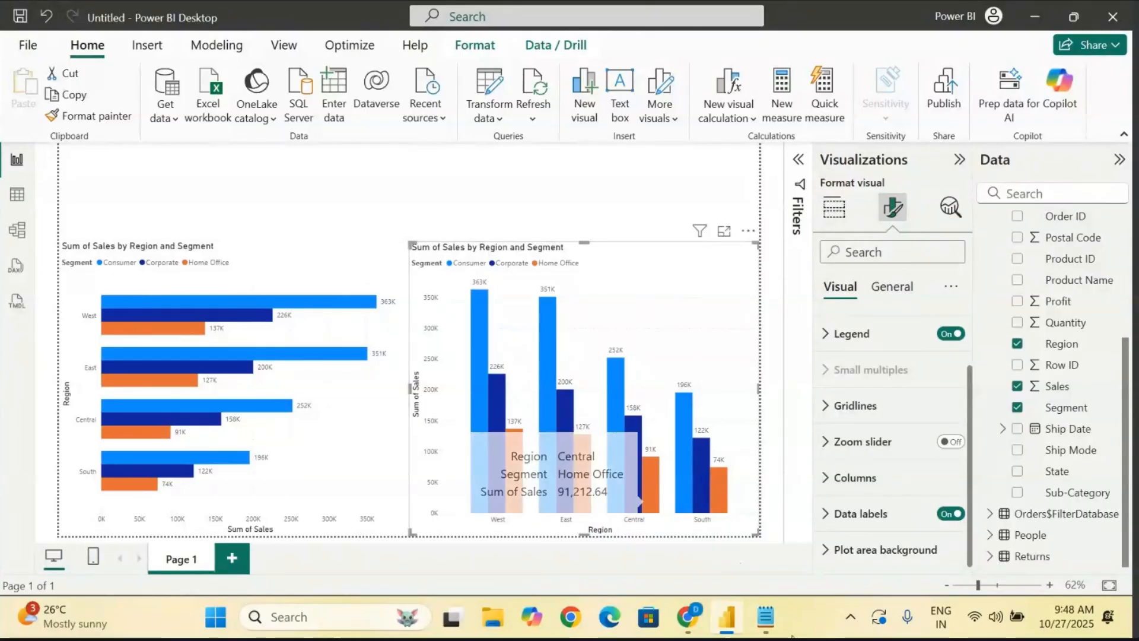
- Switch to Notepad and add the heading "Clustered Bar Chart :" below the rename note, underlined with a row of dashes
click(765, 617)
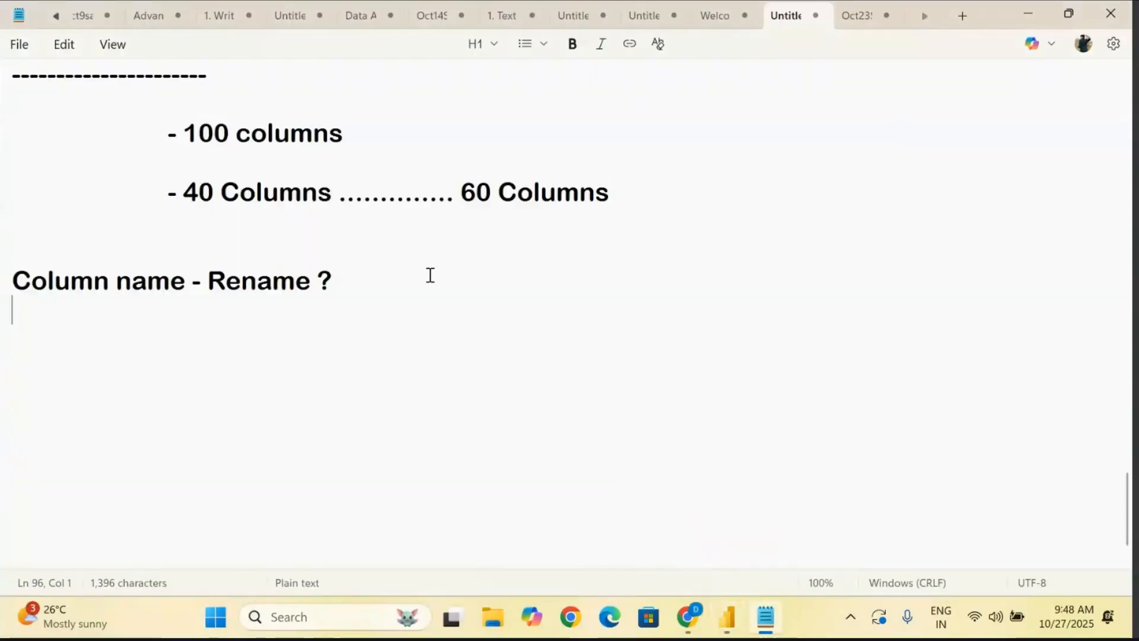
key(Return)
key(Return)
text(C)
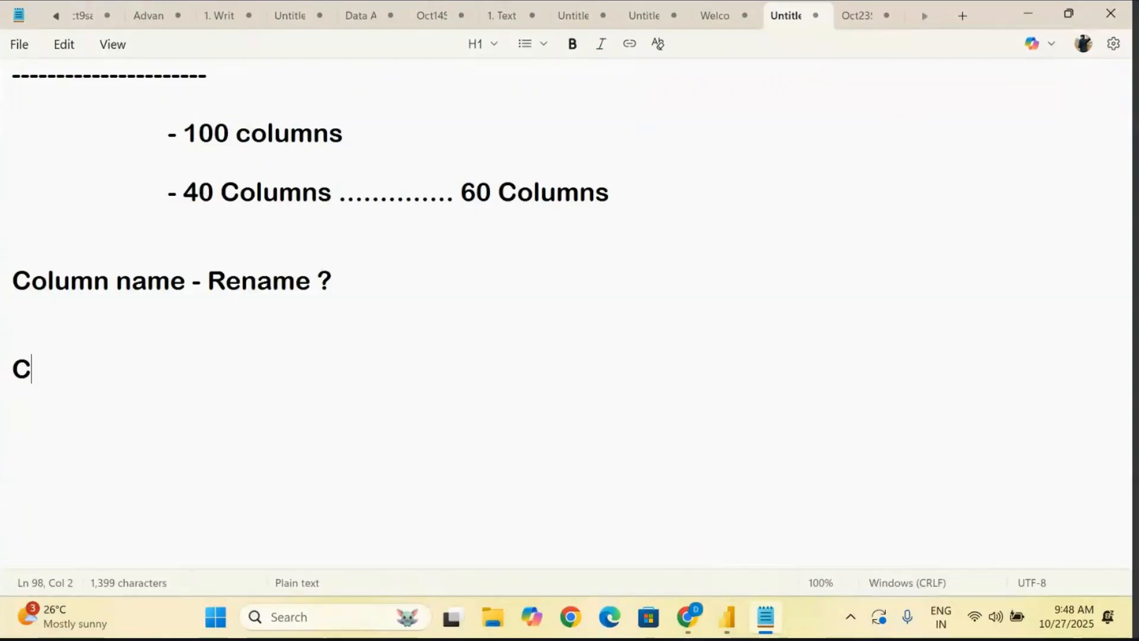
text(lustered )
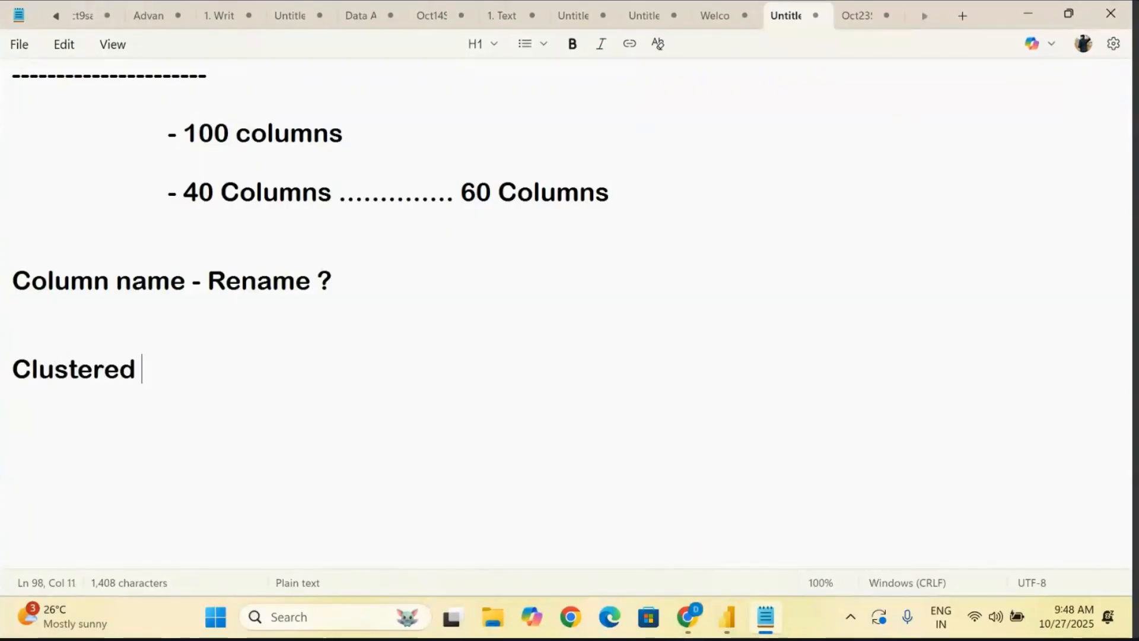
text(Bar Chart )
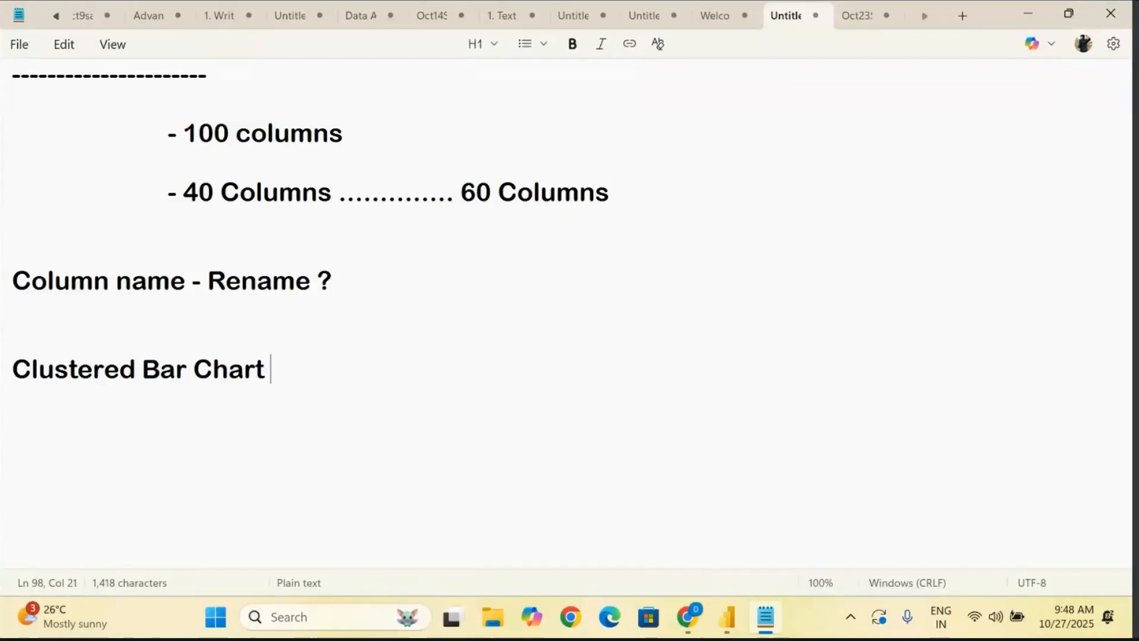
text(:)
key(Return)
text(-------------------------------)
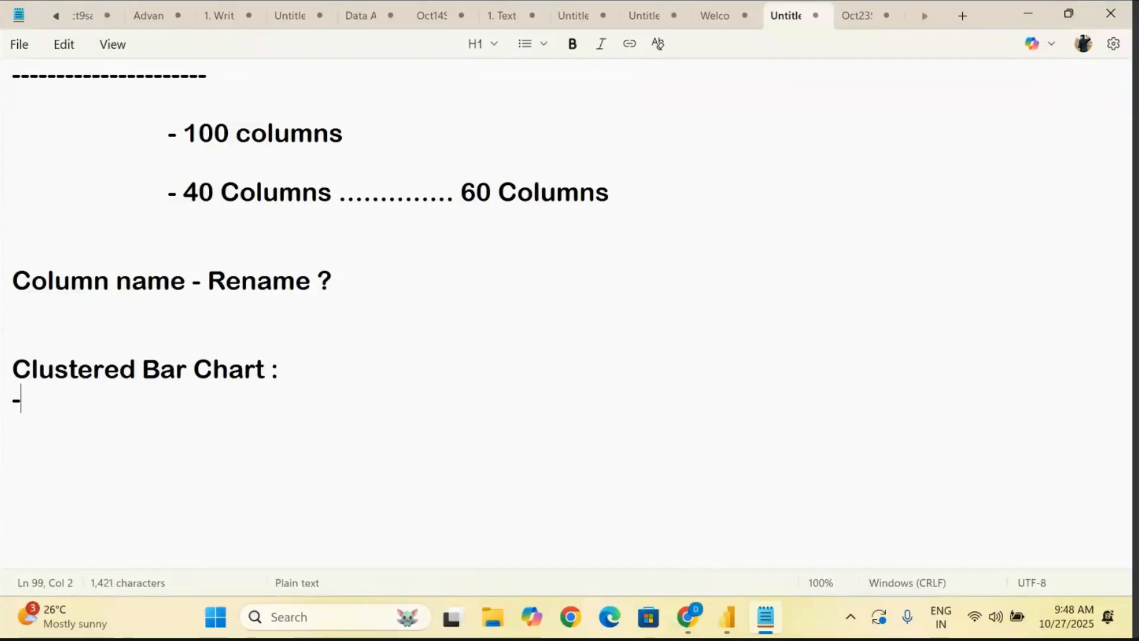
- Add an indented bullet reading "- Comparative Analysis" below the Clustered Bar Chart heading, correcting its spelling
key(Return)
key(Tab)
key(Tab)
key(Return)
key(Tab)
key(Tab)
key(Tab)
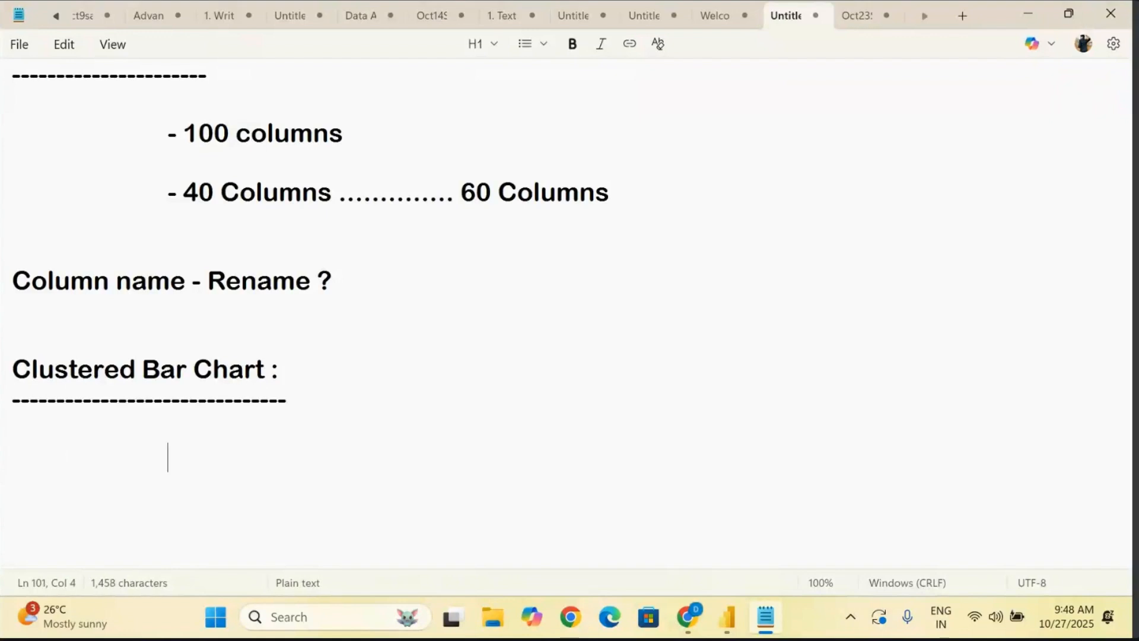
text(Comaparat)
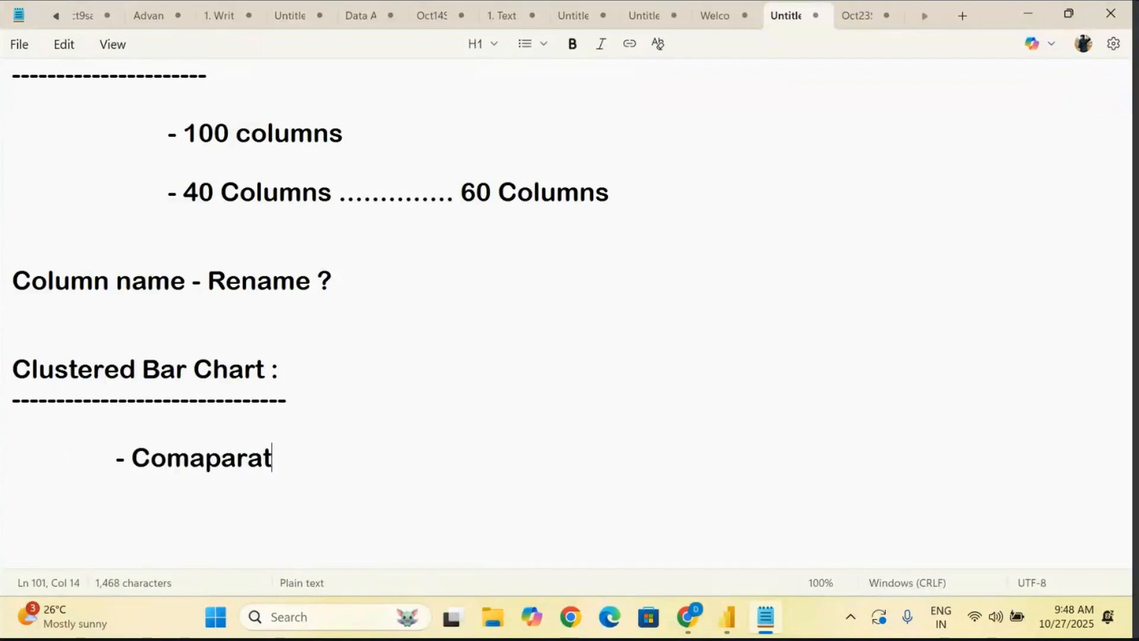
text(ive Analysis)
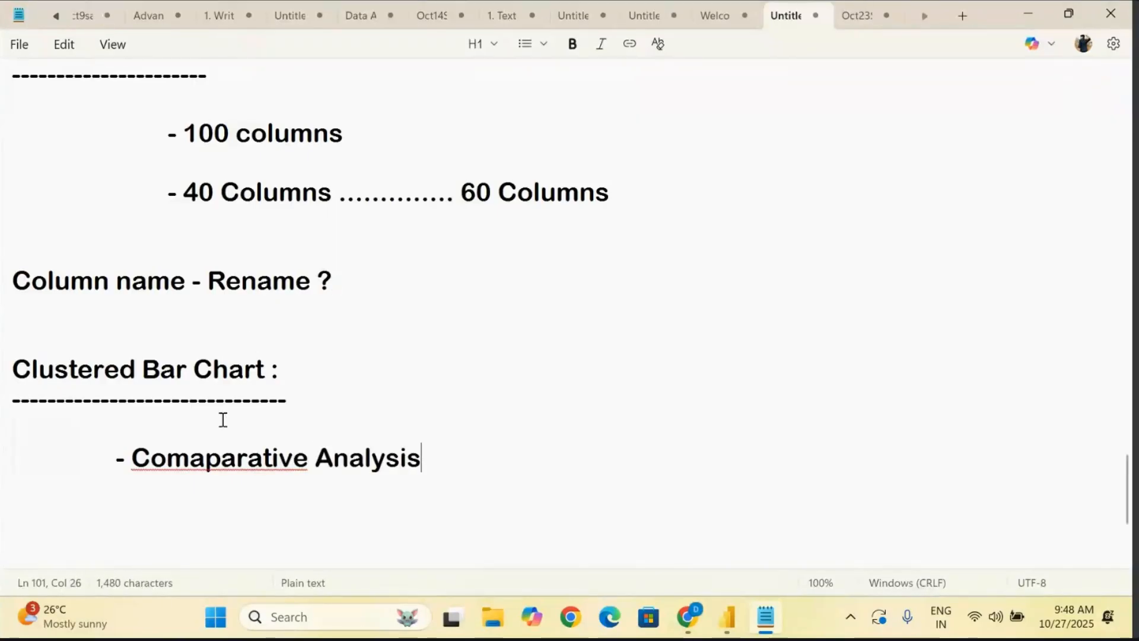
click(207, 457)
key(BackSpace)
- Extend the Comparative Analysis bullet with ".......... Bar to Bar within Group"
click(464, 444)
text(.......... Bar to Bar )
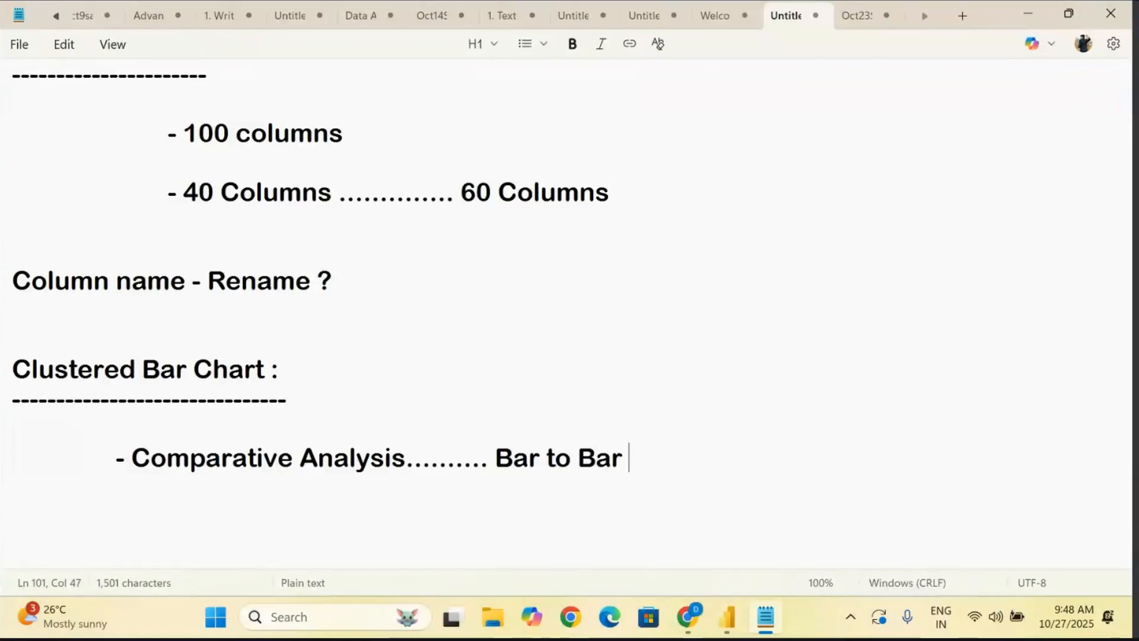
text(within )
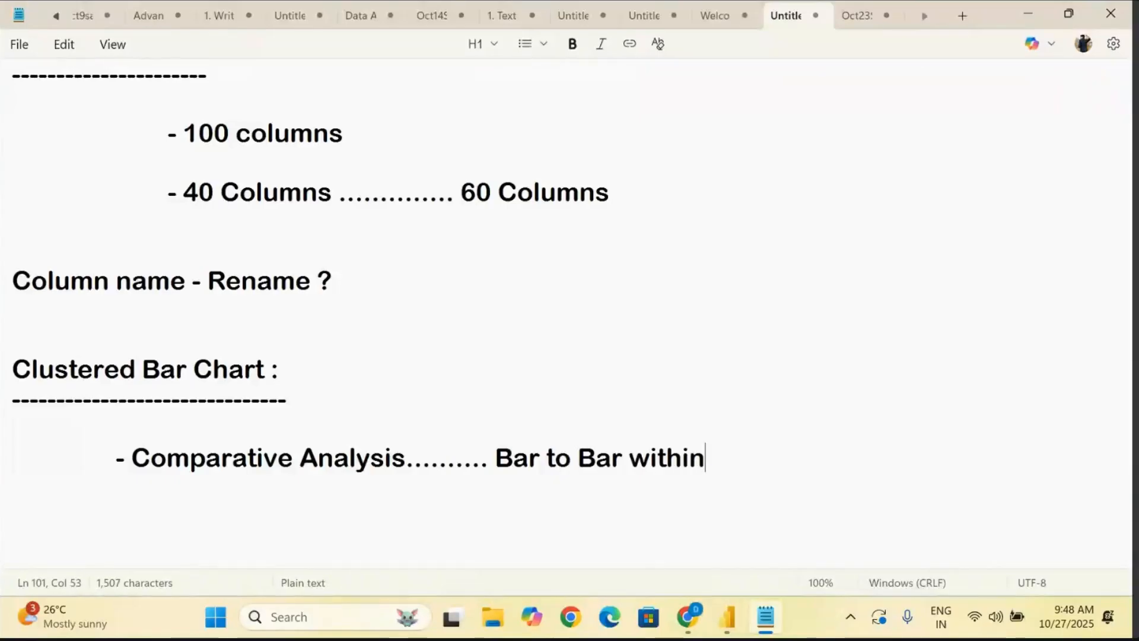
text(Grou)
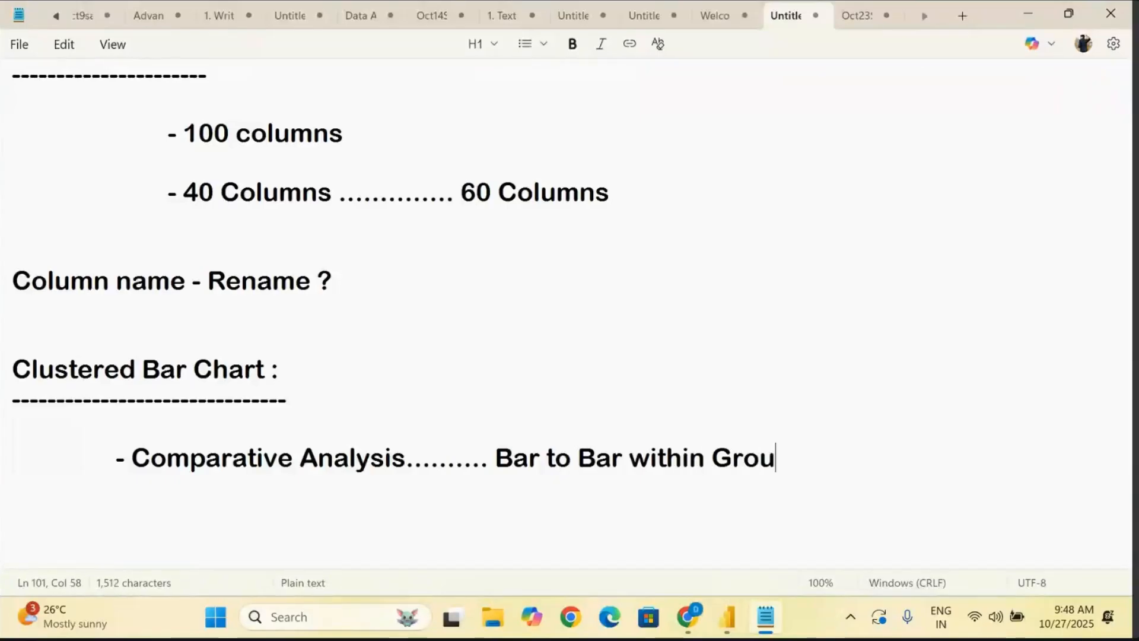
text(p)
- Look at the column chart in Power BI, then append "// Group to Group" to the Comparative Analysis bullet in Notepad
click(725, 615)
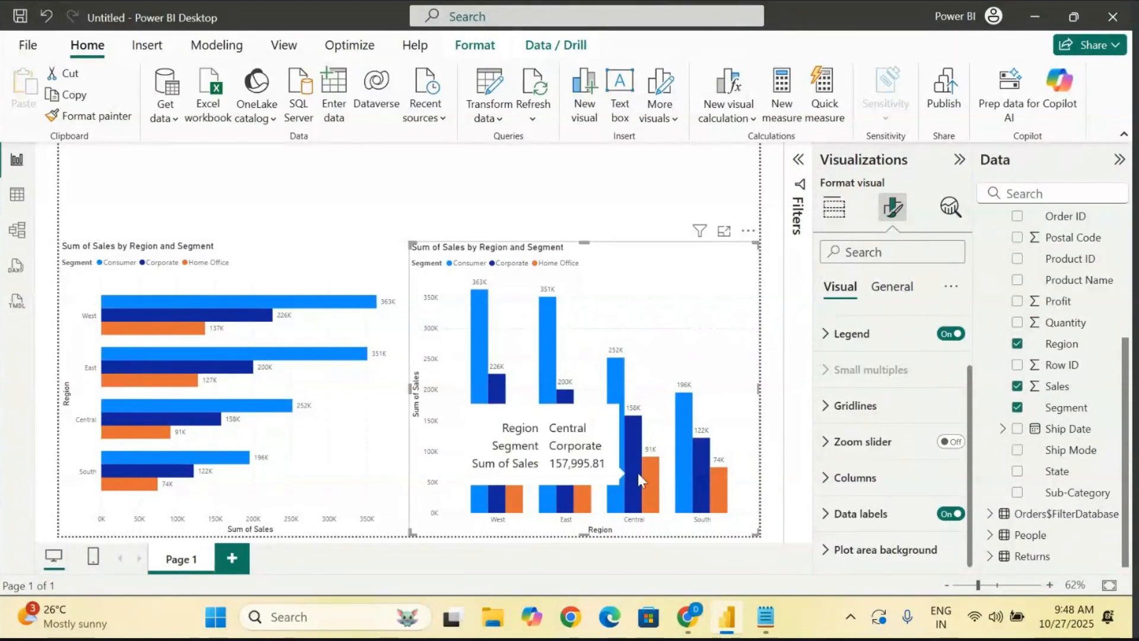
click(766, 618)
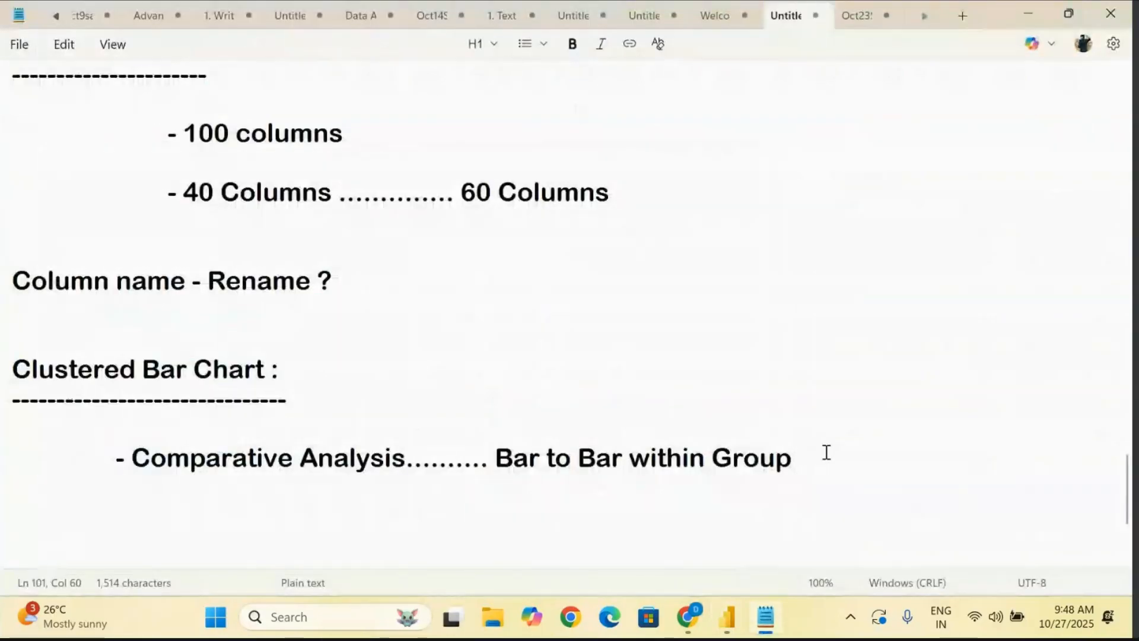
text(// Group)
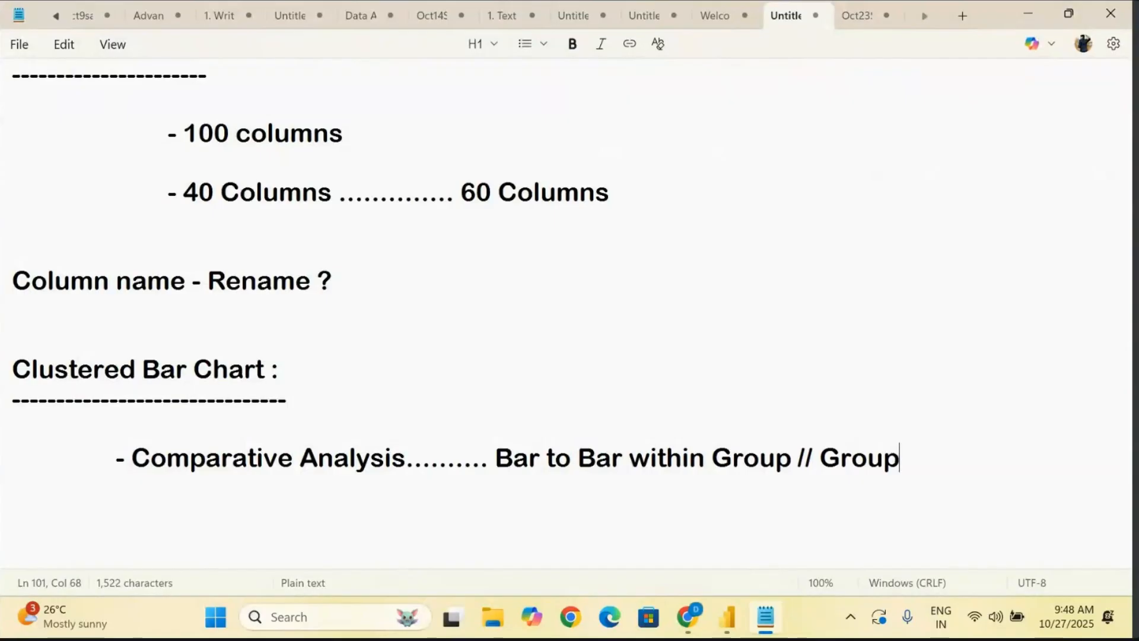
text( to Gr)
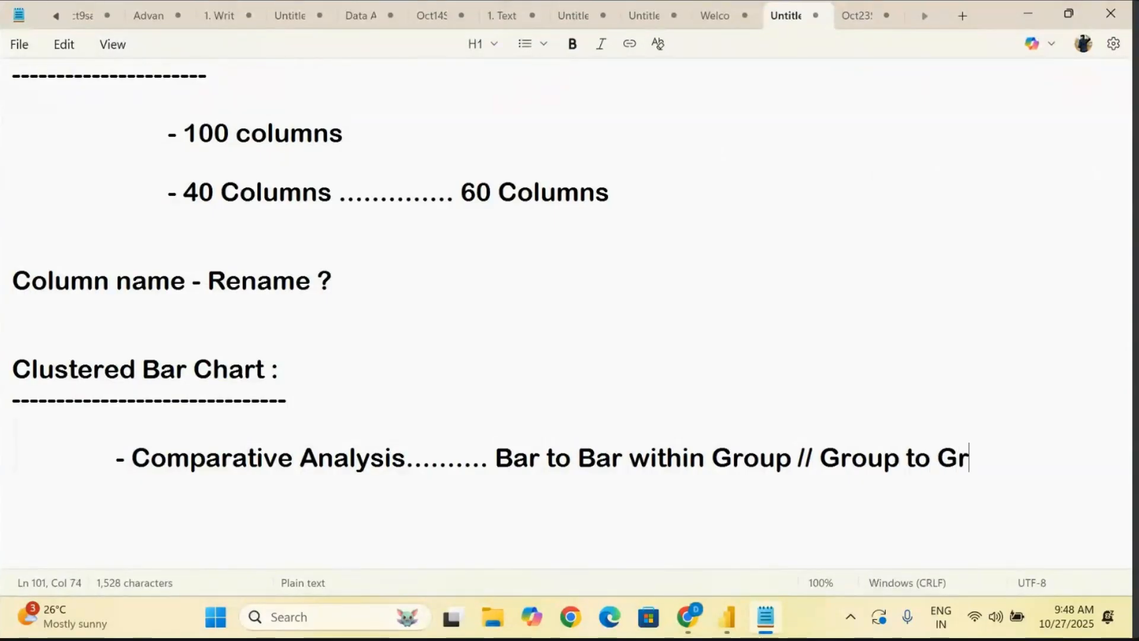
text(i)
text(oup)
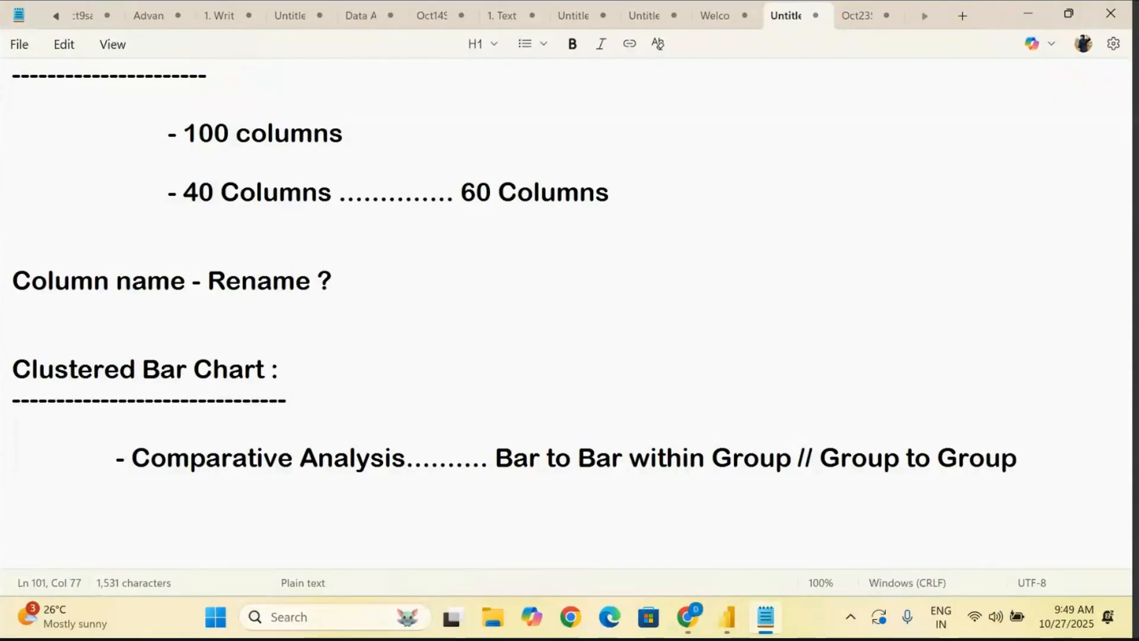
- Start a second indented dash bullet below the Comparative Analysis line
key(Return)
key(Tab)
key(Tab)
text(-)
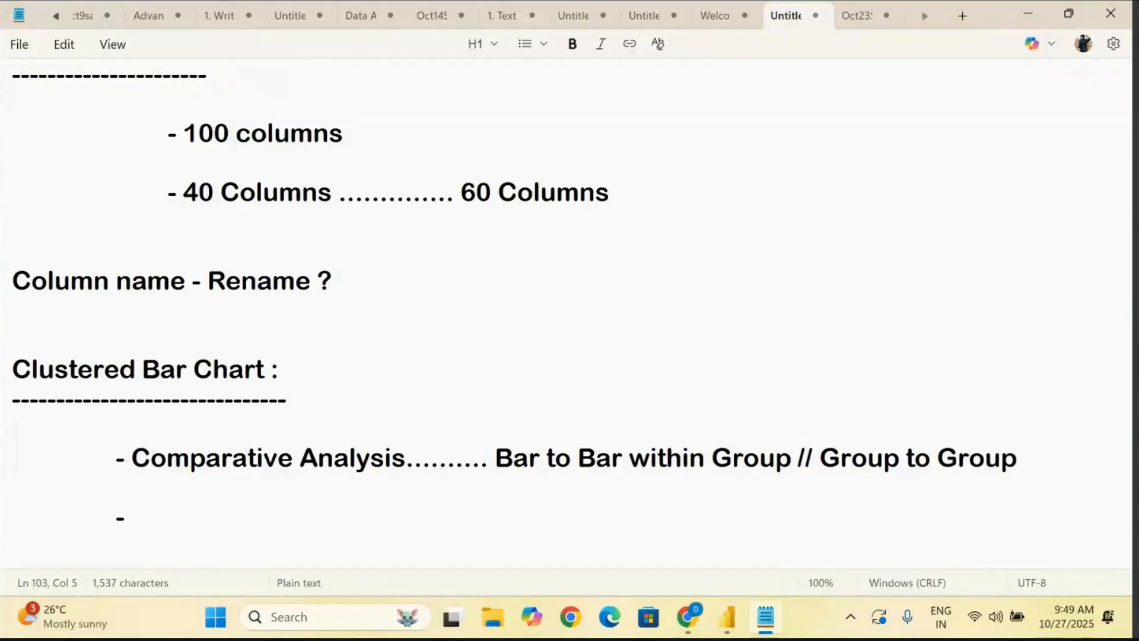
- Switch to Power BI and examine which fields the clustered column chart uses for its X-axis, Y-axis and legend
click(725, 633)
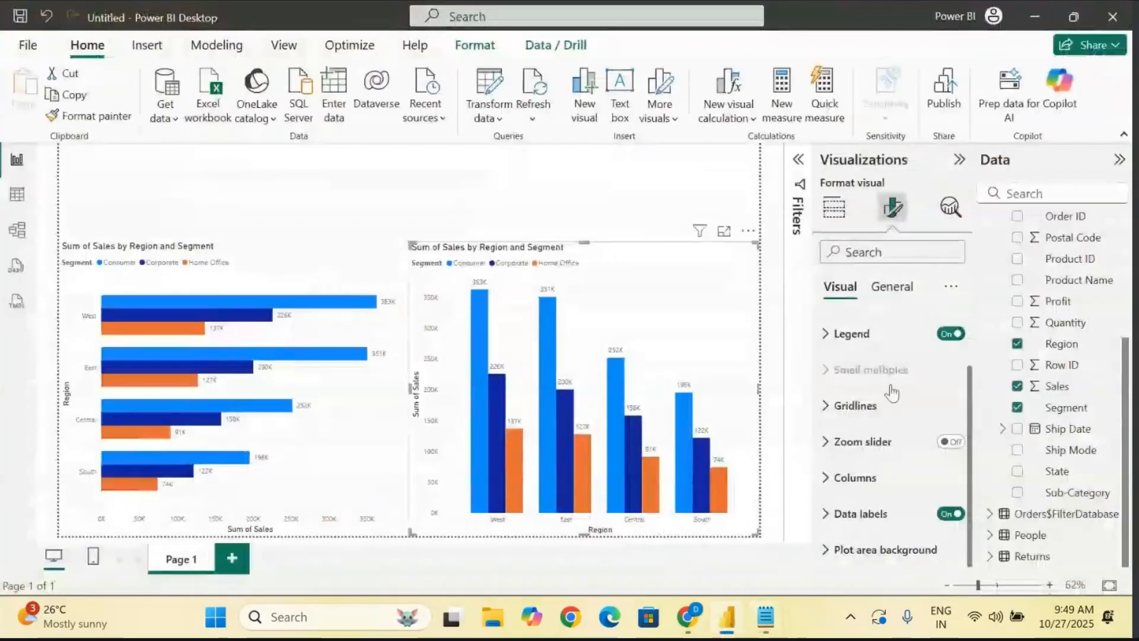
click(834, 209)
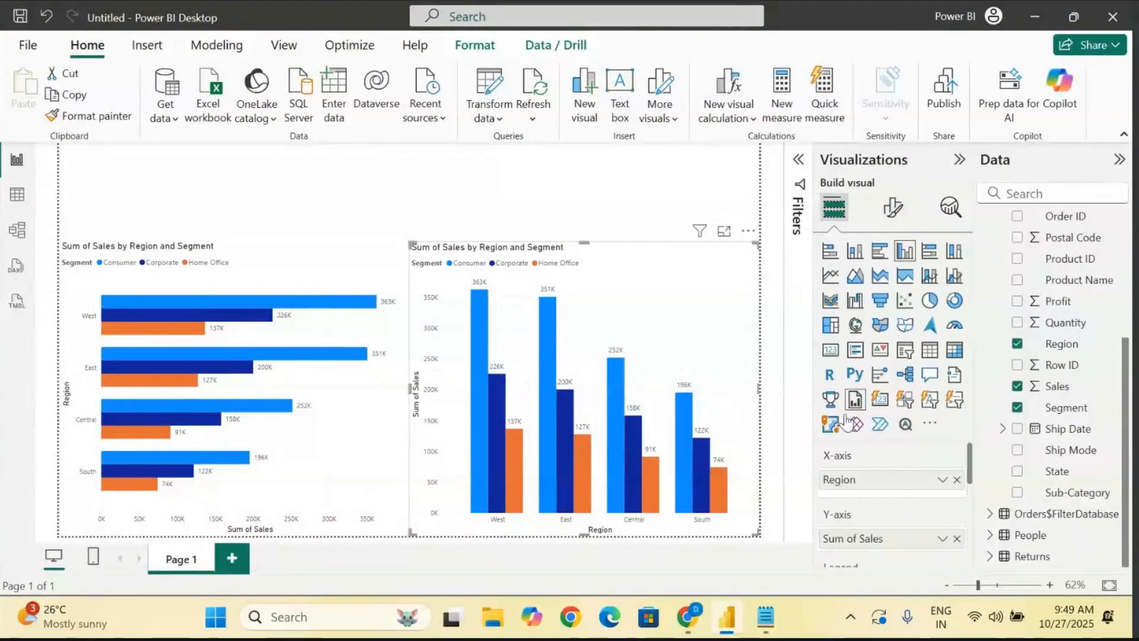
scroll(848, 480, down, 1)
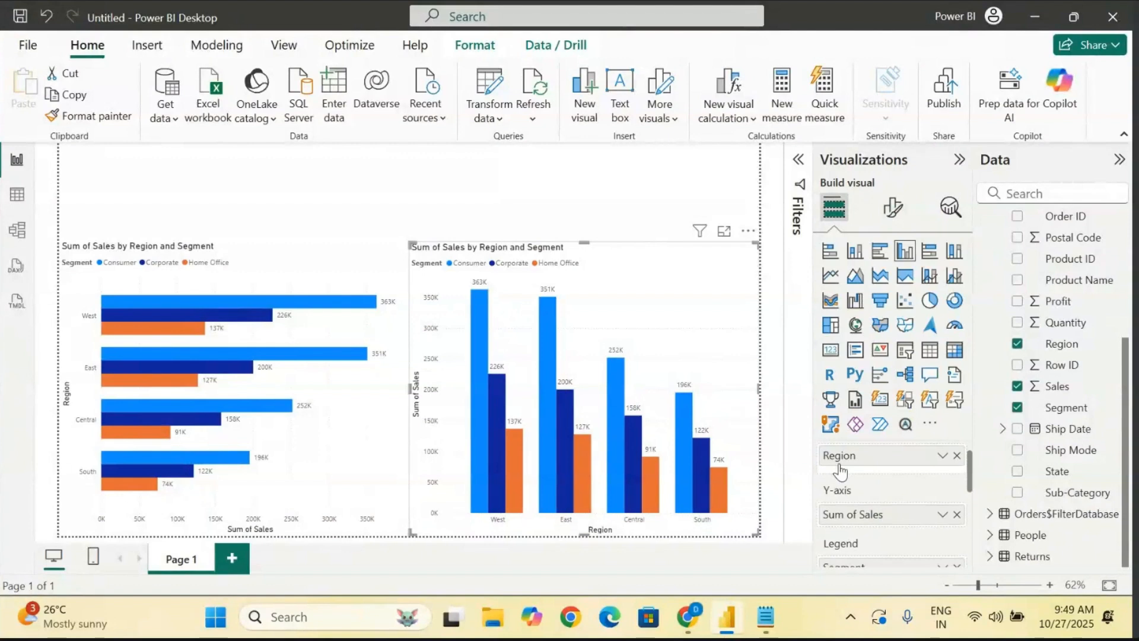
scroll(849, 498, down, 2)
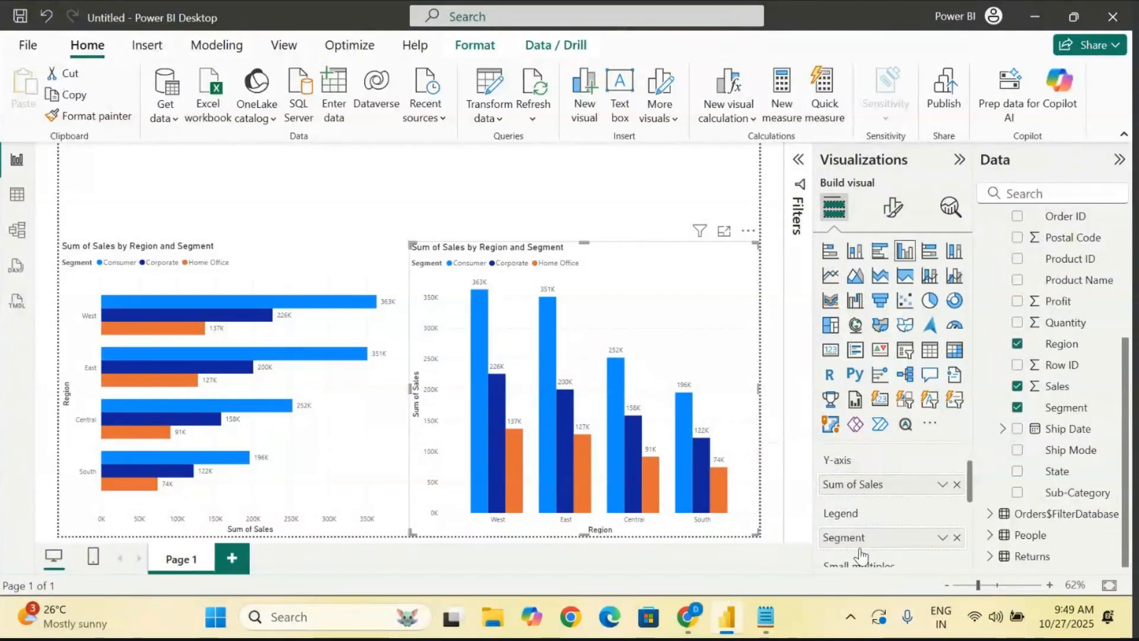
scroll(856, 557, down, 2)
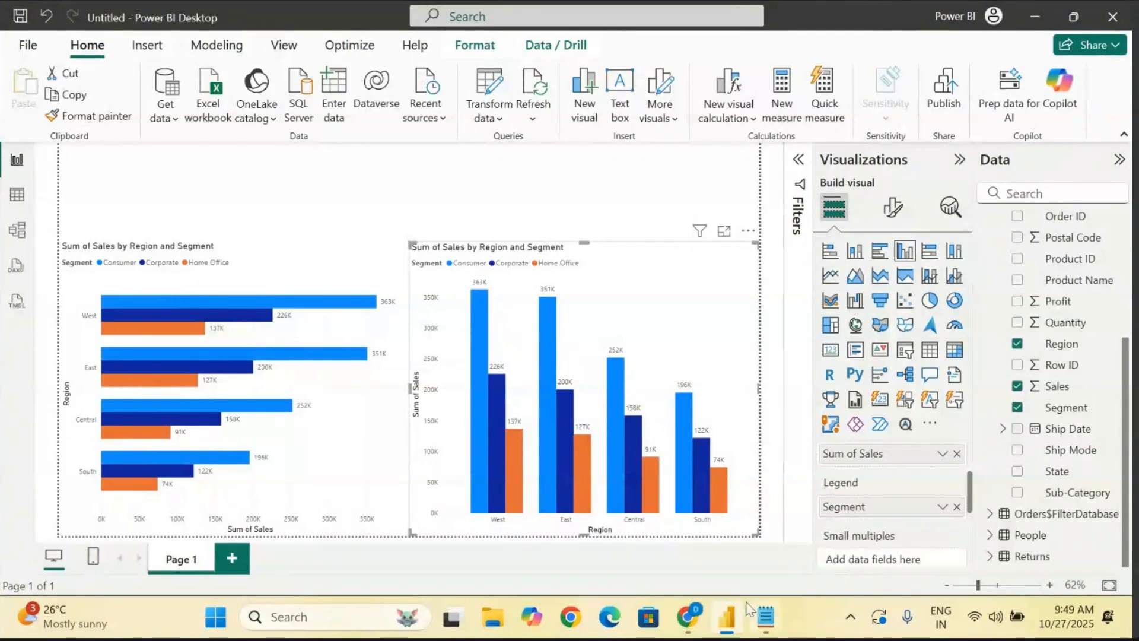
- Switch back to Notepad and write "one or two Dimensional Columns" in the second bullet under Clustered Bar Chart
click(765, 629)
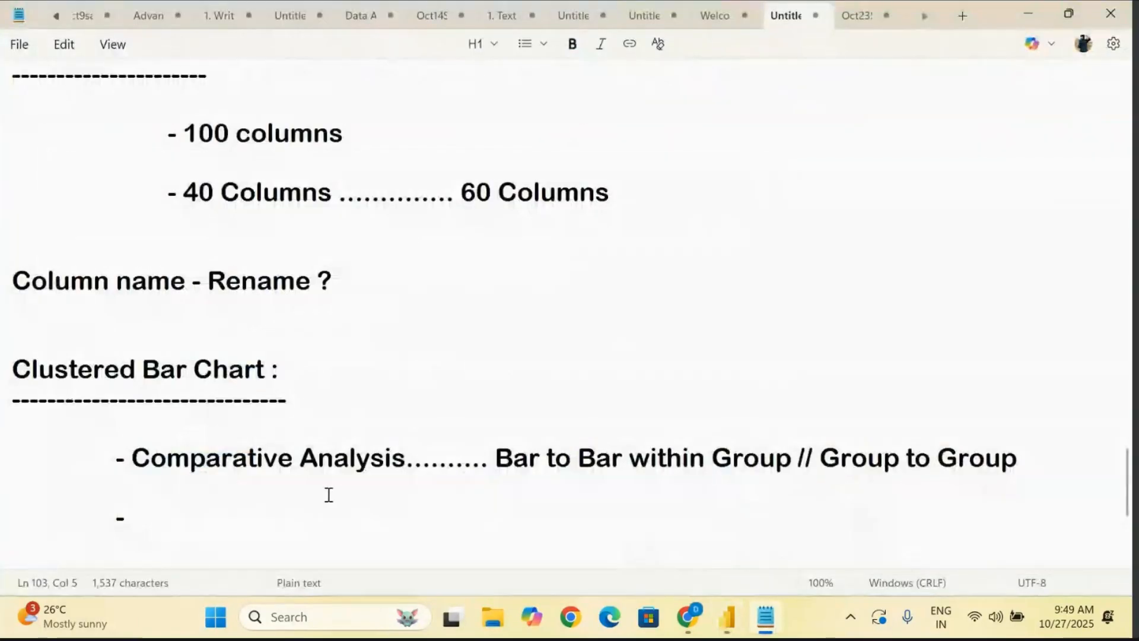
text(2)
key(BackSpace)
key(BackSpace)
text(one or two )
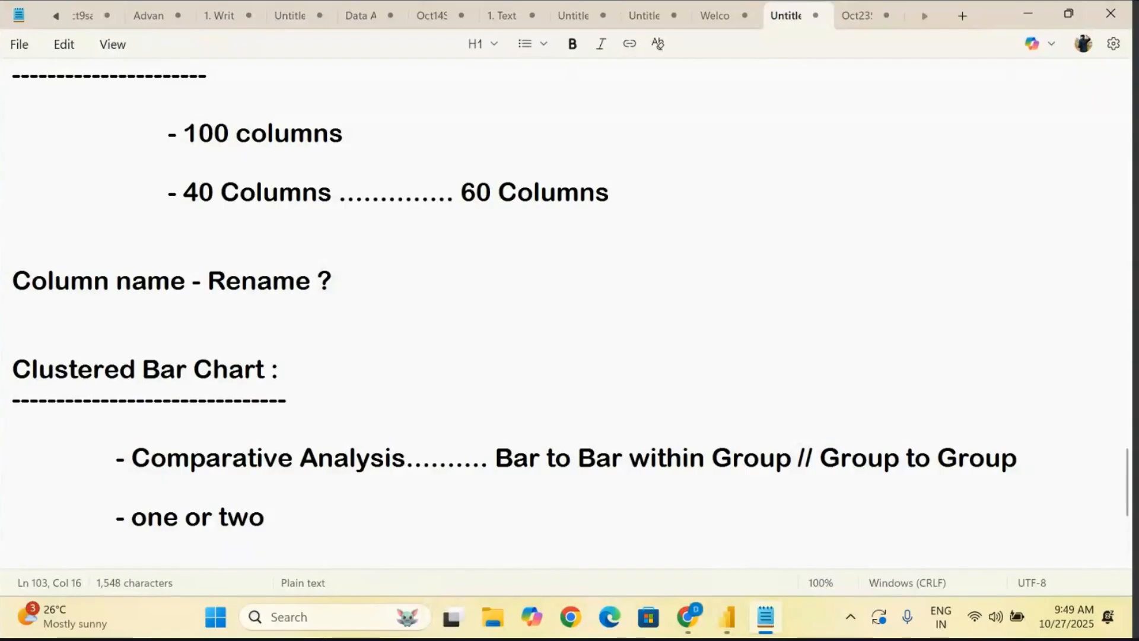
text(Dimensional)
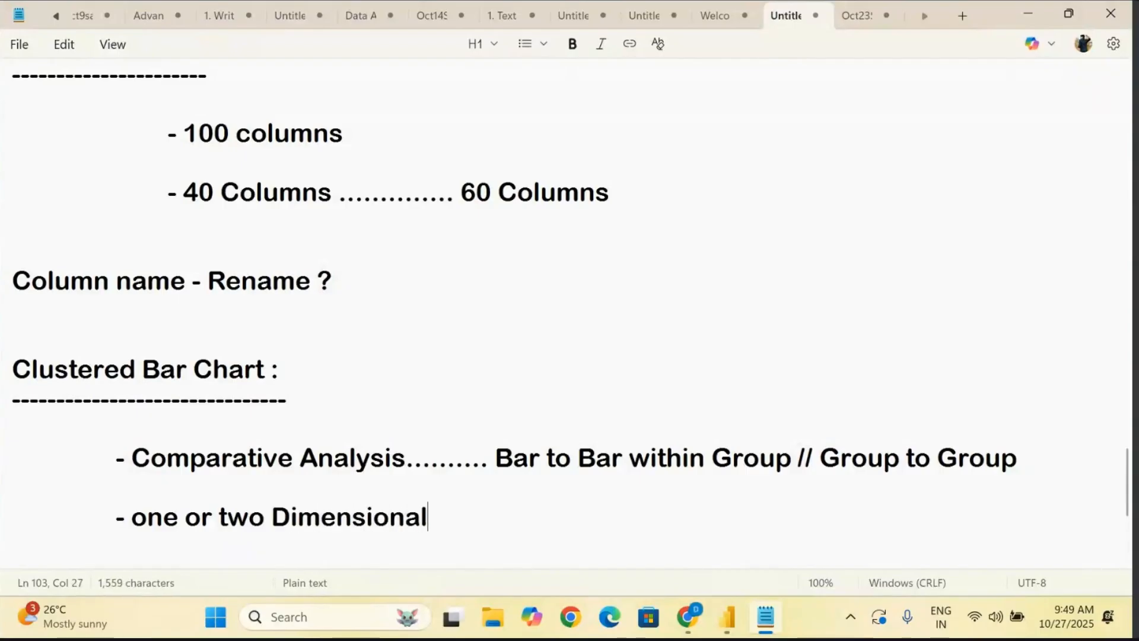
text( Colum)
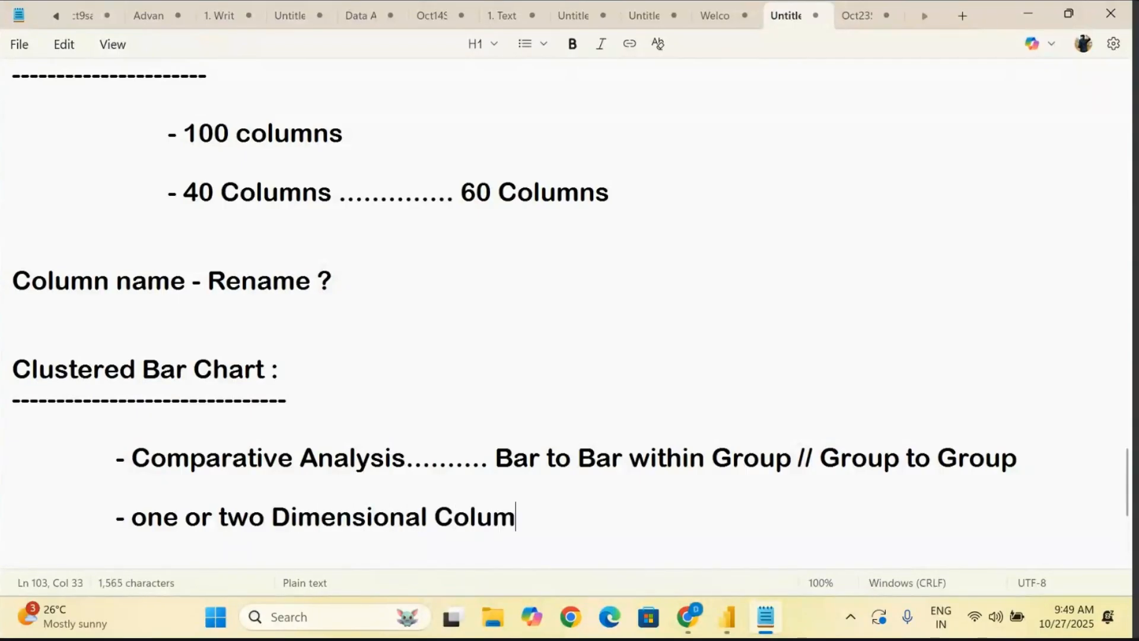
text(ns and !)
- Extend the dimensional columns bullet with "and 1 Measure Value"
key(BackSpace)
text(1 )
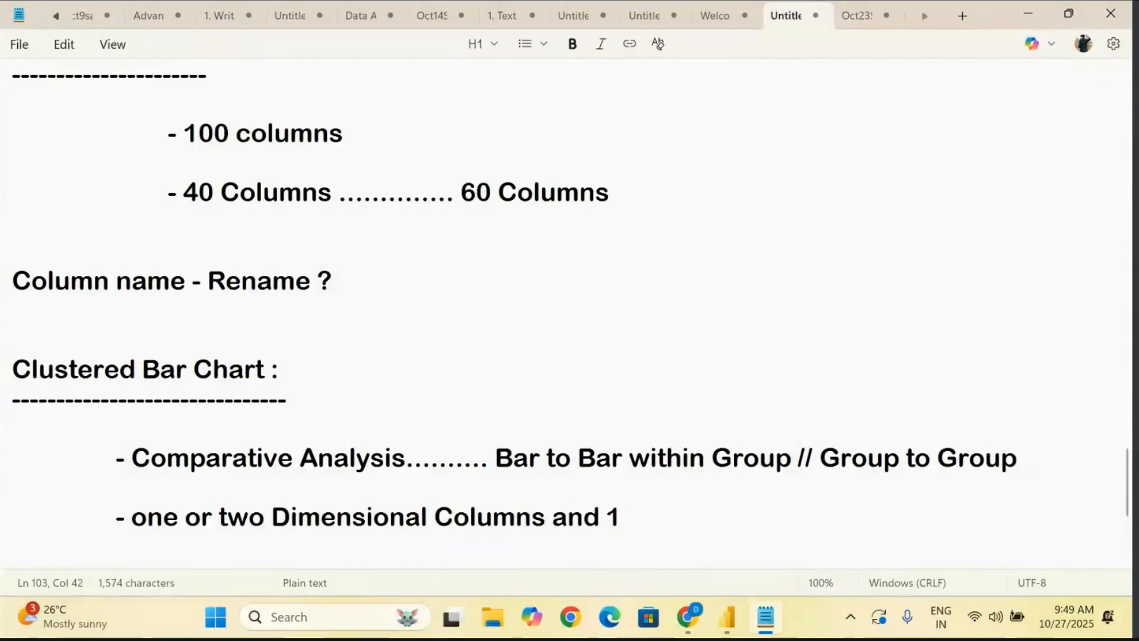
text(Measure Value)
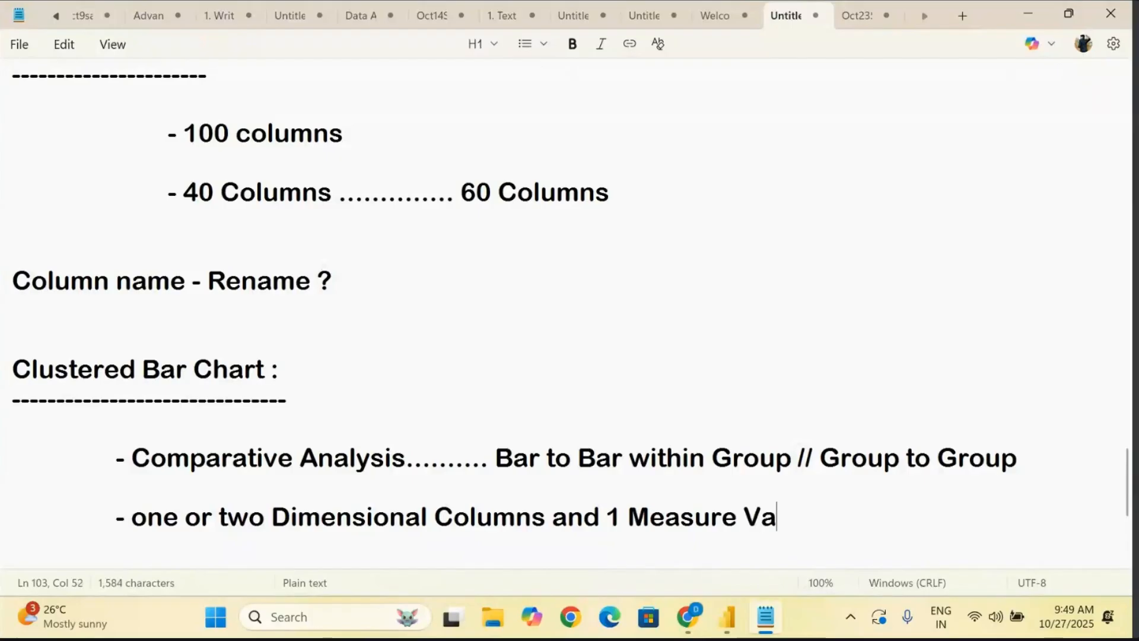